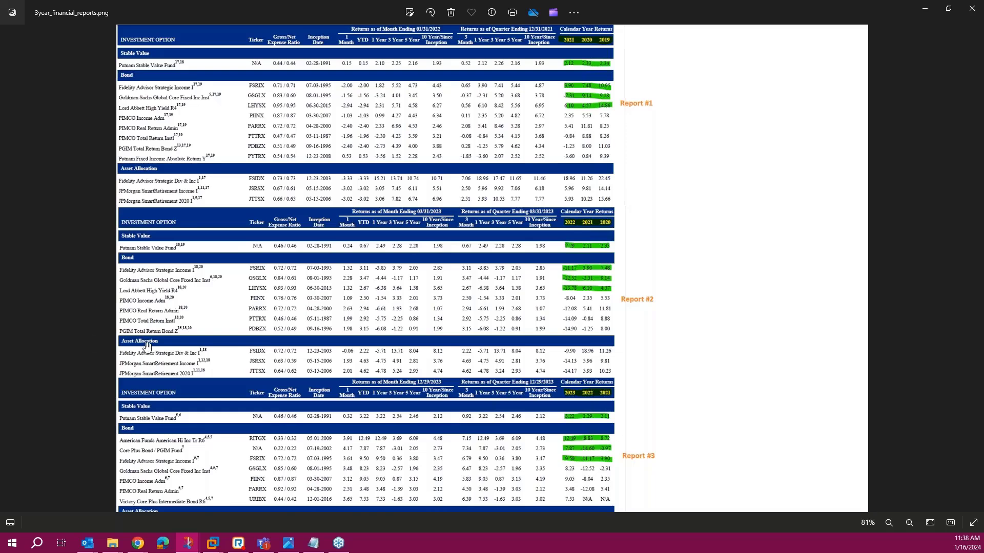
Bring the Altair Monarch 2023 and Empower folder windows to the front and place them over the report image.
{"action": "mouse_move", "coordinate": [114, 548]}
{"action": "left_click", "coordinate": [112, 543]}
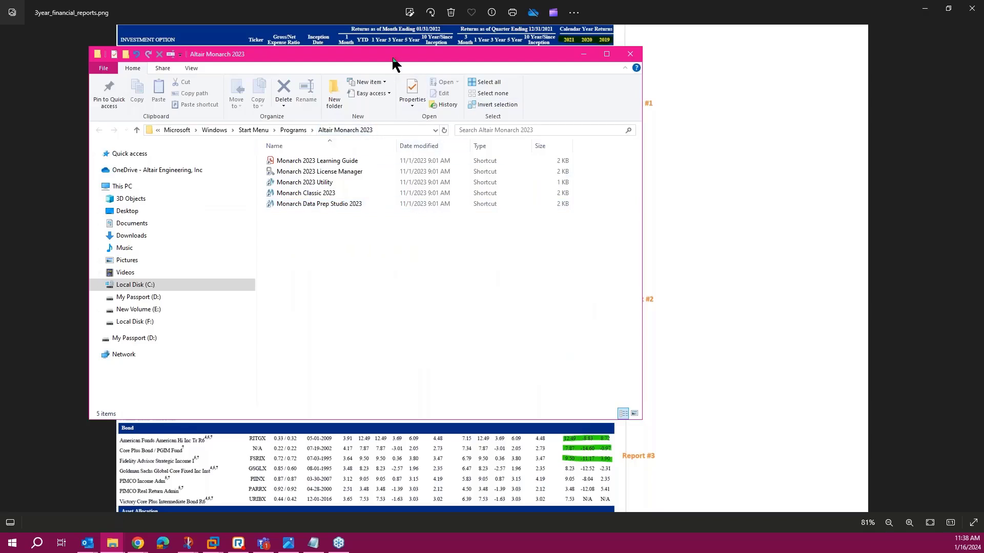
{"action": "left_click_drag", "start_coordinate": [393, 62], "coordinate": [506, 93]}
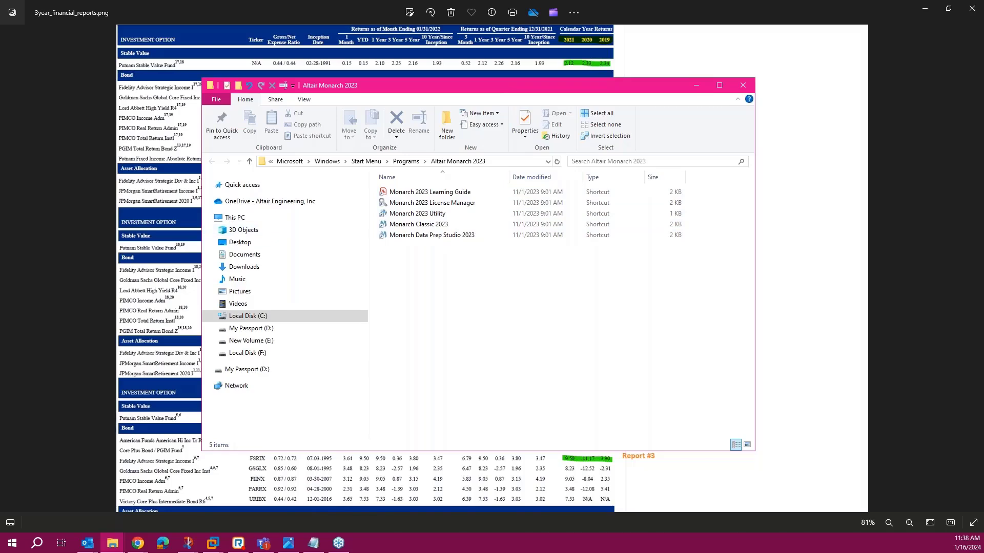
{"action": "left_click_drag", "start_coordinate": [0, 180], "coordinate": [485, 89]}
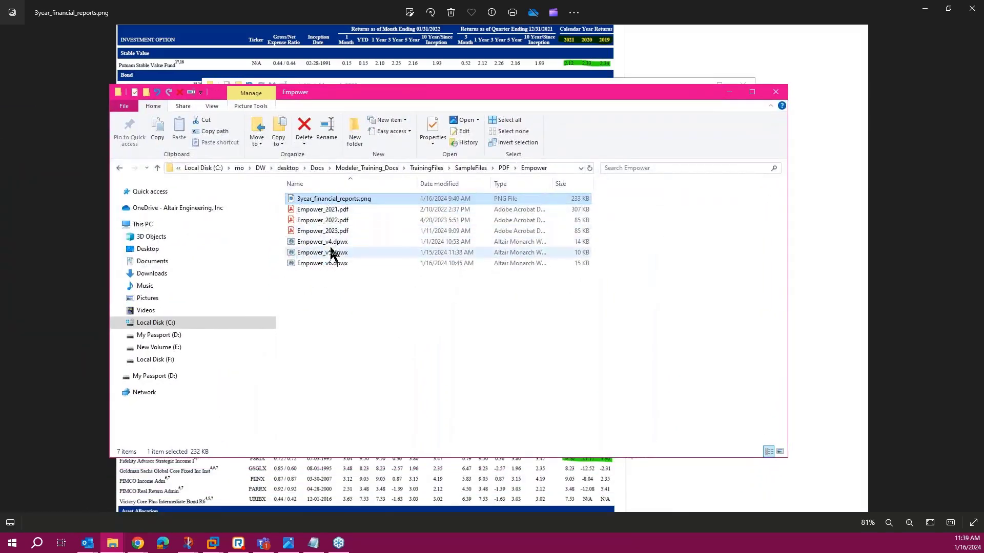
Open Empower_2021.pdf from the Empower folder, look through its investment return pages and close it.
{"action": "double_click", "coordinate": [328, 210]}
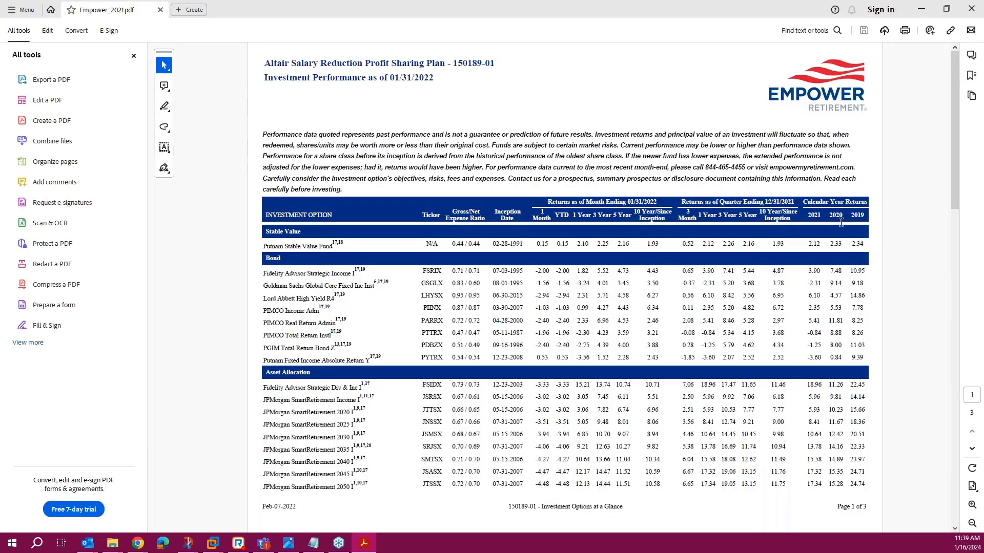
{"action": "scroll", "coordinate": [809, 223], "scroll_direction": "down", "scroll_amount": 5}
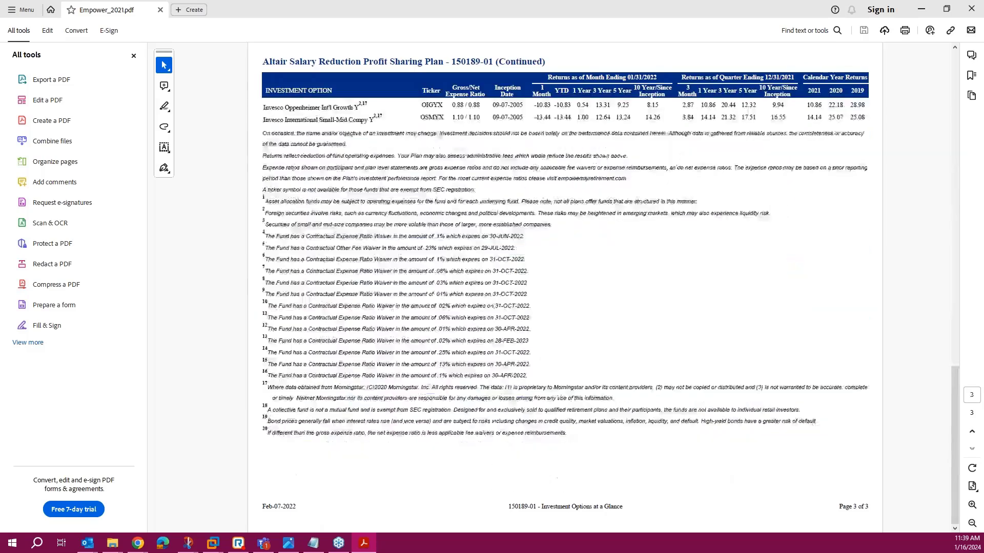
{"action": "scroll", "coordinate": [351, 285], "scroll_direction": "up", "scroll_amount": 5}
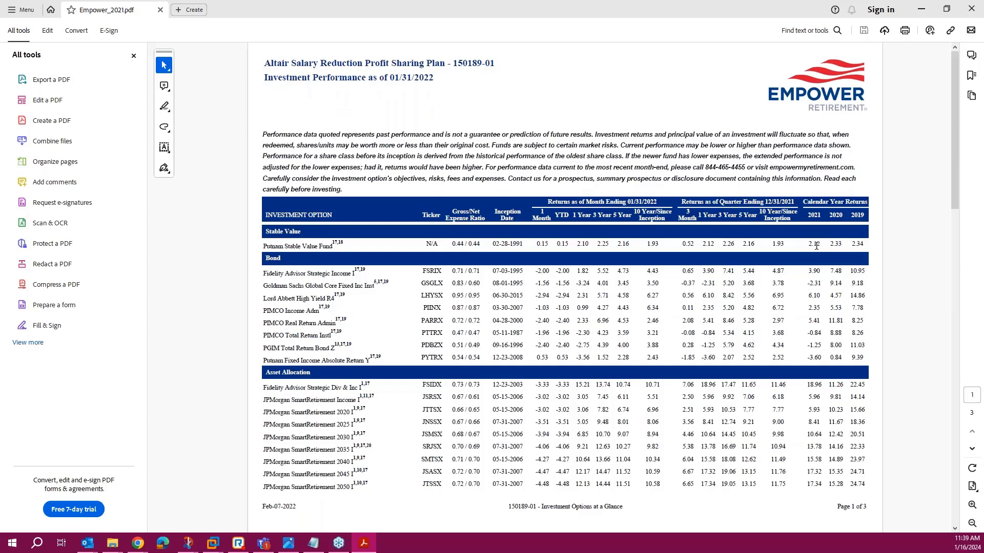
{"action": "scroll", "coordinate": [693, 421], "scroll_direction": "down", "scroll_amount": 3}
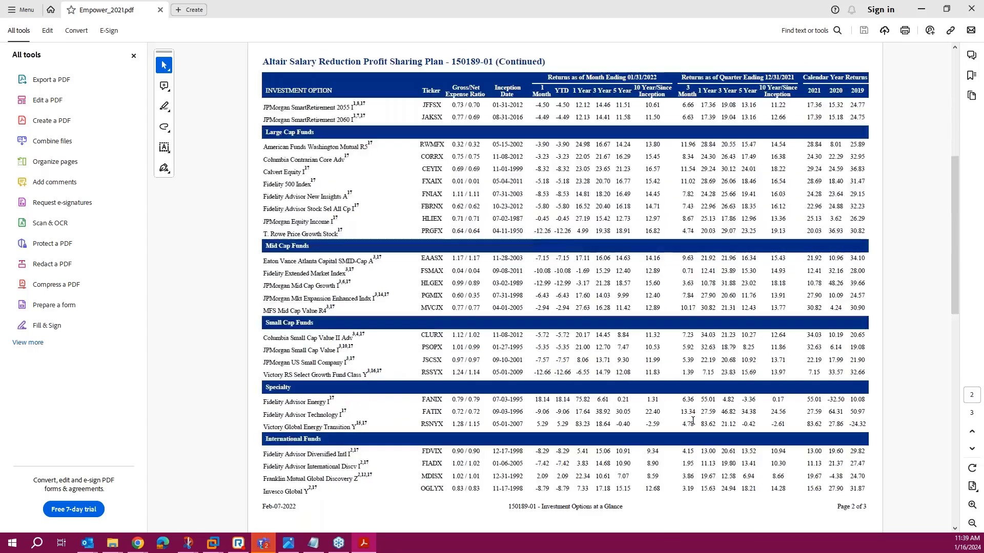
{"action": "scroll", "coordinate": [693, 421], "scroll_direction": "up", "scroll_amount": 3}
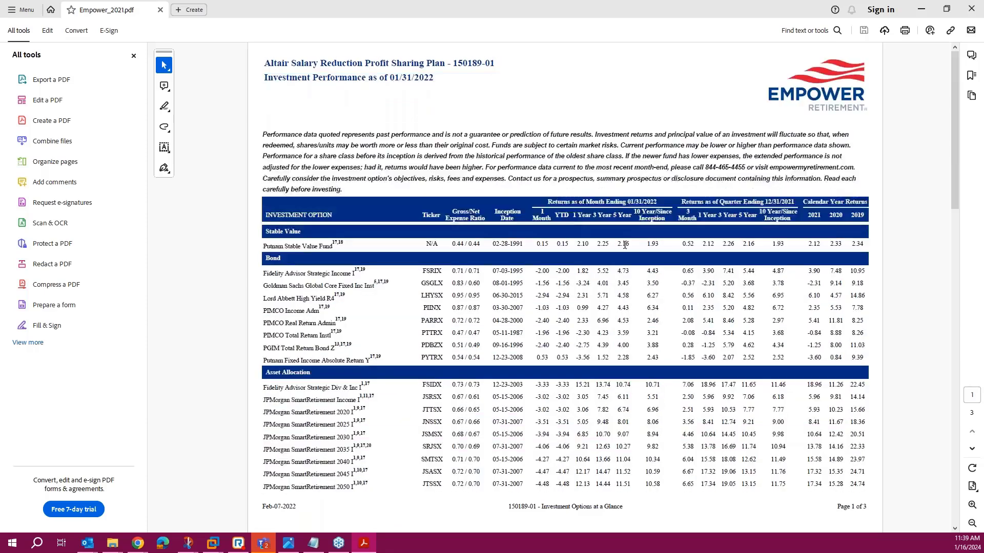
{"action": "left_click", "coordinate": [976, 9]}
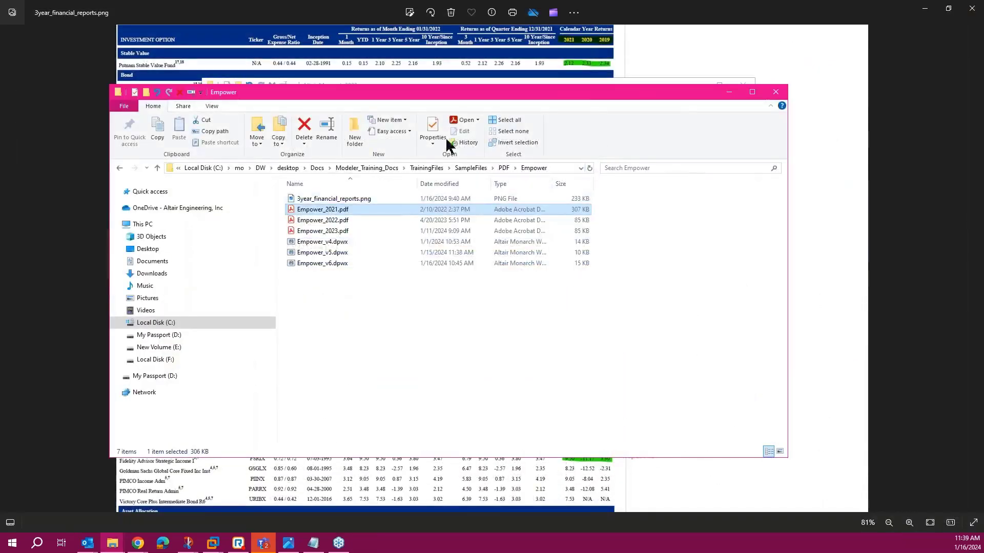
Launch Monarch Data Prep Studio 2023 from the Altair Monarch 2023 folder and minimize the report image viewer.
{"action": "left_click_drag", "start_coordinate": [667, 93], "coordinate": [666, 192]}
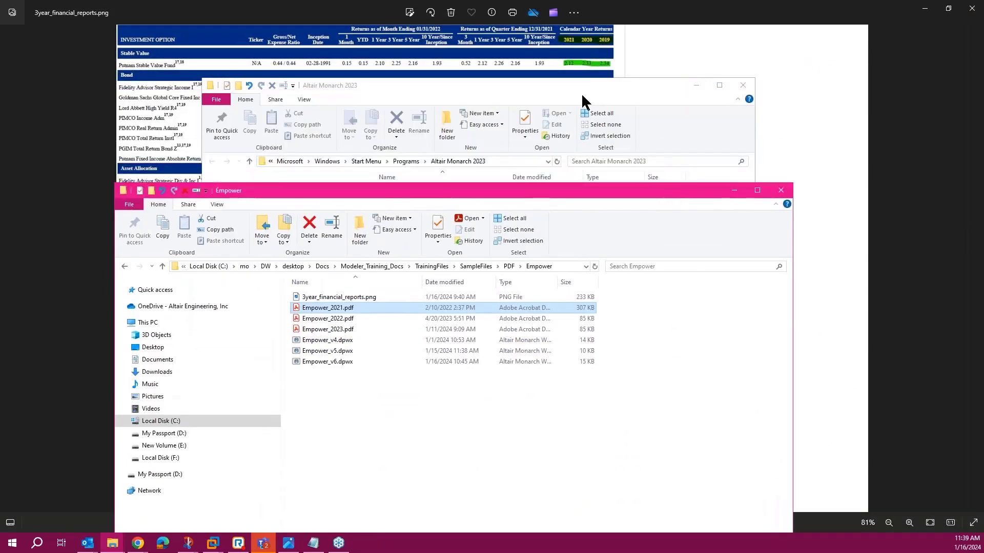
{"action": "left_click", "coordinate": [582, 90]}
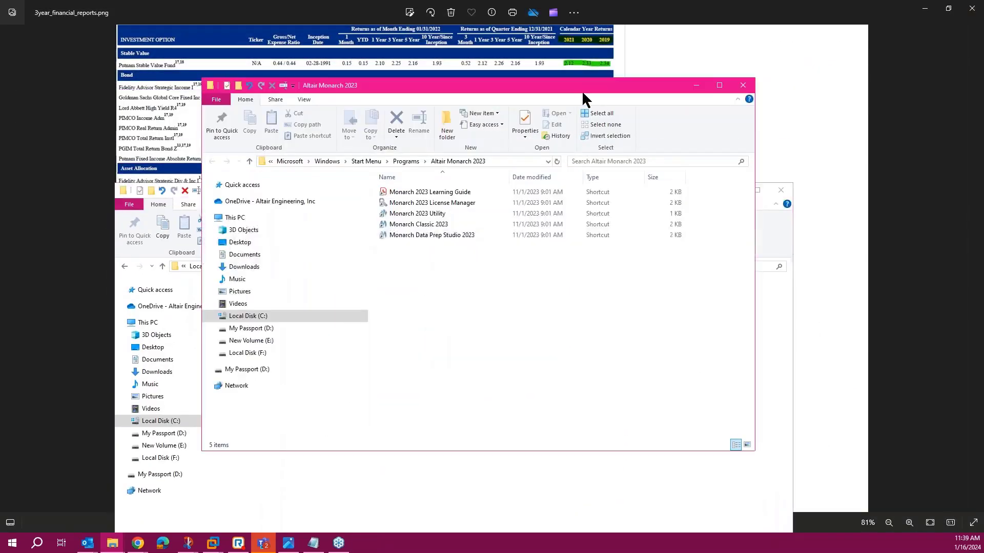
{"action": "left_click", "coordinate": [438, 240]}
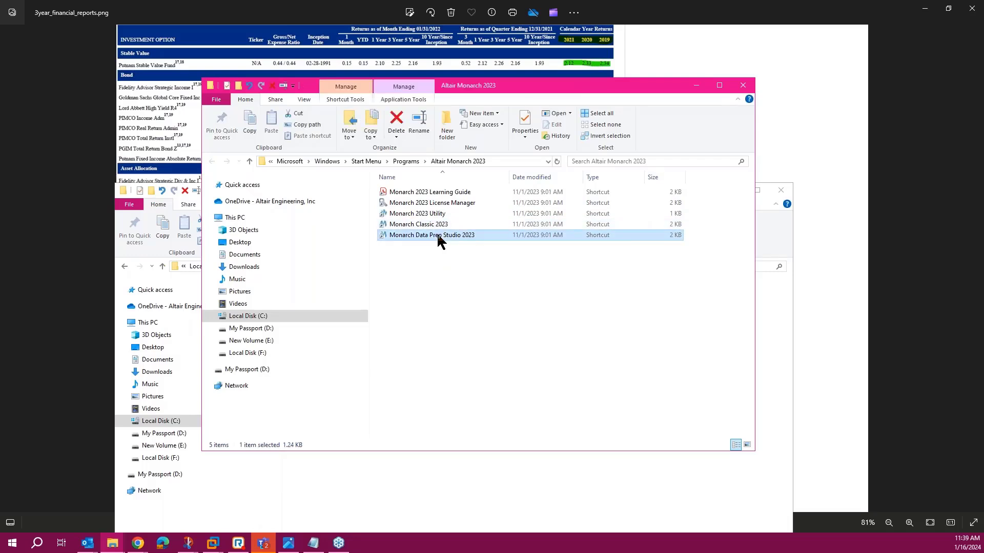
{"action": "left_click", "coordinate": [925, 10]}
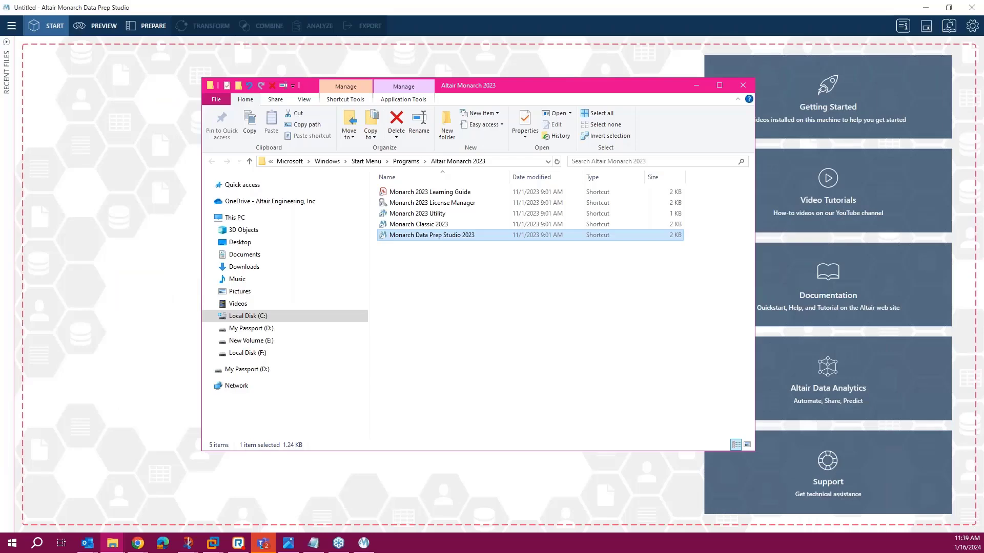
Move the Altair Monarch 2023 folder window away and place the Empower folder window beside the Data Prep Studio start area.
{"action": "left_click_drag", "start_coordinate": [615, 86], "coordinate": [0, 97]}
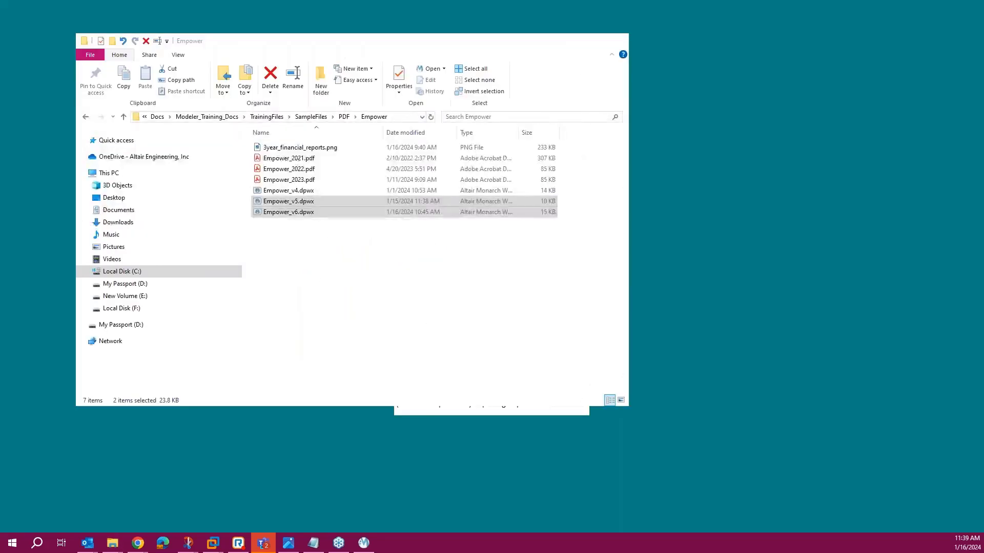
{"action": "left_click", "coordinate": [113, 500]}
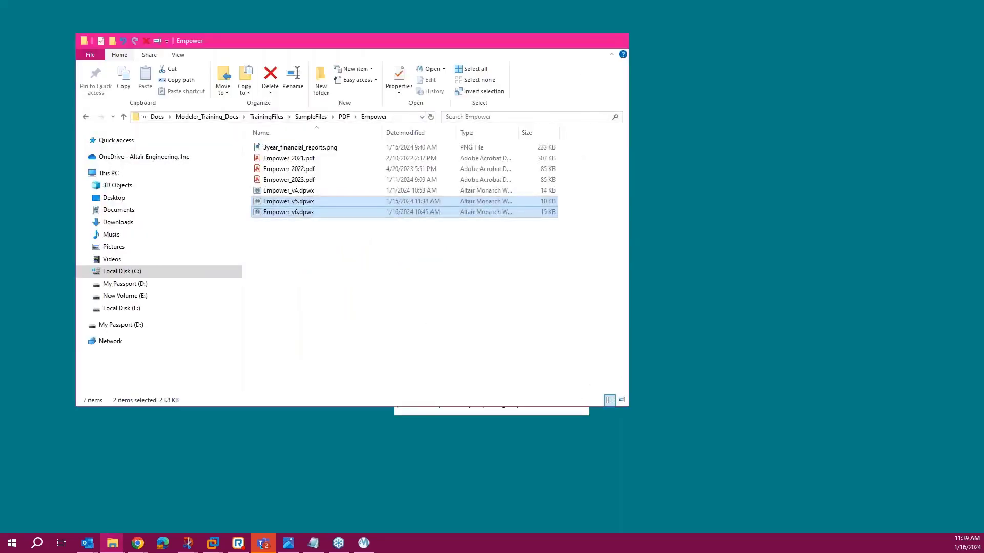
{"action": "left_click_drag", "start_coordinate": [371, 46], "coordinate": [776, 102]}
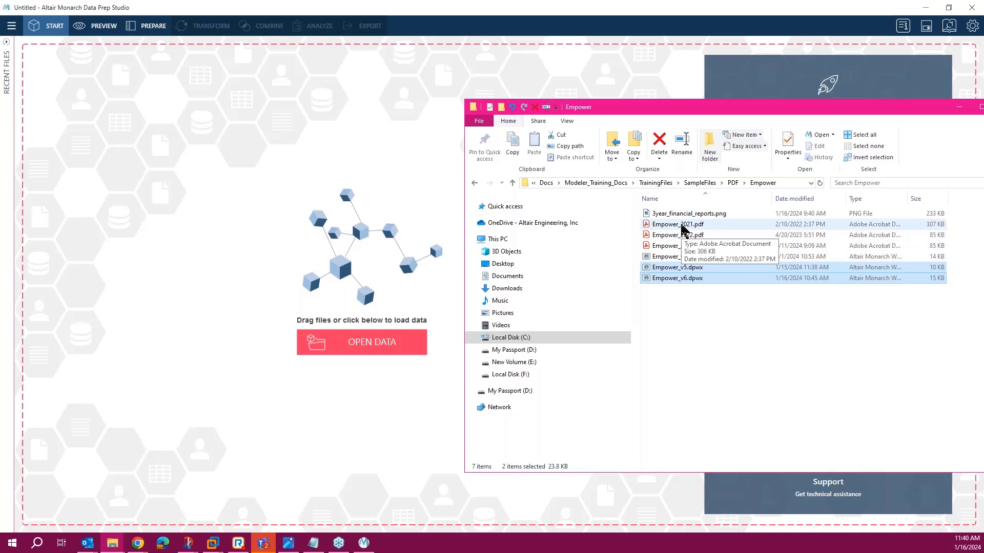
Start opening data with PDF Report as the source type from the PDF & Text category.
{"action": "left_click", "coordinate": [365, 341]}
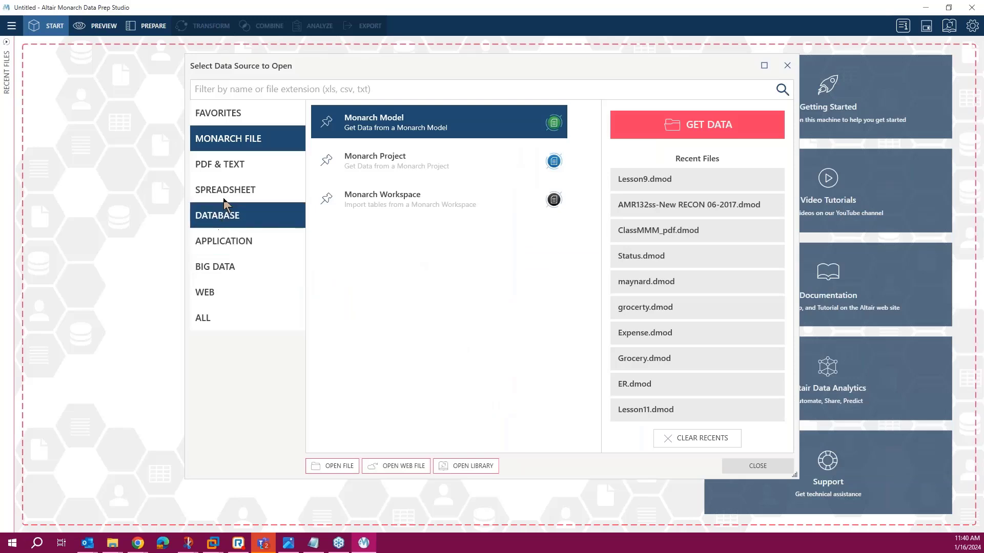
{"action": "left_click", "coordinate": [218, 164]}
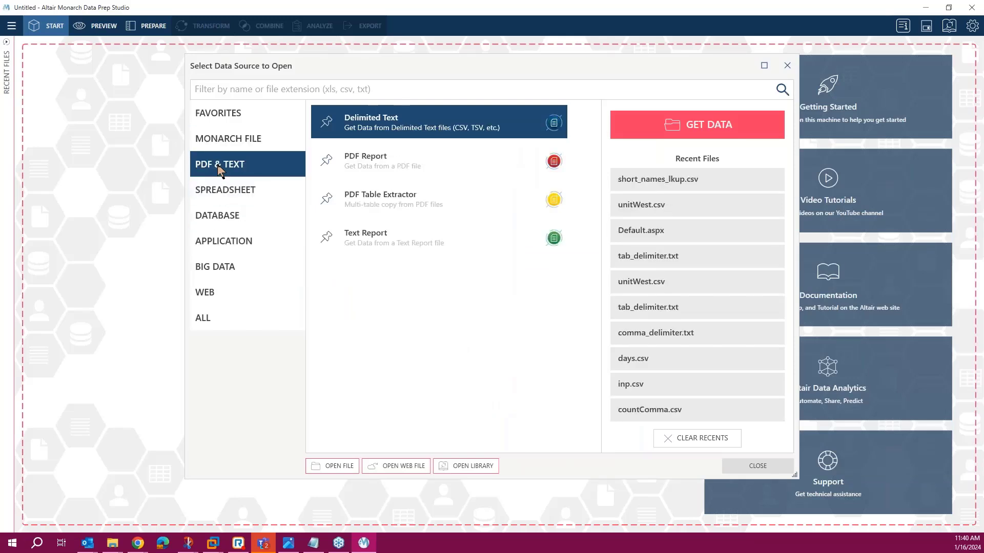
{"action": "left_click", "coordinate": [368, 161]}
{"action": "double_click", "coordinate": [368, 161]}
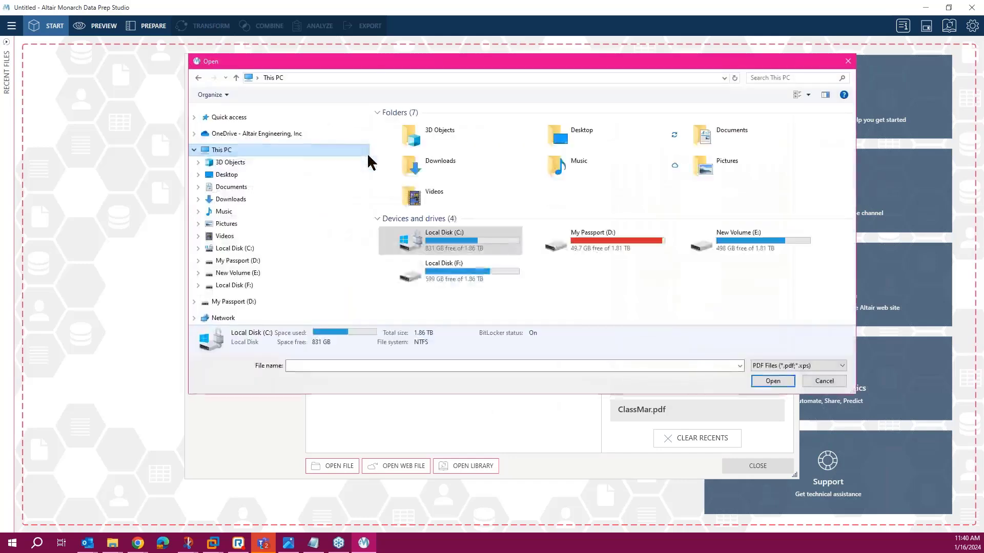
Load Empower_2021.pdf from the Empower folder under TrainingFiles, SampleFiles, PDF on drive C into Report Design.
{"action": "left_click", "coordinate": [248, 249]}
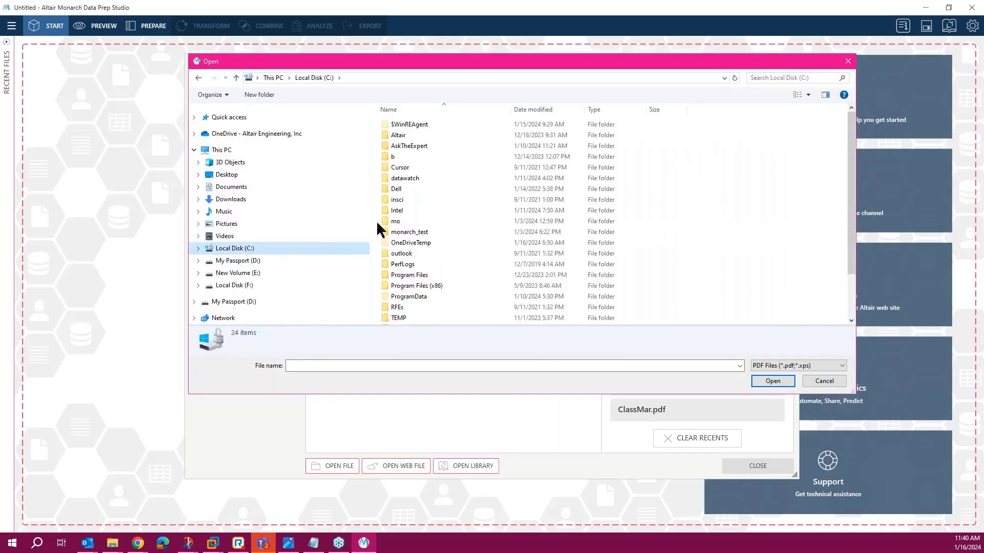
{"action": "left_click", "coordinate": [228, 176]}
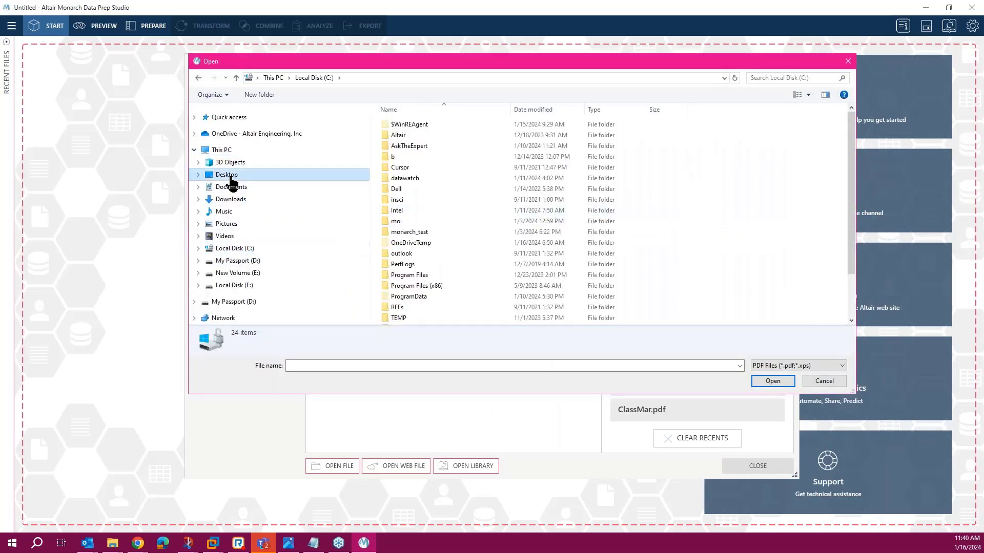
{"action": "double_click", "coordinate": [410, 126]}
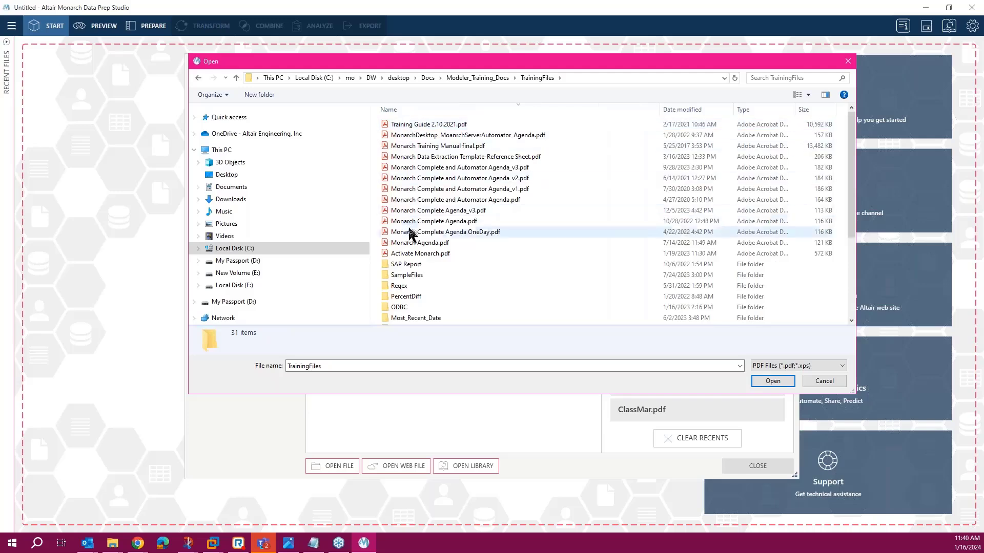
{"action": "scroll", "coordinate": [436, 229], "scroll_direction": "down", "scroll_amount": 4}
{"action": "double_click", "coordinate": [417, 154]}
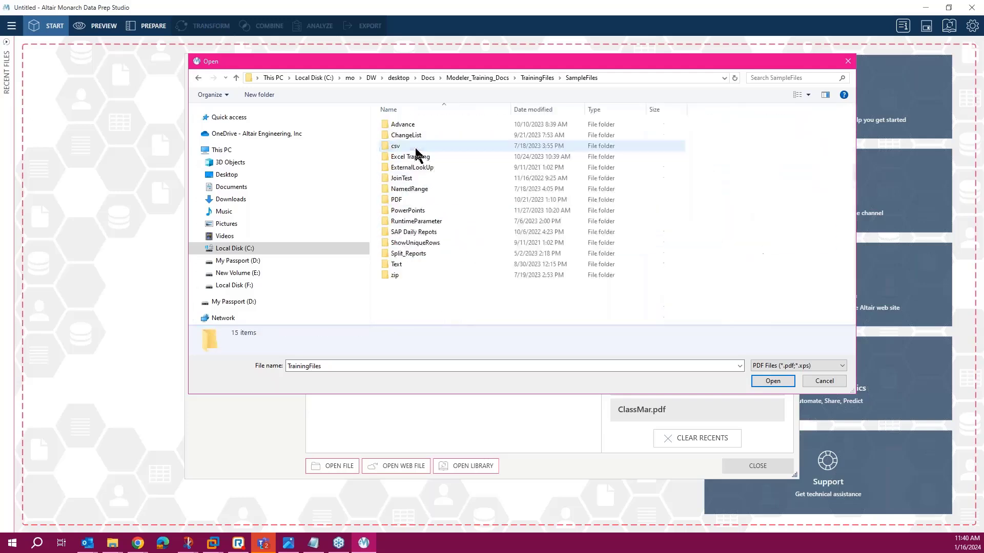
{"action": "double_click", "coordinate": [403, 202]}
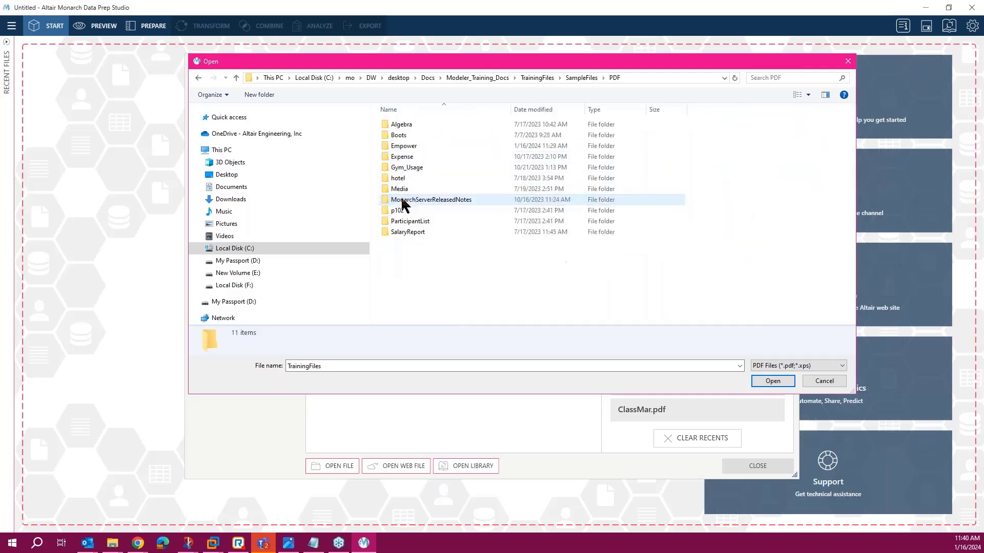
{"action": "double_click", "coordinate": [407, 147]}
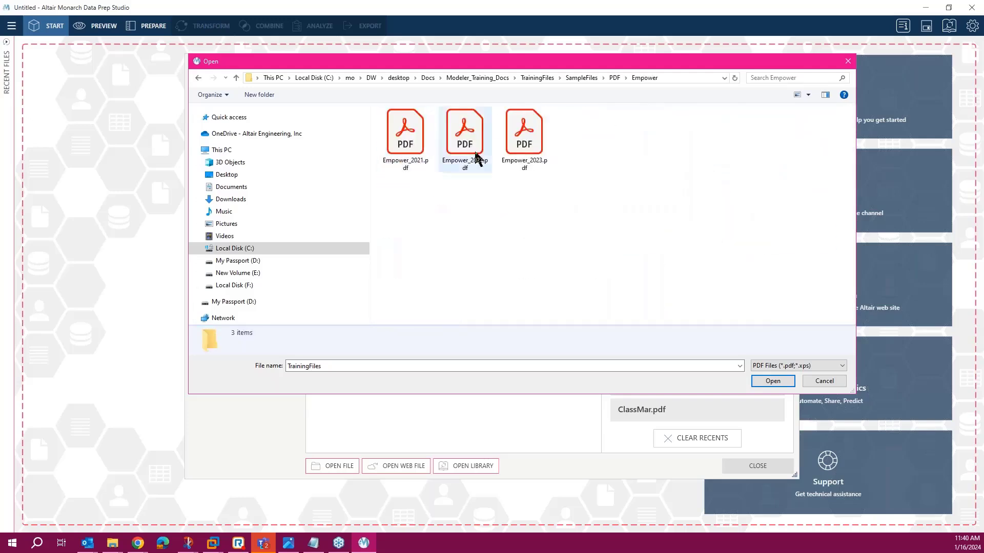
{"action": "left_click", "coordinate": [405, 147]}
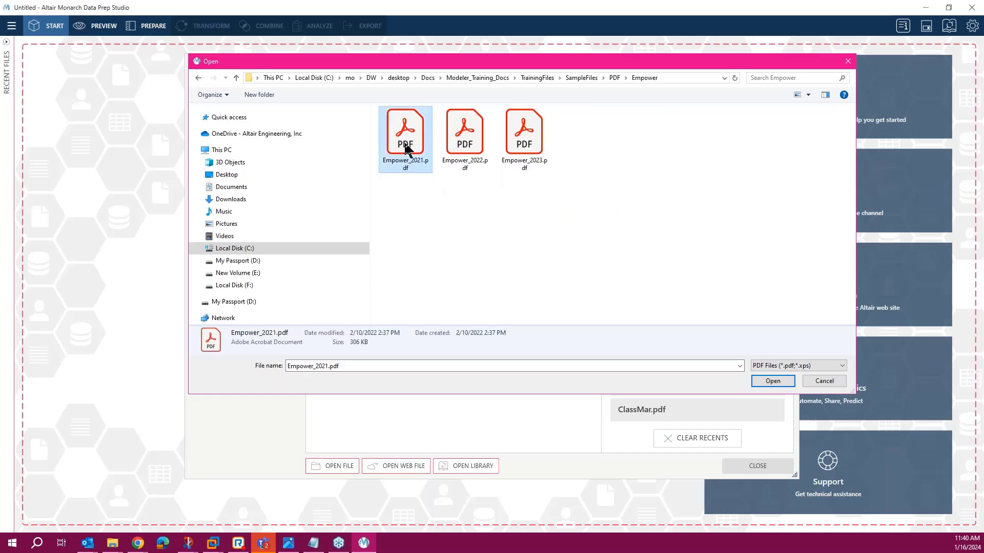
{"action": "left_click", "coordinate": [771, 381]}
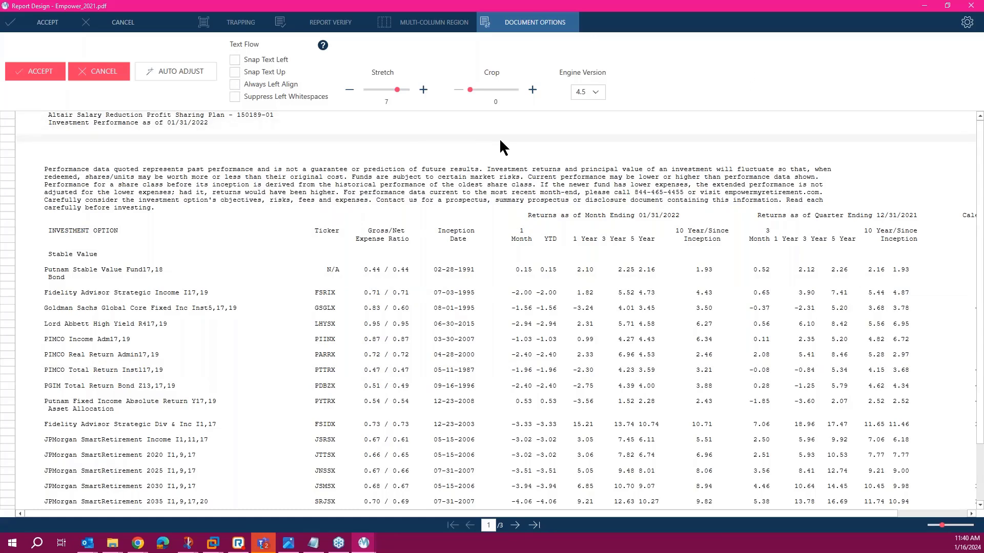
Review the available PDF engine versions and inspect the report's columns across to the calendar year returns.
{"action": "left_click", "coordinate": [594, 92]}
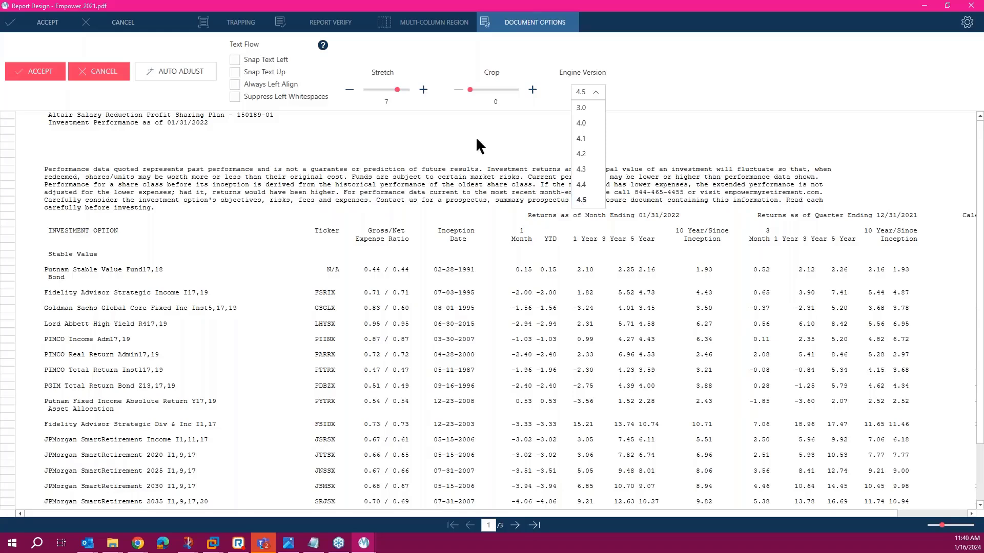
{"action": "left_click", "coordinate": [435, 148]}
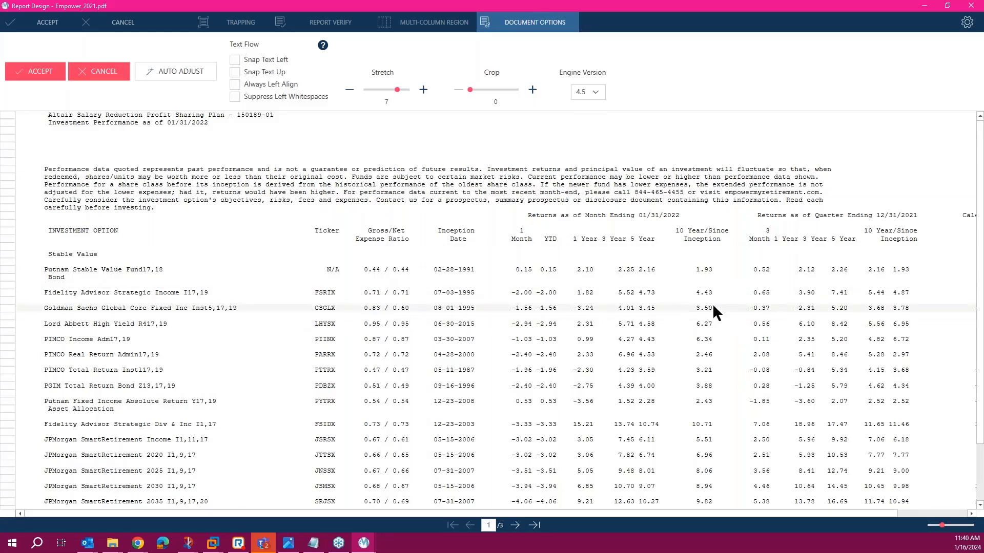
{"action": "left_click_drag", "start_coordinate": [814, 513], "coordinate": [929, 512]}
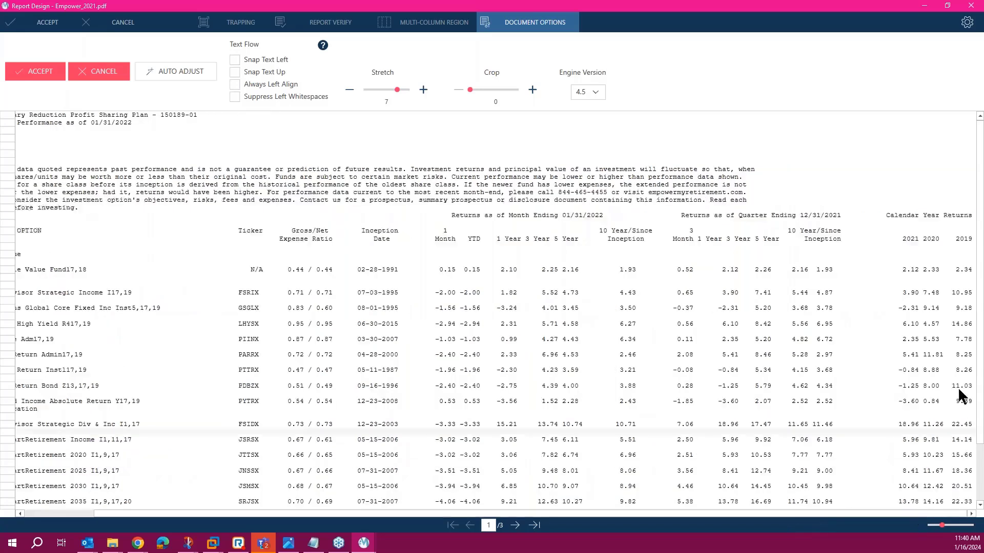
{"action": "left_click", "coordinate": [592, 96]}
{"action": "left_click", "coordinate": [318, 146]}
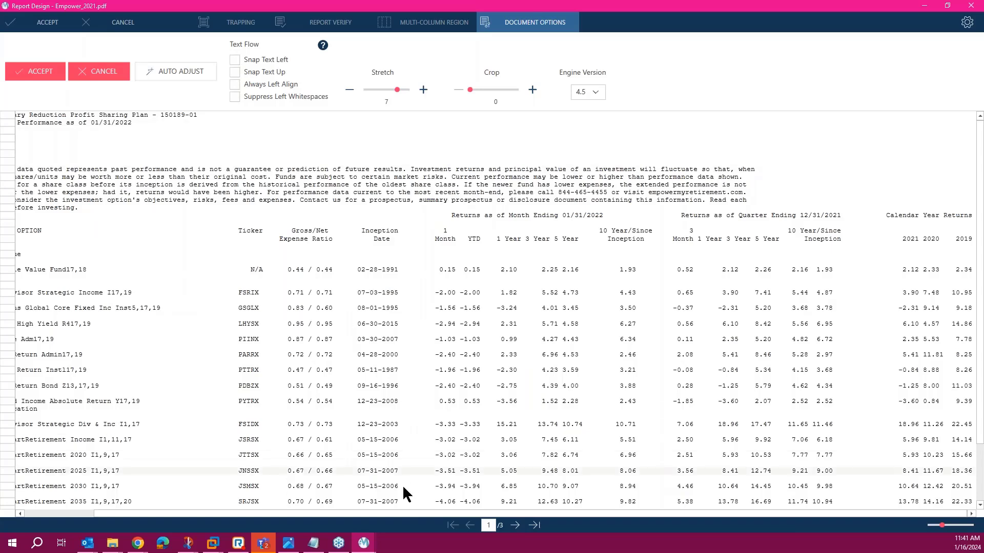
{"action": "left_click_drag", "start_coordinate": [415, 514], "coordinate": [292, 513]}
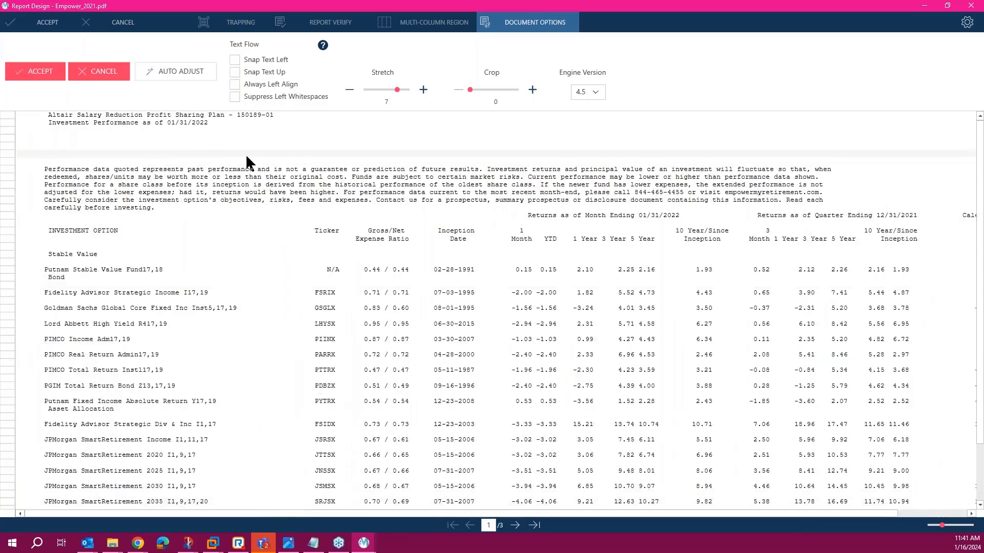
Try the Always Left Align text flow option on the report, switch it off again and check the column layout.
{"action": "left_click", "coordinate": [235, 85]}
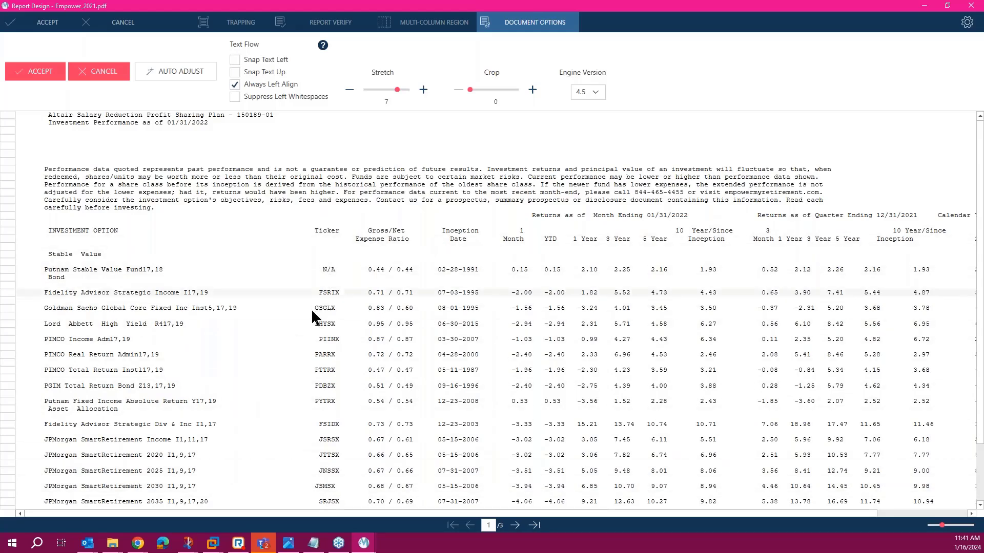
{"action": "left_click", "coordinate": [235, 85]}
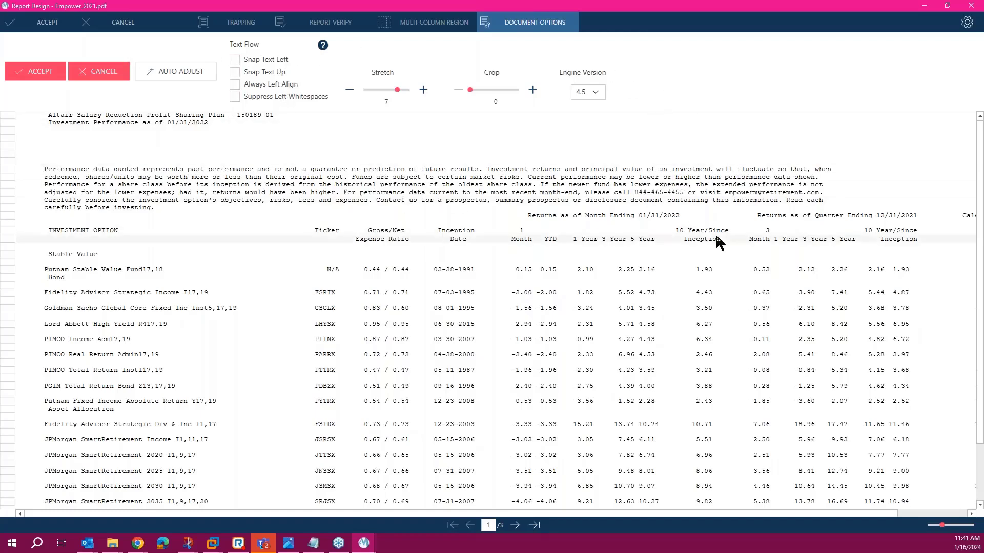
{"action": "scroll", "coordinate": [683, 251], "scroll_direction": "down", "scroll_amount": 1}
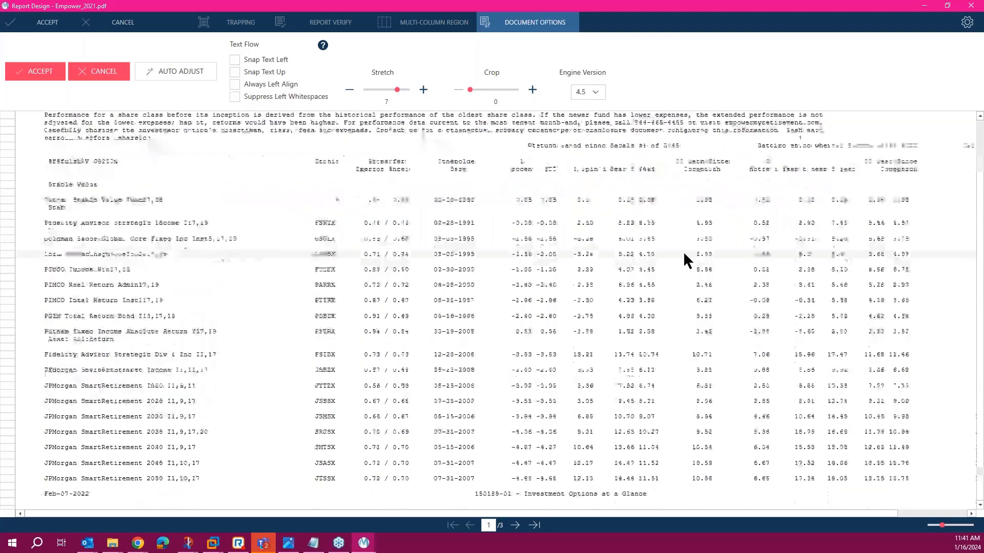
Accept the report's document options and check the columns from the investment options across to the calendar year returns.
{"action": "scroll", "coordinate": [684, 252], "scroll_direction": "up", "scroll_amount": 1}
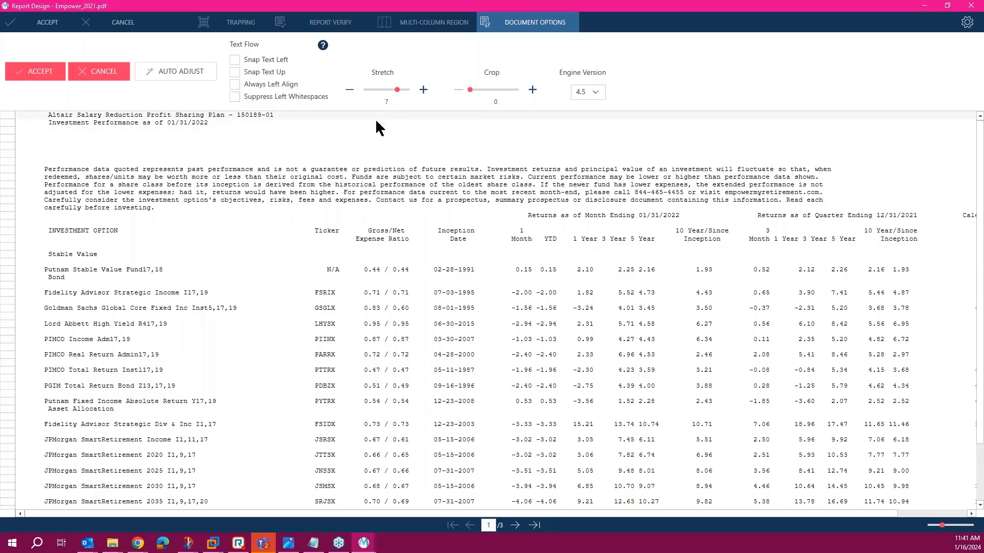
{"action": "left_click", "coordinate": [48, 74]}
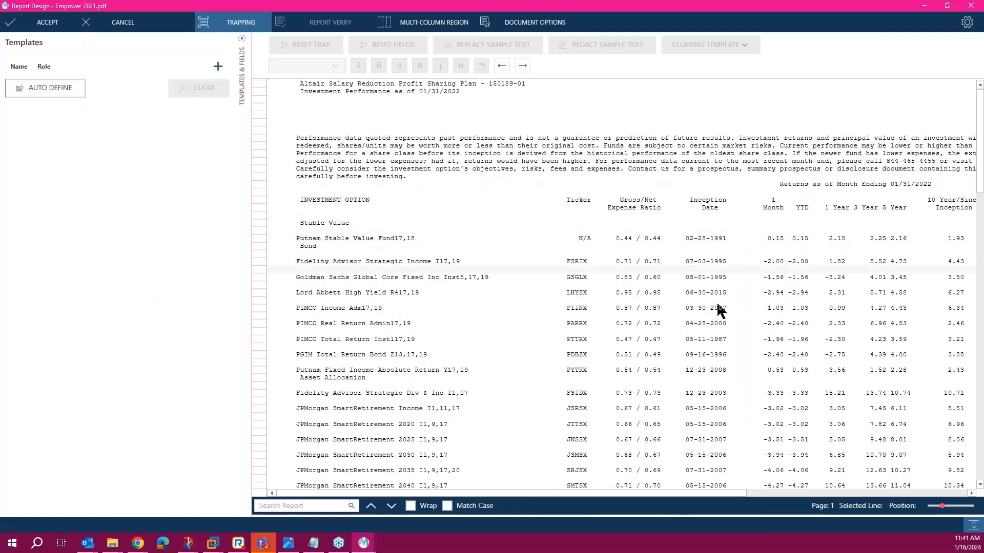
{"action": "left_click_drag", "start_coordinate": [736, 494], "coordinate": [963, 492]}
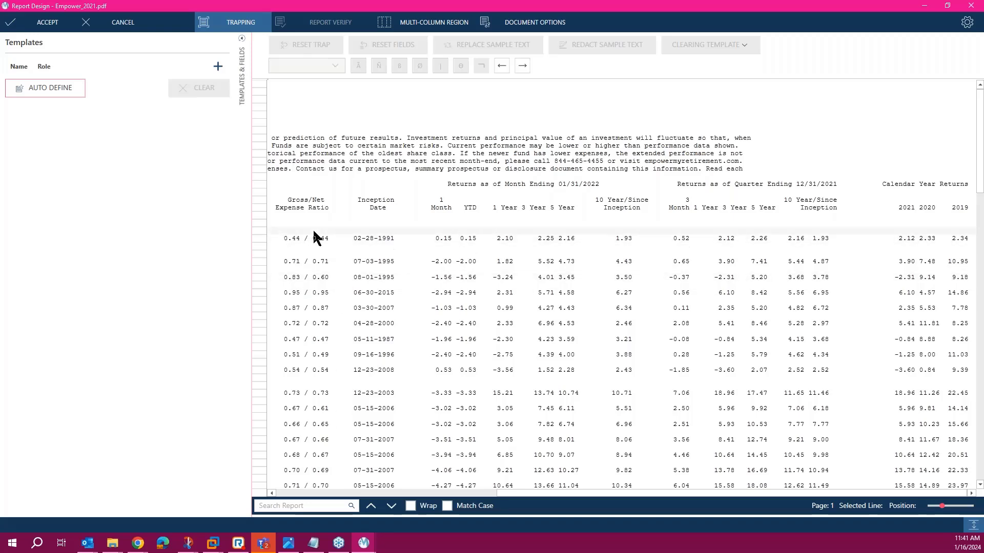
{"action": "left_click", "coordinate": [282, 493]}
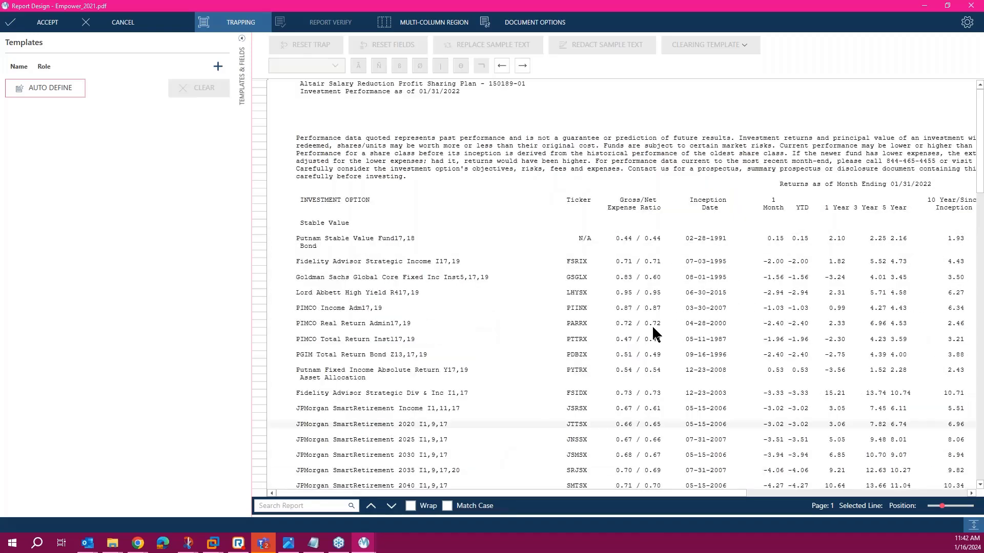
{"action": "left_click", "coordinate": [954, 493]}
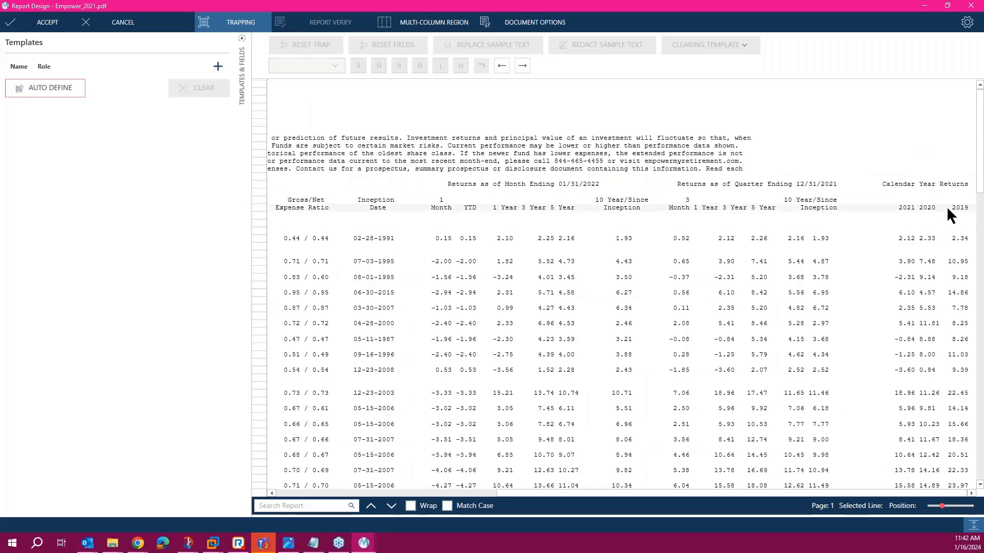
Create a Detail template from the column heading line that holds the years 2021, 2020 and 2019.
{"action": "left_click", "coordinate": [256, 205]}
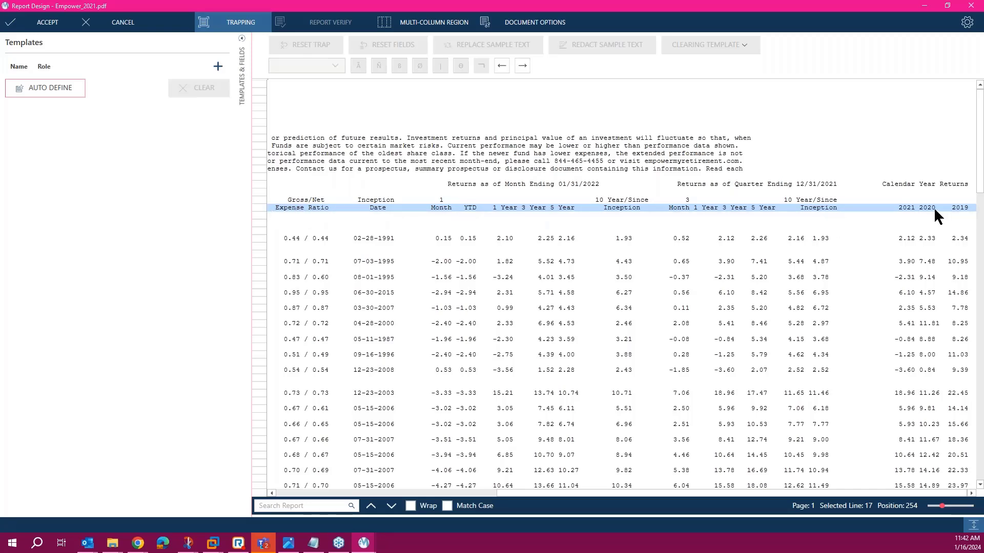
{"action": "right_click", "coordinate": [310, 209]}
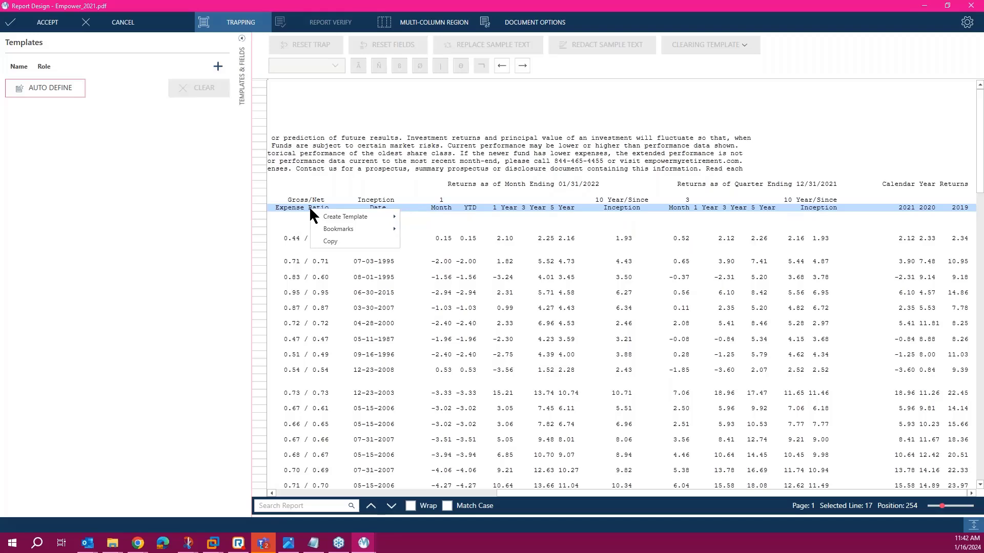
{"action": "mouse_move", "coordinate": [354, 218]}
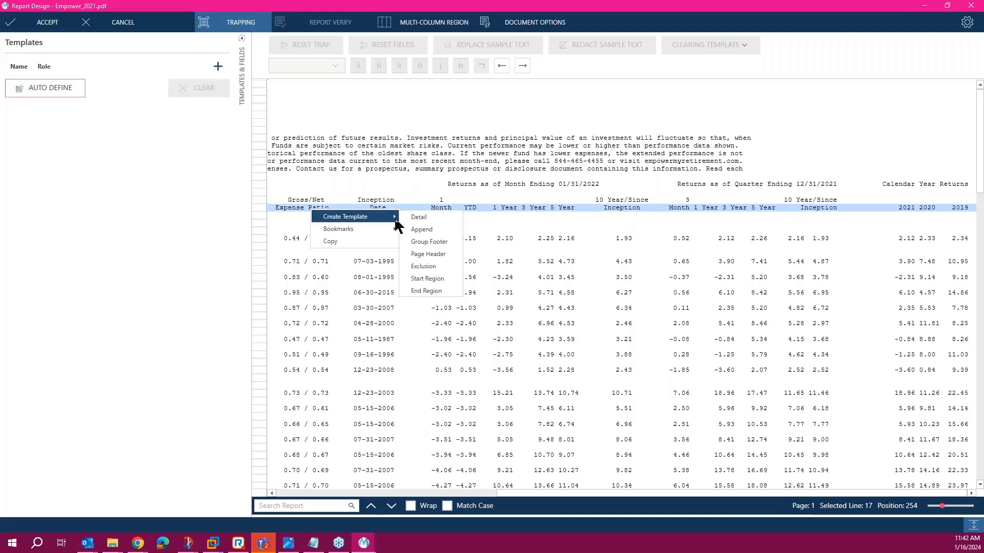
{"action": "left_click", "coordinate": [416, 216]}
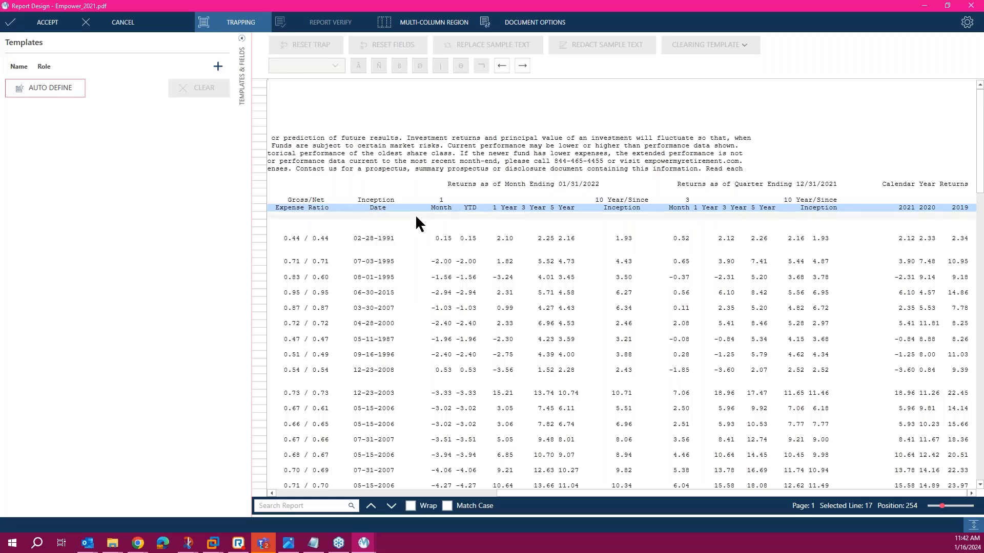
{"action": "left_click", "coordinate": [970, 493]}
{"action": "left_click", "coordinate": [970, 494]}
{"action": "left_click", "coordinate": [970, 493]}
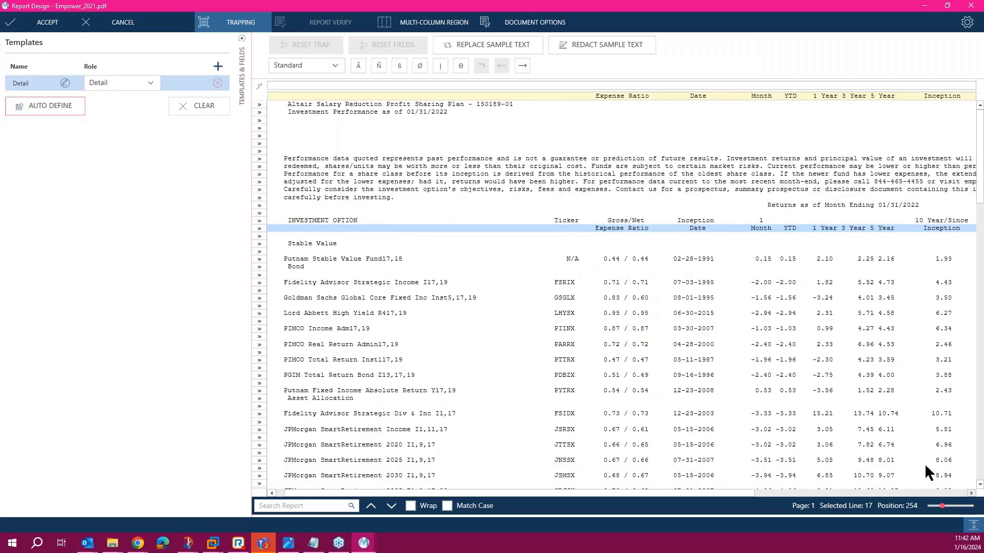
Rename the Detail template as years.
{"action": "left_click", "coordinate": [66, 82]}
{"action": "type", "text": "years"}
{"action": "key", "text": "Return"}
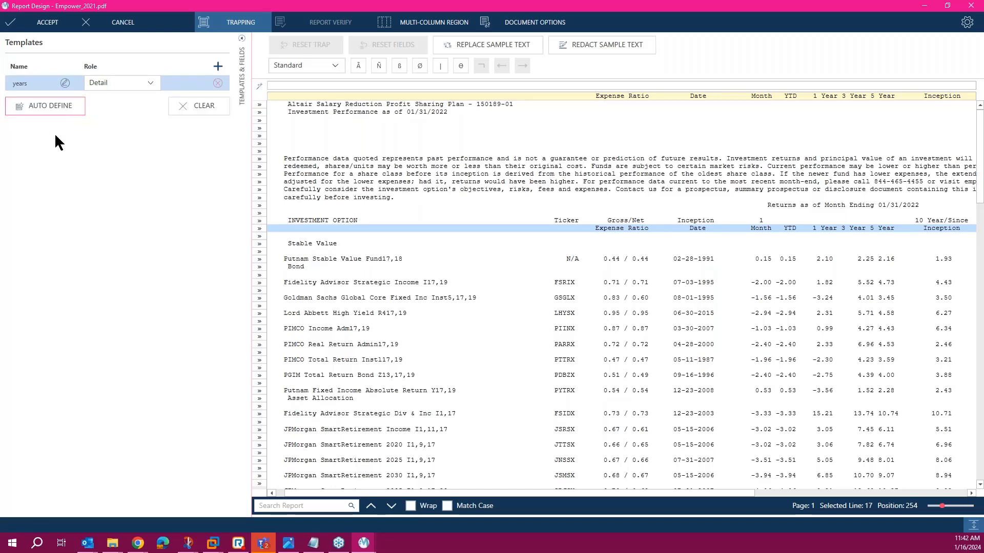
Trap the heading lines with the text Expense Ratio, aligned above the same words in the sample line.
{"action": "left_click", "coordinate": [956, 493]}
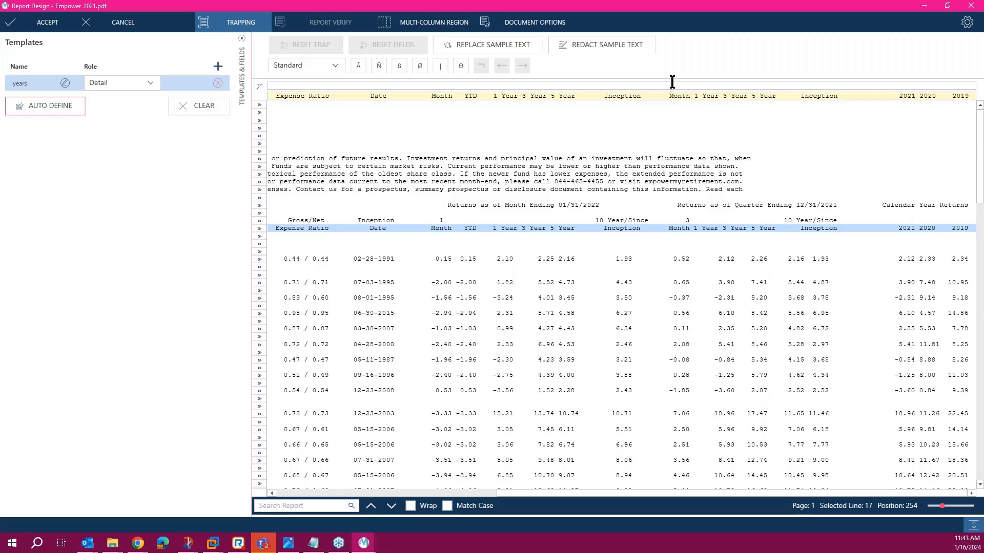
{"action": "left_click", "coordinate": [525, 494]}
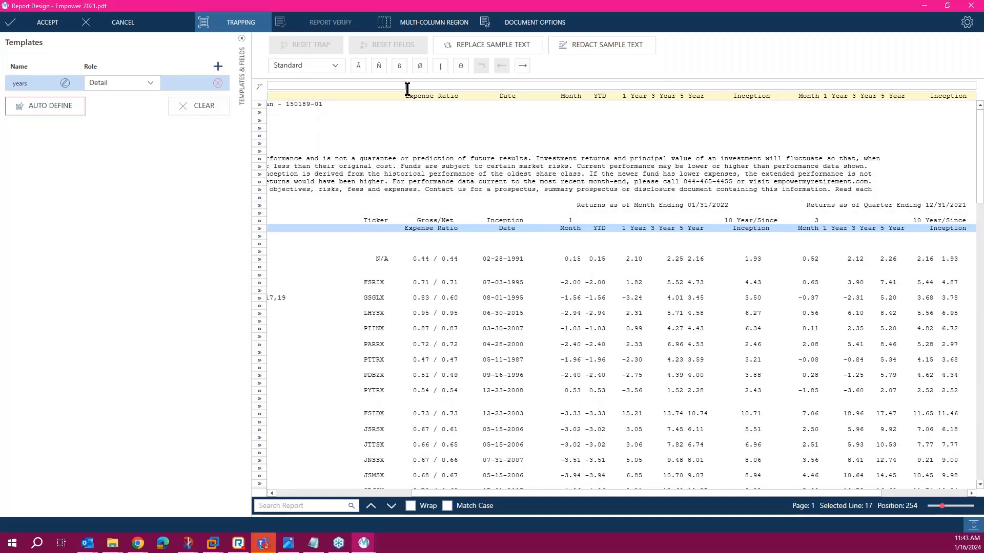
{"action": "type", "text": "Ex"}
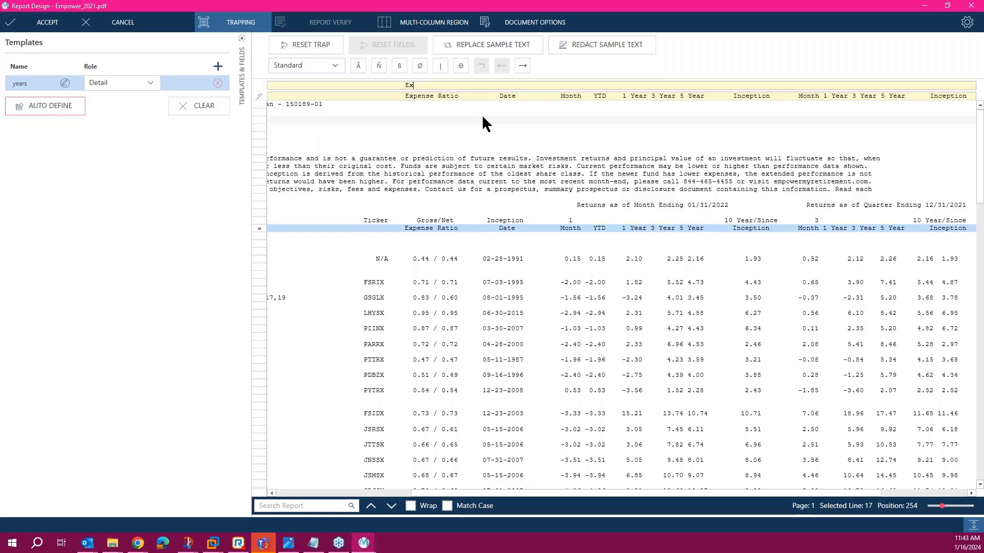
{"action": "type", "text": "pense"}
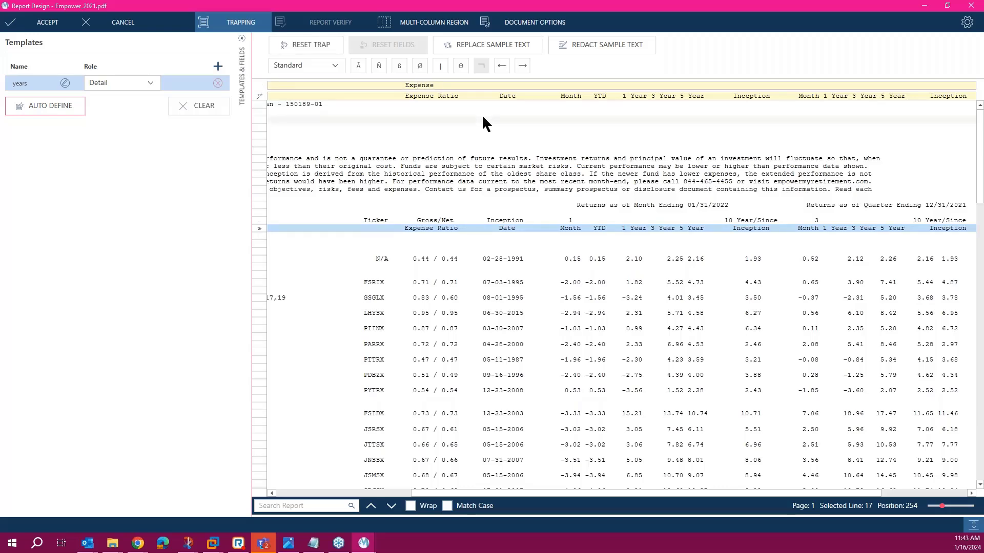
{"action": "type", "text": " Ratio"}
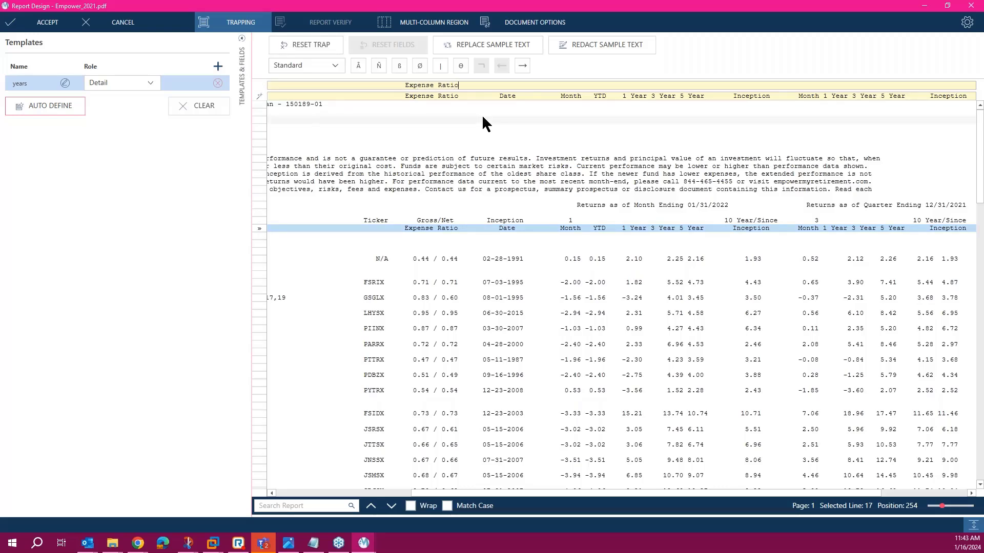
{"action": "left_click", "coordinate": [479, 125]}
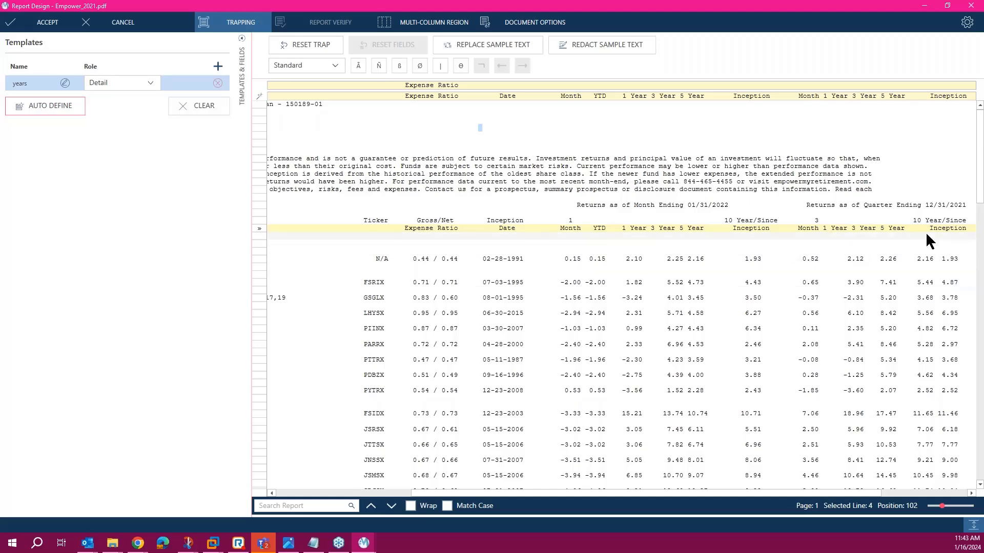
Check the trapped heading lines across the pages and define the 2021, 2020 and 2019 headings as one field named Years.
{"action": "left_click", "coordinate": [957, 493]}
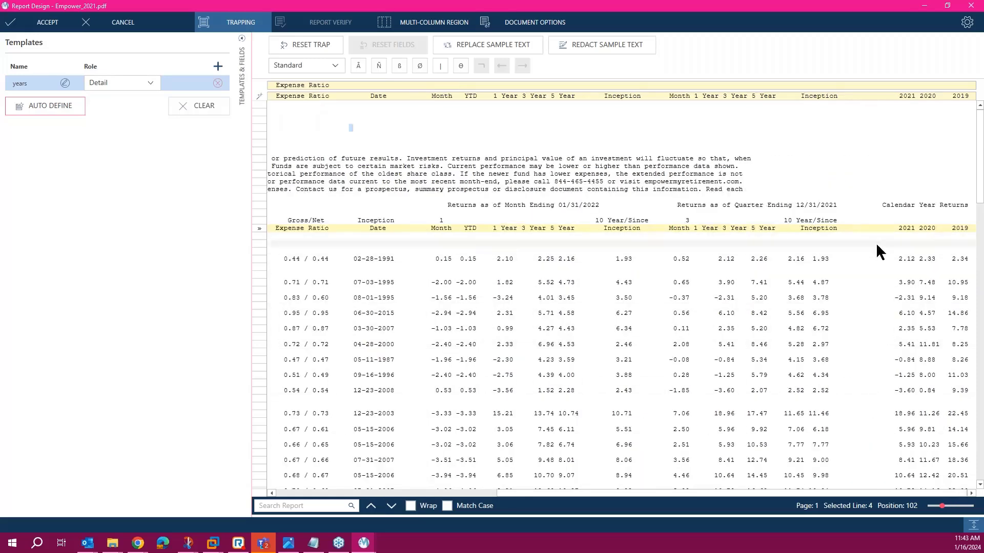
{"action": "scroll", "coordinate": [750, 316], "scroll_direction": "down", "scroll_amount": 5}
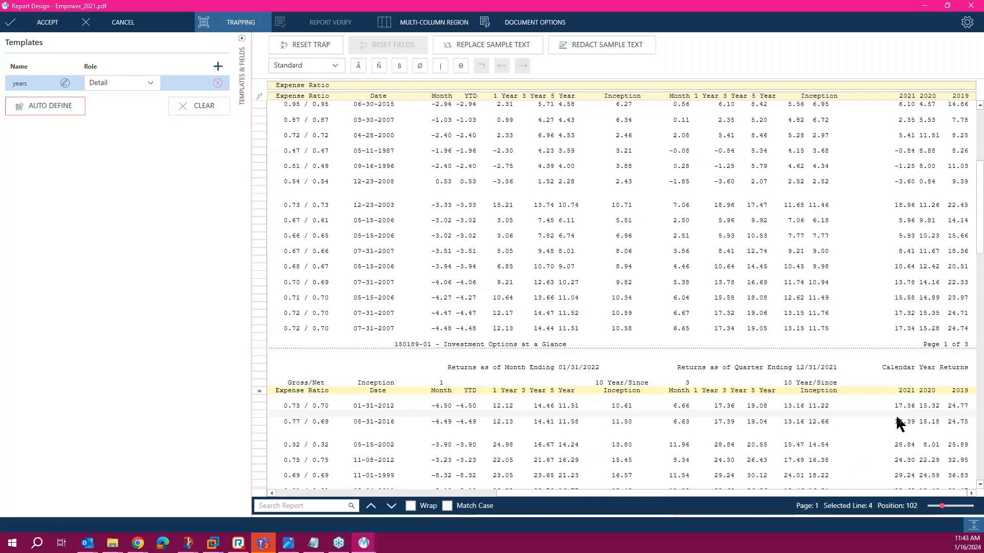
{"action": "scroll", "coordinate": [873, 426], "scroll_direction": "up", "scroll_amount": 2}
{"action": "scroll", "coordinate": [902, 424], "scroll_direction": "up", "scroll_amount": 1}
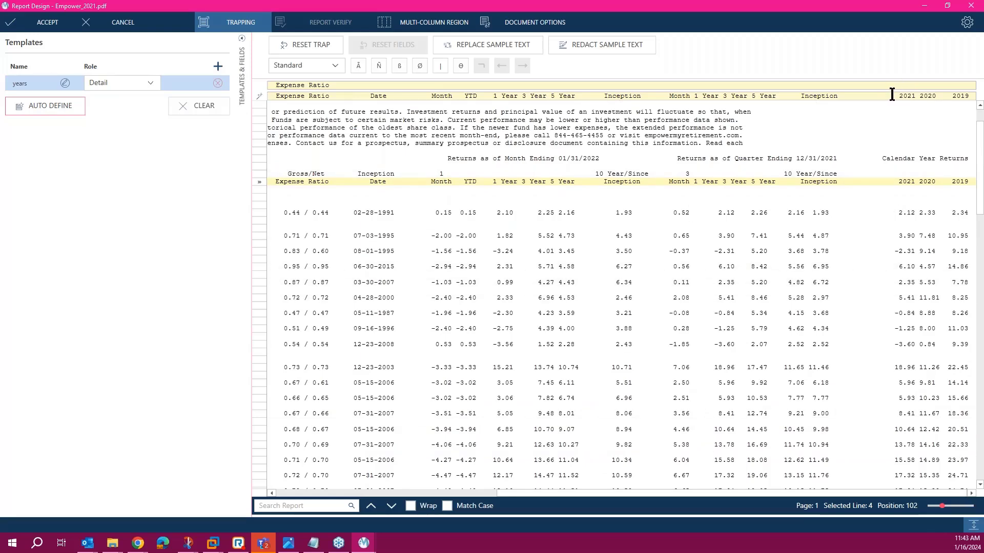
{"action": "left_click_drag", "start_coordinate": [890, 95], "coordinate": [977, 96]}
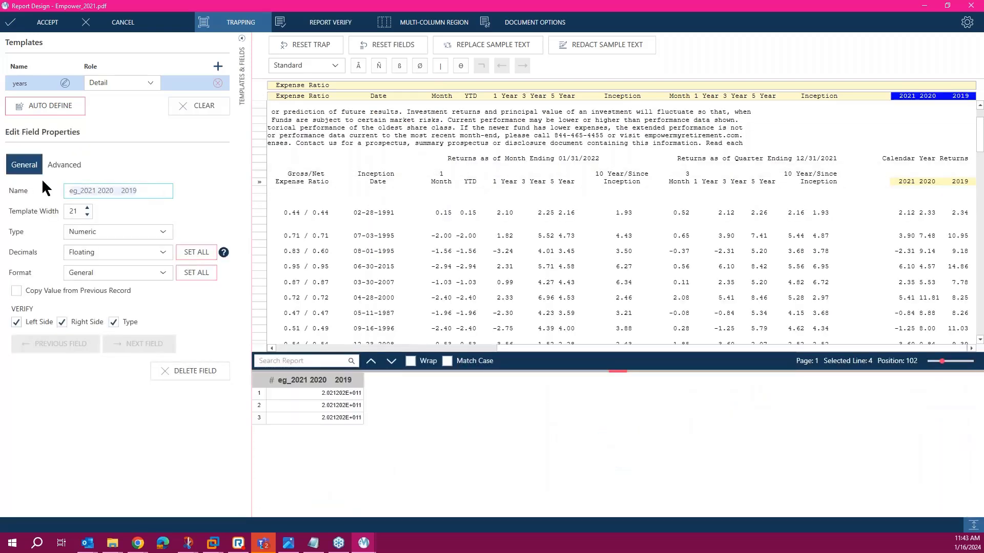
{"action": "type", "text": "Years"}
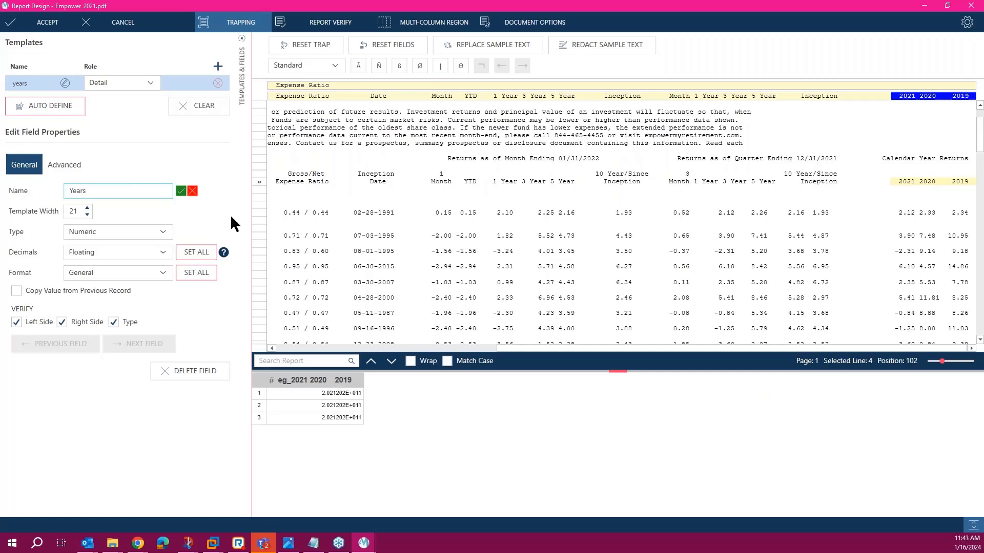
{"action": "left_click", "coordinate": [180, 192]}
Set the Years field's type to Character and accept the report design.
{"action": "left_click", "coordinate": [164, 231]}
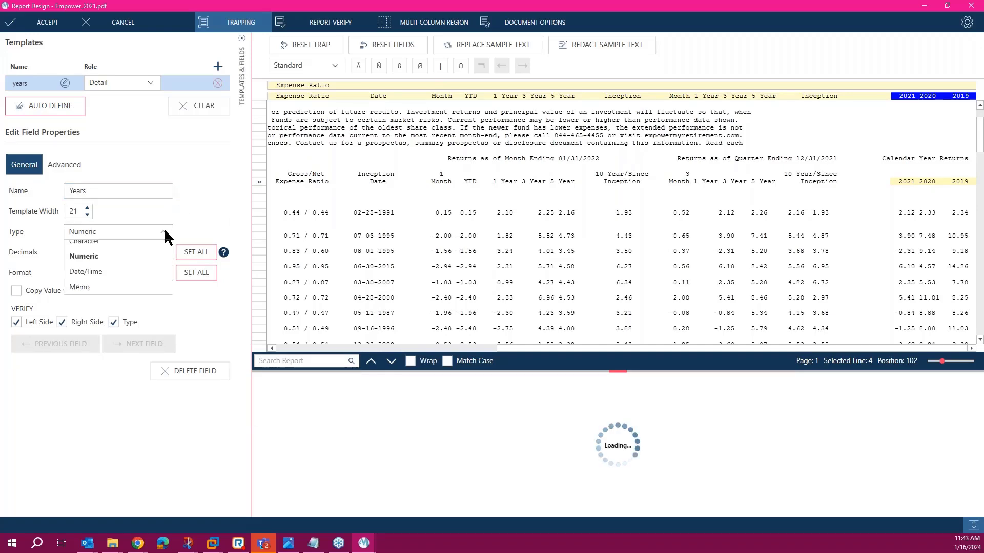
{"action": "left_click", "coordinate": [104, 247]}
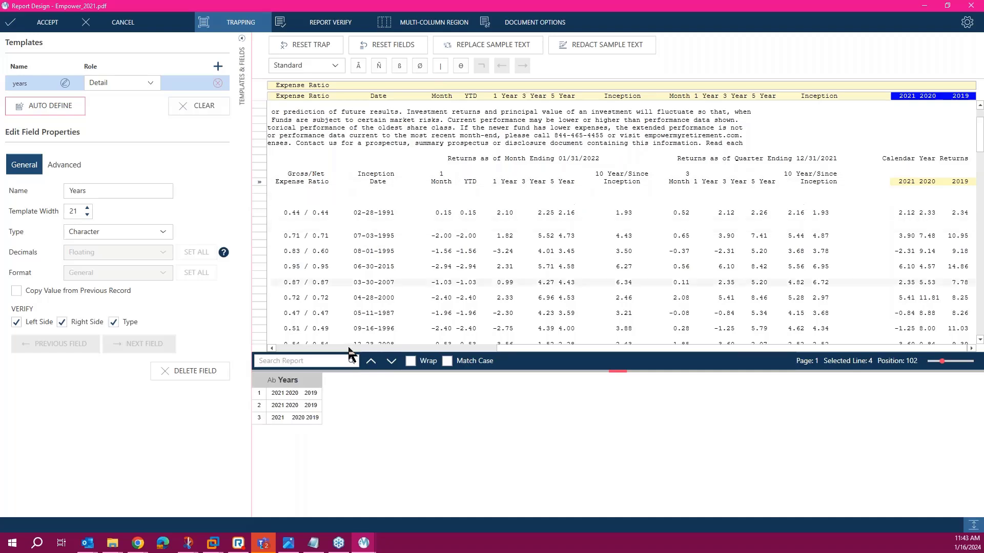
{"action": "left_click", "coordinate": [47, 25]}
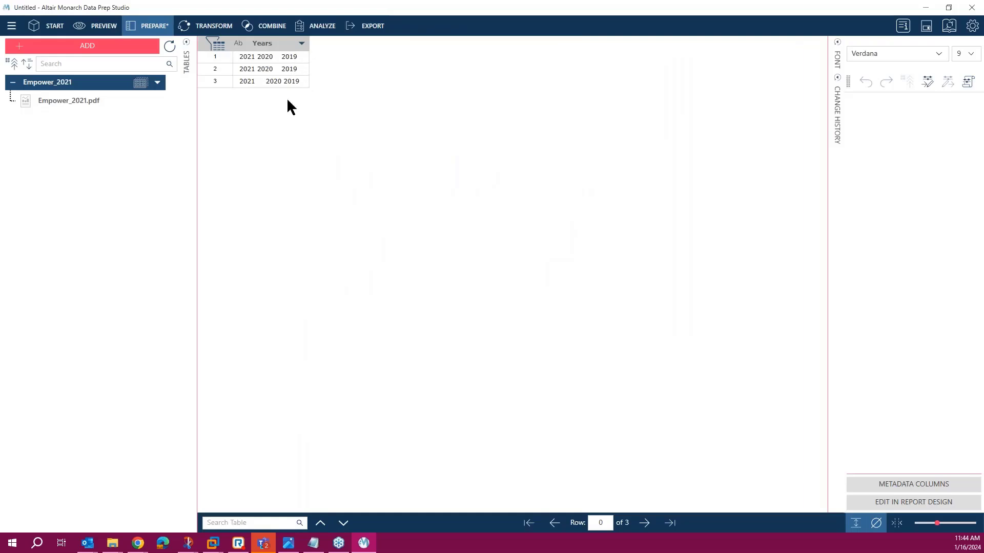
Add a row number column to the Empower_2021 table.
{"action": "left_click", "coordinate": [301, 44]}
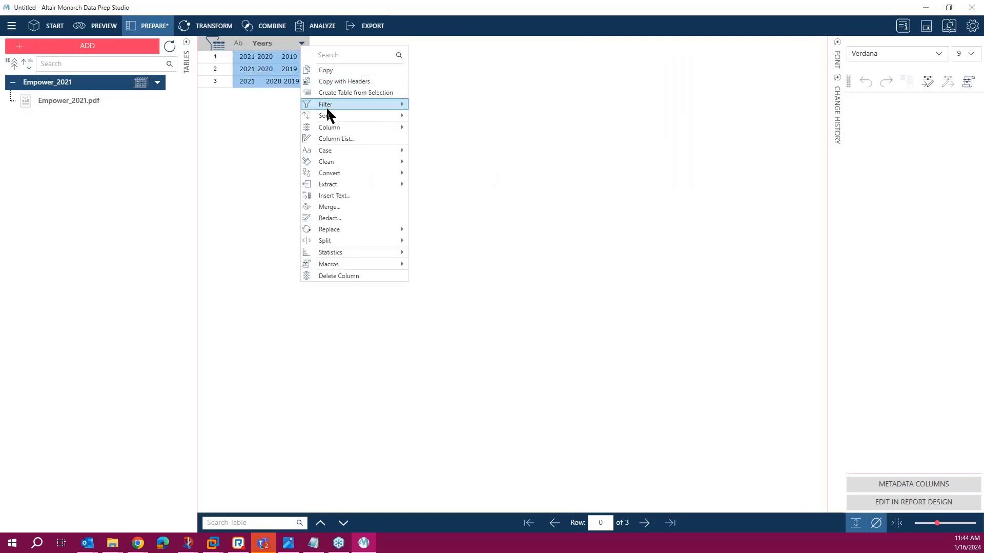
{"action": "mouse_move", "coordinate": [333, 128]}
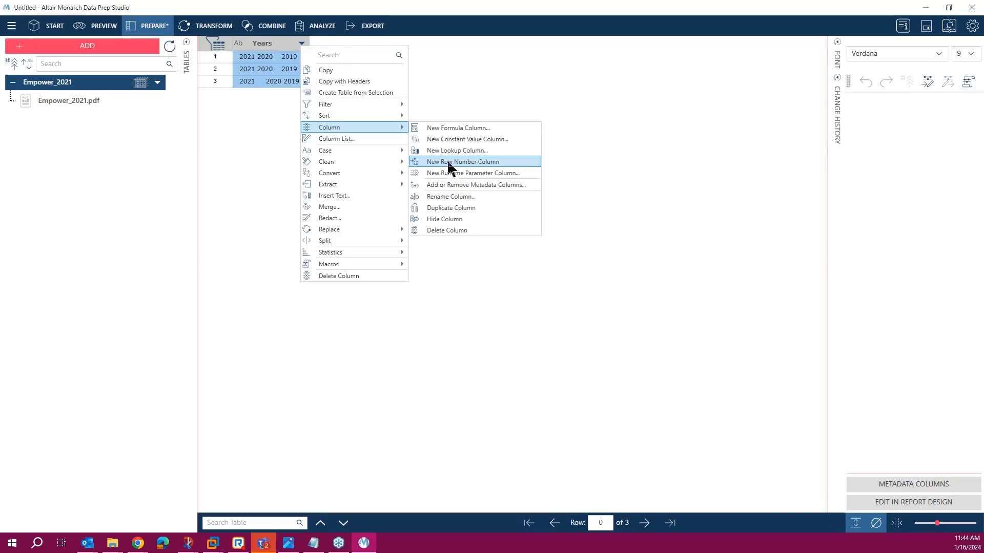
{"action": "left_click", "coordinate": [440, 163]}
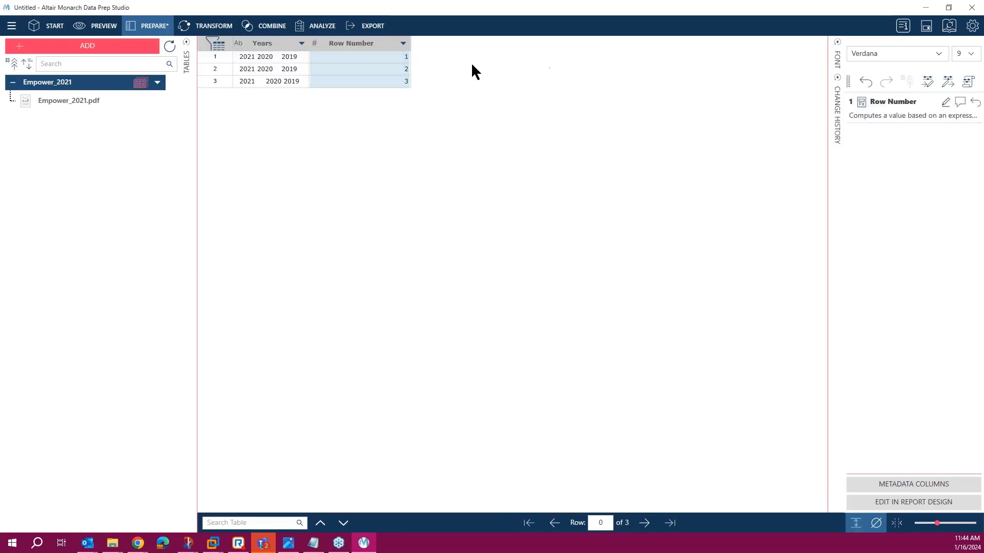
Filter the table to rows where Row Number equals 1.
{"action": "left_click", "coordinate": [404, 45]}
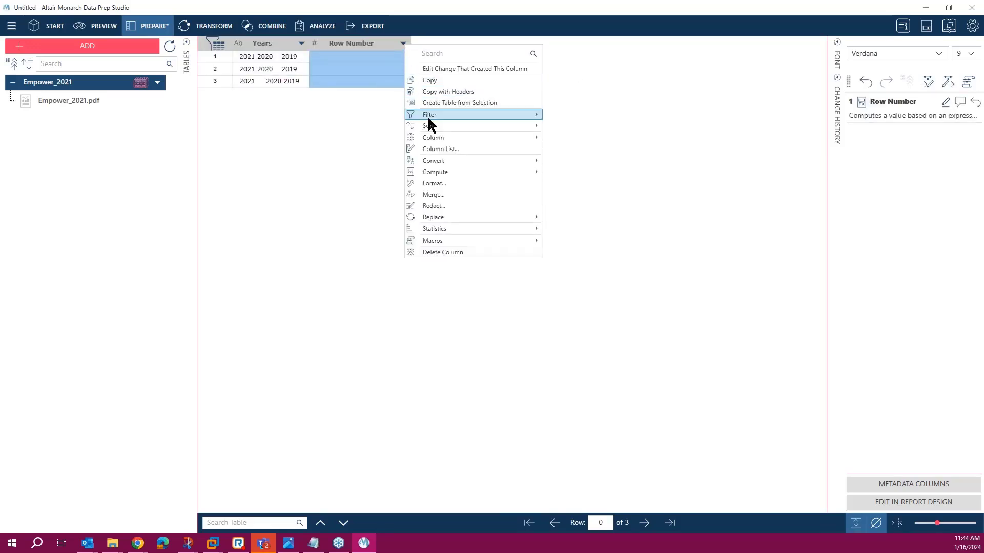
{"action": "mouse_move", "coordinate": [435, 120]}
{"action": "left_click", "coordinate": [567, 116]}
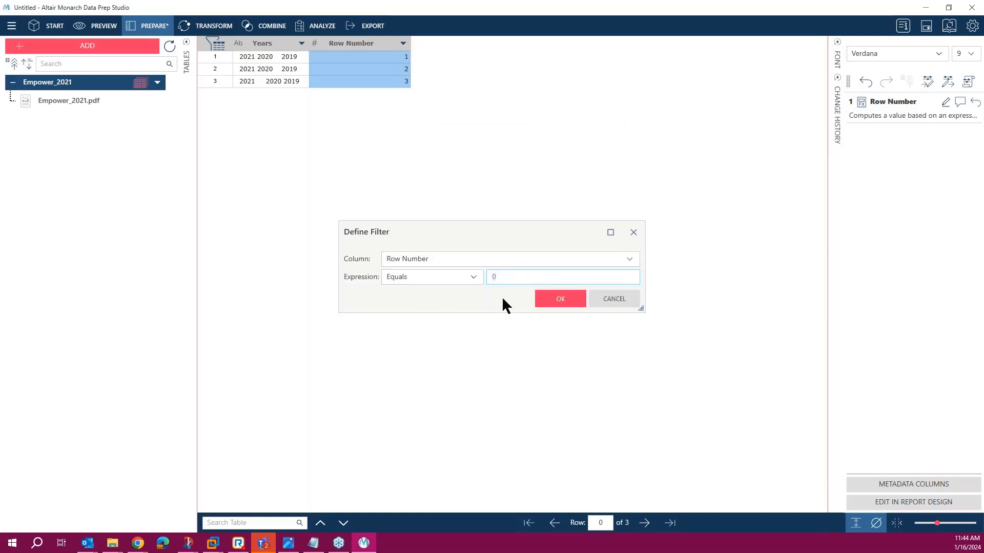
{"action": "type", "text": "1"}
{"action": "left_click", "coordinate": [577, 304]}
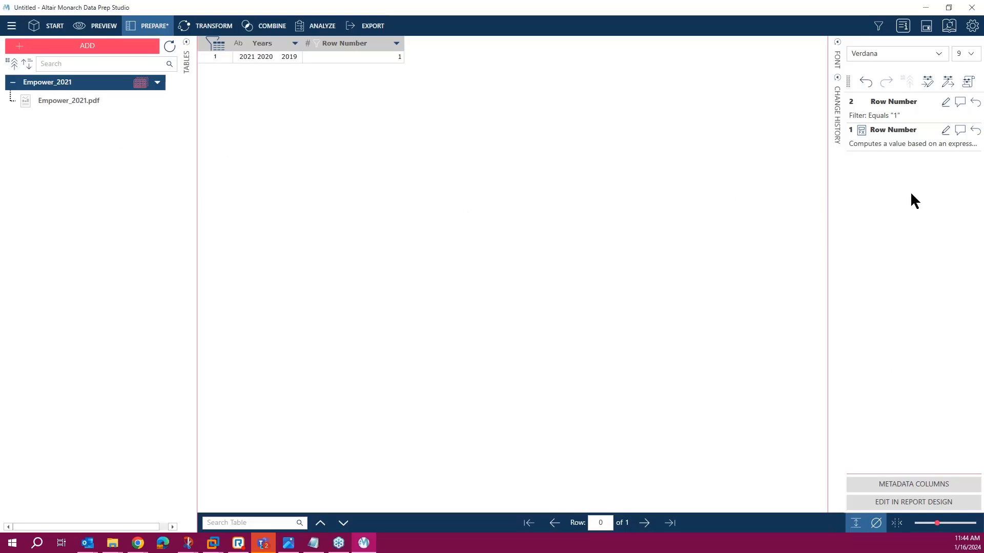
Undo both the row number filter and the row number column together from the change history.
{"action": "left_click", "coordinate": [897, 102]}
{"action": "left_click", "coordinate": [892, 129], "text": "shift"}
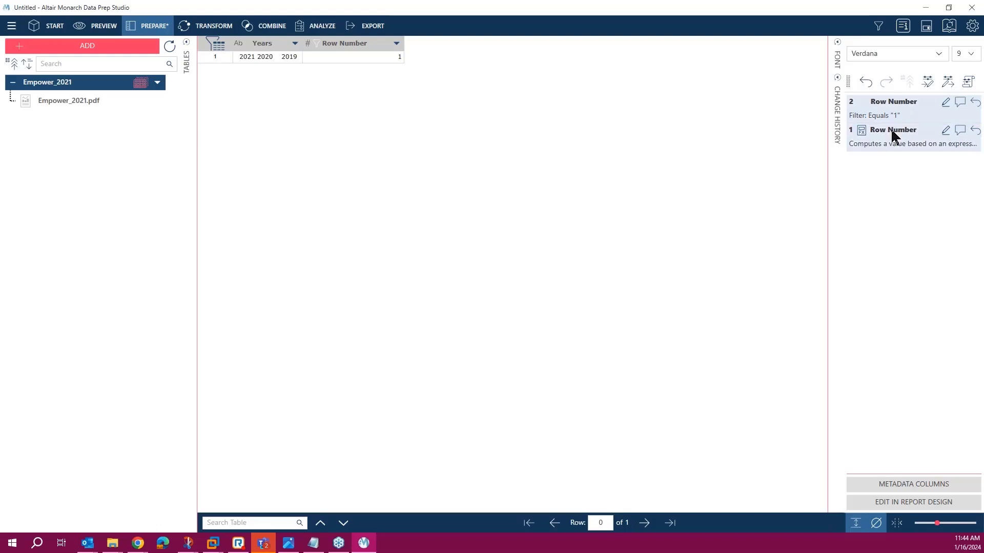
{"action": "right_click", "coordinate": [890, 128]}
{"action": "left_click", "coordinate": [850, 150]}
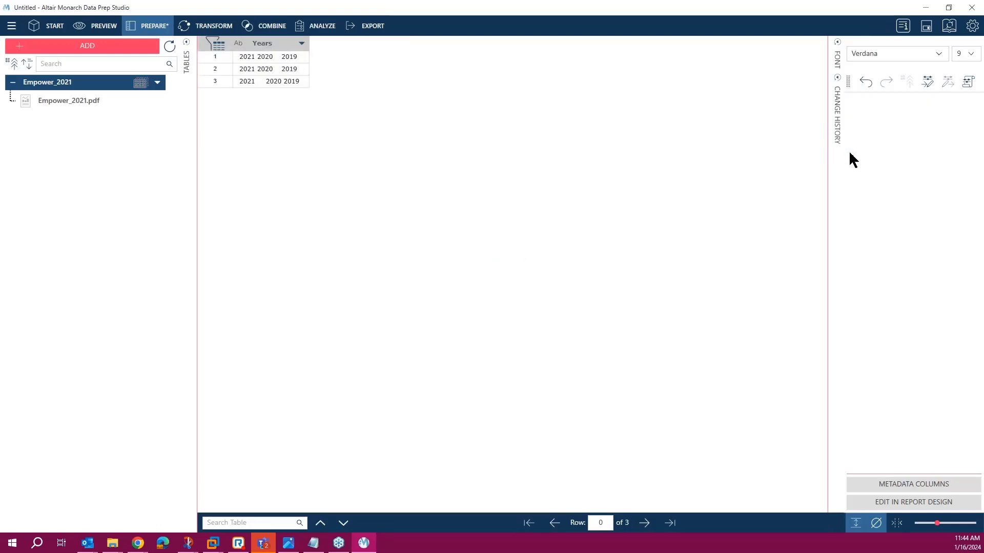
Reopen the report design and replace the years template's sample text with the three lines from the year headings through Stable Value.
{"action": "left_click", "coordinate": [898, 505]}
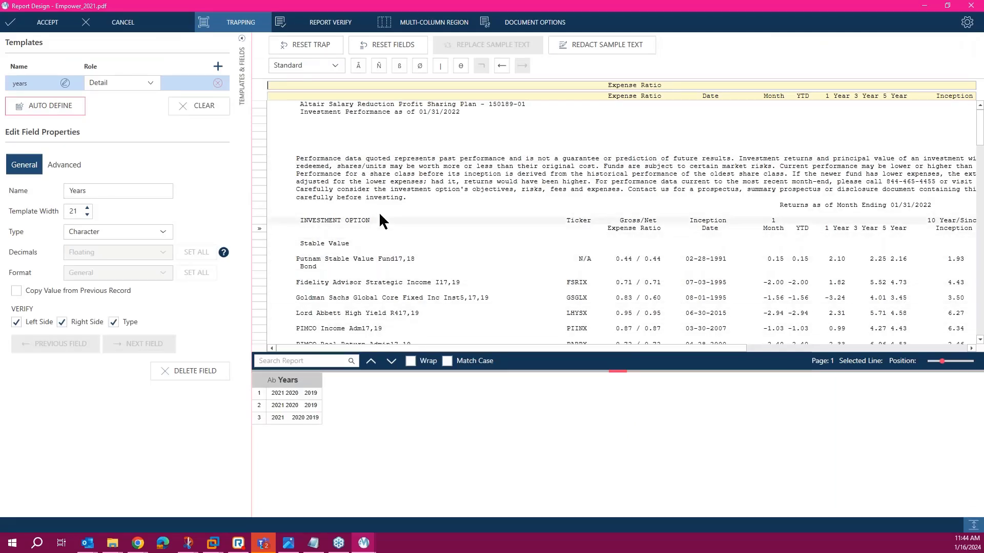
{"action": "left_click_drag", "start_coordinate": [942, 361], "coordinate": [936, 362]}
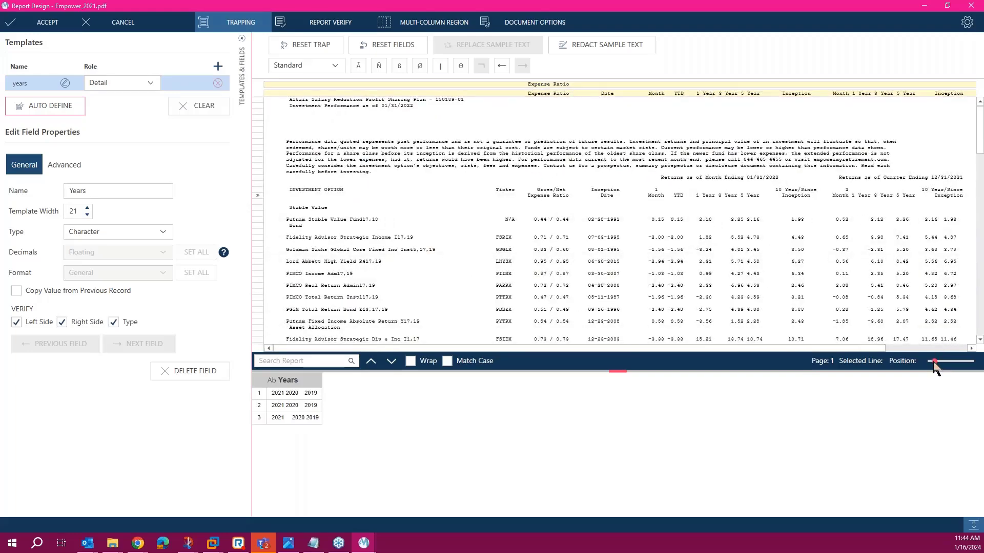
{"action": "left_click", "coordinate": [241, 35]}
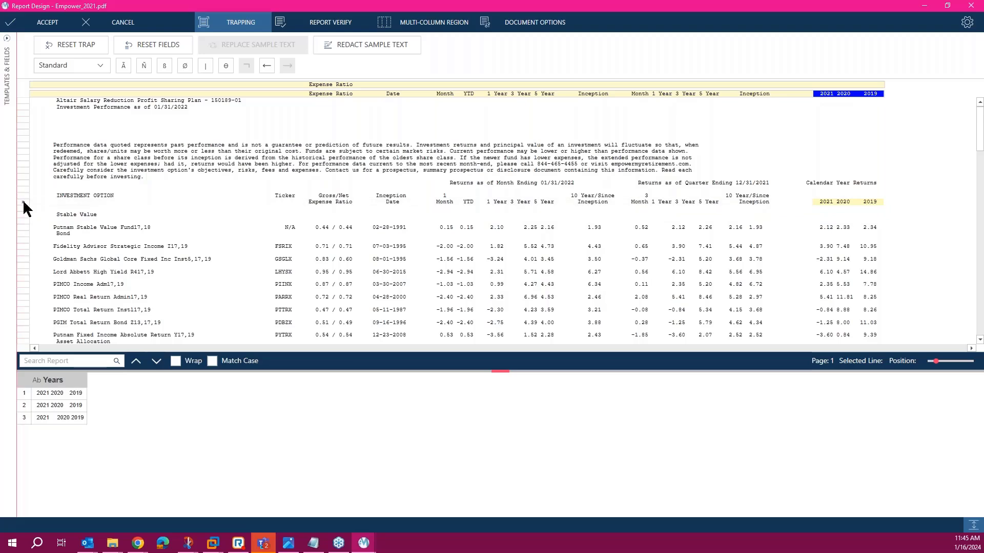
{"action": "left_click_drag", "start_coordinate": [23, 200], "coordinate": [17, 214]}
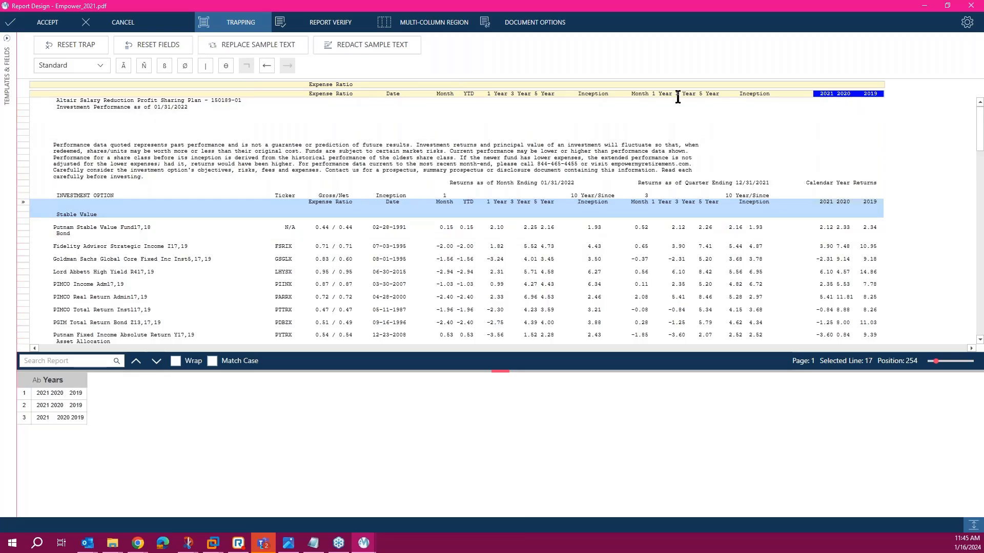
{"action": "left_click", "coordinate": [264, 48]}
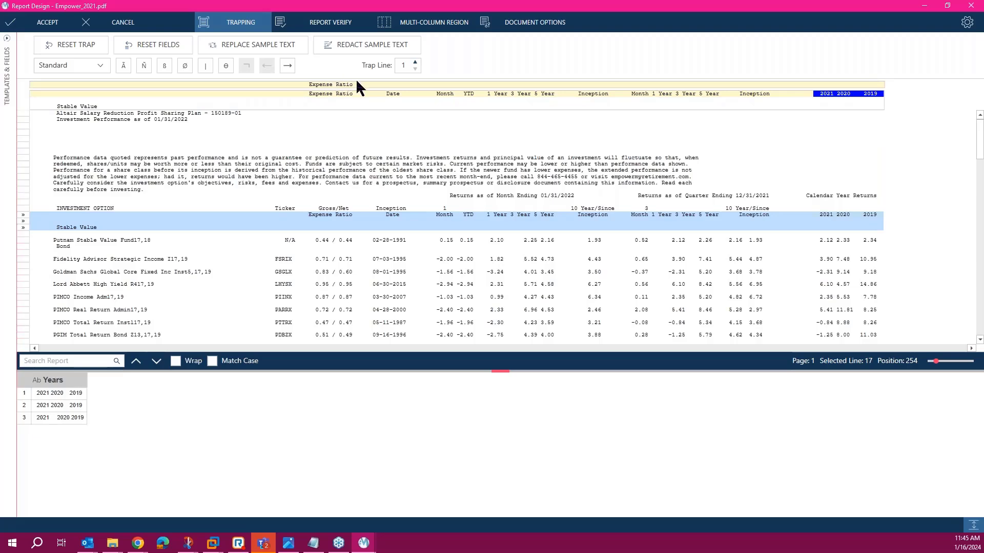
Reset the years template's fields and trap, and trap the third sample line on the text "Stable Value".
{"action": "left_click", "coordinate": [159, 47]}
{"action": "left_click", "coordinate": [76, 45]}
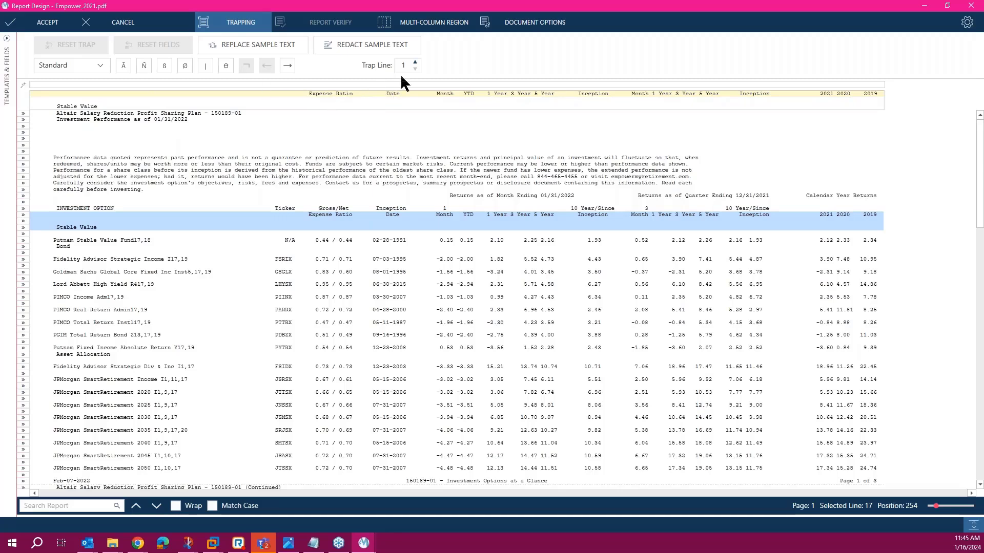
{"action": "left_click", "coordinate": [415, 62]}
{"action": "left_click", "coordinate": [415, 62]}
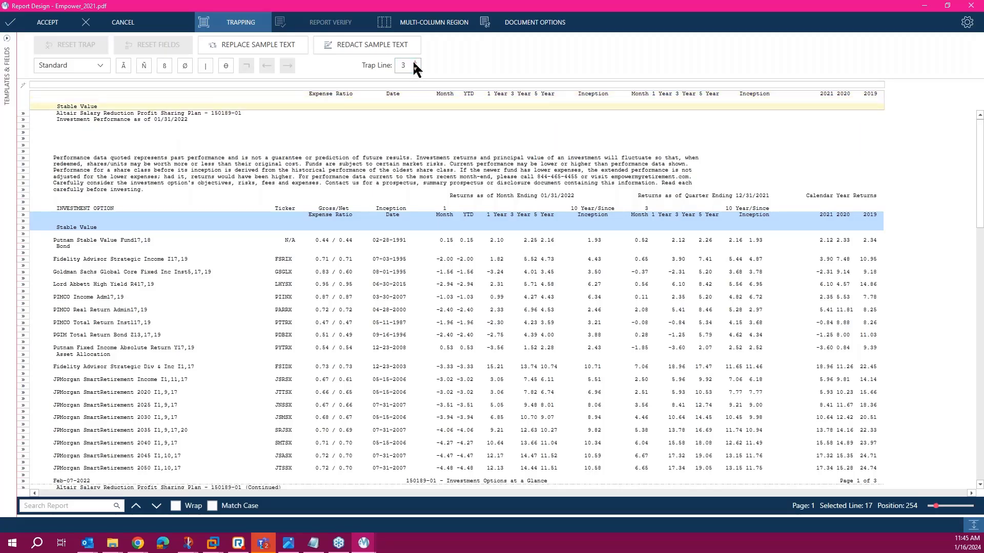
{"action": "left_click", "coordinate": [58, 83]}
{"action": "type", "text": "Stabl"}
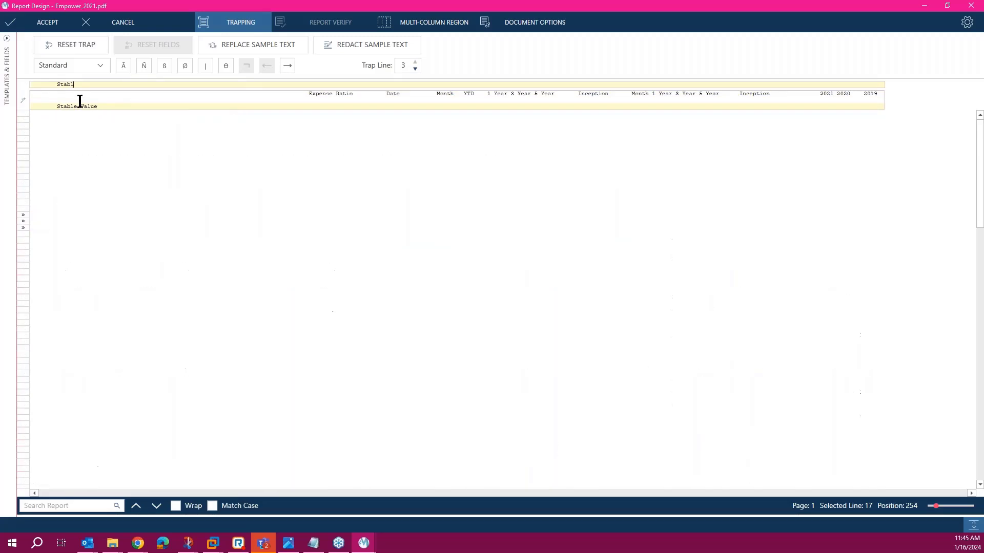
{"action": "type", "text": "e Va"}
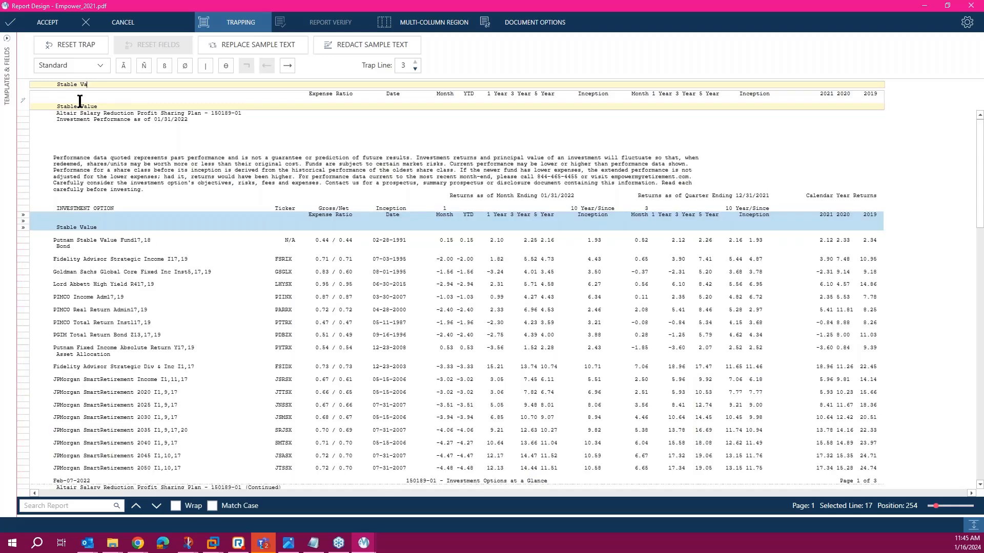
{"action": "type", "text": "lue"}
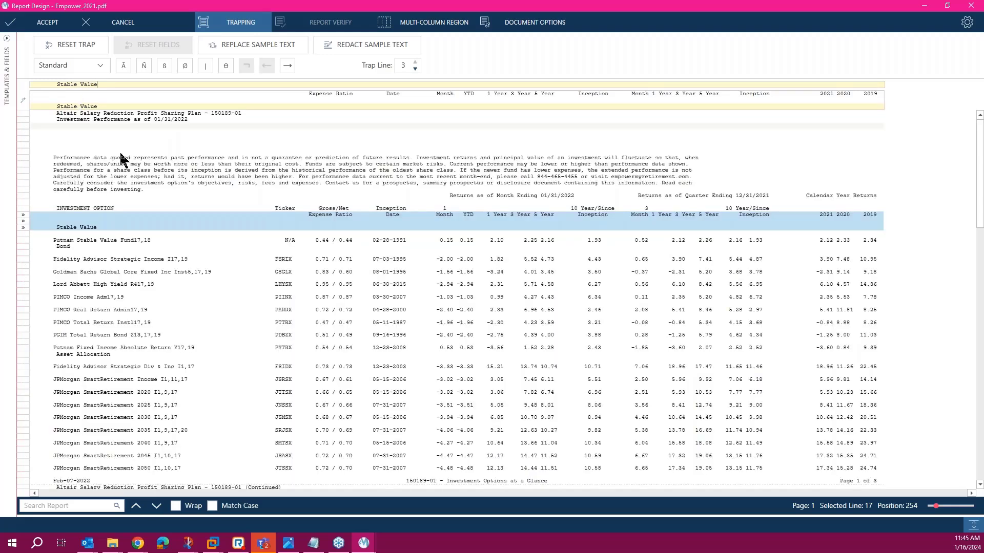
{"action": "left_click", "coordinate": [149, 184]}
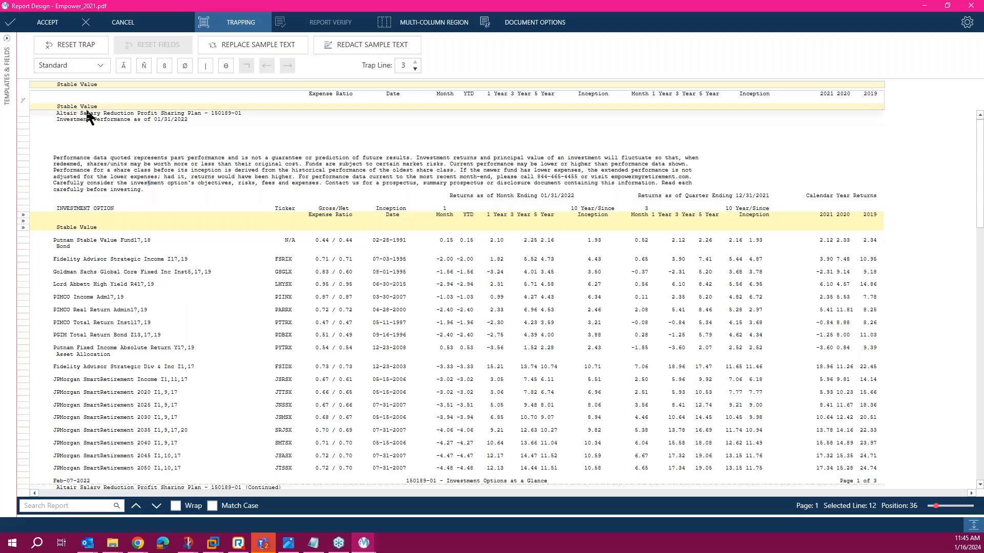
Mark a field over the 2021, 2020 and 2019 calendar year headings in the first sample line.
{"action": "scroll", "coordinate": [216, 286], "scroll_direction": "down", "scroll_amount": 3}
{"action": "scroll", "coordinate": [215, 286], "scroll_direction": "down", "scroll_amount": 15}
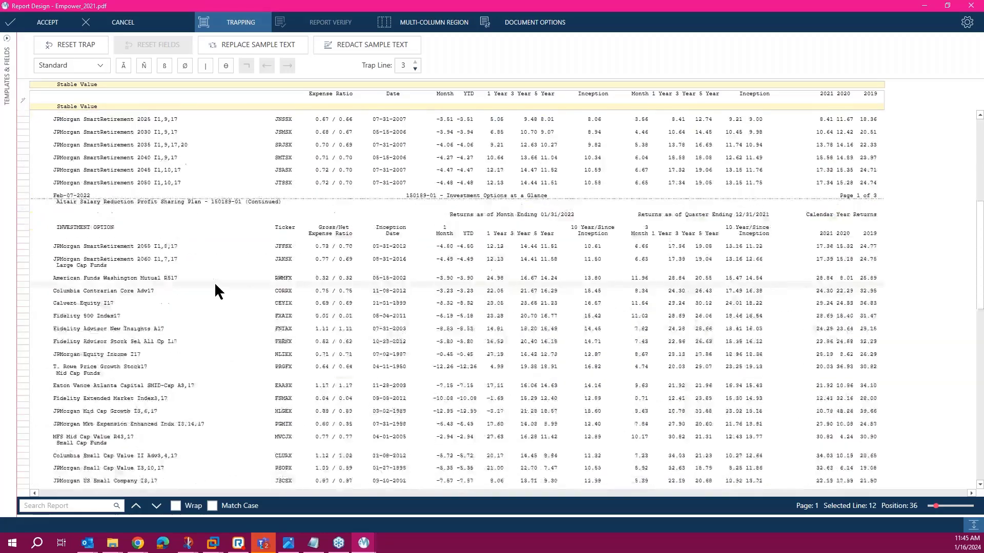
{"action": "scroll", "coordinate": [215, 287], "scroll_direction": "down", "scroll_amount": 18}
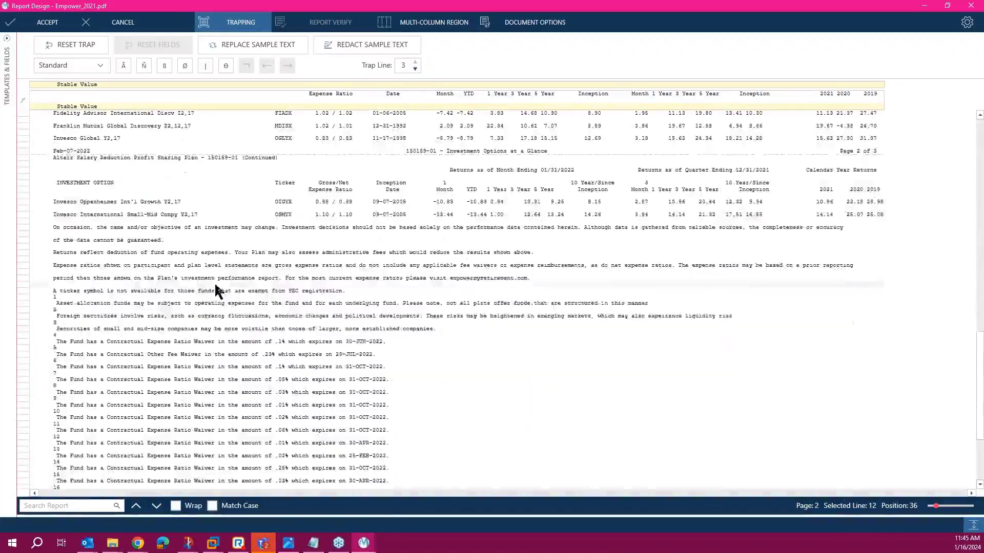
{"action": "scroll", "coordinate": [215, 287], "scroll_direction": "up", "scroll_amount": 20}
{"action": "scroll", "coordinate": [216, 286], "scroll_direction": "up", "scroll_amount": 20}
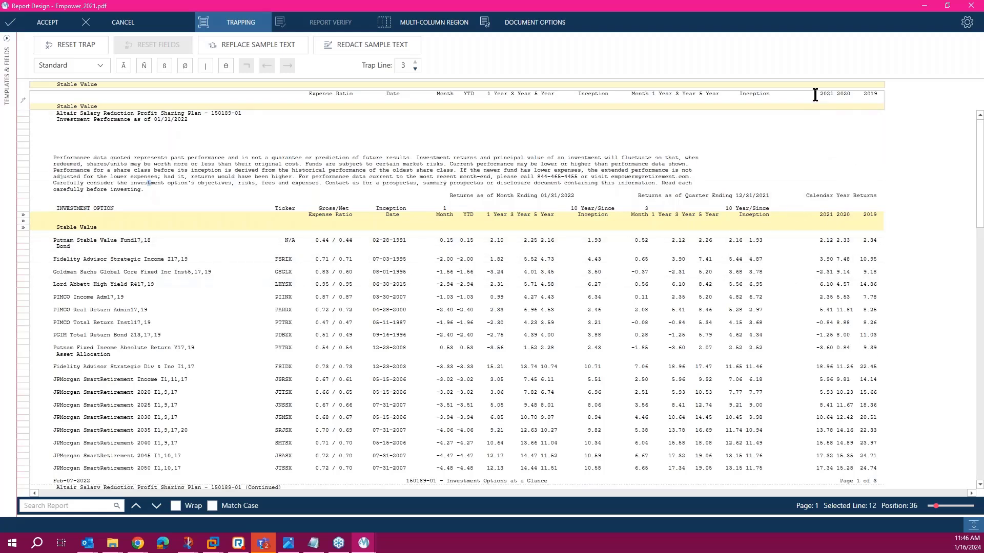
{"action": "left_click_drag", "start_coordinate": [815, 95], "coordinate": [883, 97]}
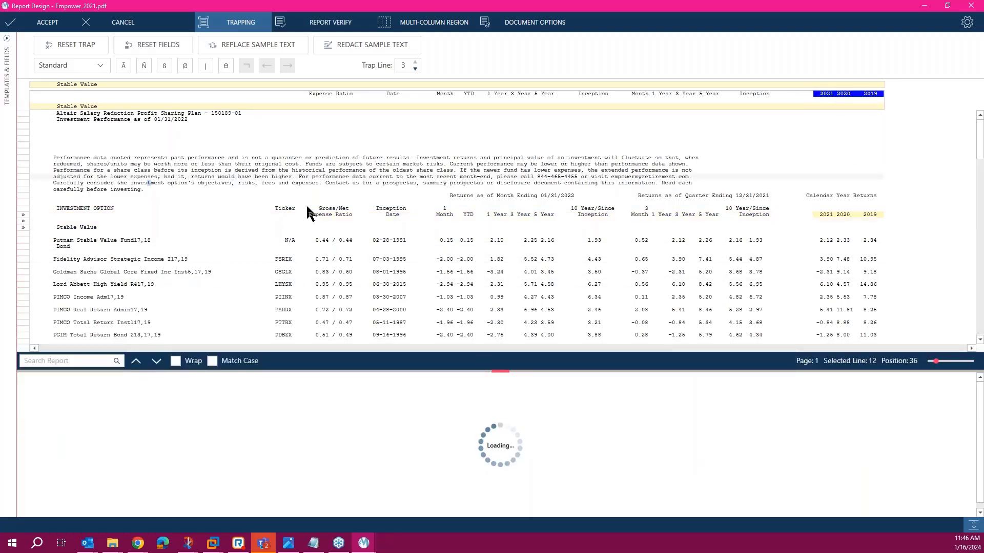
Name the new field Years and set its type to Character.
{"action": "left_click", "coordinate": [8, 47]}
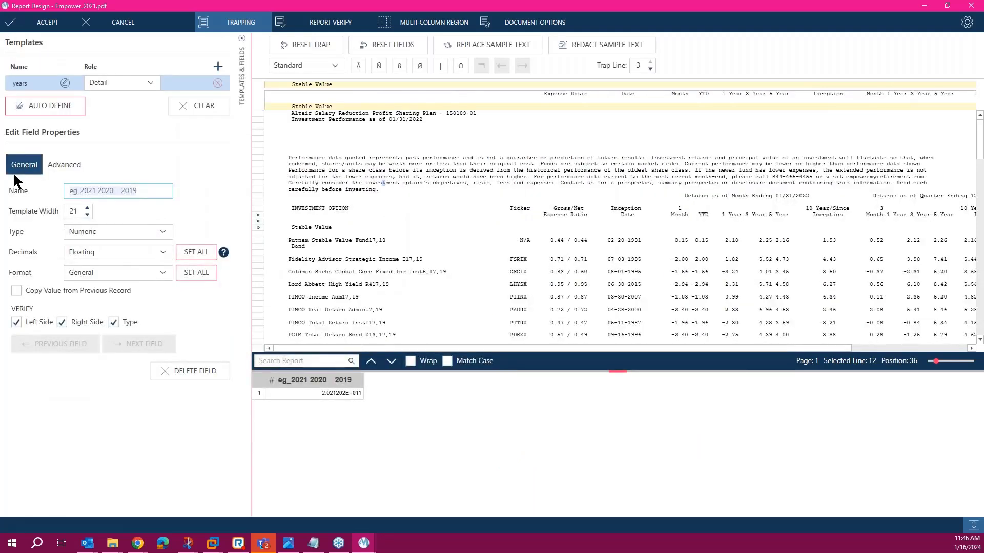
{"action": "type", "text": "Years"}
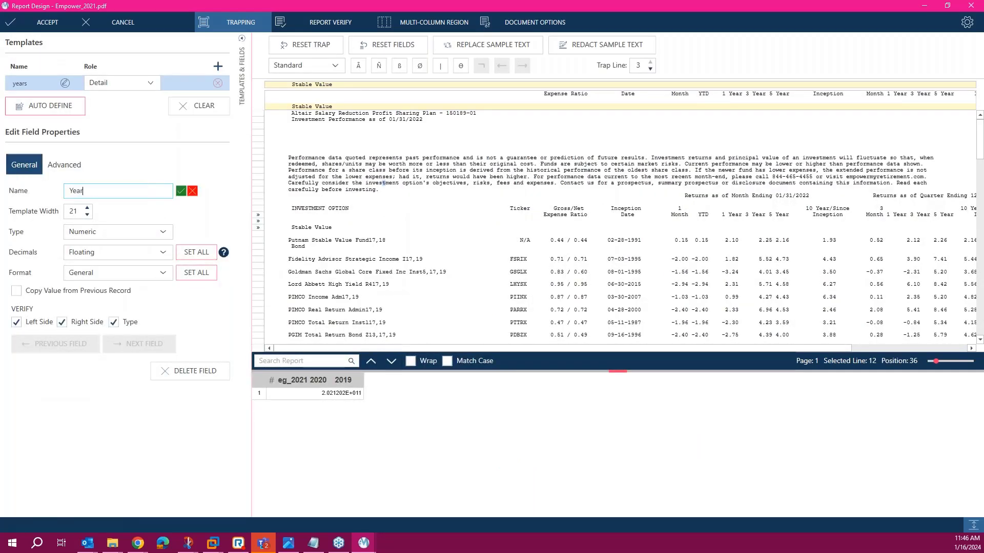
{"action": "left_click", "coordinate": [167, 232]}
{"action": "left_click", "coordinate": [99, 246]}
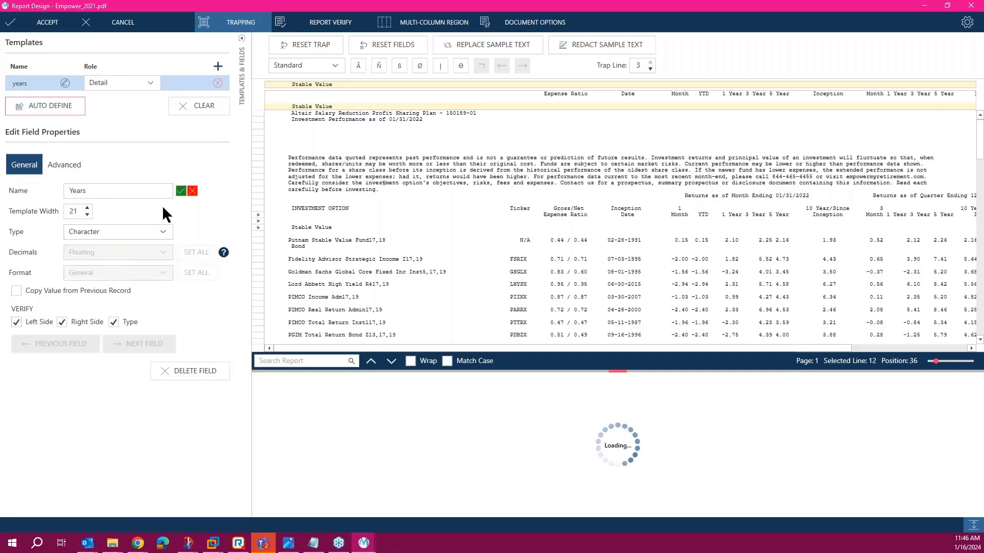
{"action": "left_click", "coordinate": [180, 190]}
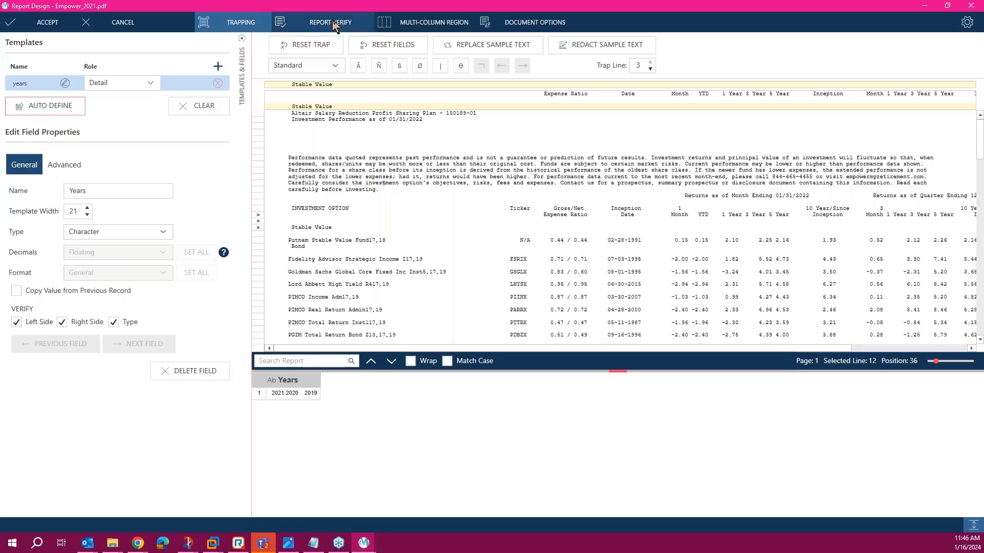
Check the trapped year headings across the report pages and accept the report design.
{"action": "left_click", "coordinate": [924, 348]}
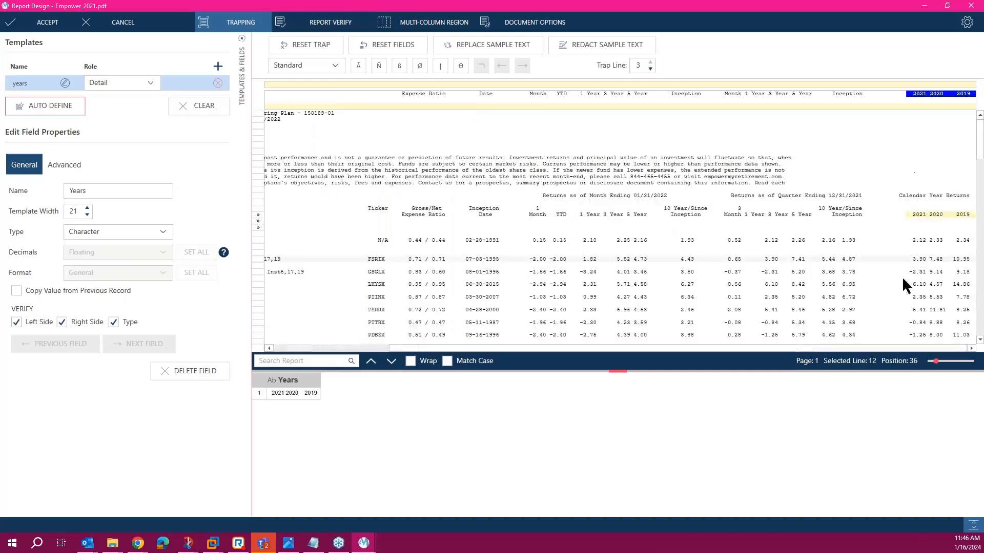
{"action": "scroll", "coordinate": [838, 321], "scroll_direction": "down", "scroll_amount": 2}
{"action": "scroll", "coordinate": [836, 313], "scroll_direction": "down", "scroll_amount": 10}
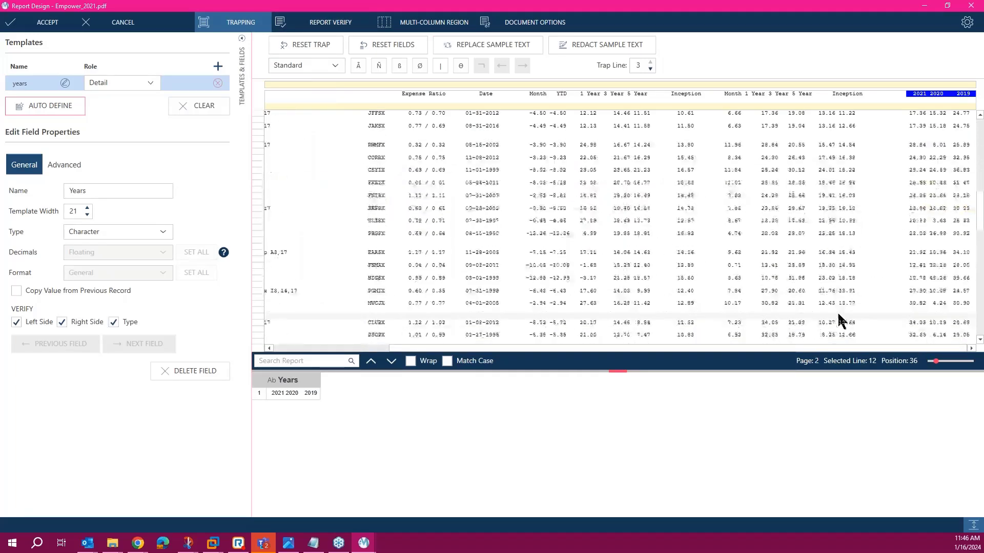
{"action": "scroll", "coordinate": [838, 313], "scroll_direction": "up", "scroll_amount": 15}
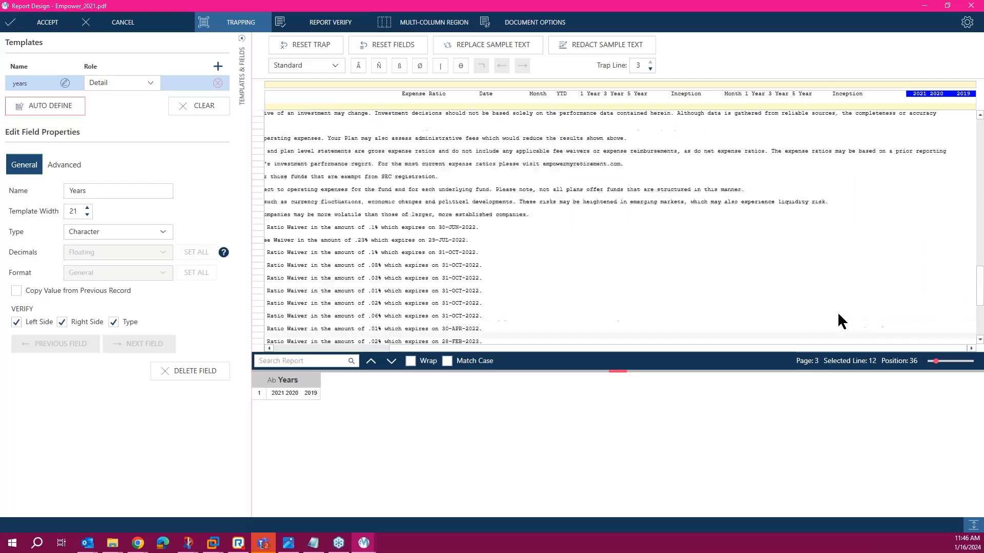
{"action": "left_click", "coordinate": [49, 23]}
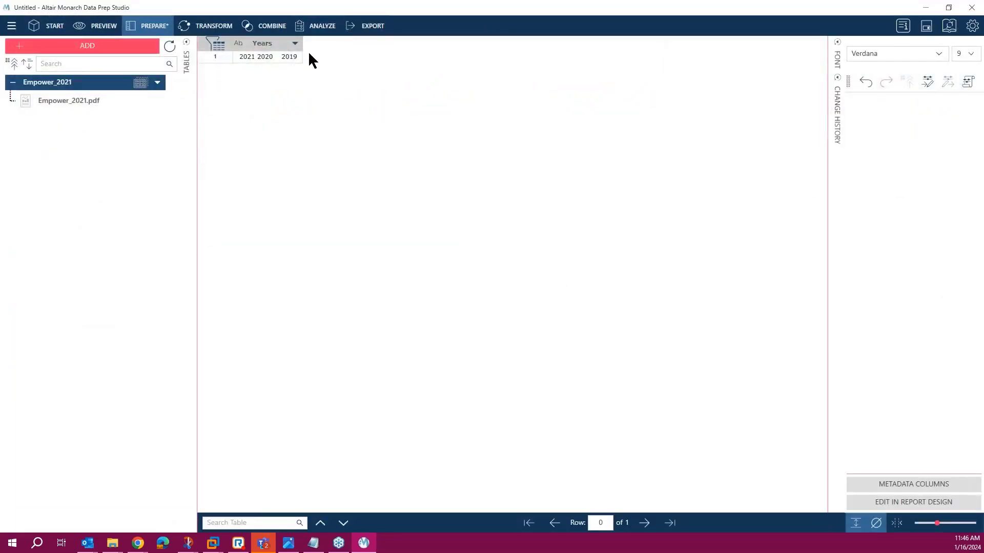
Rename the Empower_2021 table as tbl_Header.
{"action": "left_click", "coordinate": [62, 83]}
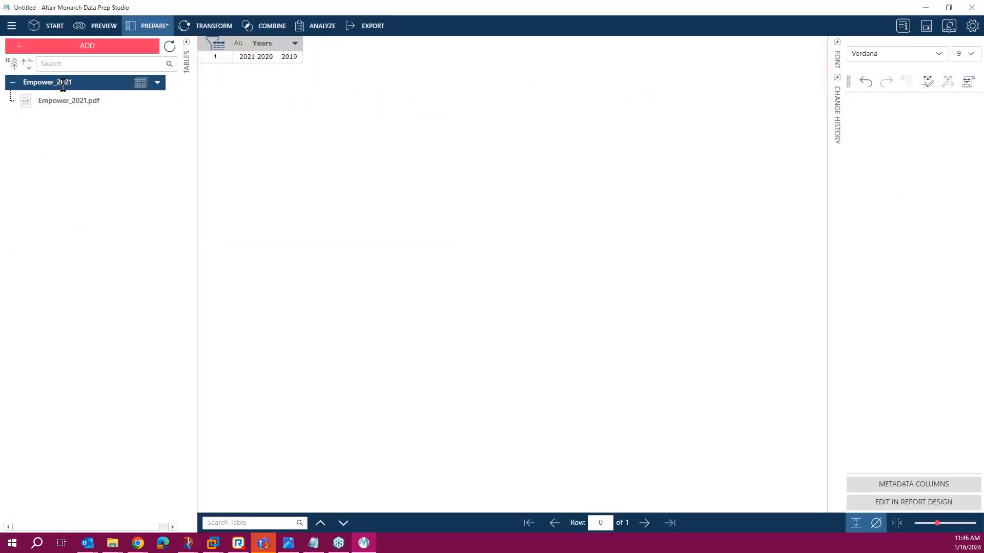
{"action": "type", "text": "tbl_Header"}
{"action": "key", "text": "Return"}
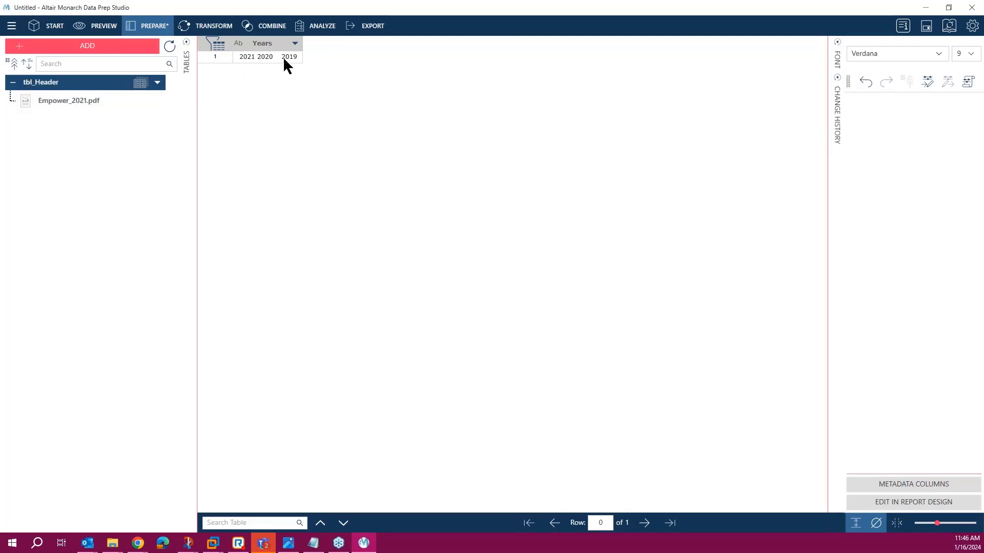
Clean the Years column by collapsing consecutive spaces and trimming leading and trailing spaces.
{"action": "left_click", "coordinate": [294, 44]}
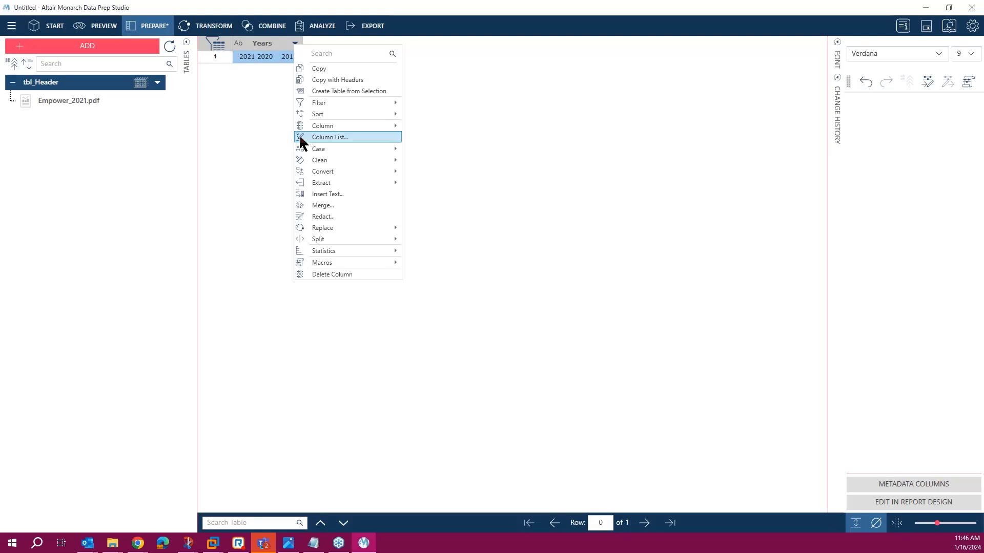
{"action": "mouse_move", "coordinate": [317, 162]}
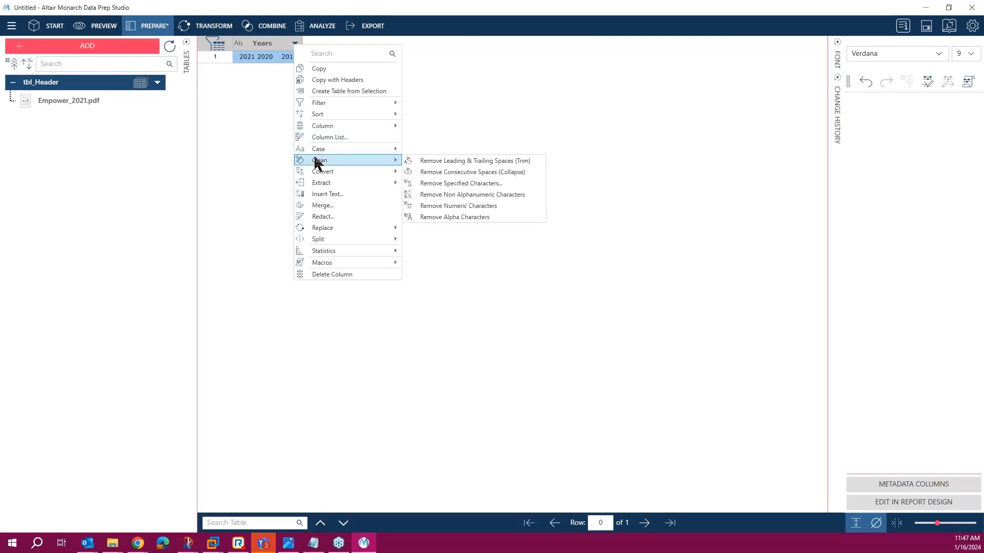
{"action": "left_click", "coordinate": [453, 174]}
{"action": "right_click", "coordinate": [296, 50]}
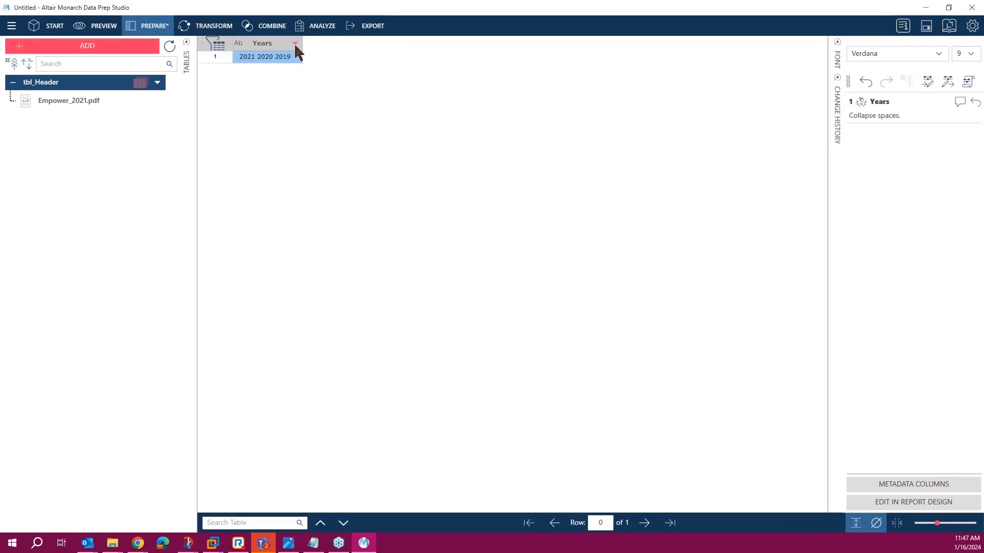
{"action": "mouse_move", "coordinate": [327, 157]}
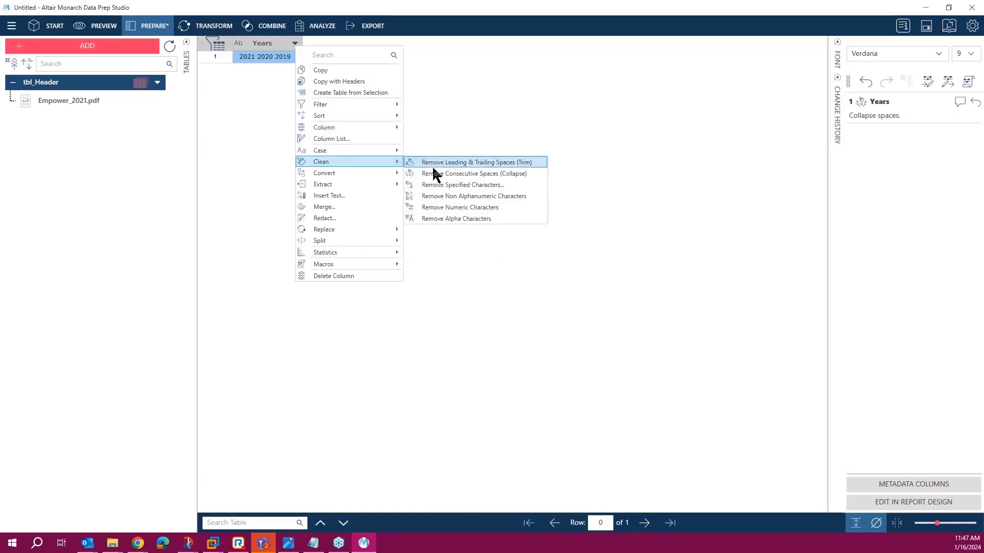
{"action": "left_click", "coordinate": [475, 164]}
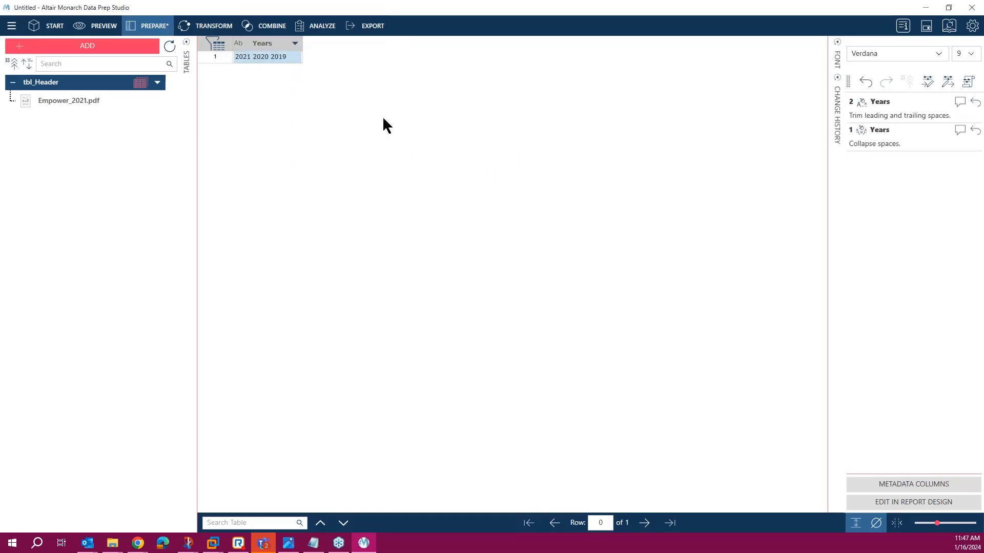
Split the Years column from the left by a space into 3 columns with split limit 3, removing the original column.
{"action": "right_click", "coordinate": [296, 48]}
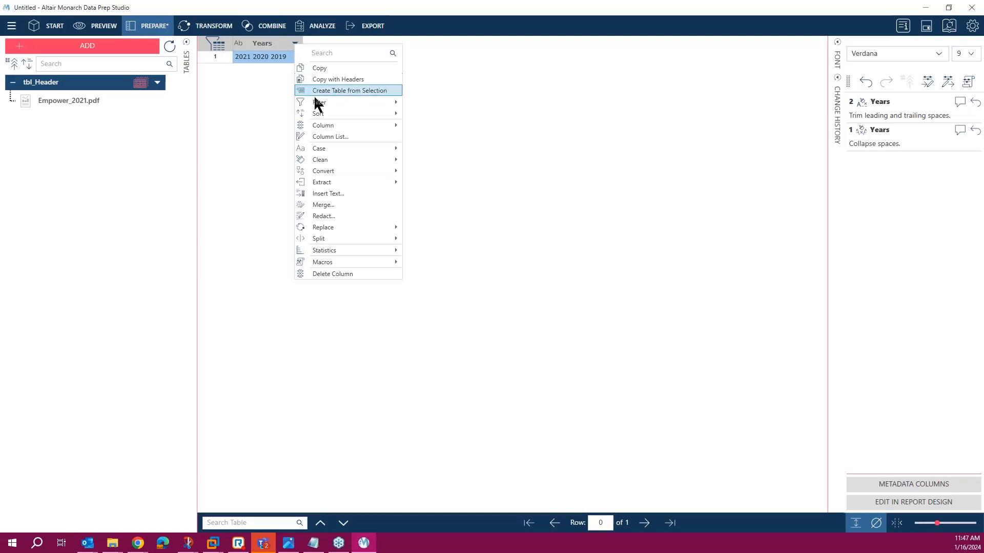
{"action": "mouse_move", "coordinate": [325, 239]}
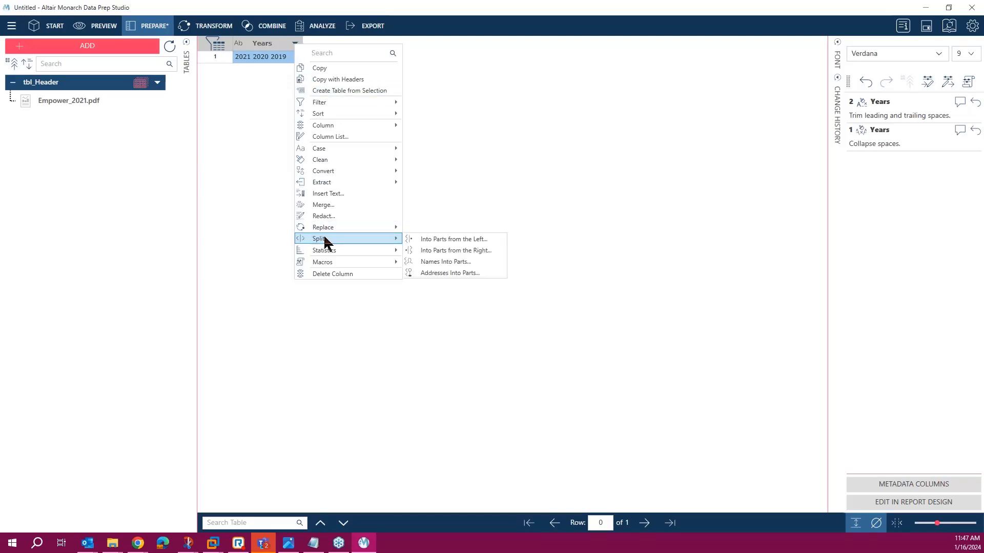
{"action": "left_click", "coordinate": [457, 239]}
{"action": "left_click", "coordinate": [440, 177]}
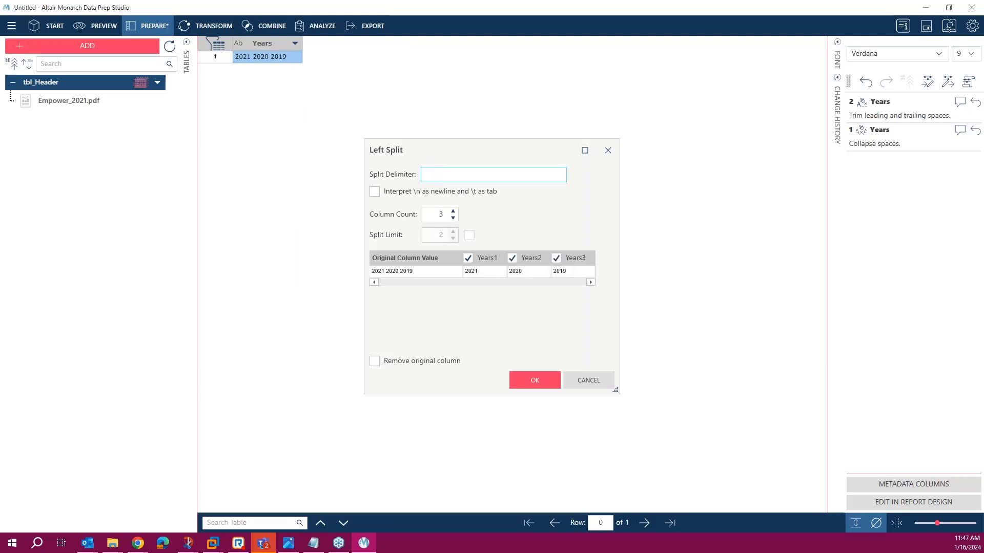
{"action": "left_click", "coordinate": [469, 236]}
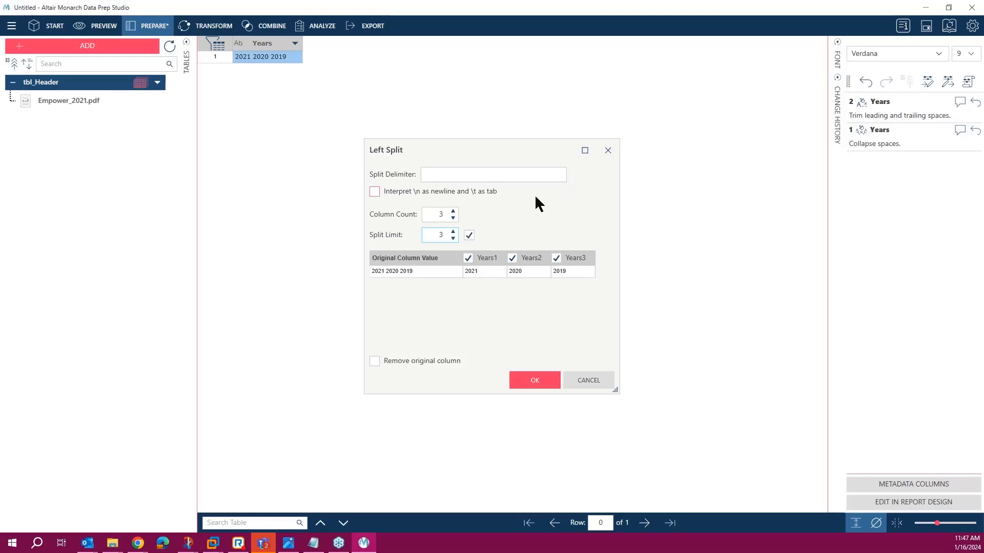
{"action": "left_click", "coordinate": [374, 362]}
{"action": "left_click", "coordinate": [536, 381]}
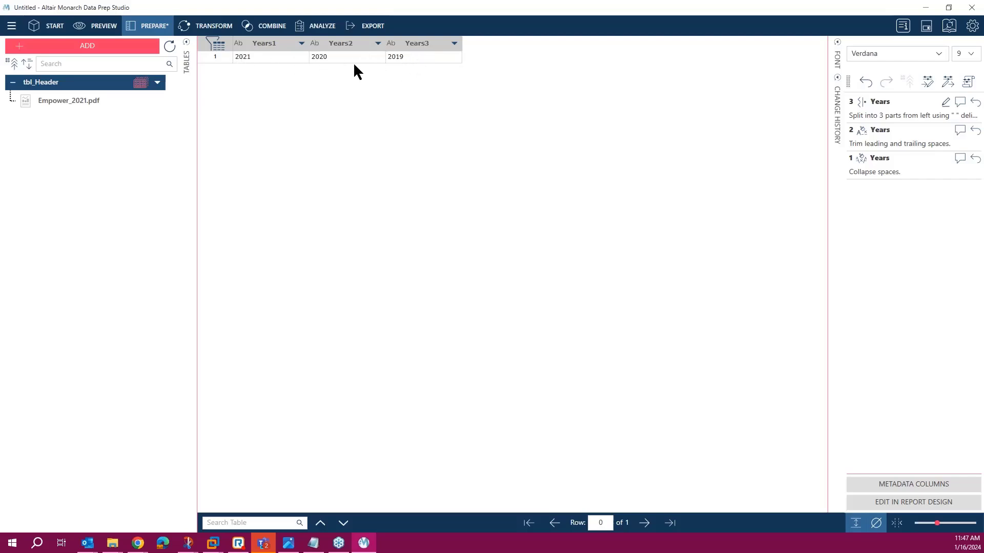
Unpivot the Years1, Years2 and Years3 columns of tbl_Header into a new table named Unpivot_header.
{"action": "left_click", "coordinate": [205, 26]}
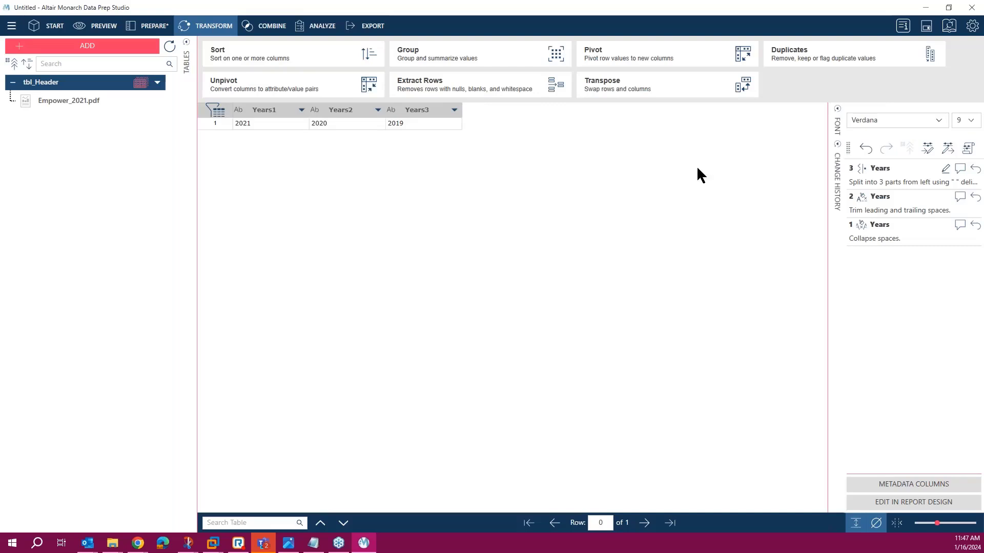
{"action": "left_click", "coordinate": [296, 96]}
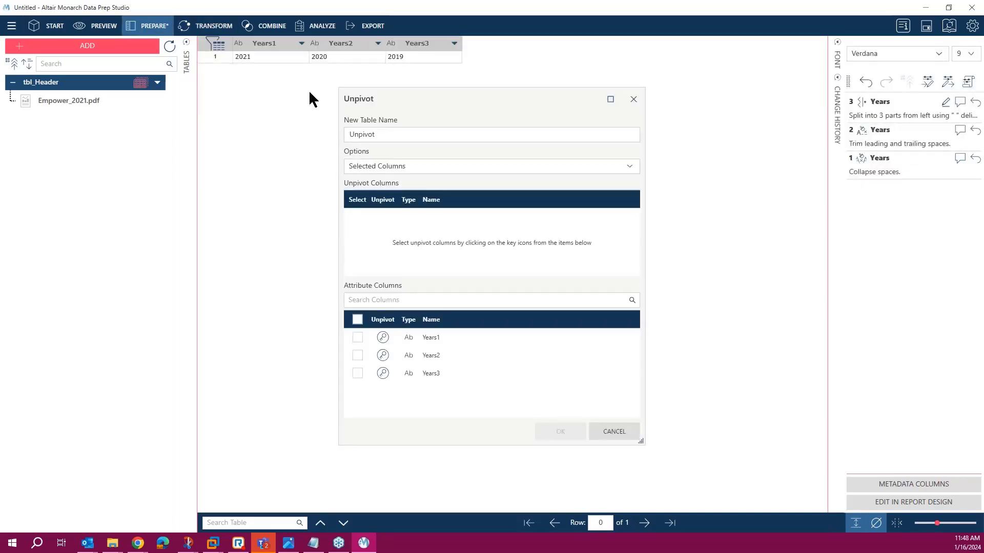
{"action": "left_click", "coordinate": [378, 134]}
{"action": "type", "text": "_header"}
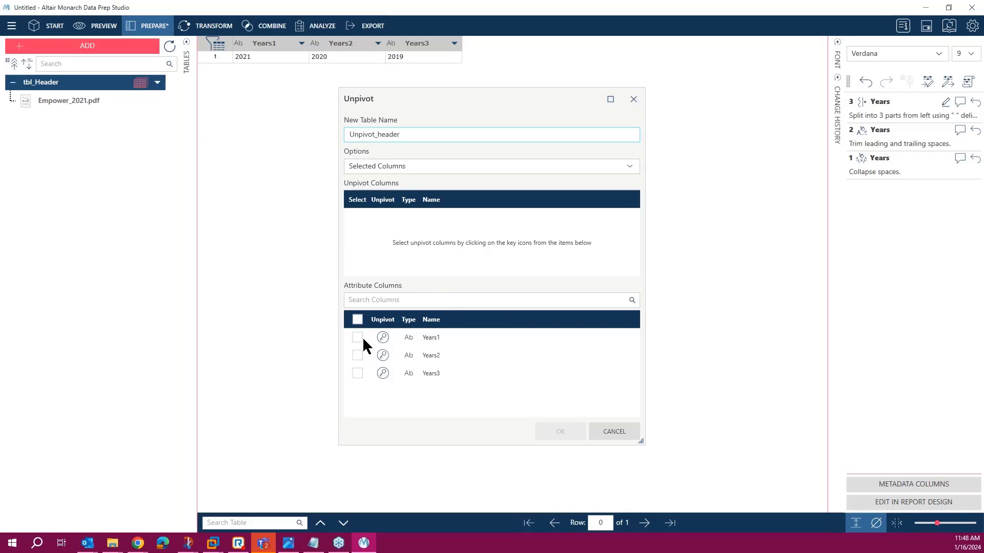
{"action": "left_click", "coordinate": [382, 338]}
{"action": "left_click", "coordinate": [382, 337]}
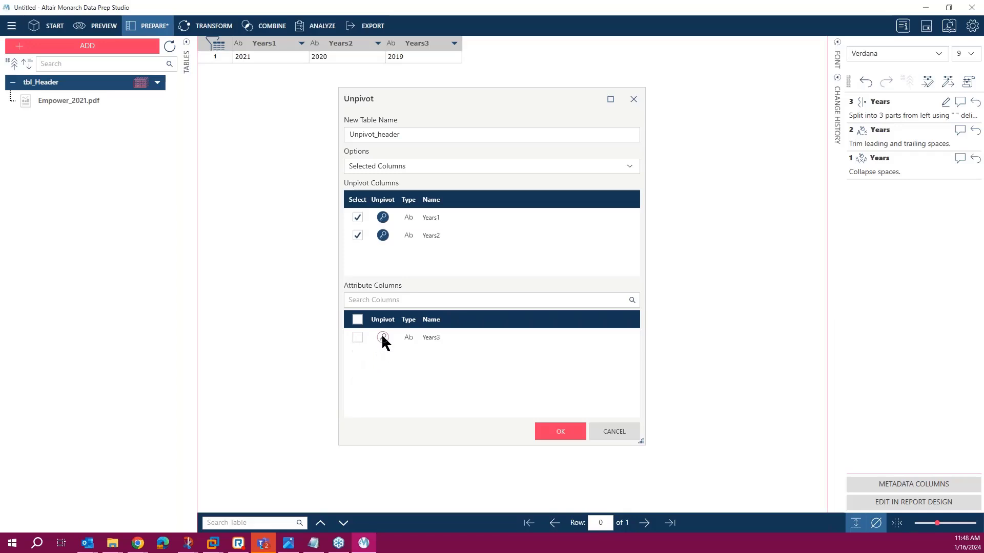
{"action": "left_click", "coordinate": [382, 337]}
{"action": "left_click", "coordinate": [551, 432]}
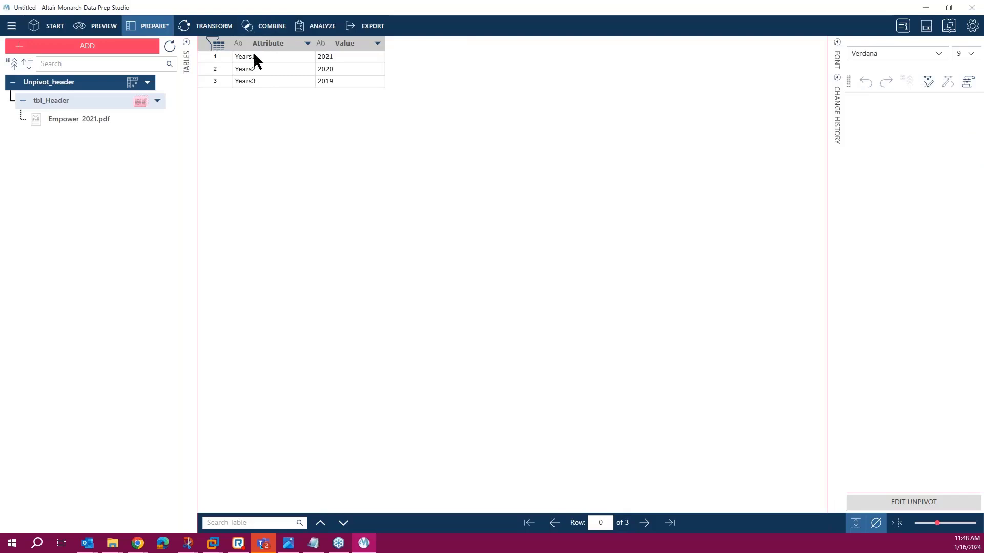
Rename the Value column of Unpivot_header as Years.
{"action": "left_click", "coordinate": [341, 44]}
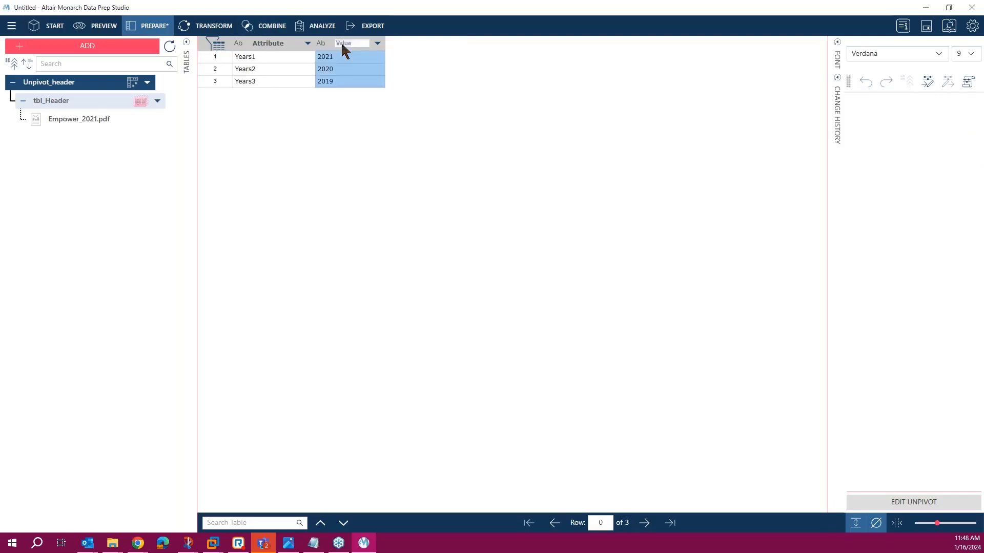
{"action": "type", "text": "Years"}
{"action": "key", "text": "Return"}
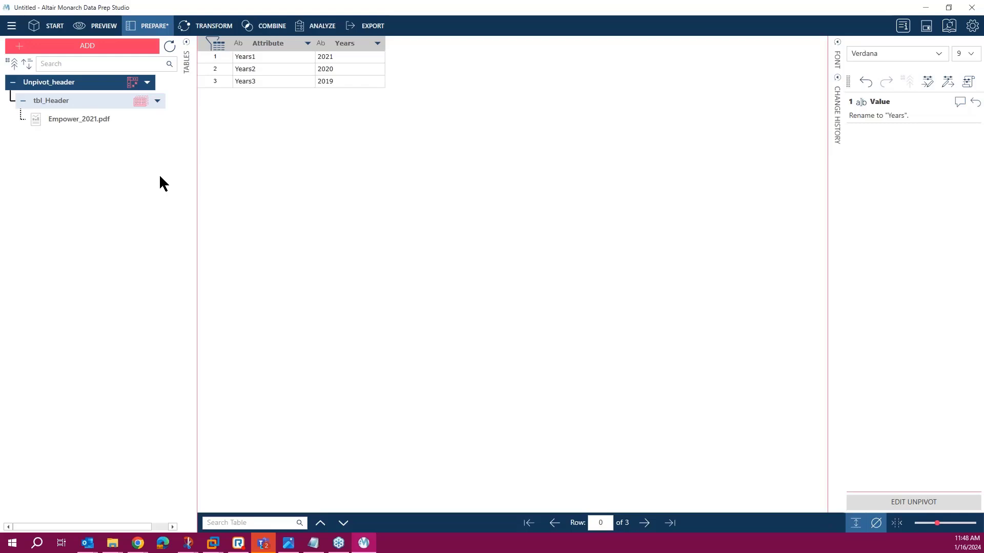
Duplicate the tbl_Header table and open the copy in Report Design.
{"action": "left_click", "coordinate": [157, 101]}
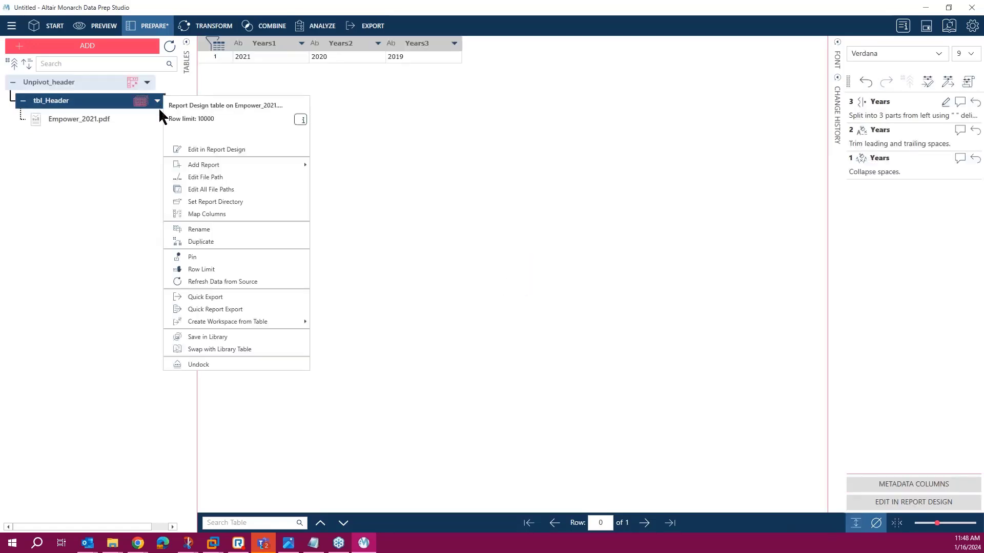
{"action": "left_click", "coordinate": [198, 240]}
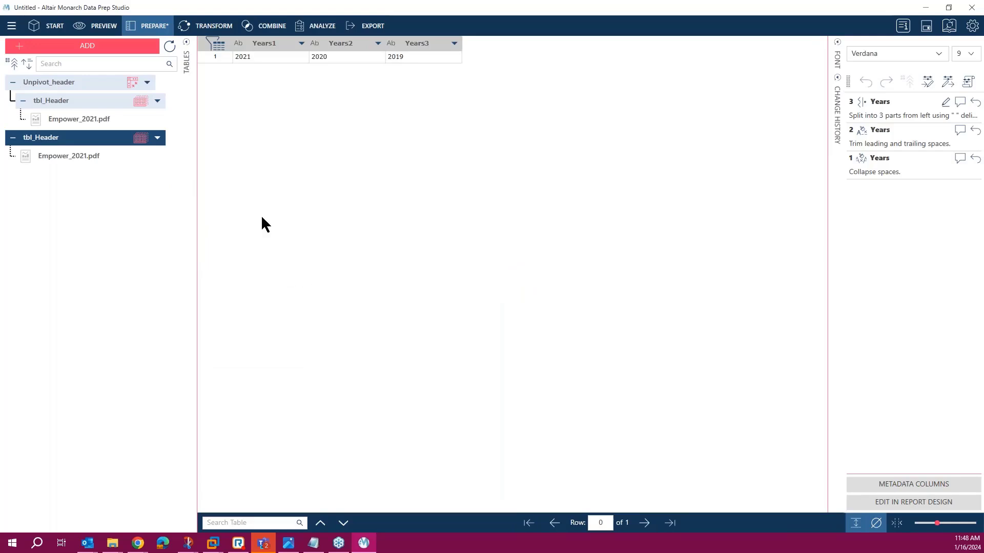
{"action": "left_click", "coordinate": [57, 138]}
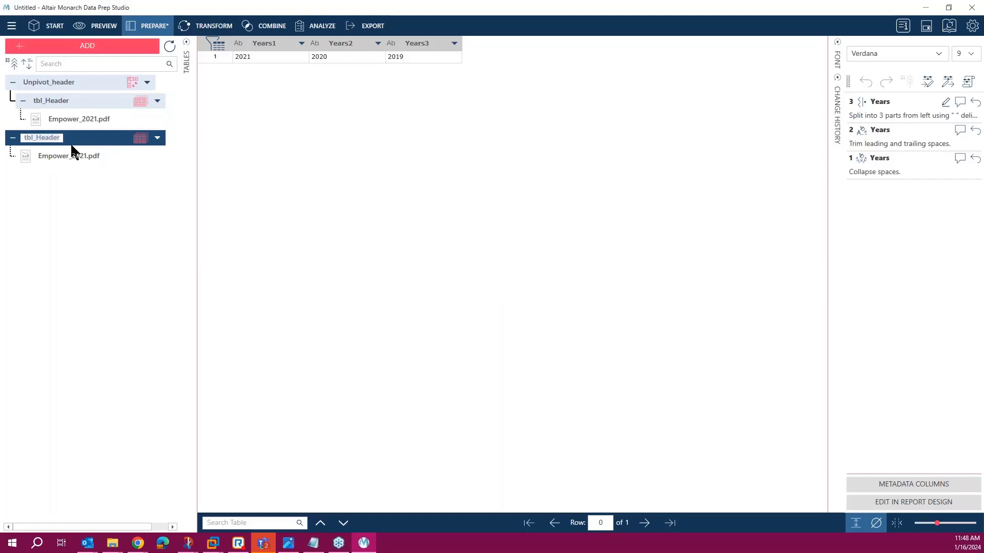
{"action": "key", "text": "End"}
{"action": "key", "text": "Return"}
{"action": "left_click", "coordinate": [888, 506]}
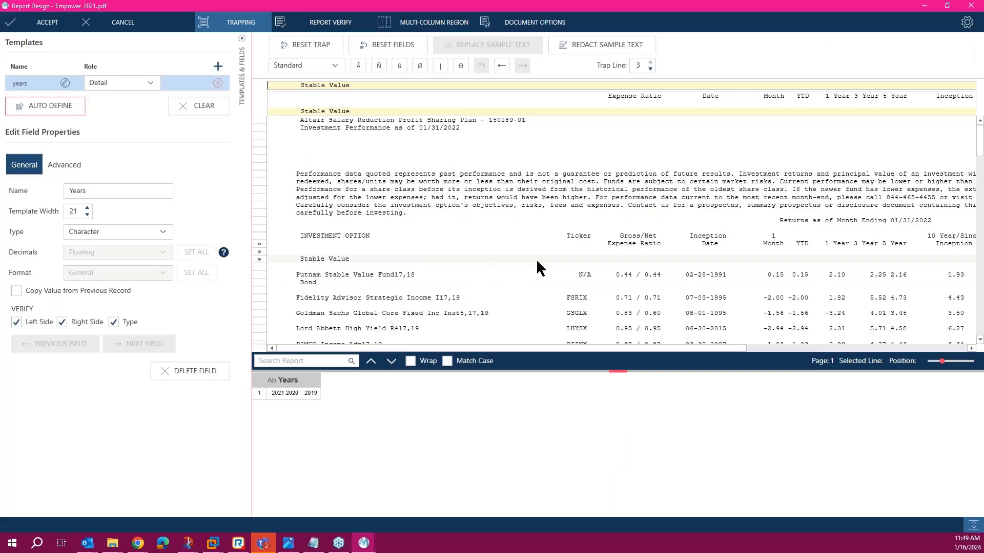
Replace the sample text with the Putnam Stable Value Fund line, and reset the existing fields and trap.
{"action": "scroll", "coordinate": [535, 260], "scroll_direction": "down", "scroll_amount": 1}
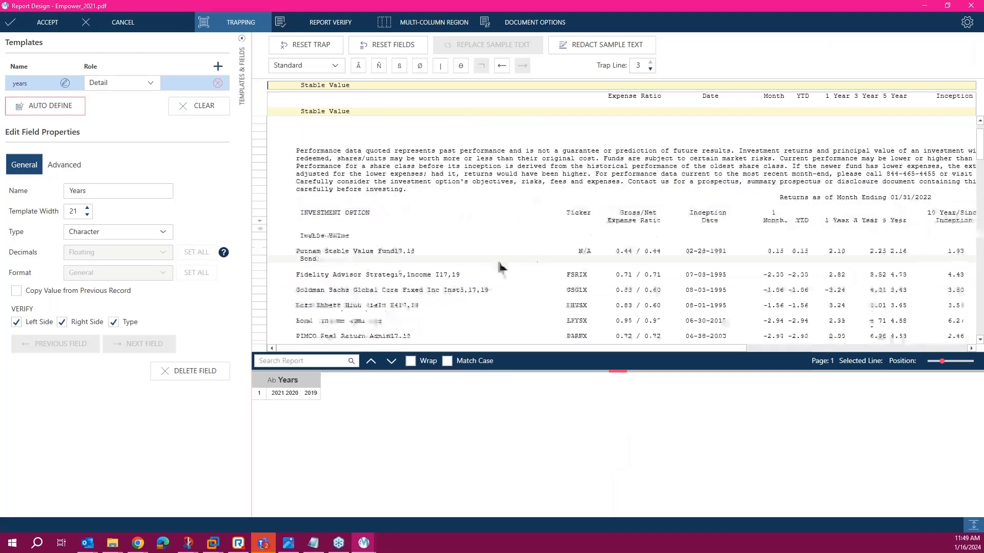
{"action": "left_click", "coordinate": [262, 250]}
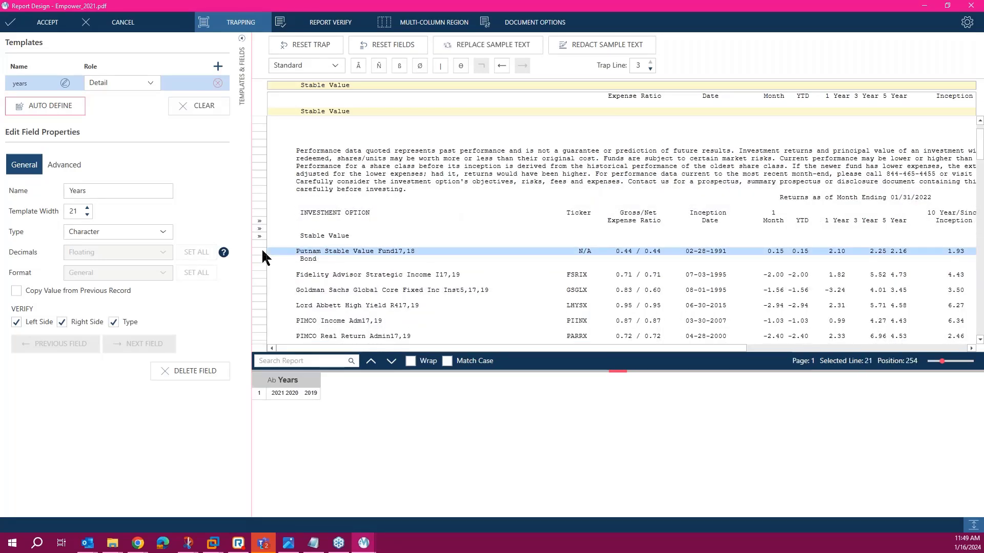
{"action": "right_click", "coordinate": [332, 256]}
{"action": "mouse_move", "coordinate": [350, 263]}
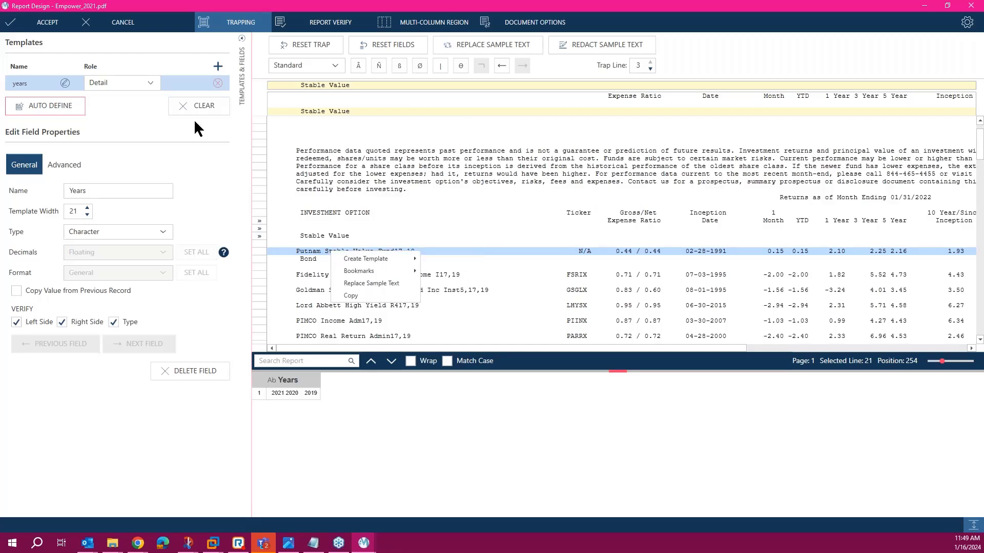
{"action": "left_click", "coordinate": [112, 114]}
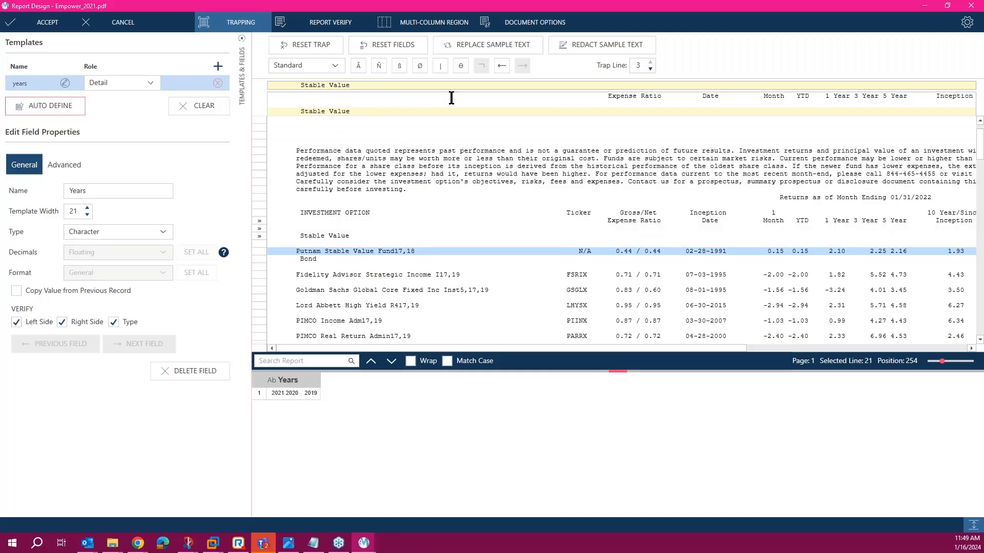
{"action": "scroll", "coordinate": [556, 88], "scroll_direction": "up", "scroll_amount": 1}
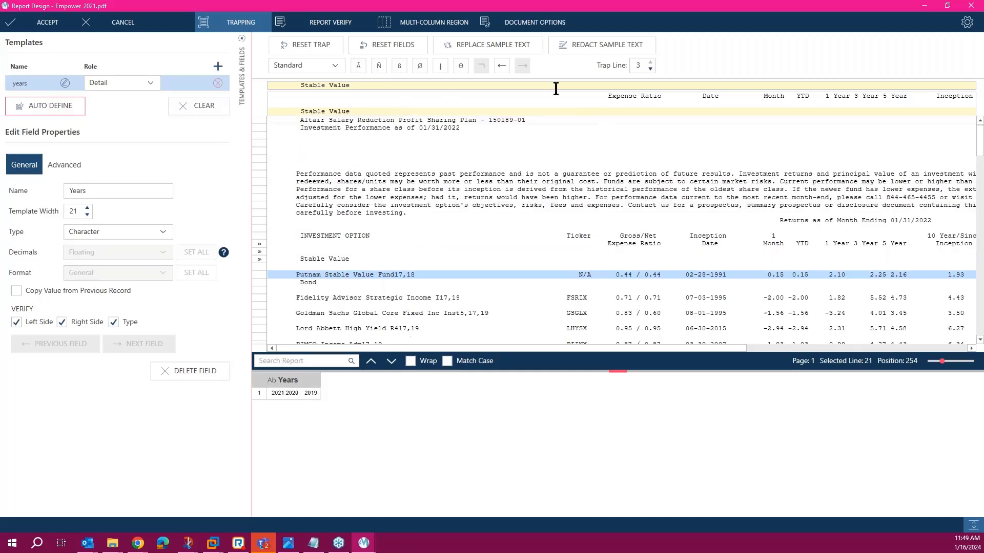
{"action": "left_click", "coordinate": [490, 50]}
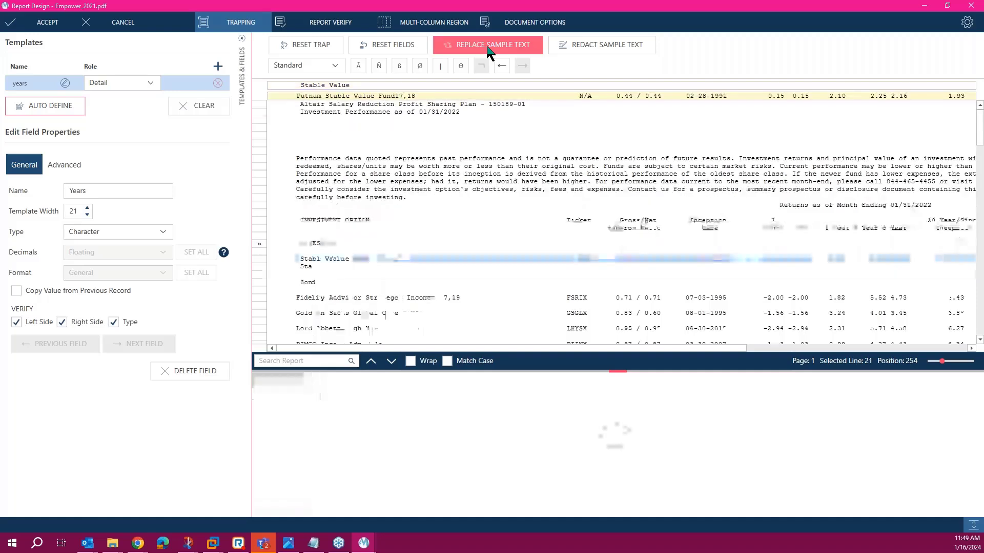
{"action": "left_click", "coordinate": [390, 47]}
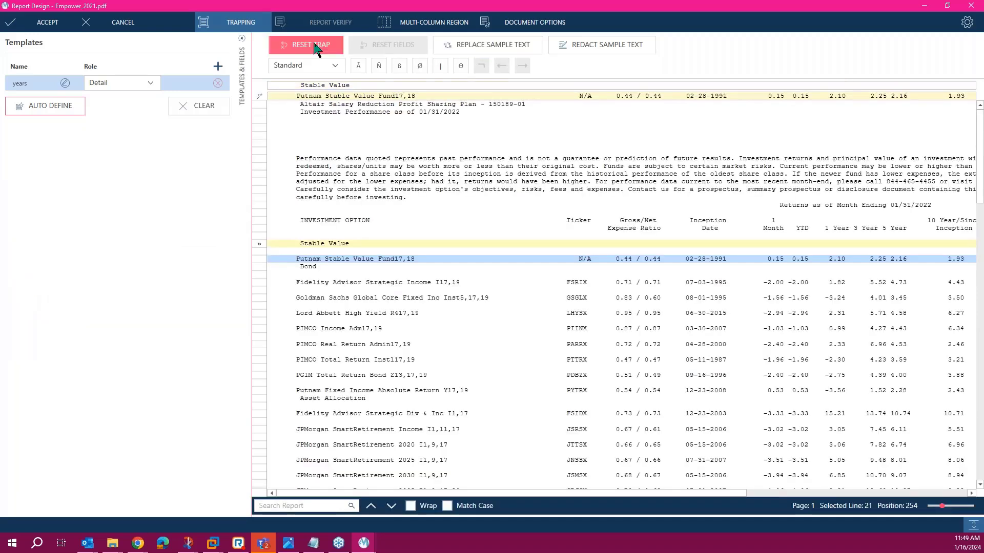
Rename the years template as Investments.
{"action": "left_click", "coordinate": [62, 82]}
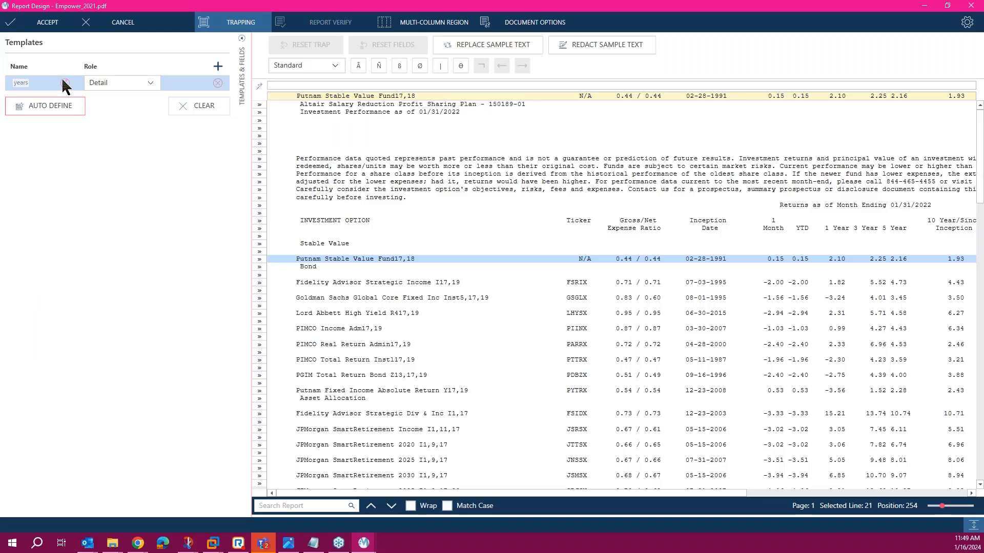
{"action": "type", "text": "Inv"}
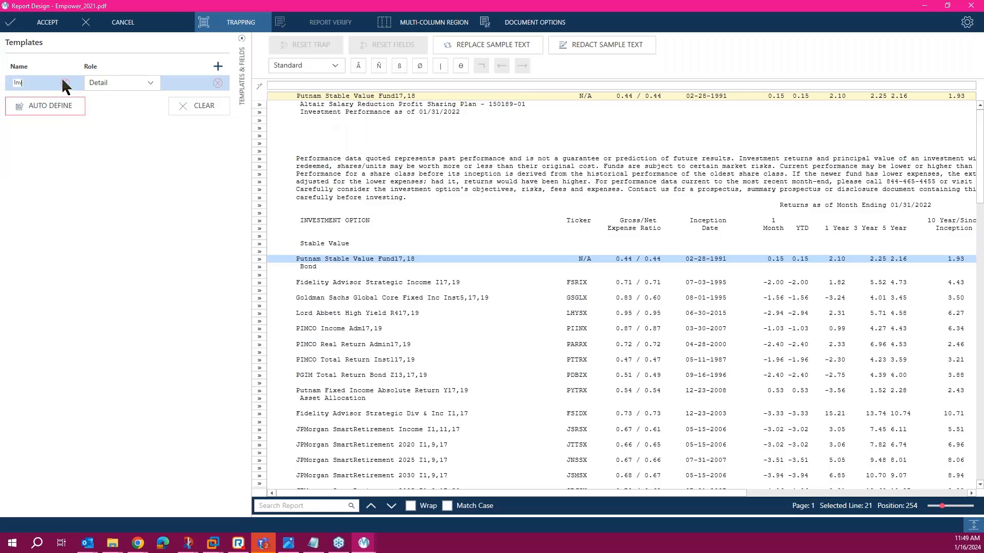
{"action": "type", "text": "estments"}
{"action": "key", "text": "Return"}
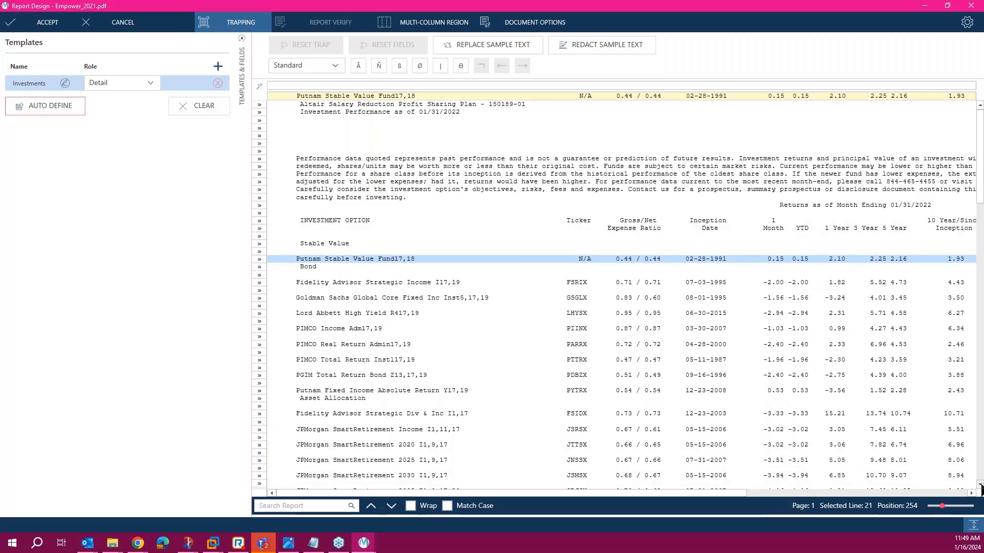
Trap the investment lines with numeric characters in the pattern NN-NN-NNNN above the sample line's inception date.
{"action": "left_click", "coordinate": [971, 493]}
{"action": "left_click", "coordinate": [971, 493]}
{"action": "left_click", "coordinate": [971, 493]}
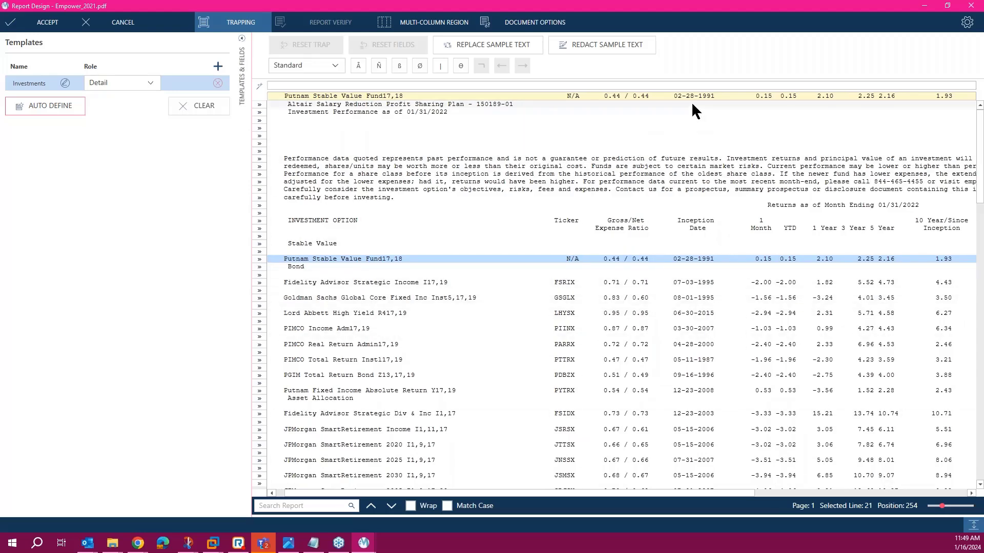
{"action": "scroll", "coordinate": [691, 101], "scroll_direction": "down", "scroll_amount": 5}
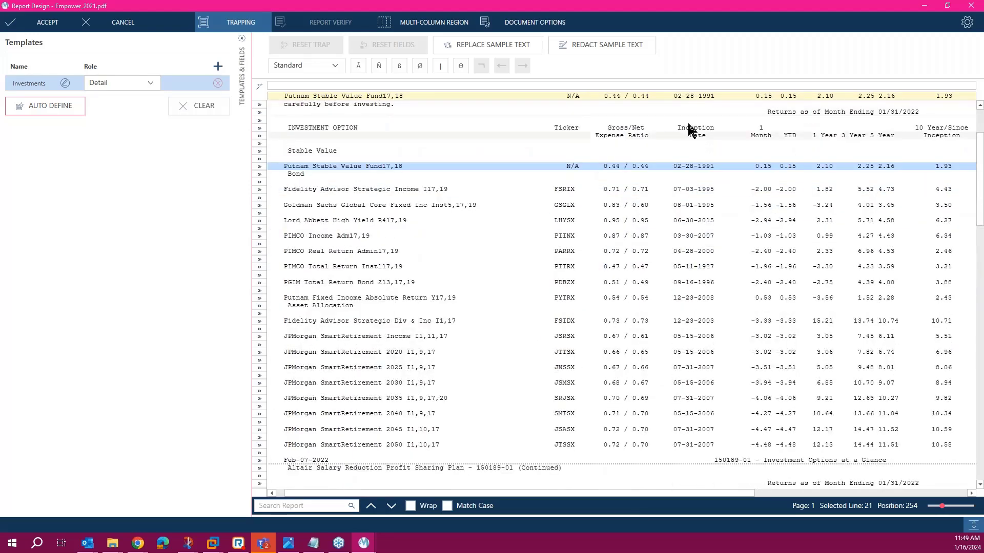
{"action": "scroll", "coordinate": [688, 125], "scroll_direction": "down", "scroll_amount": 1}
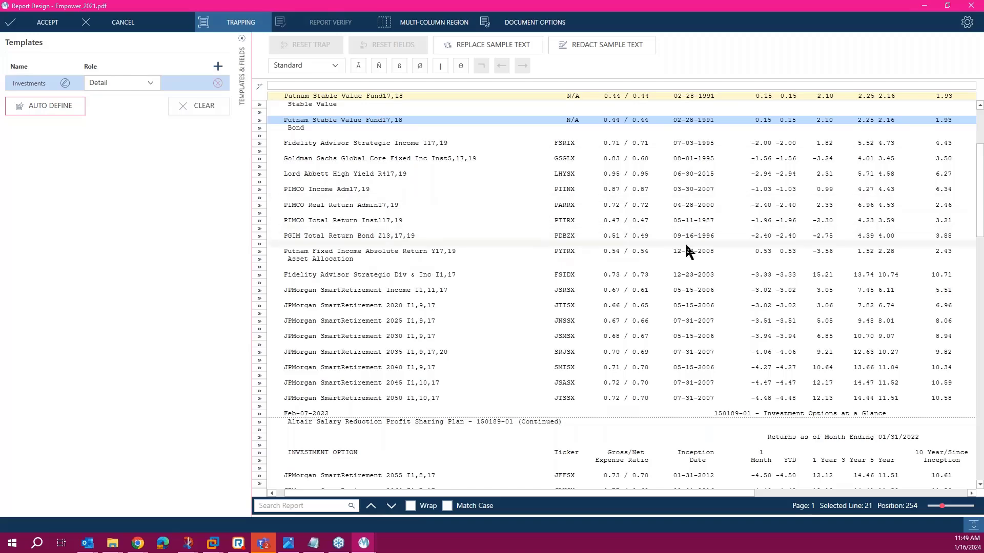
{"action": "scroll", "coordinate": [686, 257], "scroll_direction": "down", "scroll_amount": 5}
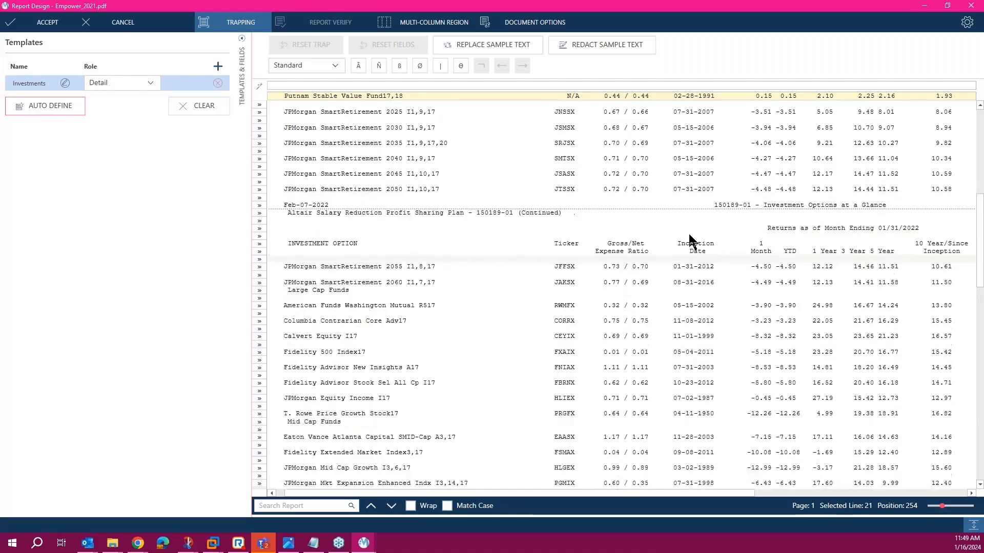
{"action": "left_click", "coordinate": [673, 87]}
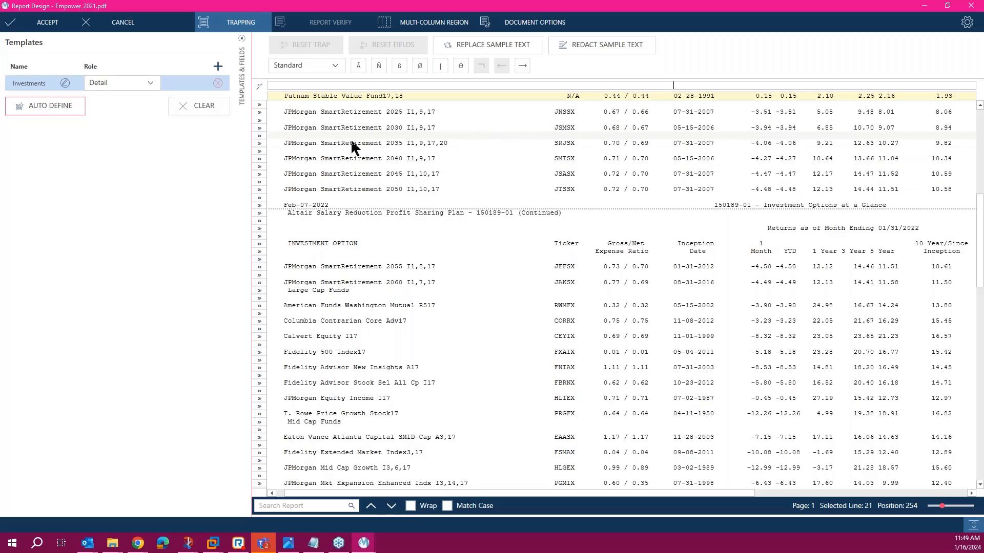
{"action": "double_click", "coordinate": [379, 66]}
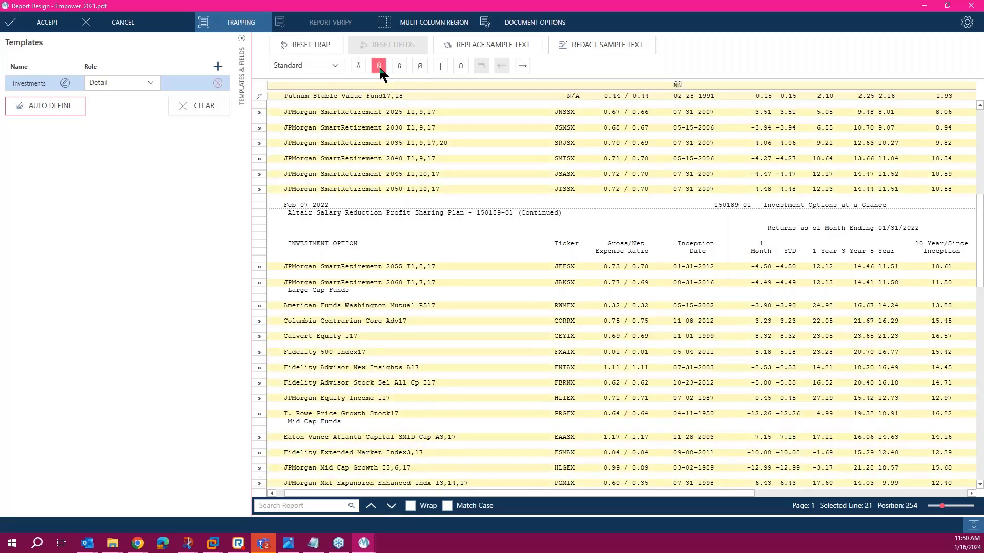
{"action": "type", "text": "-"}
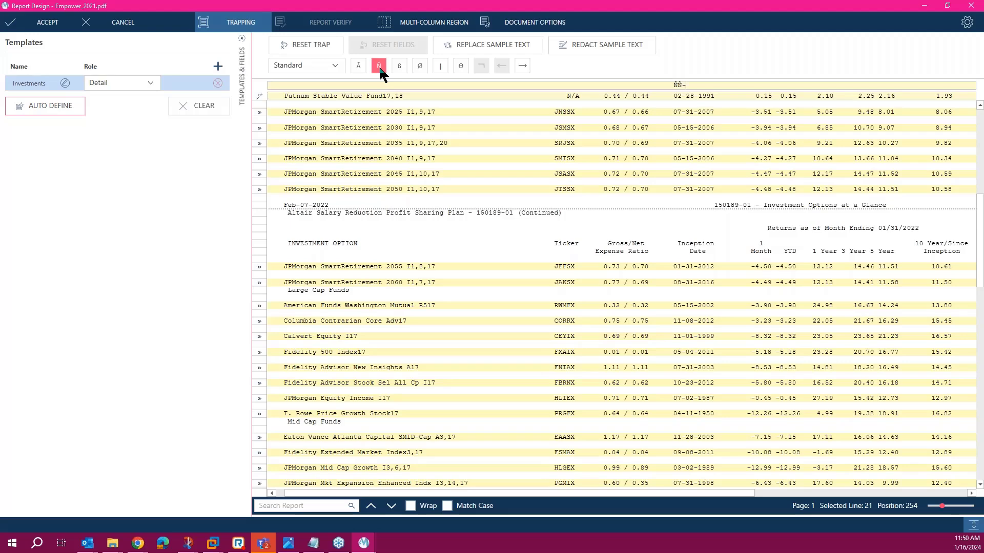
{"action": "double_click", "coordinate": [379, 65]}
{"action": "type", "text": "-"}
{"action": "double_click", "coordinate": [379, 66]}
{"action": "double_click", "coordinate": [379, 66]}
Check the trapped lines across the report pages and define a 55-character field over the investment name in the sample line.
{"action": "scroll", "coordinate": [675, 282], "scroll_direction": "up", "scroll_amount": 10}
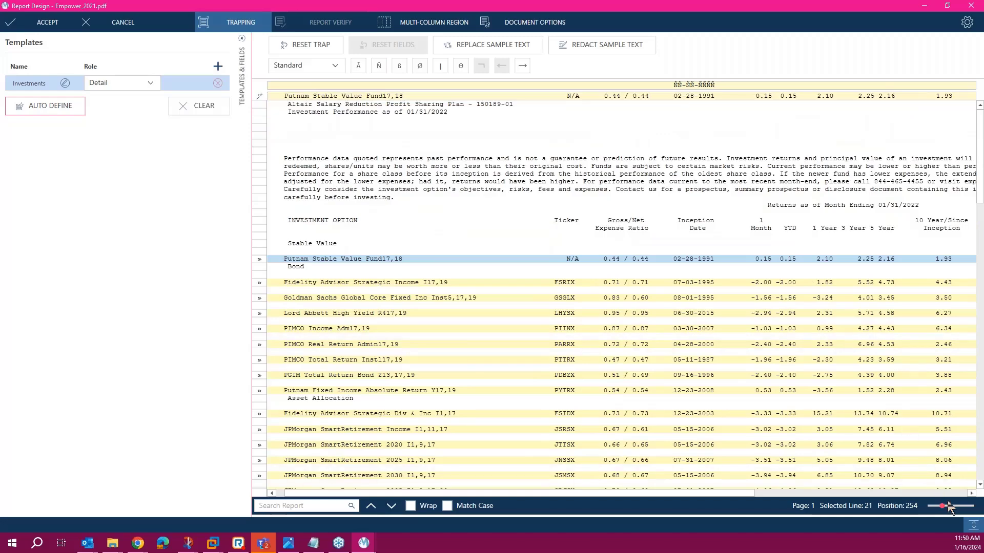
{"action": "left_click_drag", "start_coordinate": [942, 506], "coordinate": [938, 519]}
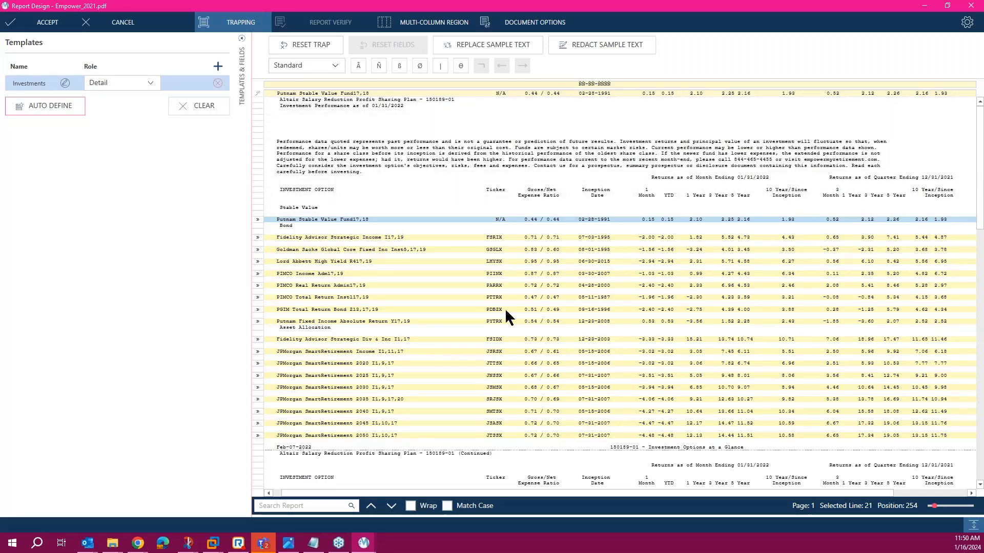
{"action": "scroll", "coordinate": [521, 346], "scroll_direction": "down", "scroll_amount": 1}
{"action": "scroll", "coordinate": [520, 342], "scroll_direction": "down", "scroll_amount": 10}
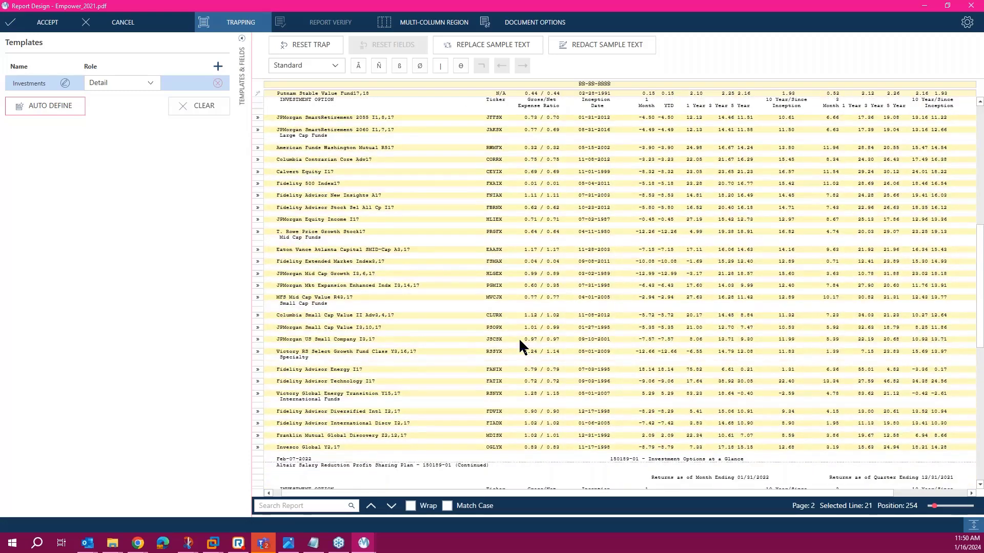
{"action": "scroll", "coordinate": [519, 340], "scroll_direction": "down", "scroll_amount": 7}
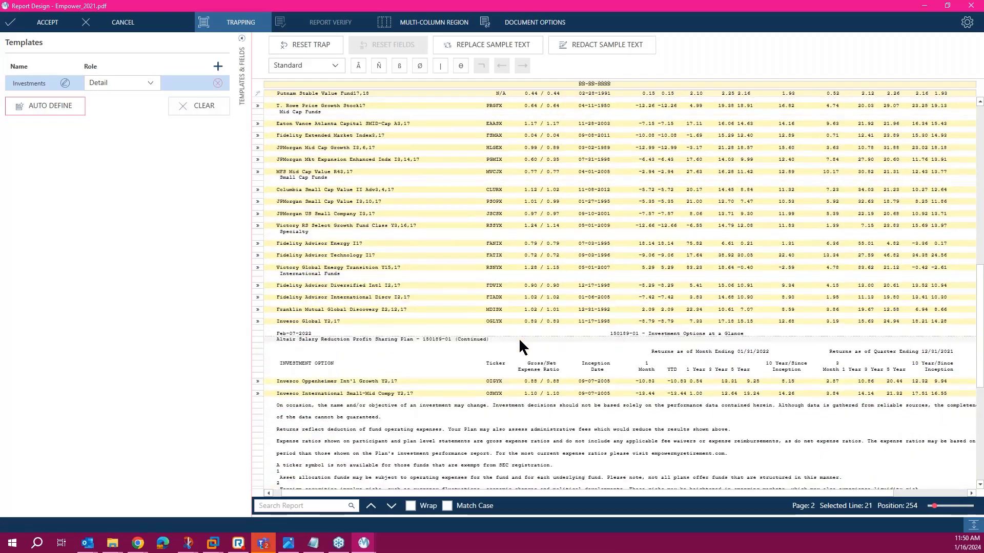
{"action": "scroll", "coordinate": [519, 340], "scroll_direction": "down", "scroll_amount": 4}
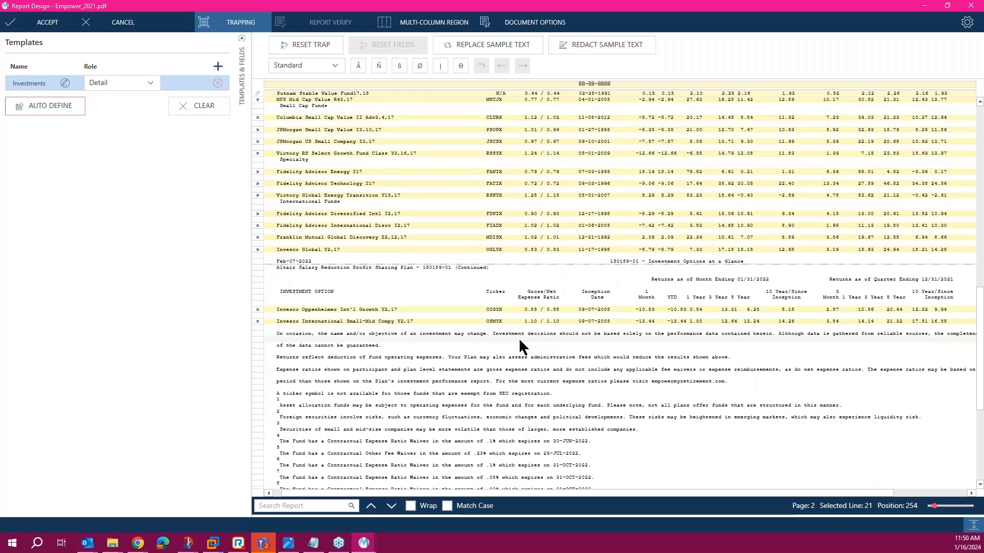
{"action": "scroll", "coordinate": [519, 337], "scroll_direction": "up", "scroll_amount": 20}
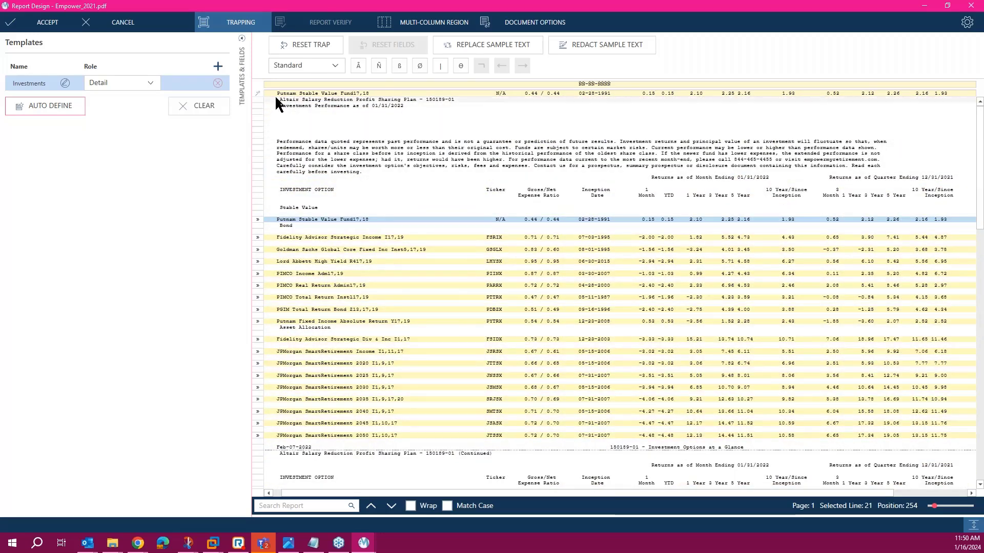
{"action": "left_click_drag", "start_coordinate": [277, 94], "coordinate": [452, 99]}
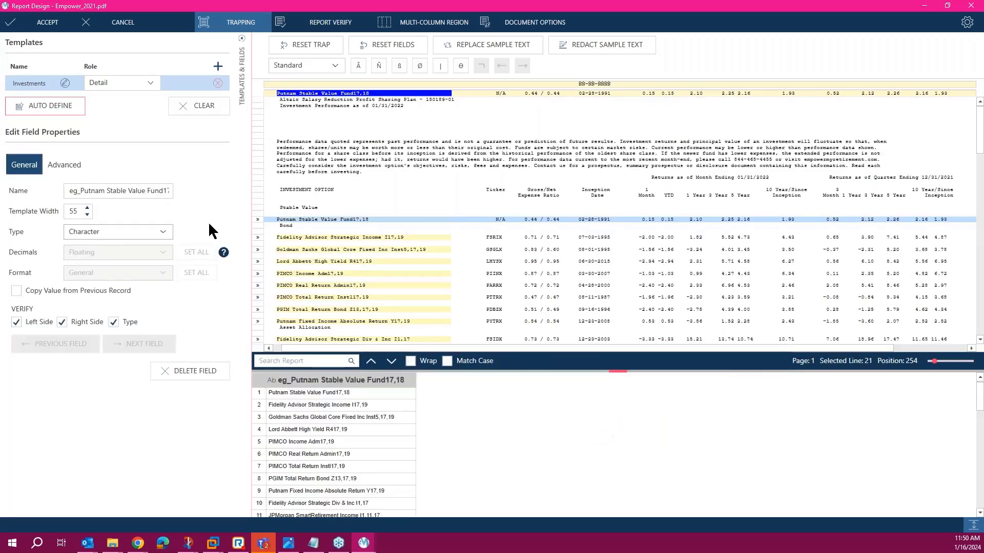
Rename the field over the sample line's investment name as Investments.
{"action": "left_click", "coordinate": [81, 190]}
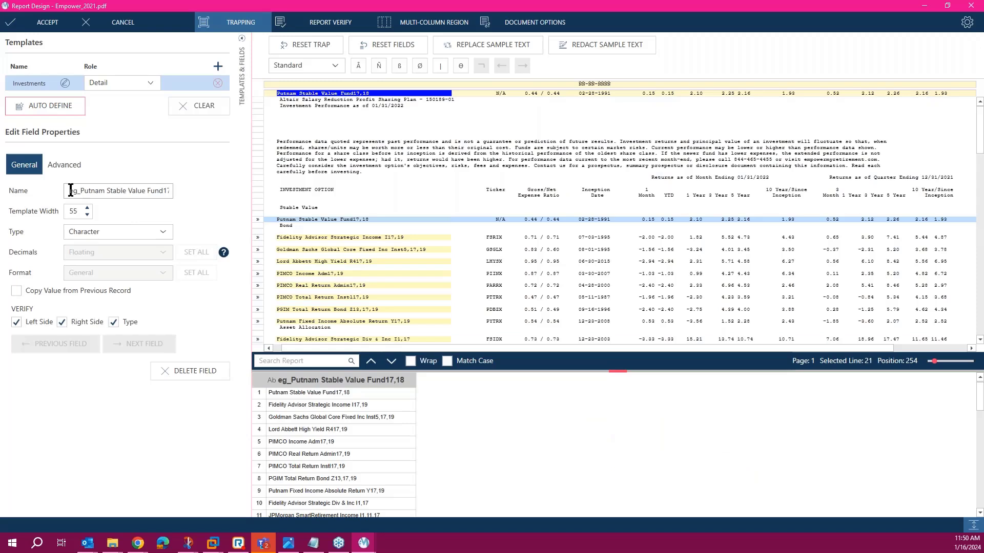
{"action": "type", "text": "I"}
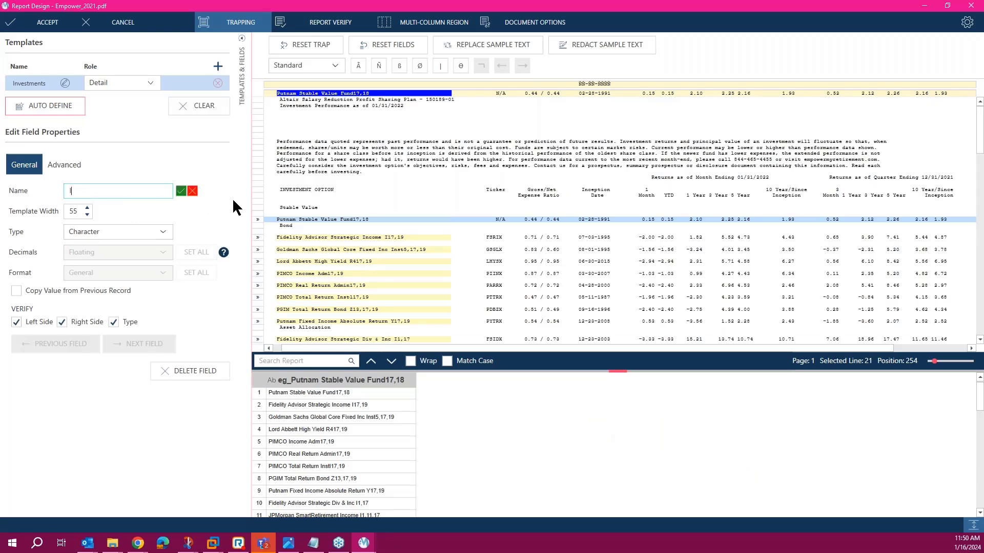
{"action": "type", "text": "nvestments"}
{"action": "key", "text": "Return"}
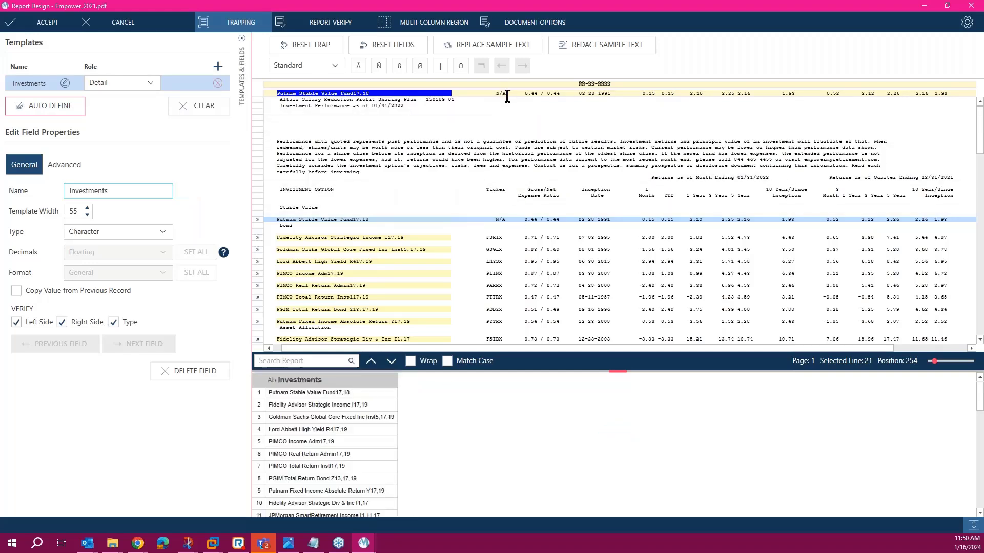
Define a 10-character field over the ticker value N/A in the sample line and name it Ticker.
{"action": "left_click_drag", "start_coordinate": [507, 94], "coordinate": [477, 94]}
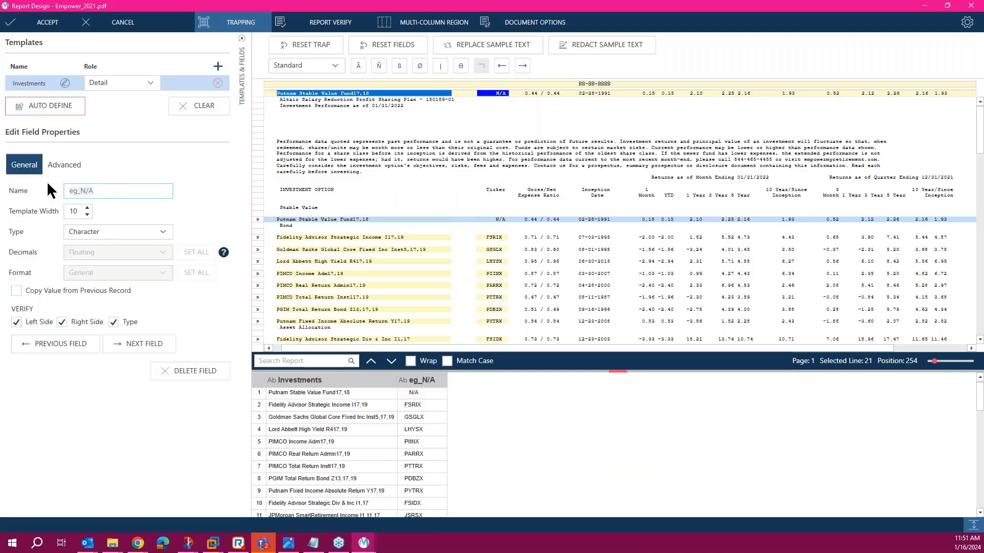
{"action": "type", "text": "Ticker"}
{"action": "left_click", "coordinate": [241, 38]}
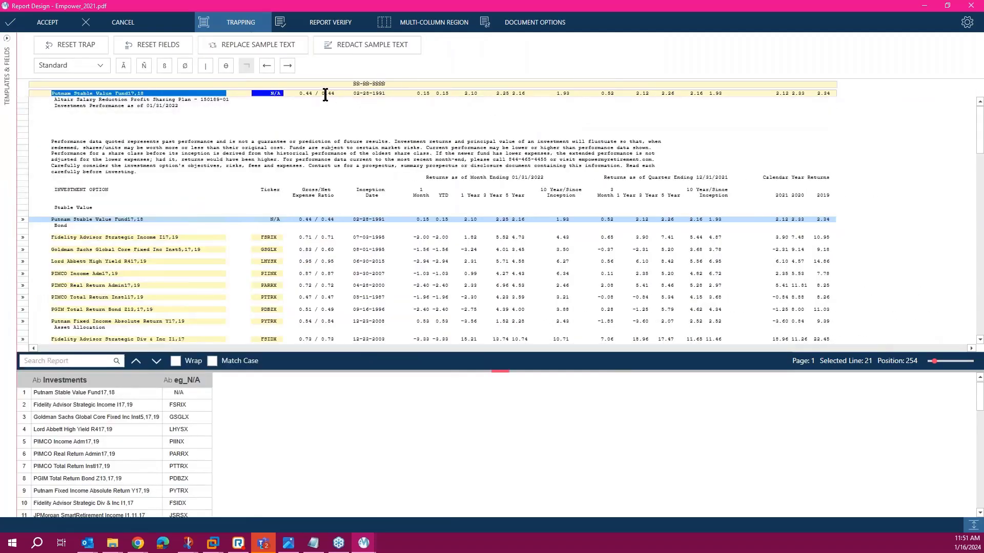
{"action": "left_click", "coordinate": [300, 93]}
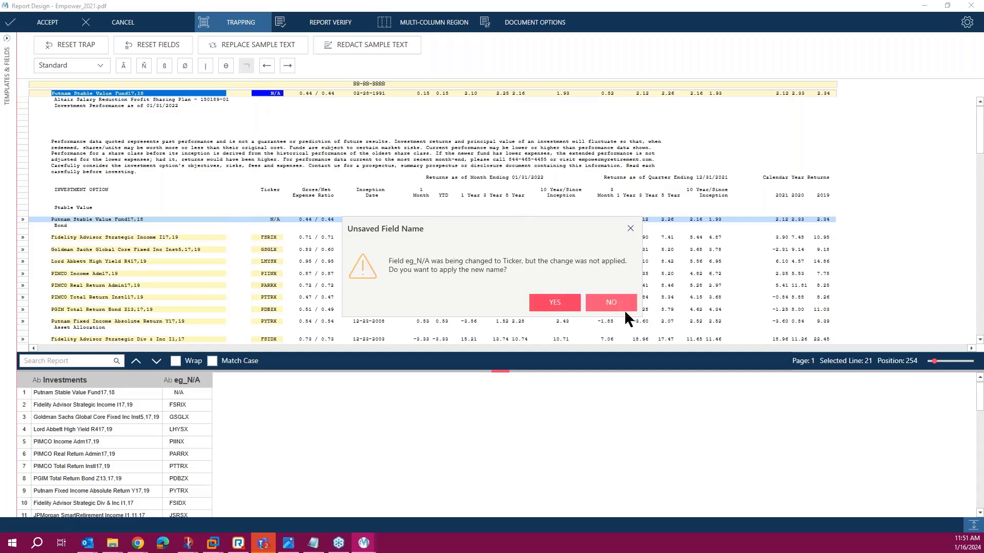
{"action": "left_click", "coordinate": [555, 307]}
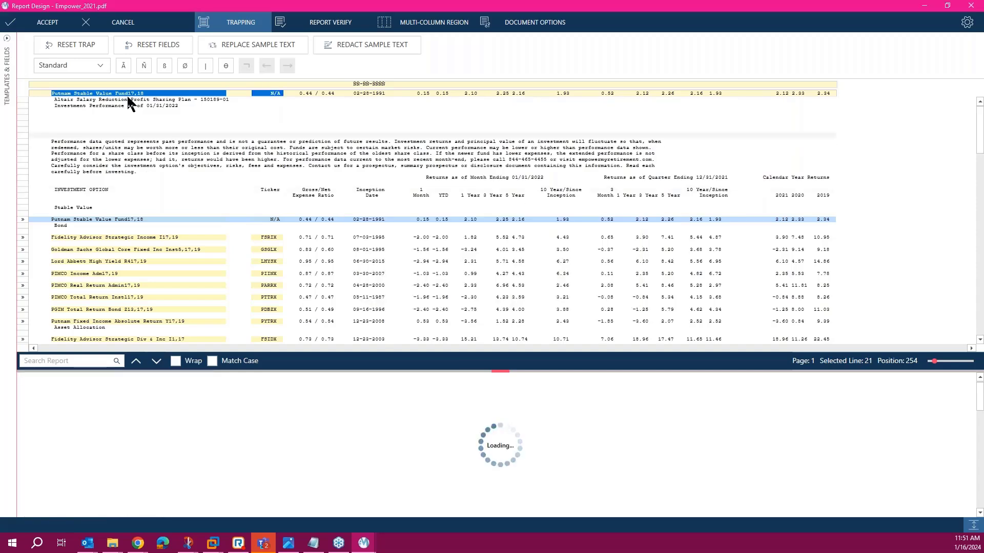
{"action": "left_click", "coordinate": [7, 39]}
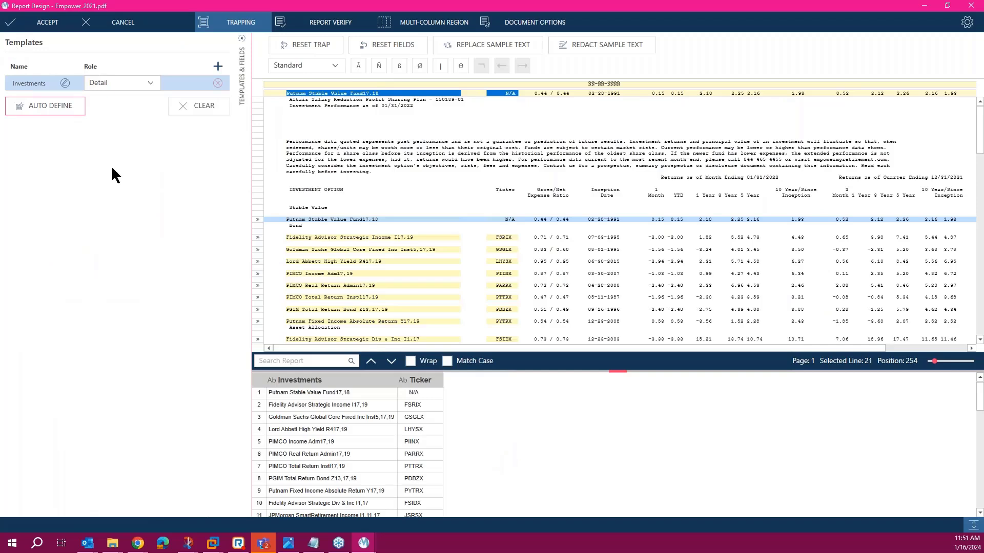
{"action": "left_click", "coordinate": [510, 93]}
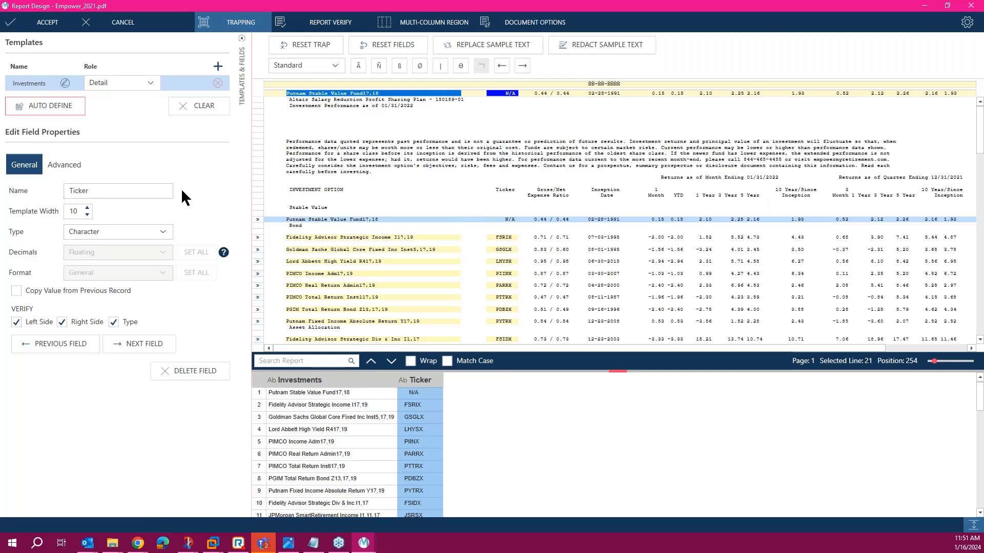
Define a 133-character field from the expense ratio through the quarter-end returns in the sample line and name it Others.
{"action": "left_click", "coordinate": [242, 39]}
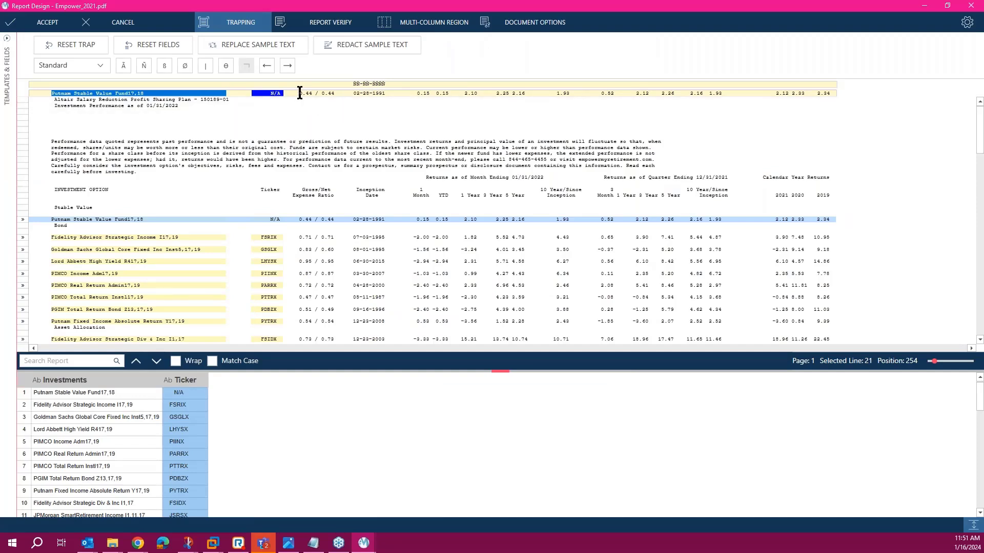
{"action": "left_click_drag", "start_coordinate": [300, 93], "coordinate": [722, 100]}
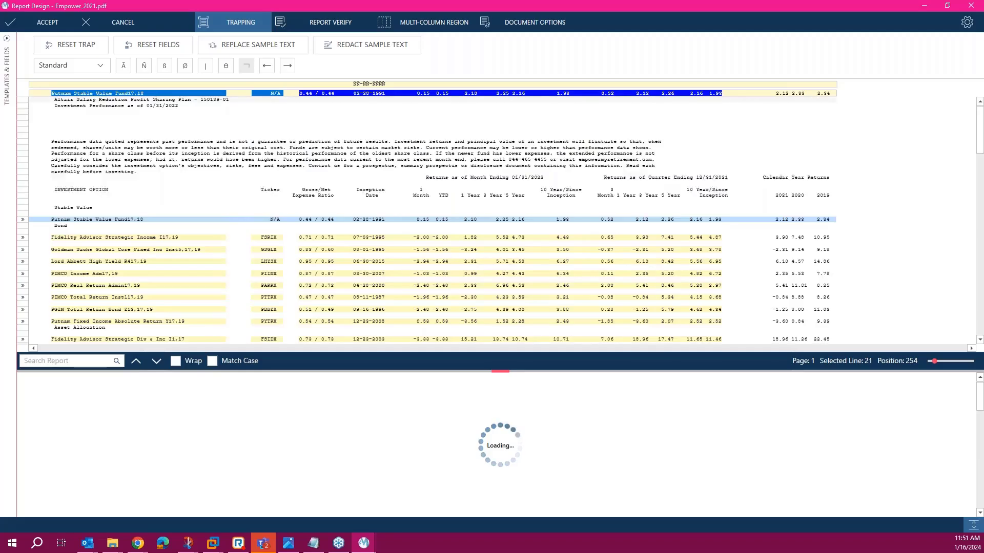
{"action": "left_click", "coordinate": [8, 51]}
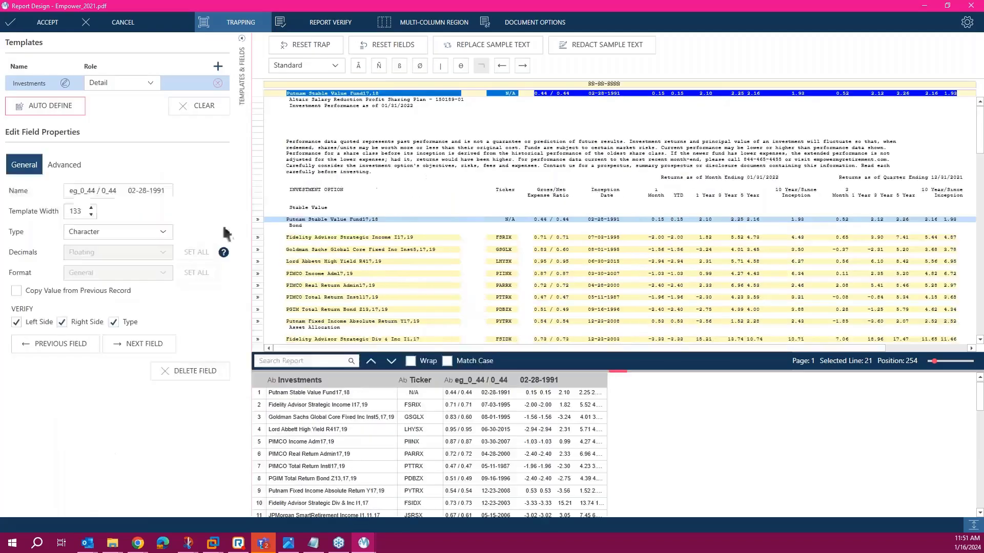
{"action": "left_click", "coordinate": [71, 194]}
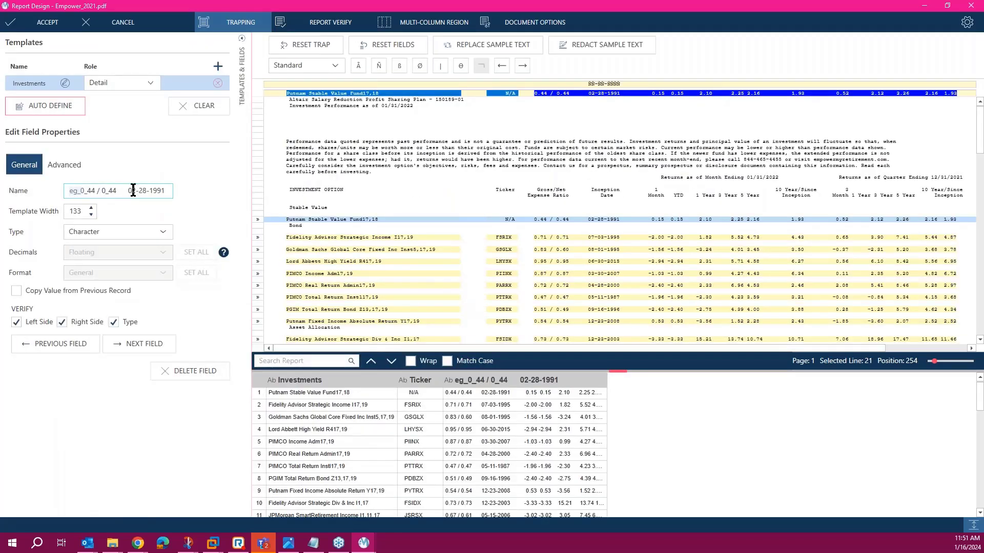
{"action": "type", "text": "O"}
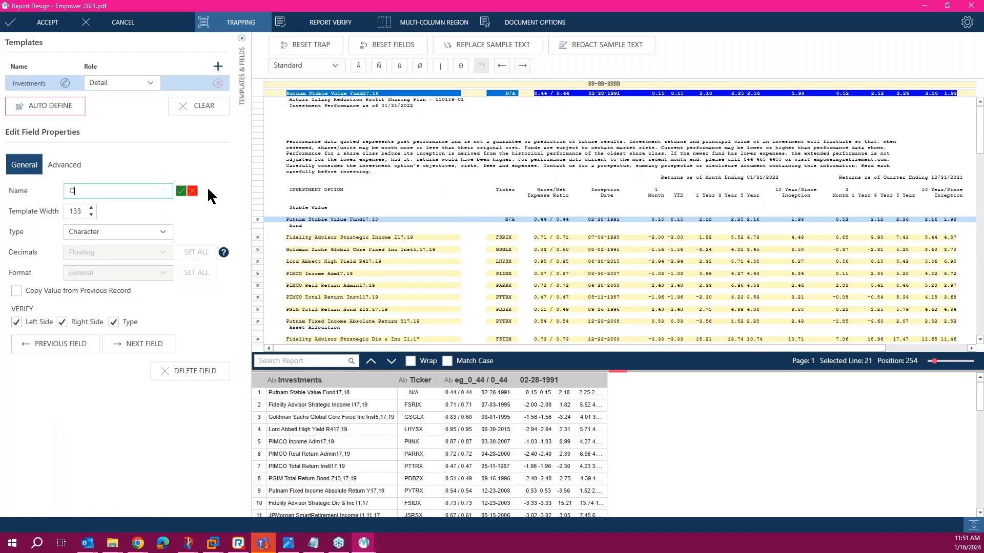
{"action": "type", "text": "thers"}
{"action": "left_click", "coordinate": [181, 192]}
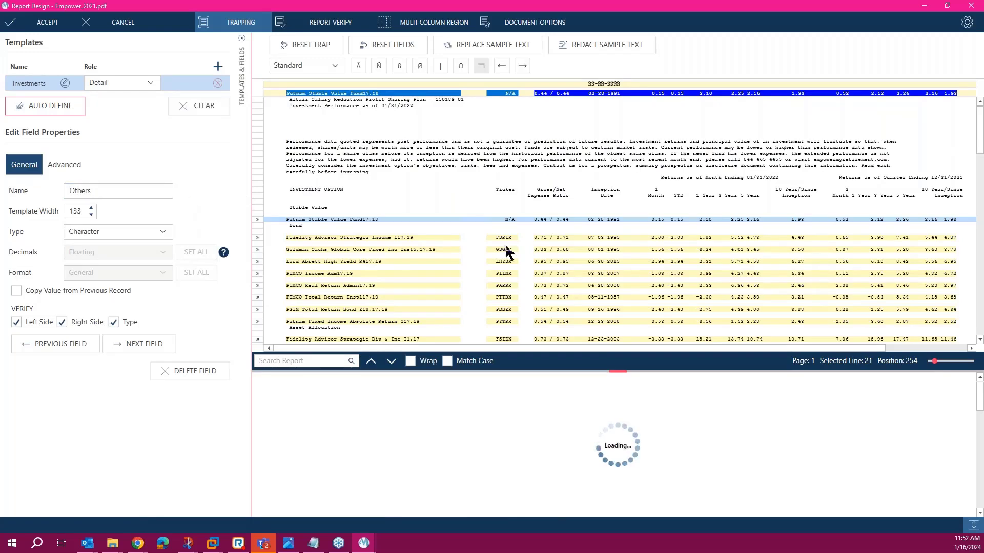
Define a 24-character field over the calendar year returns, name it Values, and widen its preview column.
{"action": "left_click", "coordinate": [971, 348]}
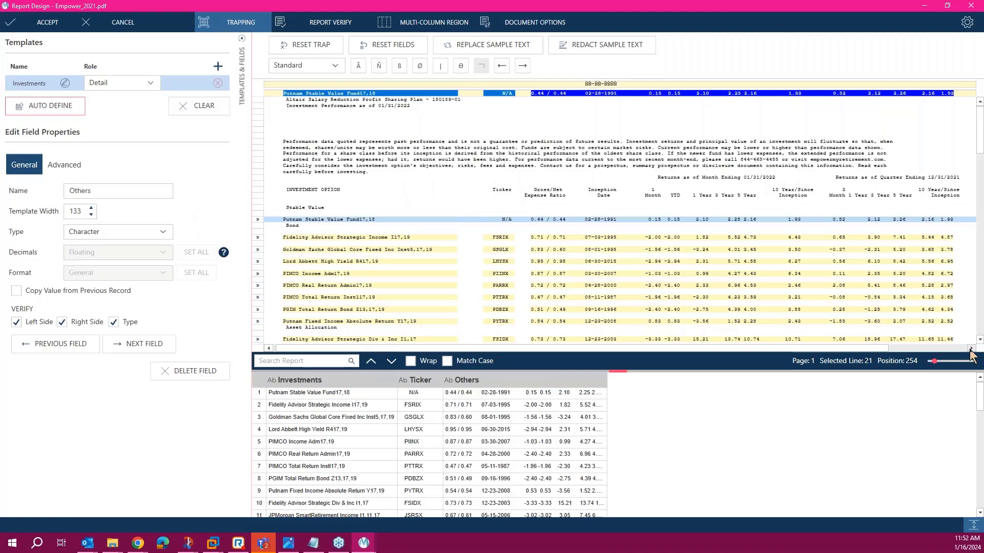
{"action": "left_click", "coordinate": [971, 349]}
{"action": "left_click", "coordinate": [971, 348]}
{"action": "left_click_drag", "start_coordinate": [847, 349], "coordinate": [972, 350]}
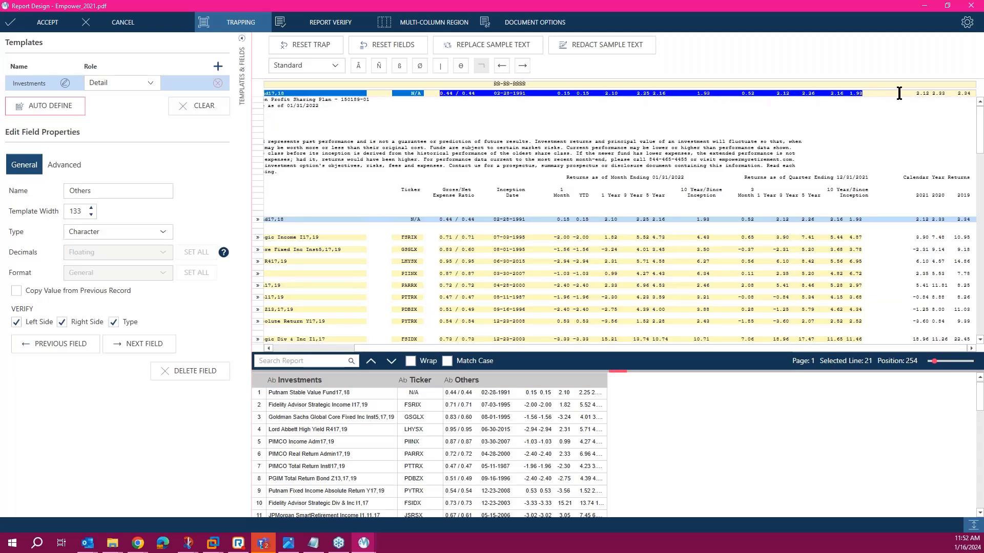
{"action": "left_click_drag", "start_coordinate": [899, 93], "coordinate": [975, 93]}
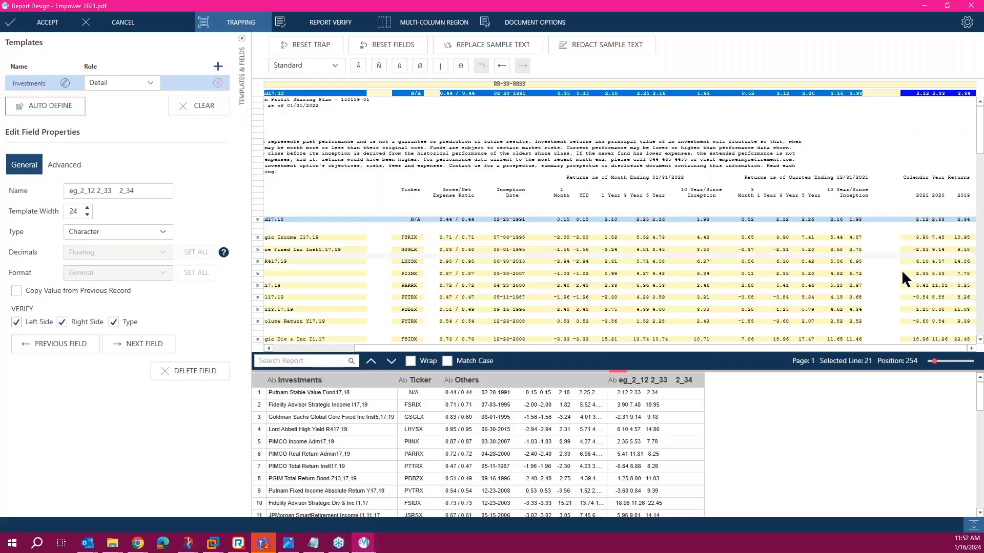
{"action": "left_click", "coordinate": [937, 93]}
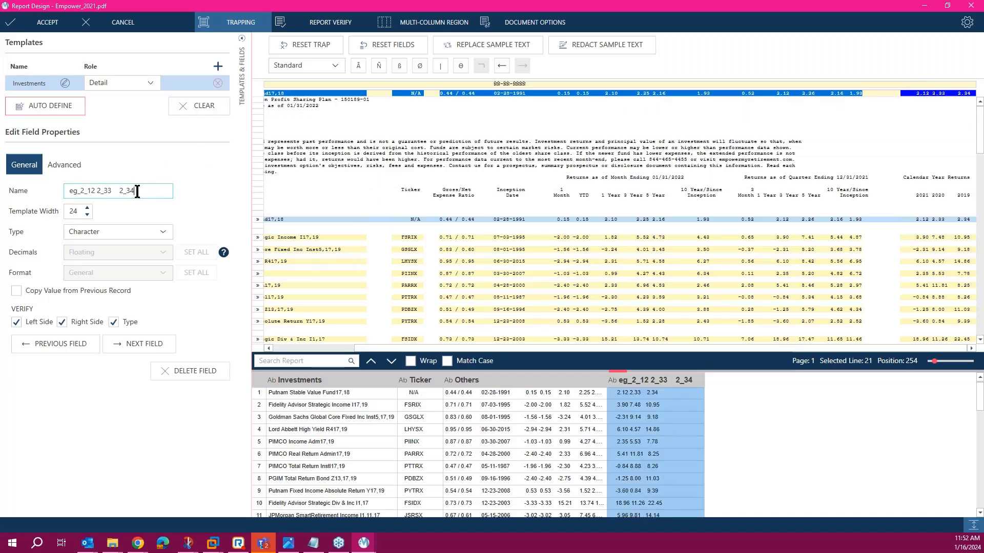
{"action": "left_click_drag", "start_coordinate": [137, 191], "coordinate": [28, 176]}
{"action": "type", "text": "Values"}
{"action": "left_click", "coordinate": [180, 192]}
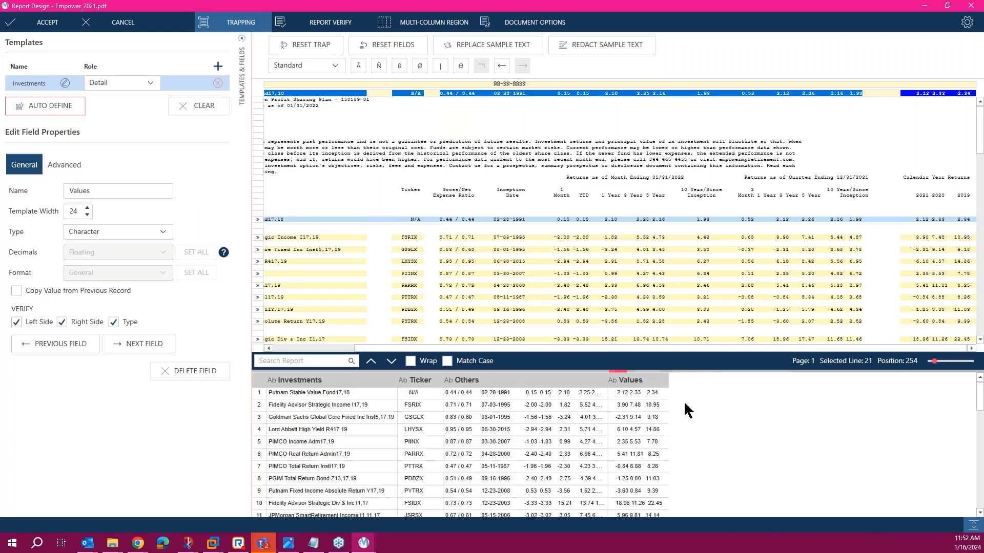
{"action": "left_click_drag", "start_coordinate": [667, 379], "coordinate": [739, 380]}
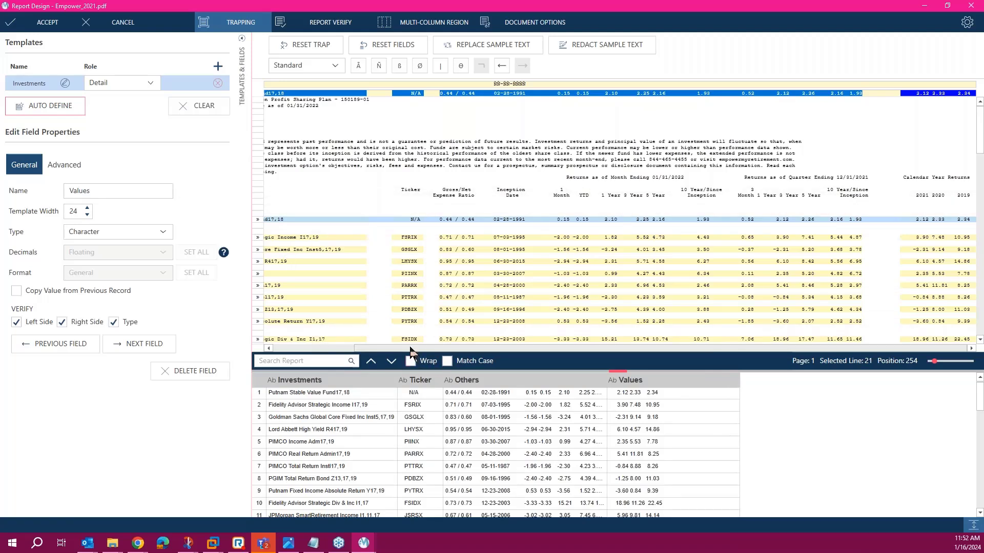
Create an append template from the Stable Value line in the report.
{"action": "left_click_drag", "start_coordinate": [295, 351], "coordinate": [283, 351]}
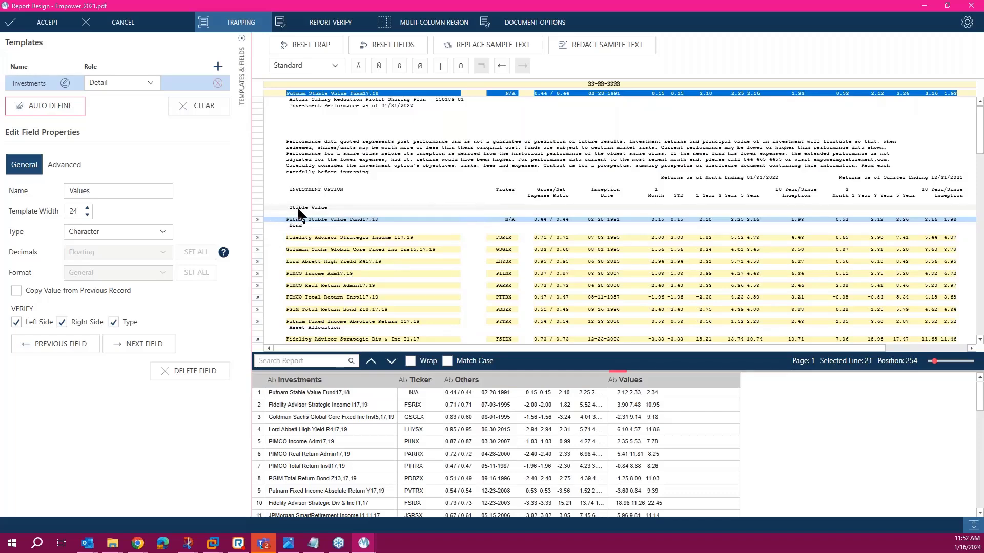
{"action": "left_click", "coordinate": [258, 208]}
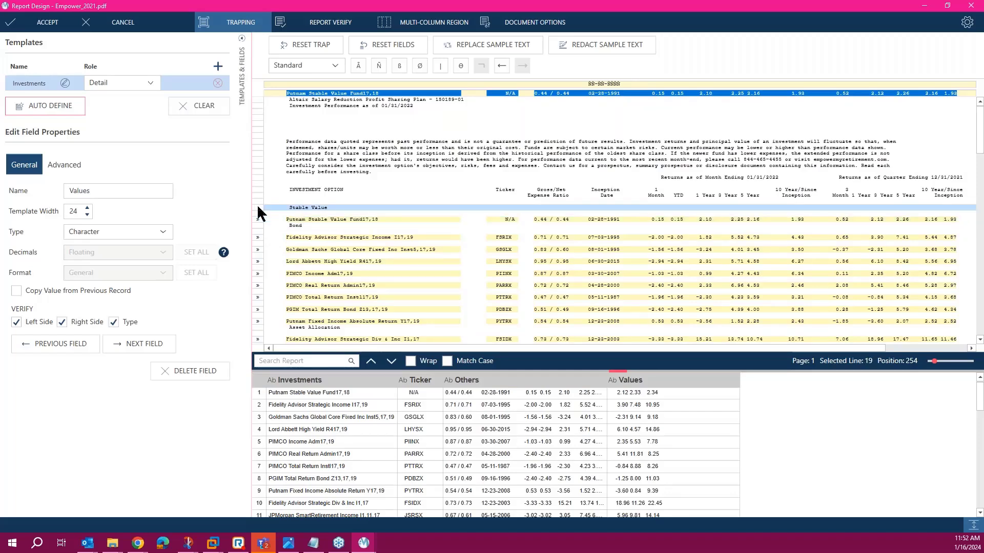
{"action": "right_click", "coordinate": [326, 207]}
{"action": "mouse_move", "coordinate": [334, 215]}
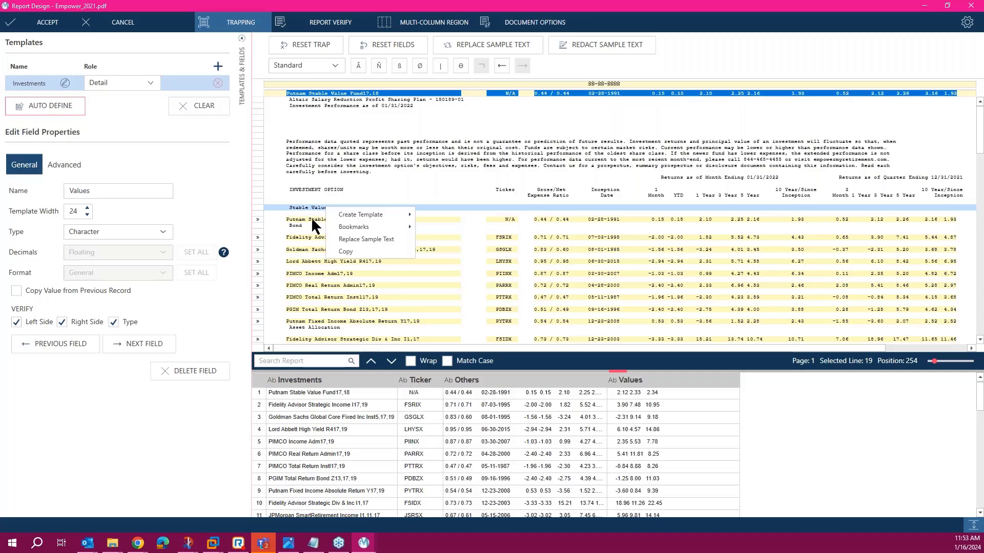
{"action": "left_click", "coordinate": [433, 215]}
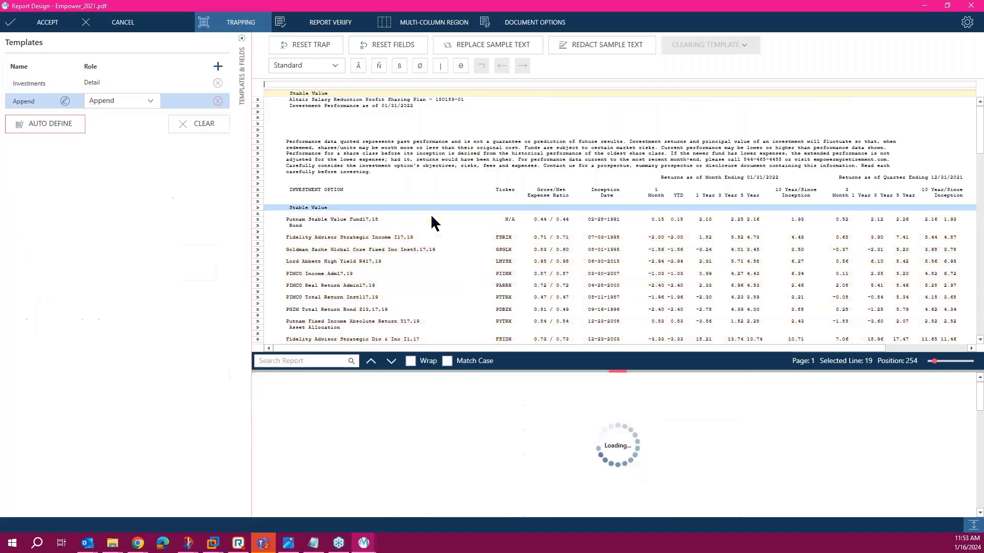
Rename the append template as InvestmentType.
{"action": "left_click", "coordinate": [64, 101]}
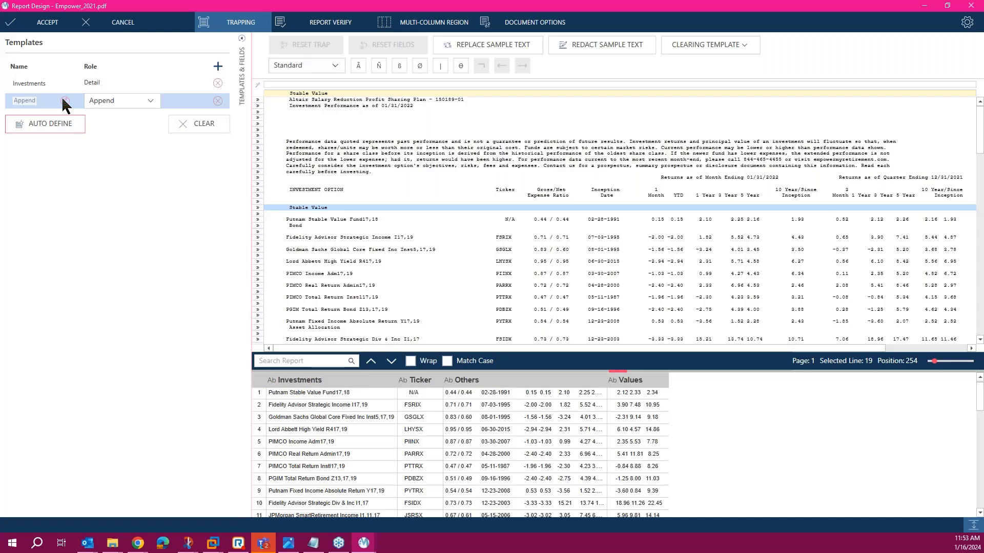
{"action": "key", "text": "BackSpace"}
{"action": "type", "text": "Investment"}
{"action": "type", "text": "Type"}
{"action": "type", "text": "_char"}
{"action": "left_click", "coordinate": [36, 100]}
{"action": "left_click", "coordinate": [110, 166]}
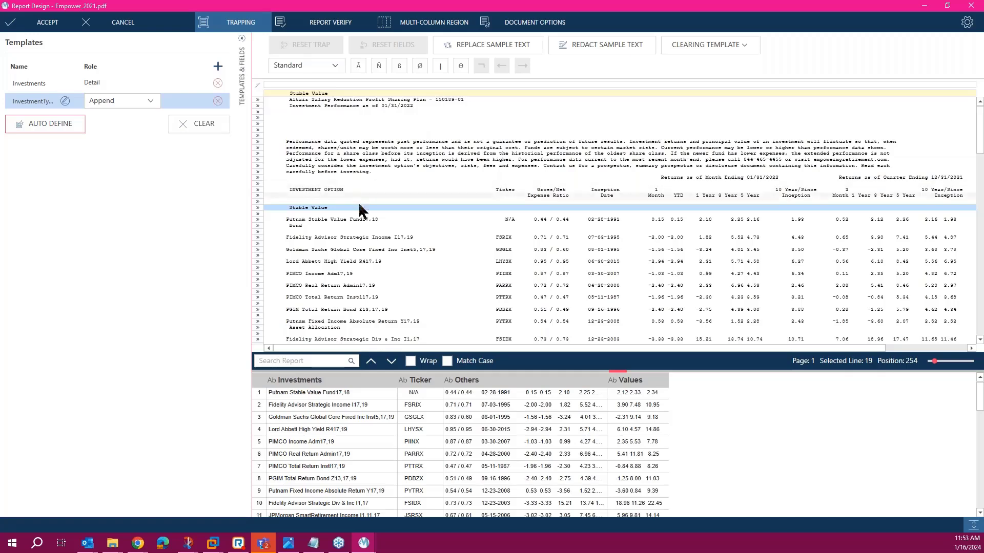
Trap the investment type lines with a blank character just before Stable Value and a non-blank character over its first letter.
{"action": "left_click", "coordinate": [257, 84]}
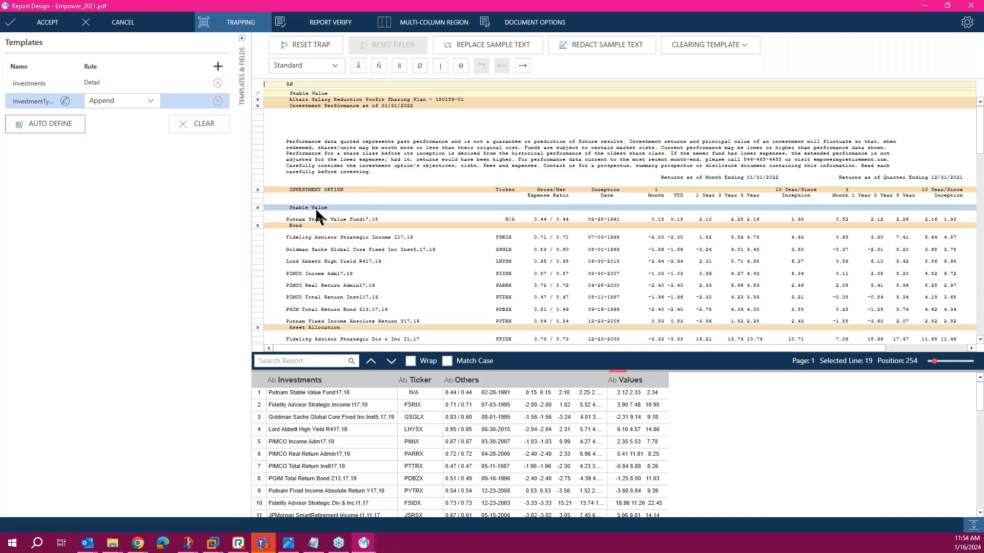
{"action": "left_click", "coordinate": [408, 214]}
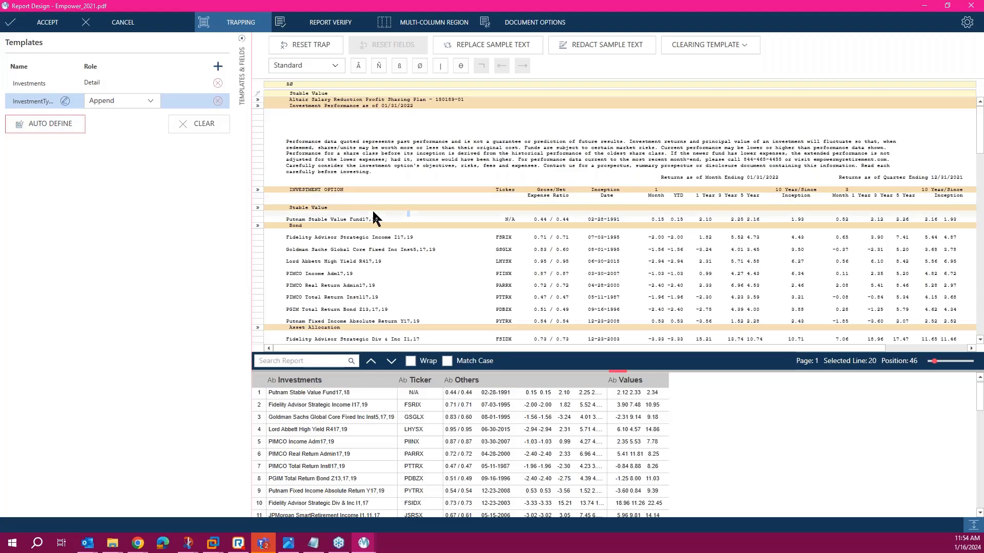
Check the trapped investment type lines across the report pages and define a 40-character field over Stable Value in the sample line.
{"action": "scroll", "coordinate": [373, 215], "scroll_direction": "down", "scroll_amount": 2}
{"action": "scroll", "coordinate": [374, 215], "scroll_direction": "down", "scroll_amount": 2}
{"action": "scroll", "coordinate": [374, 215], "scroll_direction": "down", "scroll_amount": 3}
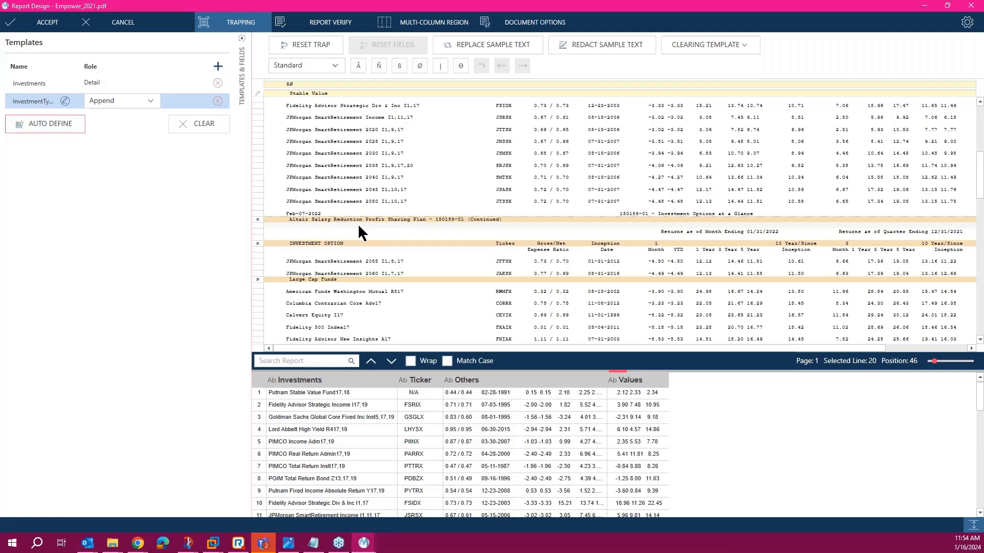
{"action": "scroll", "coordinate": [359, 234], "scroll_direction": "down", "scroll_amount": 3}
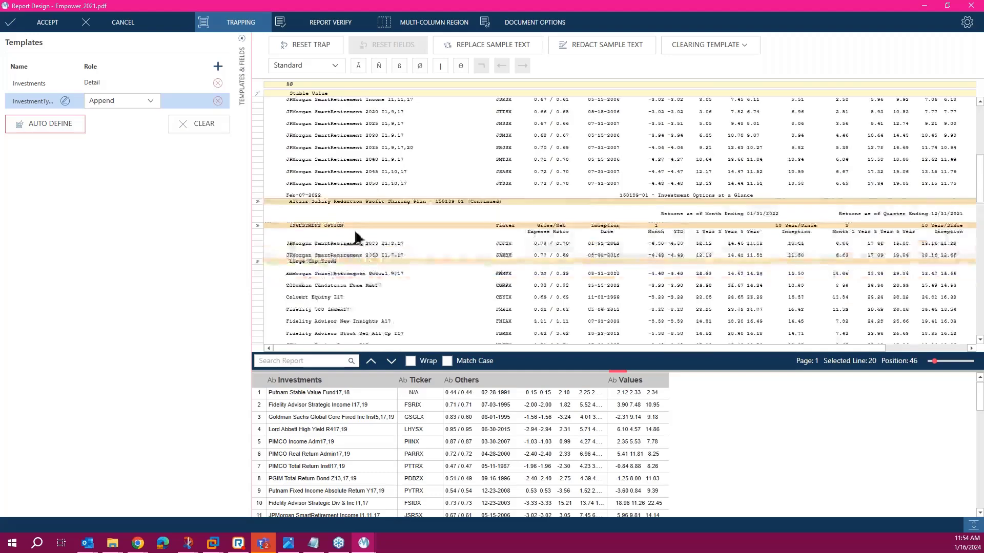
{"action": "scroll", "coordinate": [340, 230], "scroll_direction": "down", "scroll_amount": 6}
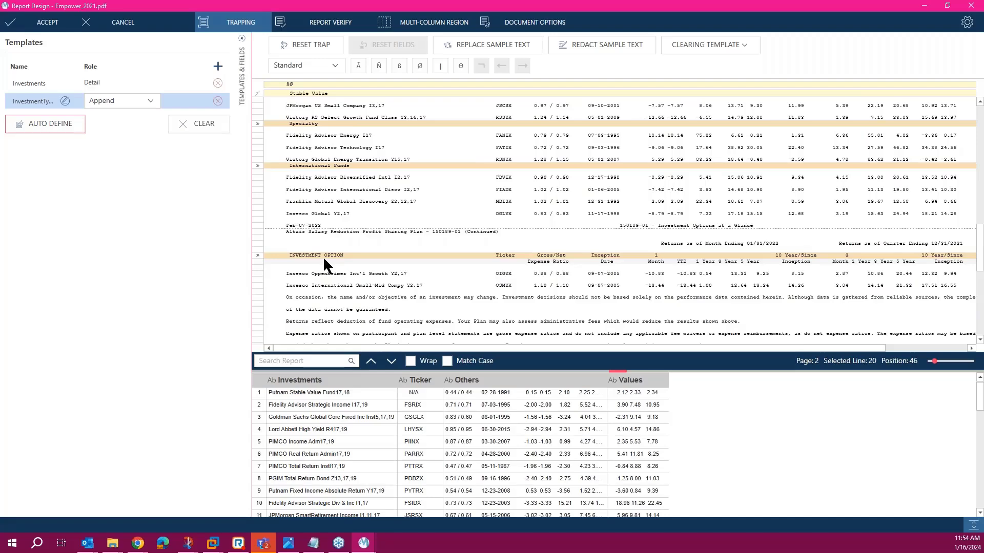
{"action": "scroll", "coordinate": [324, 260], "scroll_direction": "up", "scroll_amount": 10}
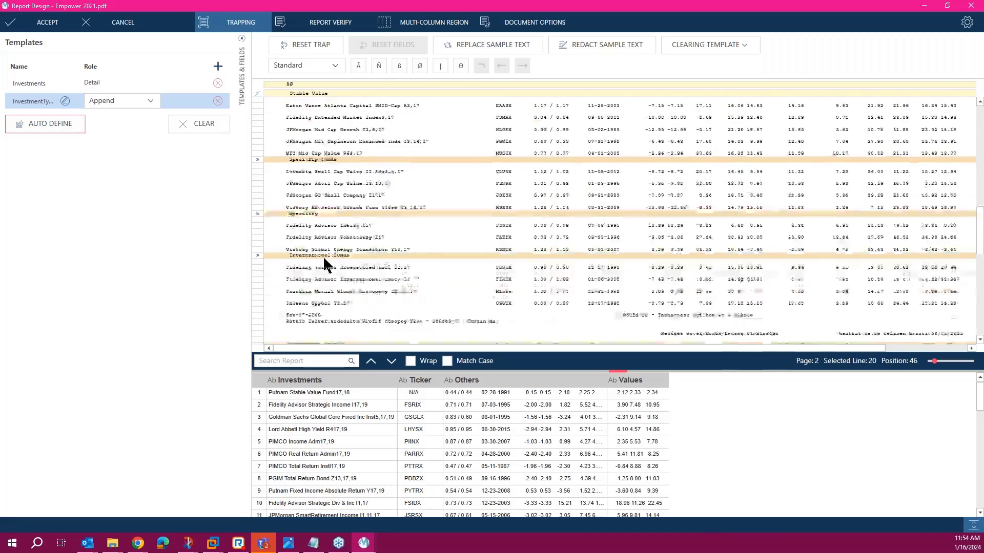
{"action": "scroll", "coordinate": [323, 257], "scroll_direction": "up", "scroll_amount": 5}
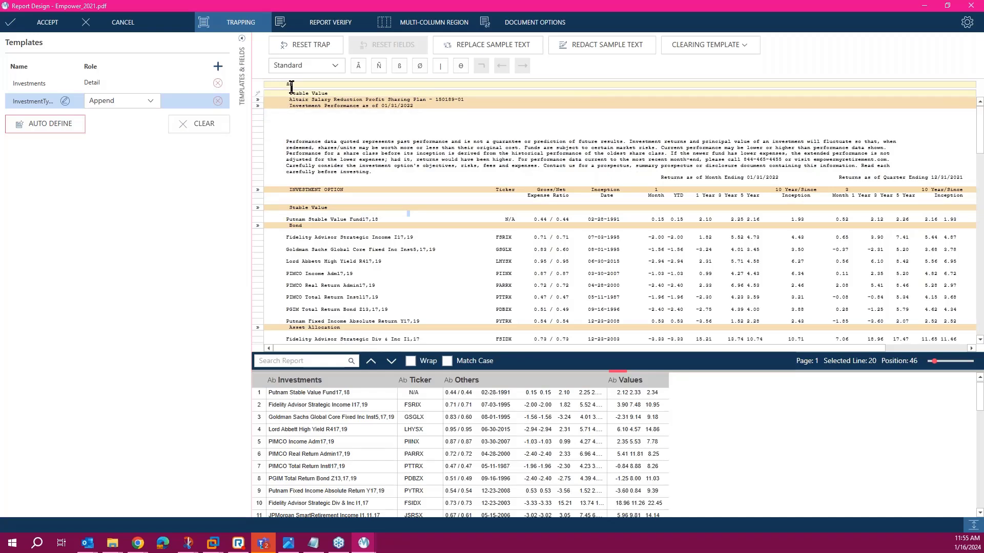
{"action": "left_click_drag", "start_coordinate": [291, 93], "coordinate": [418, 96]}
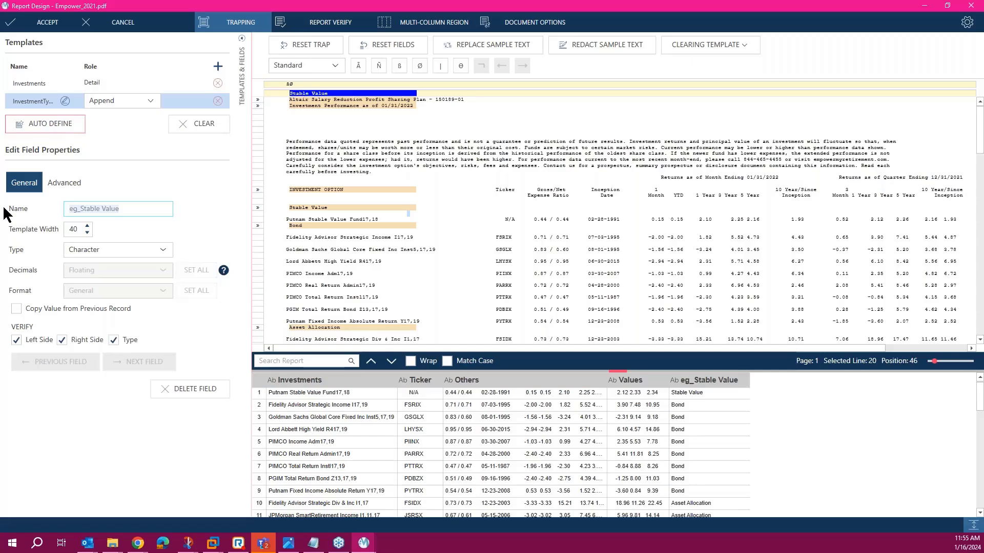
Name the new investment type field InvestmentType_char.
{"action": "type", "text": "InvestmentType_ch"}
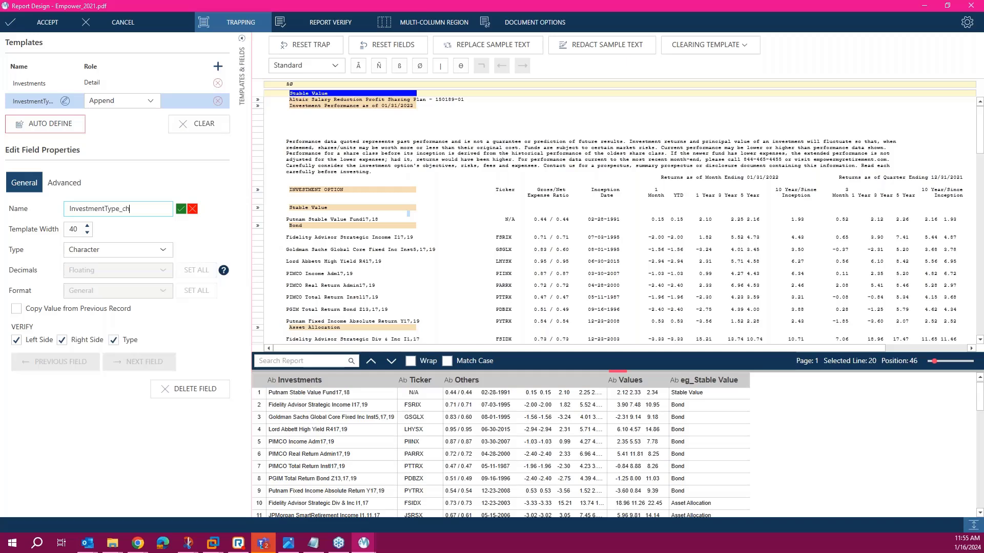
{"action": "type", "text": "ar"}
{"action": "left_click", "coordinate": [180, 209]}
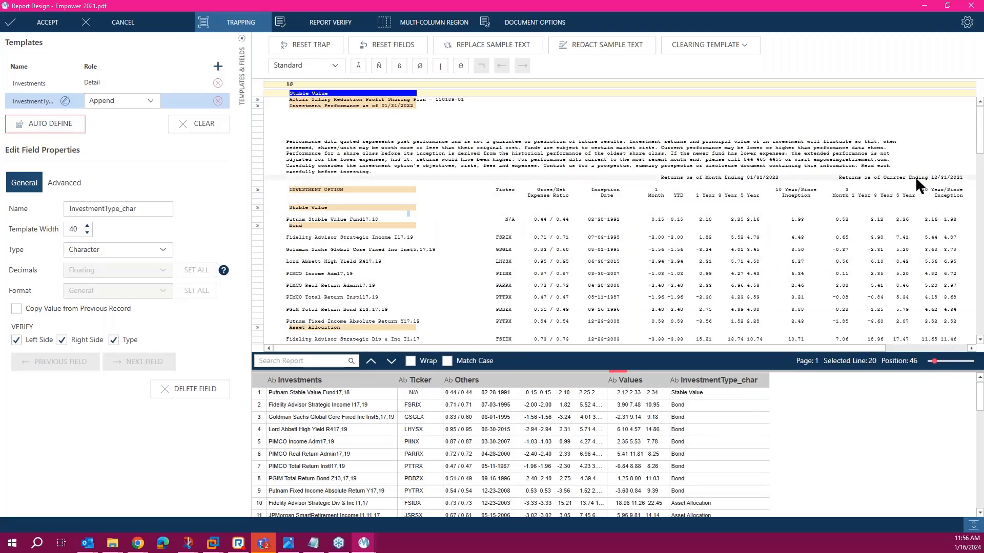
{"action": "left_click", "coordinate": [259, 175]}
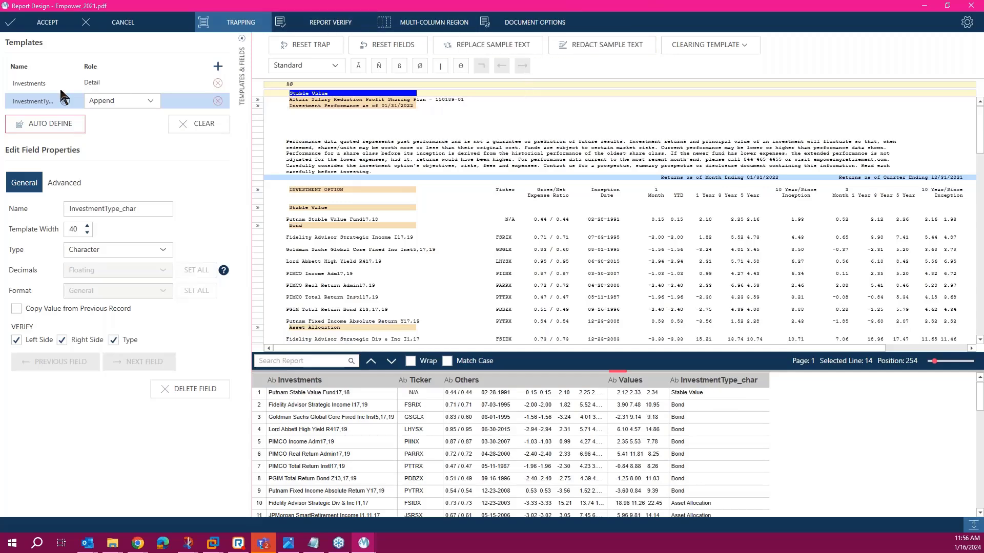
Run report verification, ignore the non-blank character flagged beside the InvestmentType_char field, and apply the verification changes.
{"action": "left_click", "coordinate": [326, 24]}
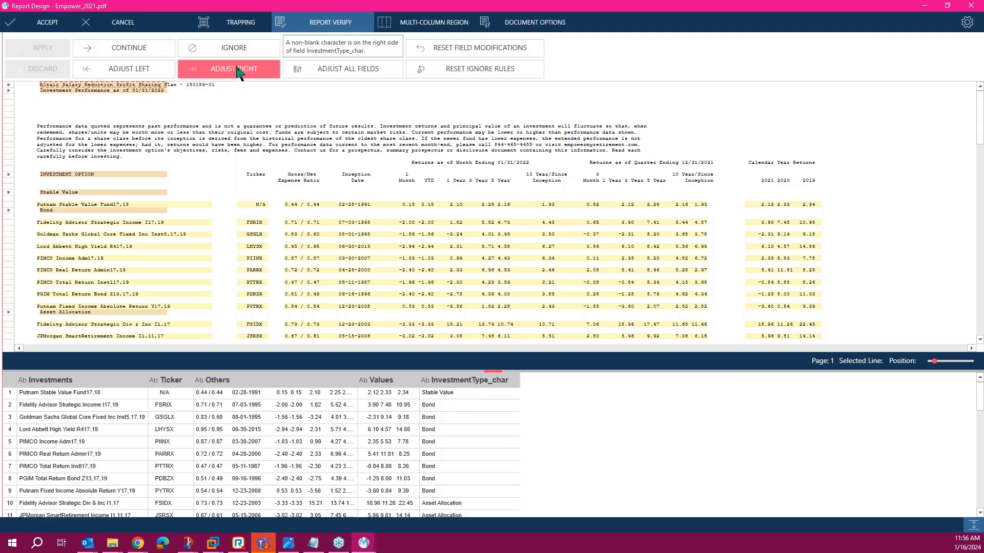
{"action": "left_click", "coordinate": [236, 48]}
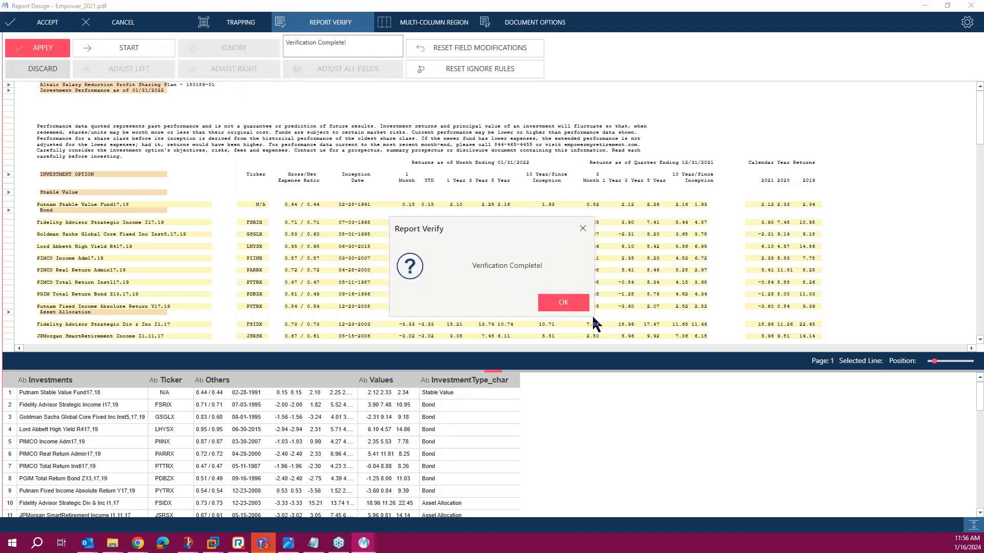
{"action": "left_click", "coordinate": [571, 306]}
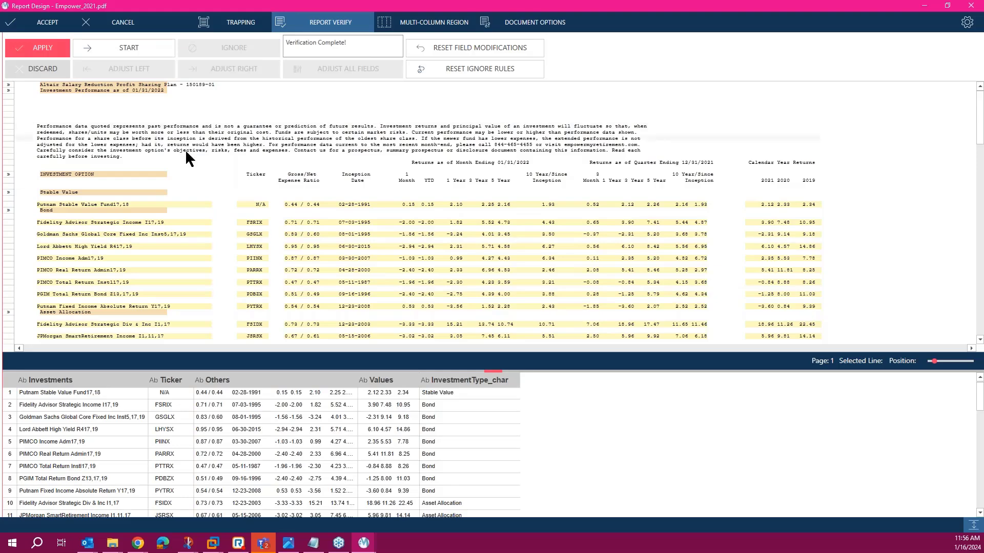
{"action": "left_click", "coordinate": [50, 49]}
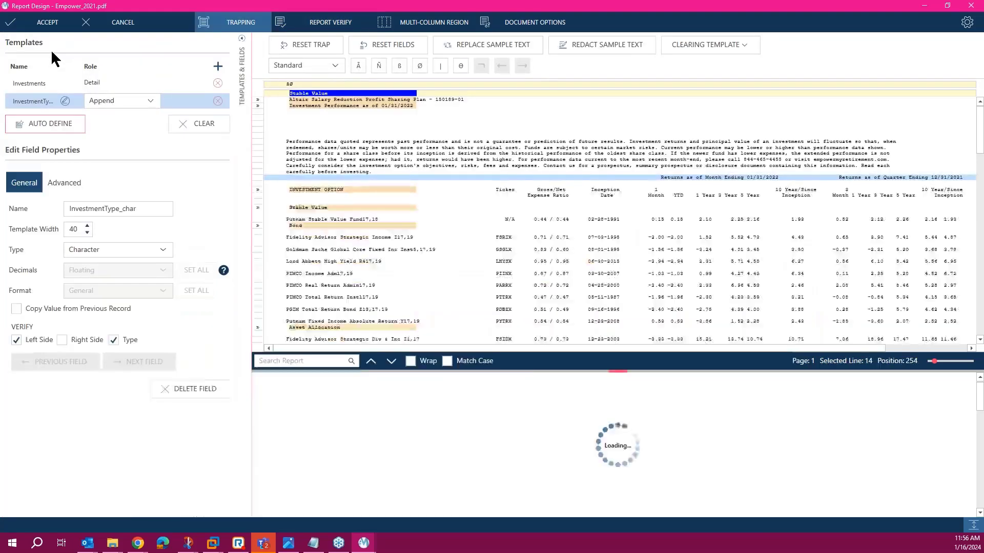
Accept the report design and map all unmapped source columns into tbl_Detail as new columns, leaving the expected Years column excluded.
{"action": "left_click", "coordinate": [52, 25]}
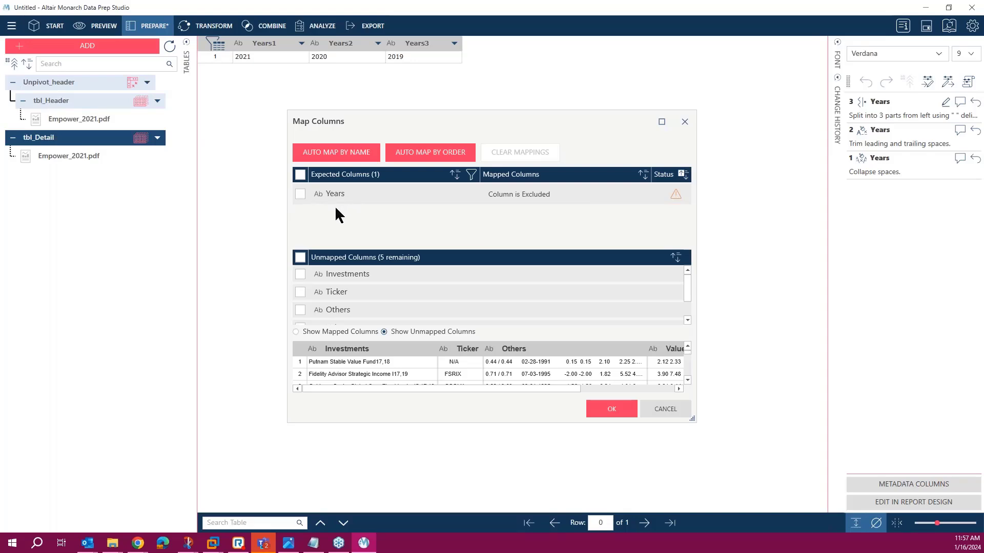
{"action": "left_click", "coordinate": [301, 257]}
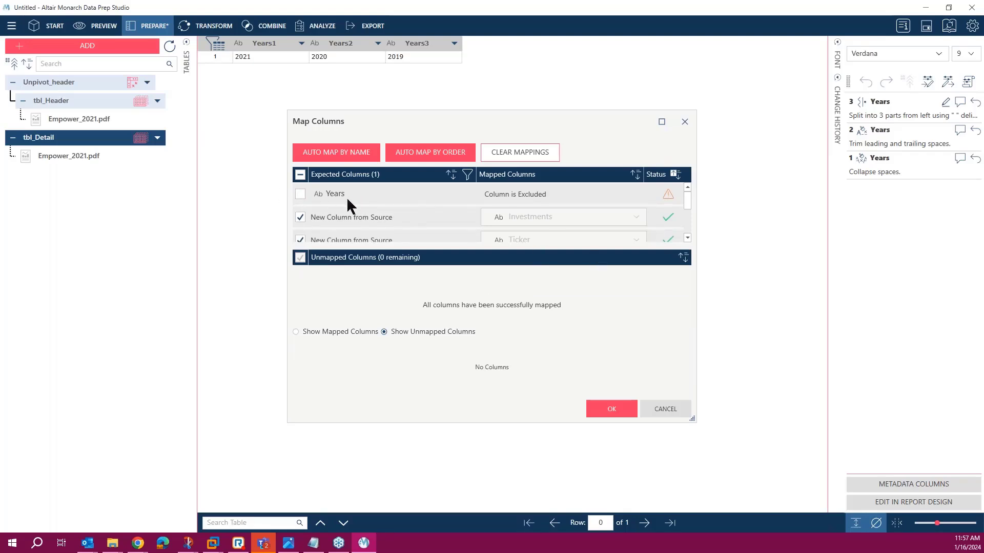
{"action": "left_click", "coordinate": [612, 410]}
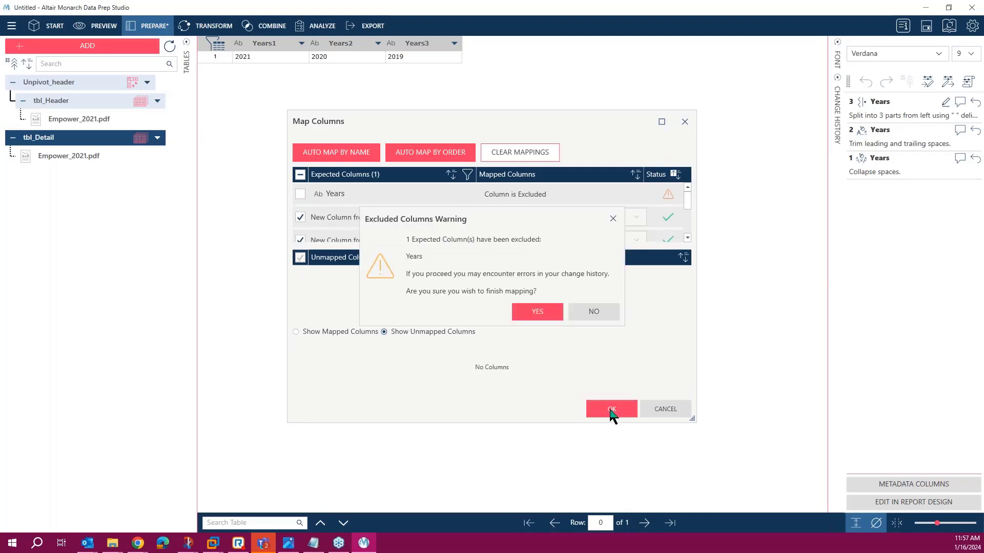
{"action": "left_click", "coordinate": [535, 312]}
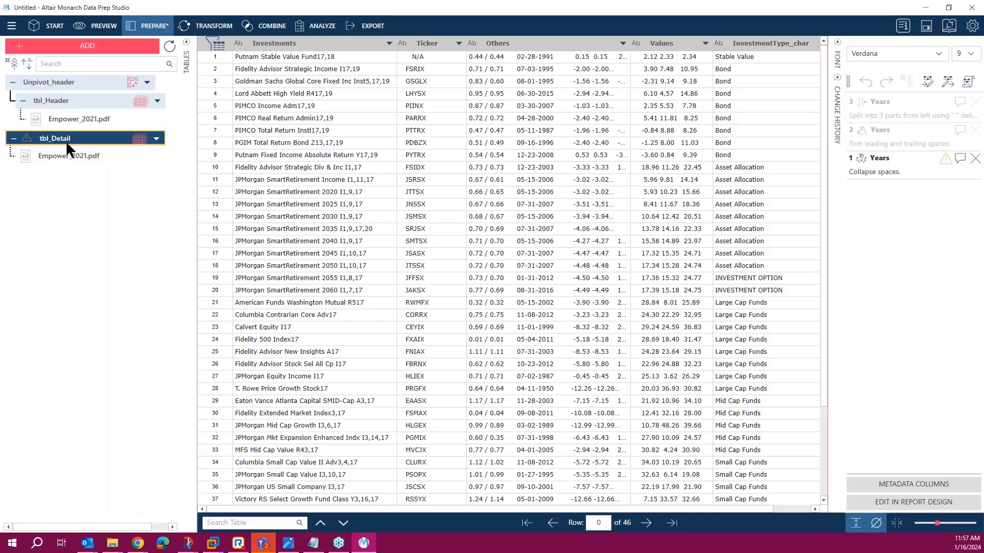
Reopen the report design of tbl_Detail and rename the Values field as Years.
{"action": "left_click", "coordinate": [914, 502]}
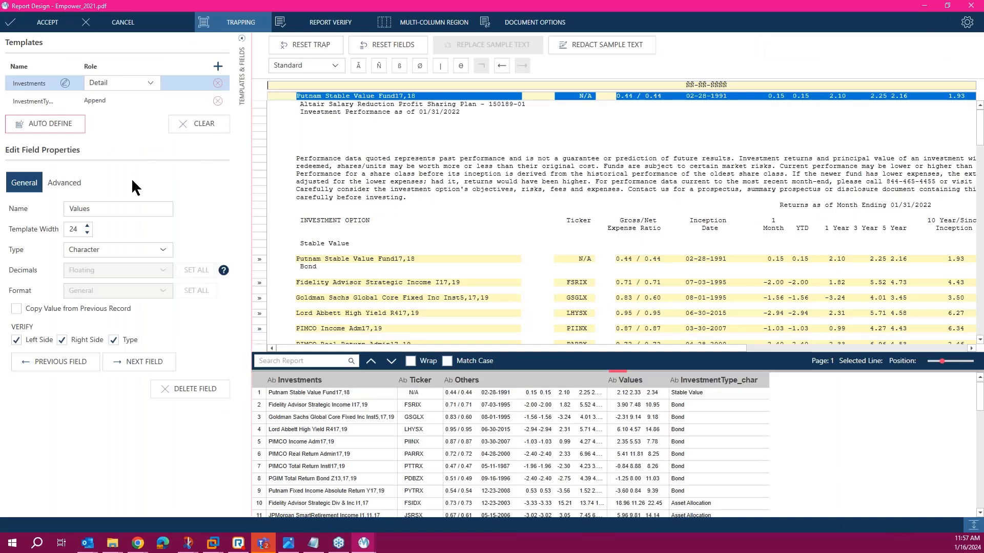
{"action": "double_click", "coordinate": [93, 209]}
{"action": "type", "text": "Years"}
{"action": "left_click", "coordinate": [180, 211]}
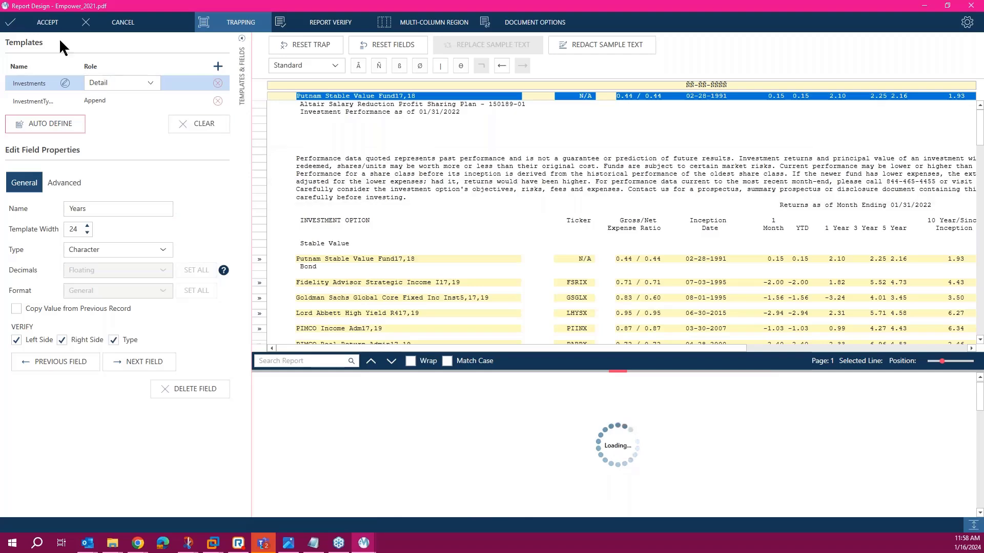
Accept the design and map the unmapped Years column into tbl_Detail, finishing the mapping with the Values column excluded.
{"action": "left_click", "coordinate": [43, 23]}
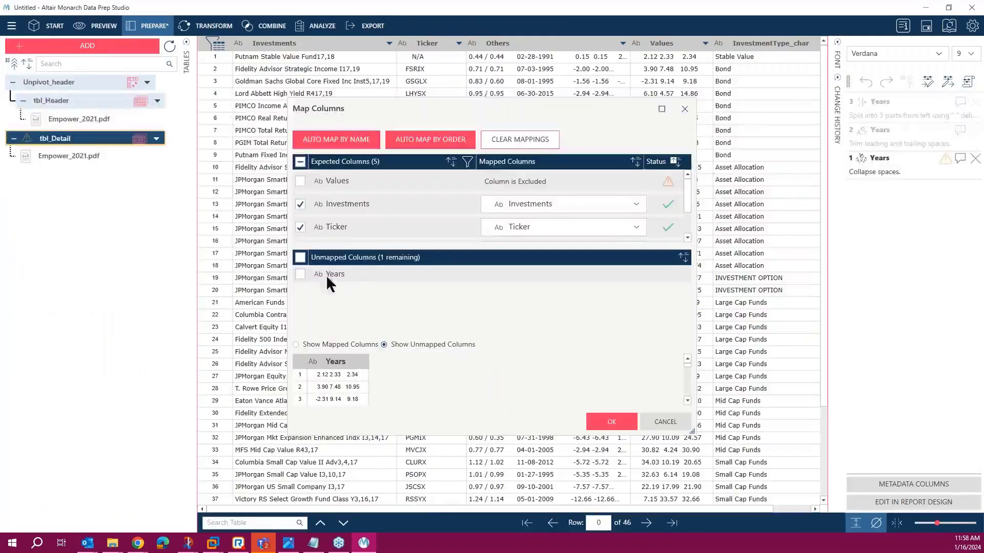
{"action": "left_click", "coordinate": [302, 272]}
{"action": "left_click", "coordinate": [607, 423]}
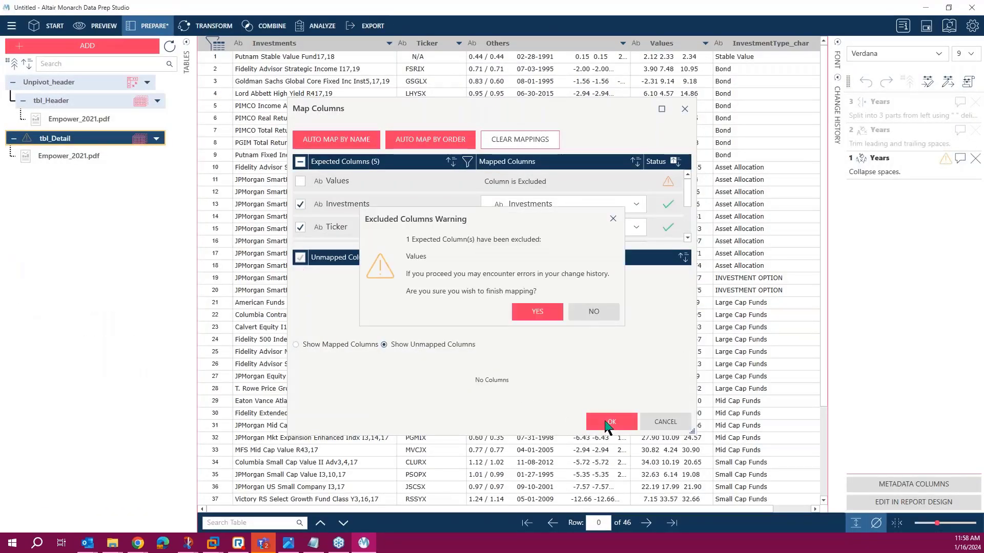
{"action": "left_click", "coordinate": [541, 304]}
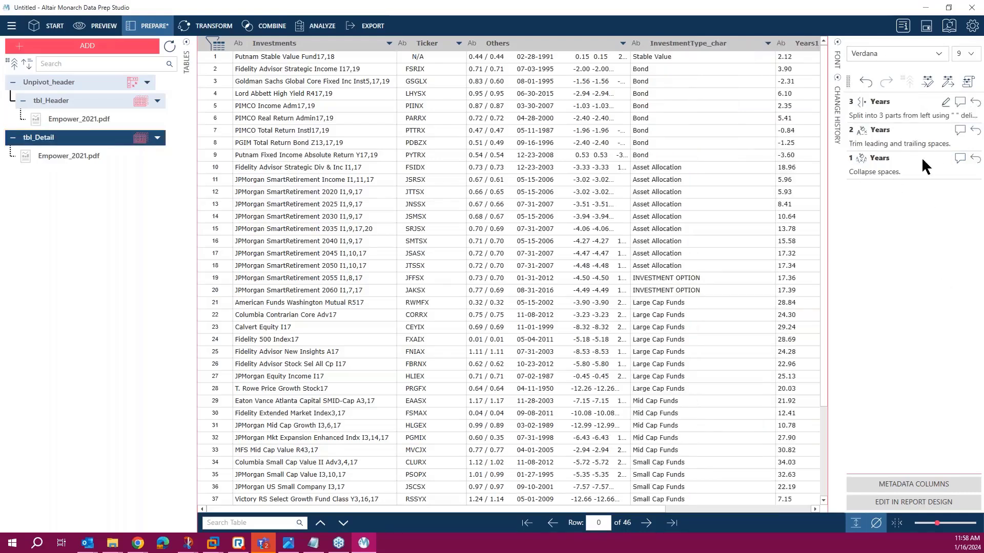
Compare the change histories of tbl_Header and tbl_Detail and examine the split Years columns in tbl_Detail.
{"action": "left_click", "coordinate": [89, 99]}
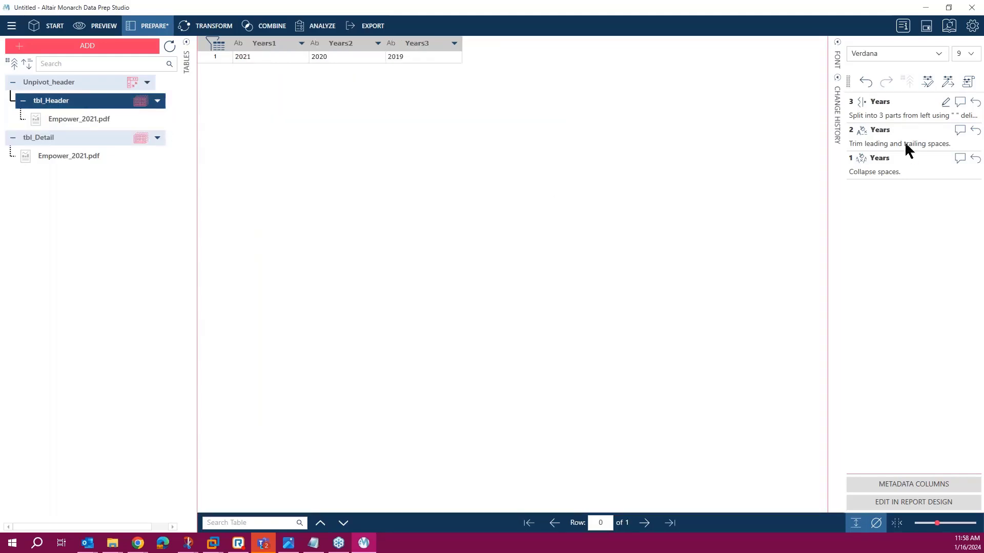
{"action": "left_click", "coordinate": [109, 135]}
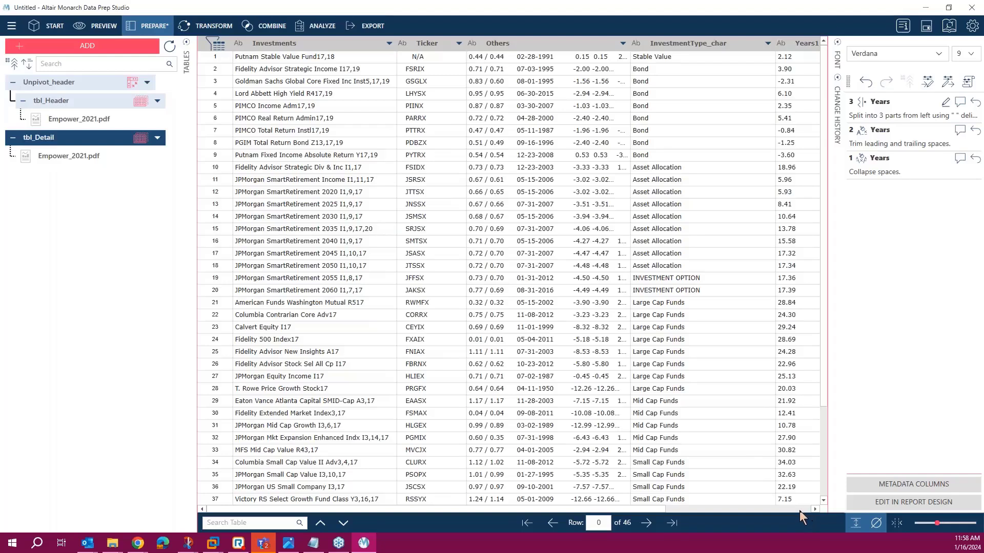
{"action": "left_click", "coordinate": [801, 509]}
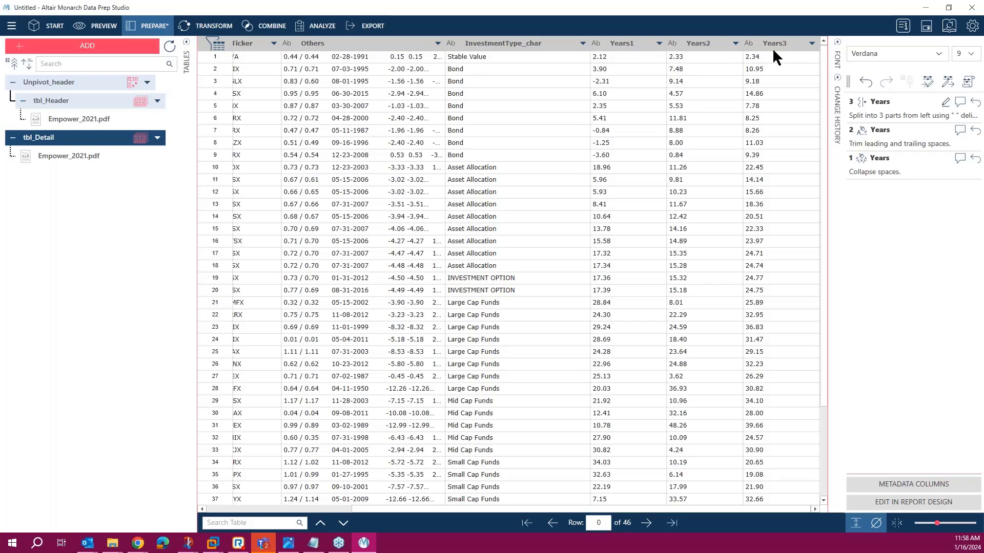
{"action": "scroll", "coordinate": [770, 53], "scroll_direction": "down", "scroll_amount": 3}
{"action": "scroll", "coordinate": [768, 62], "scroll_direction": "up", "scroll_amount": 3}
{"action": "left_click", "coordinate": [73, 162]}
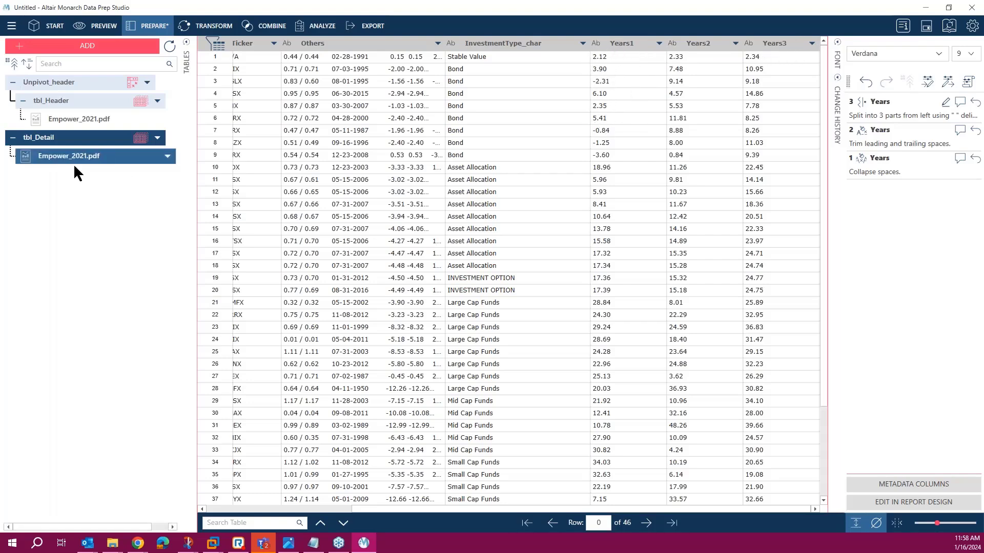
Unpivot tbl_Detail on Years1, Years2 and Years3, keeping Investments, Ticker, Others and InvestmentType_char as attribute columns.
{"action": "left_click", "coordinate": [220, 31]}
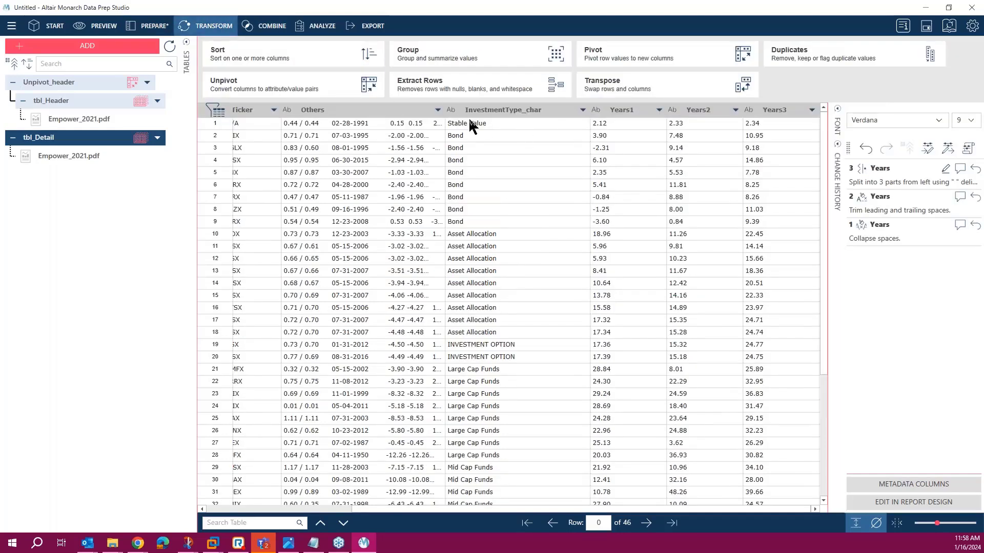
{"action": "left_click", "coordinate": [246, 91]}
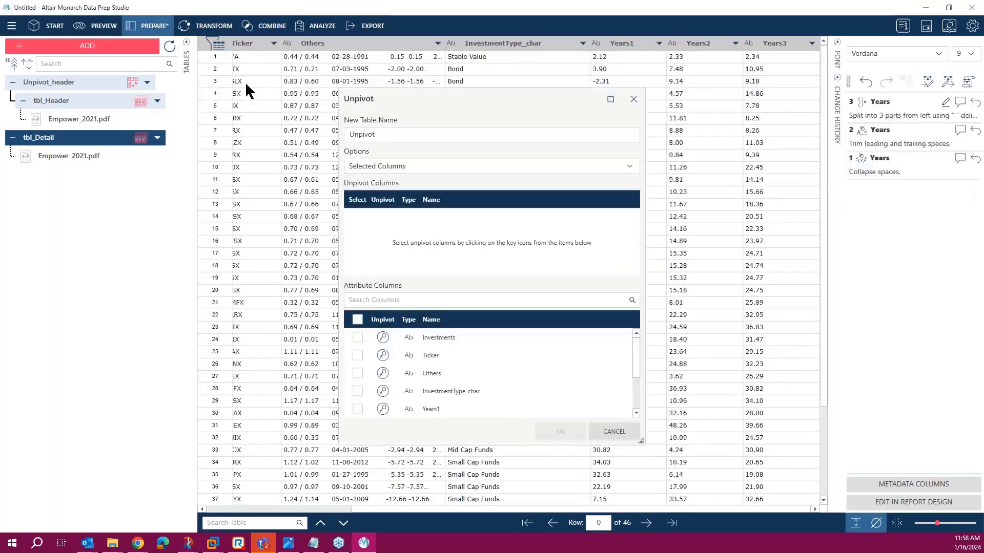
{"action": "left_click_drag", "start_coordinate": [509, 101], "coordinate": [383, 73]}
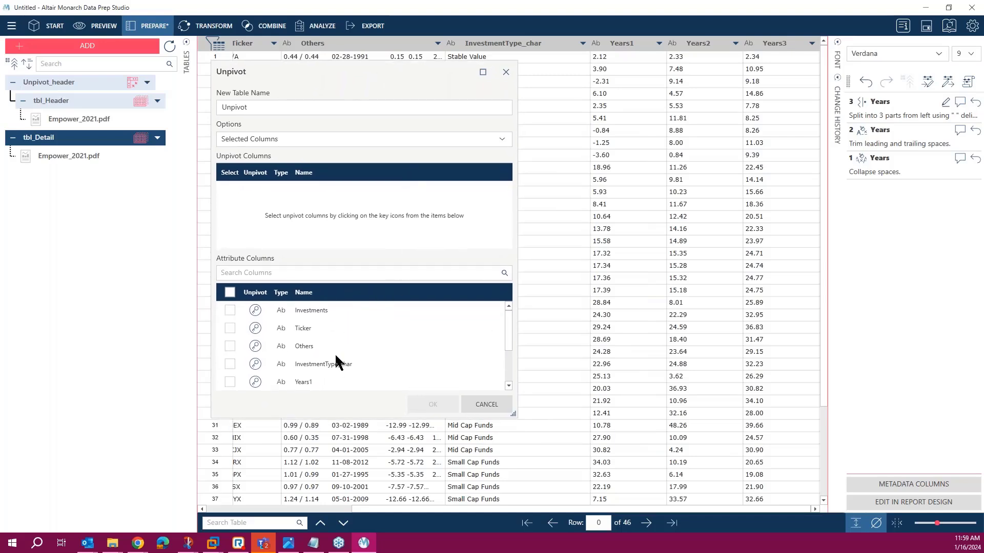
{"action": "scroll", "coordinate": [331, 362], "scroll_direction": "down", "scroll_amount": 2}
{"action": "left_click", "coordinate": [255, 328]}
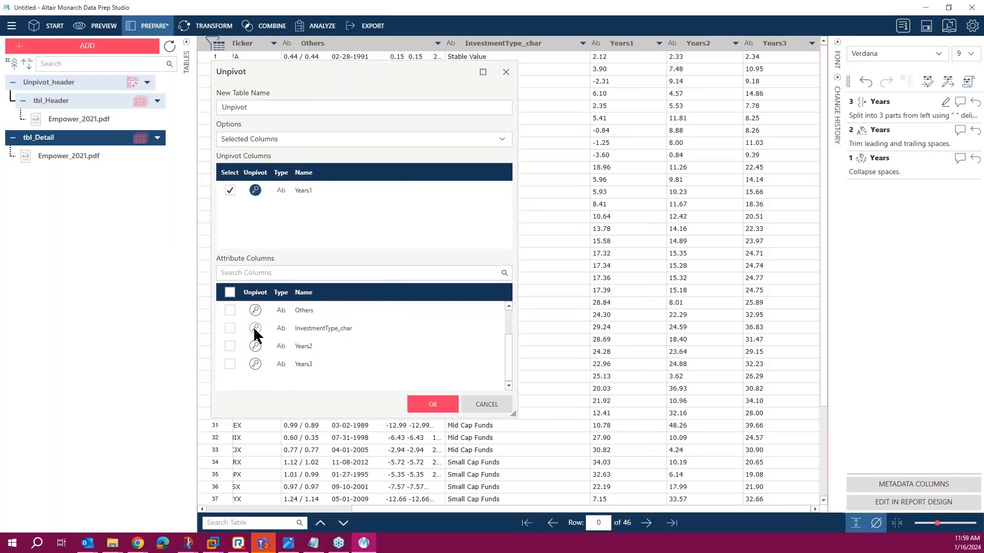
{"action": "left_click", "coordinate": [255, 346]}
{"action": "left_click", "coordinate": [256, 364]}
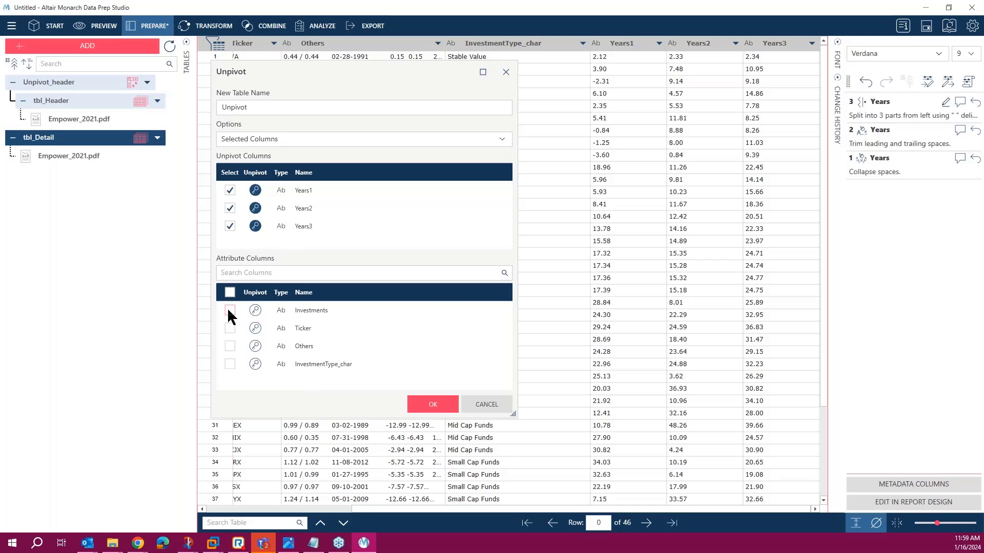
{"action": "left_click", "coordinate": [229, 292]}
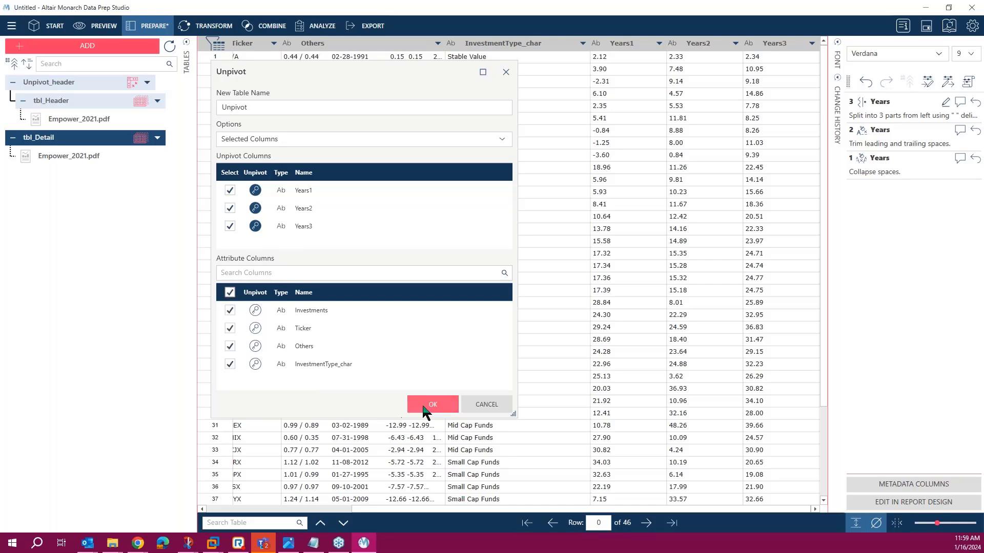
{"action": "left_click", "coordinate": [422, 403]}
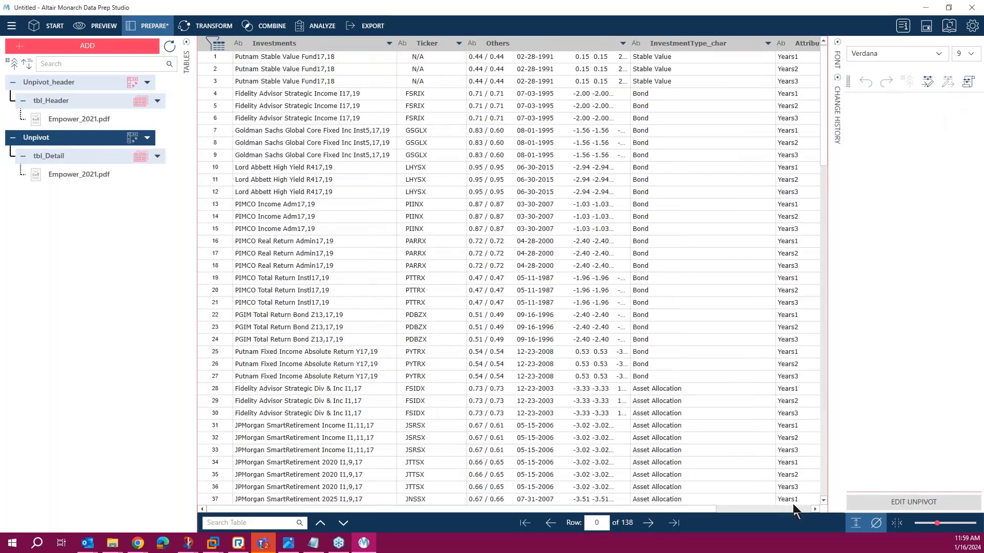
Compare the Attribute columns and their values in the Unpivot and Unpivot_header tables.
{"action": "left_click", "coordinate": [801, 510]}
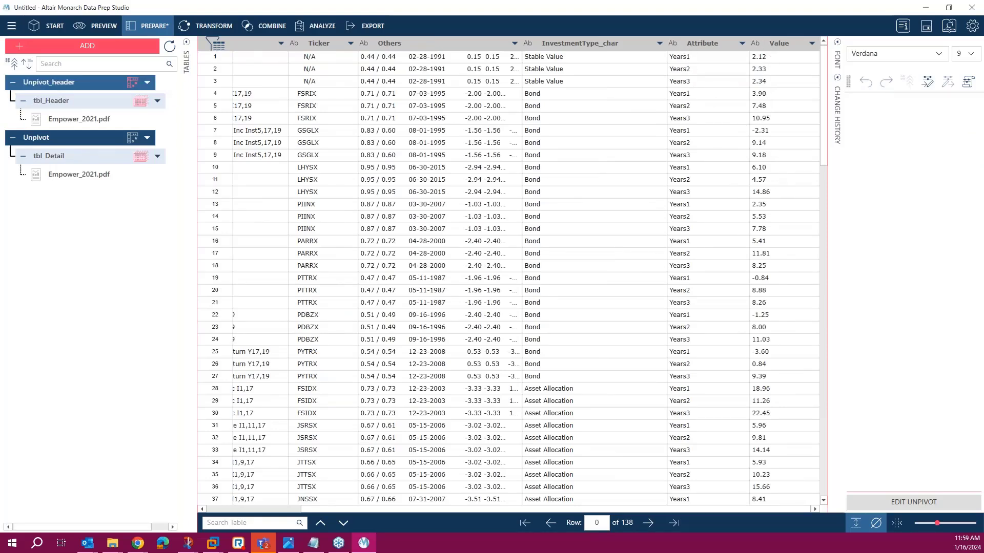
{"action": "left_click", "coordinate": [76, 83]}
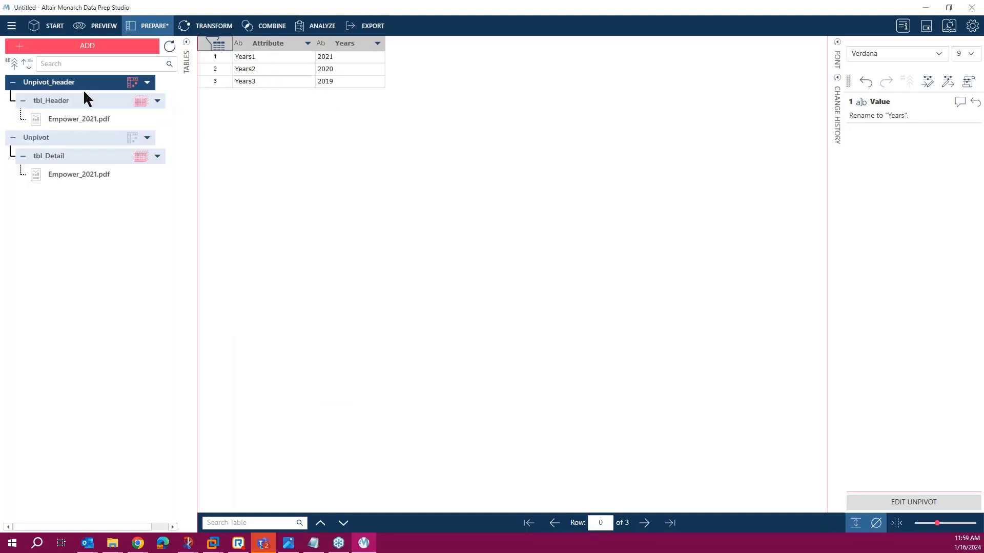
{"action": "left_click", "coordinate": [73, 138]}
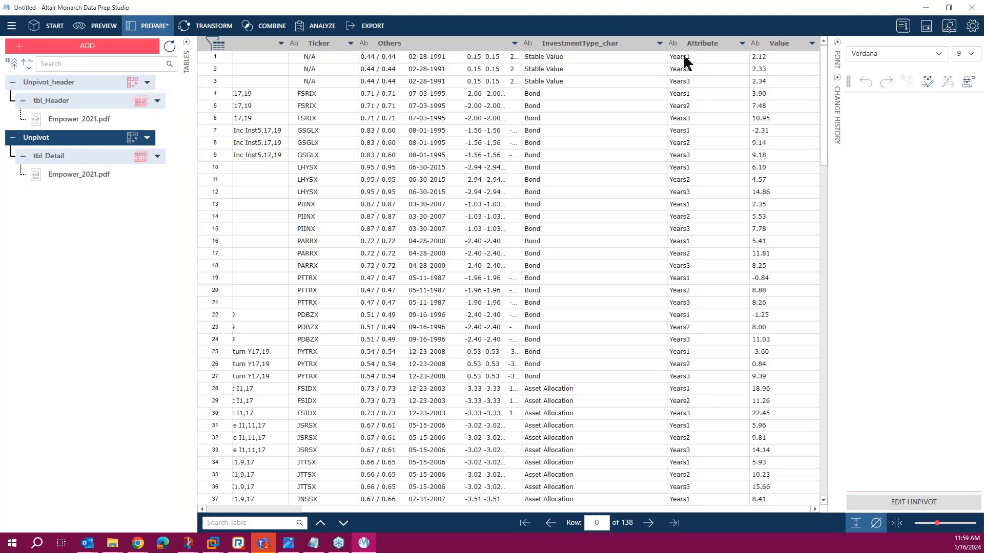
{"action": "left_click", "coordinate": [117, 80]}
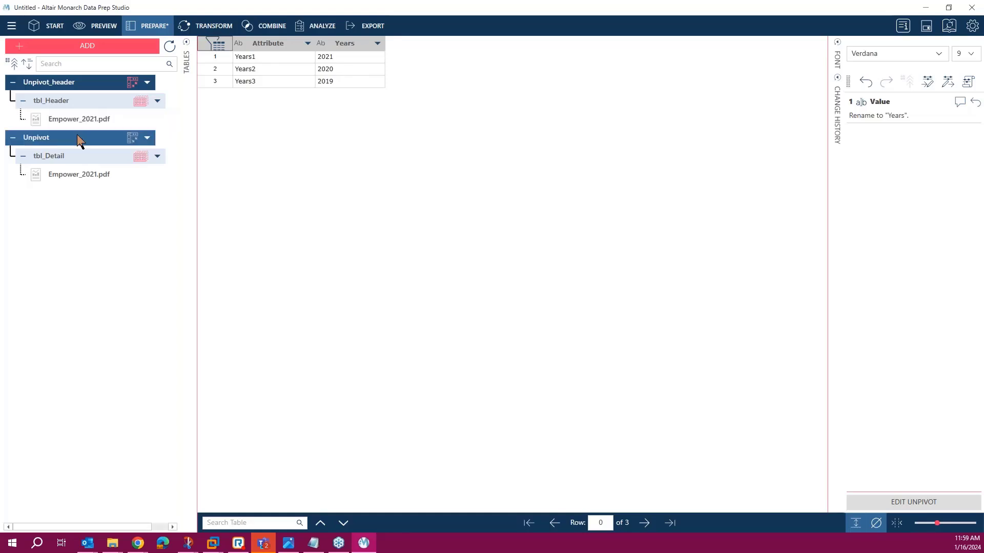
{"action": "left_click", "coordinate": [81, 140]}
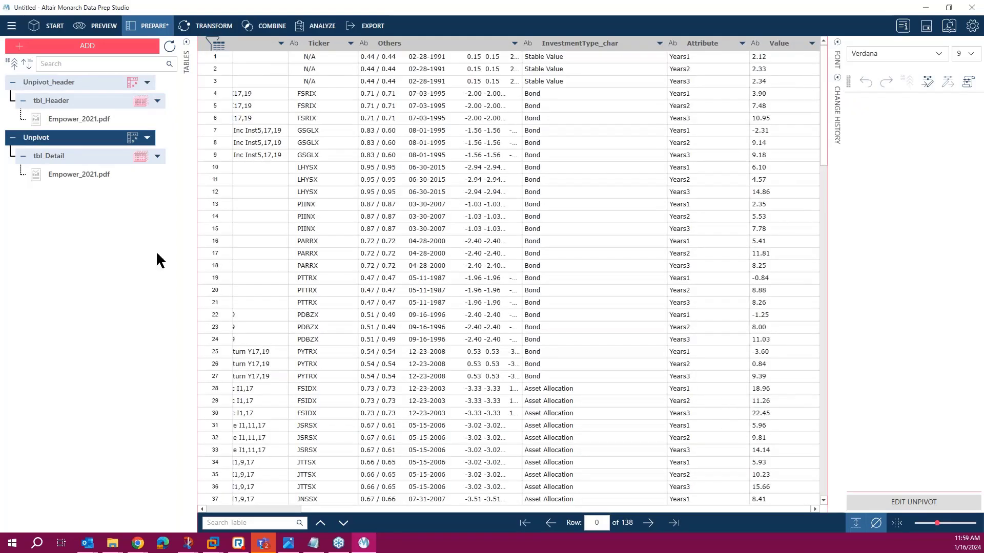
Rename the Unpivot table as Unpivot_detail.
{"action": "left_click", "coordinate": [275, 28]}
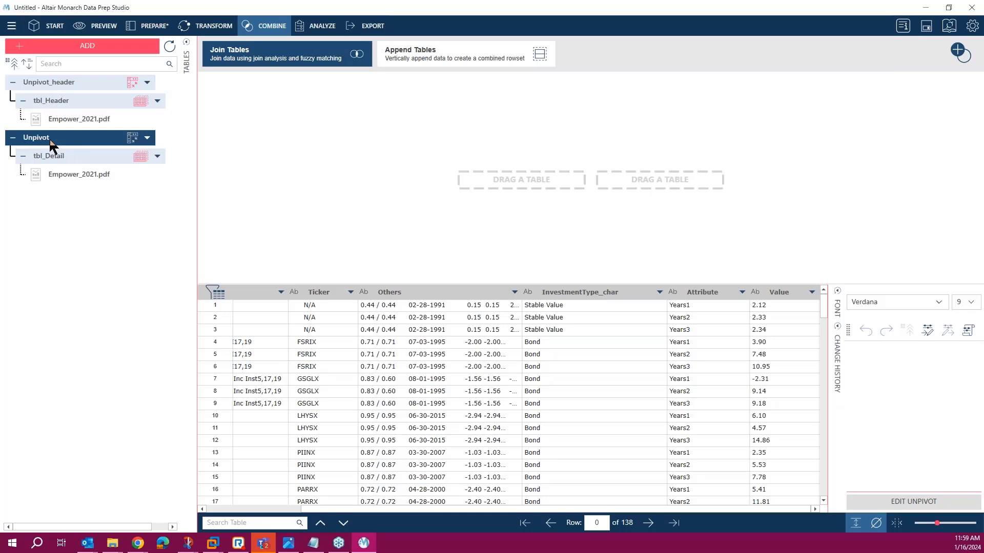
{"action": "left_click", "coordinate": [147, 25]}
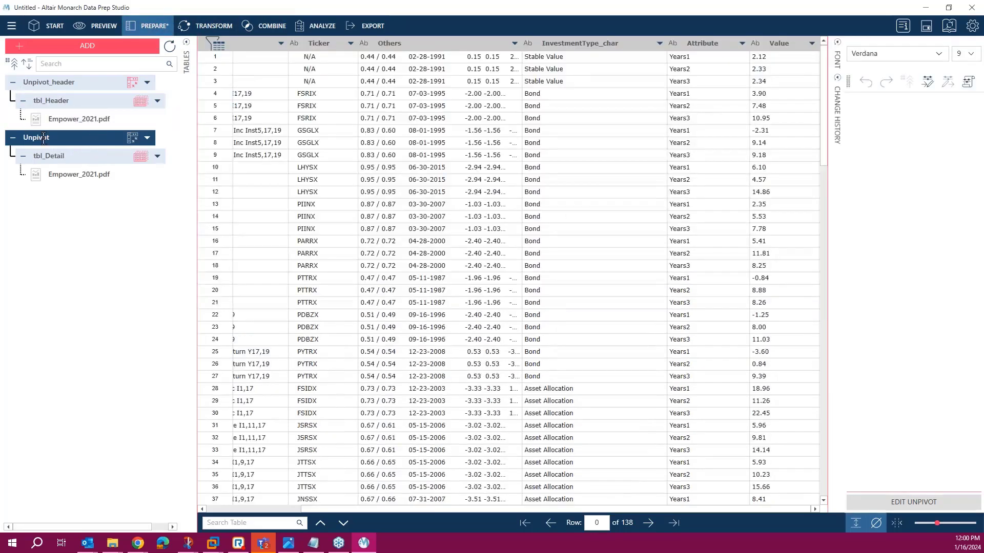
{"action": "left_click", "coordinate": [51, 138]}
{"action": "key", "text": "End"}
{"action": "type", "text": "_detail"}
{"action": "key", "text": "Return"}
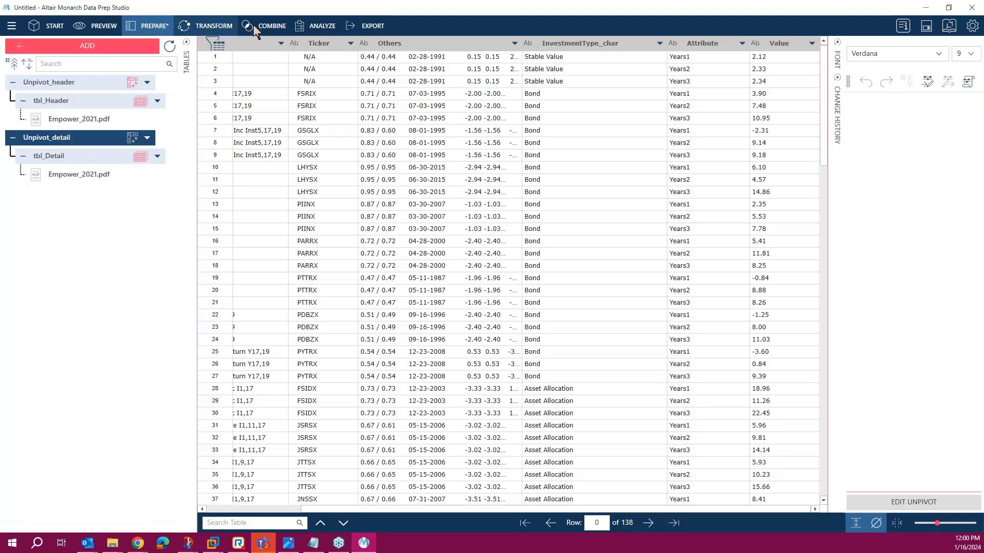
Start a join with Unpivot_detail as the first table and Unpivot_header as the second.
{"action": "left_click", "coordinate": [274, 30]}
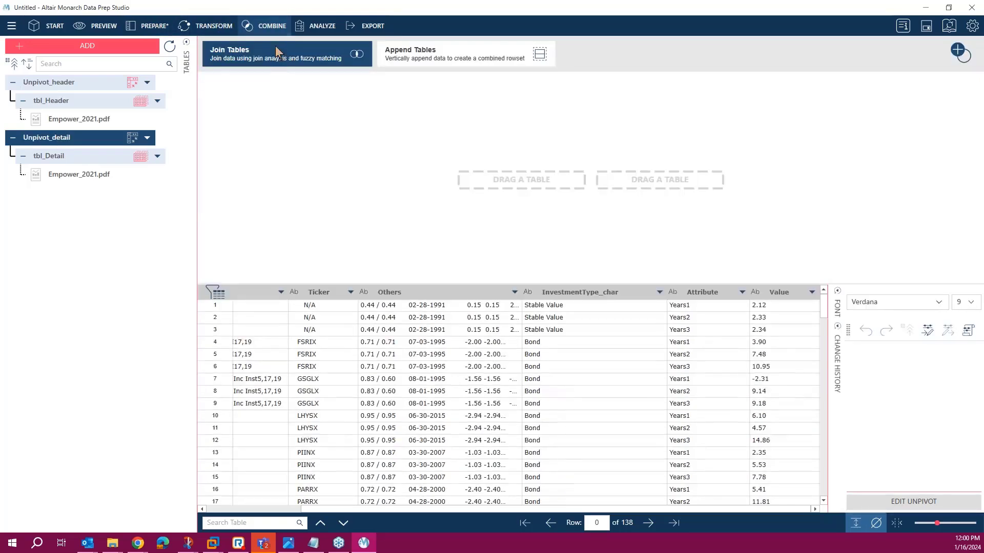
{"action": "double_click", "coordinate": [47, 138]}
{"action": "left_click", "coordinate": [49, 85]}
{"action": "double_click", "coordinate": [50, 85]}
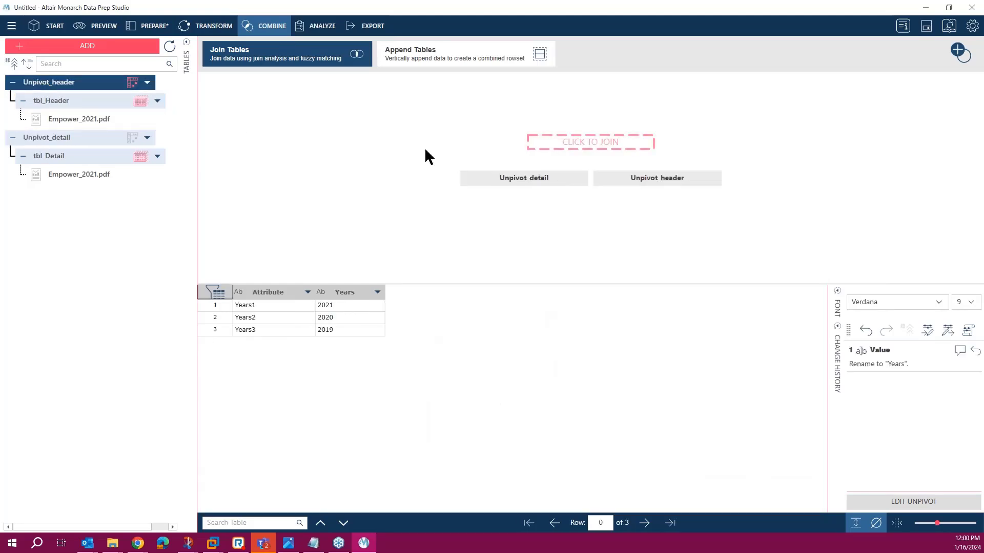
{"action": "left_click", "coordinate": [588, 148]}
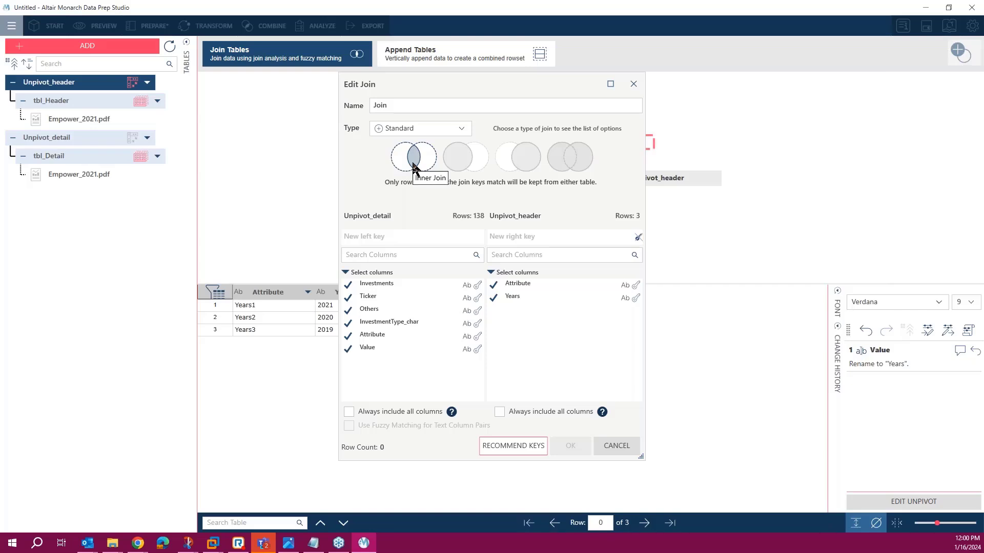
Create the inner join with Attribute as the key on both sides, excluding both Attribute columns from the output.
{"action": "left_click", "coordinate": [636, 286]}
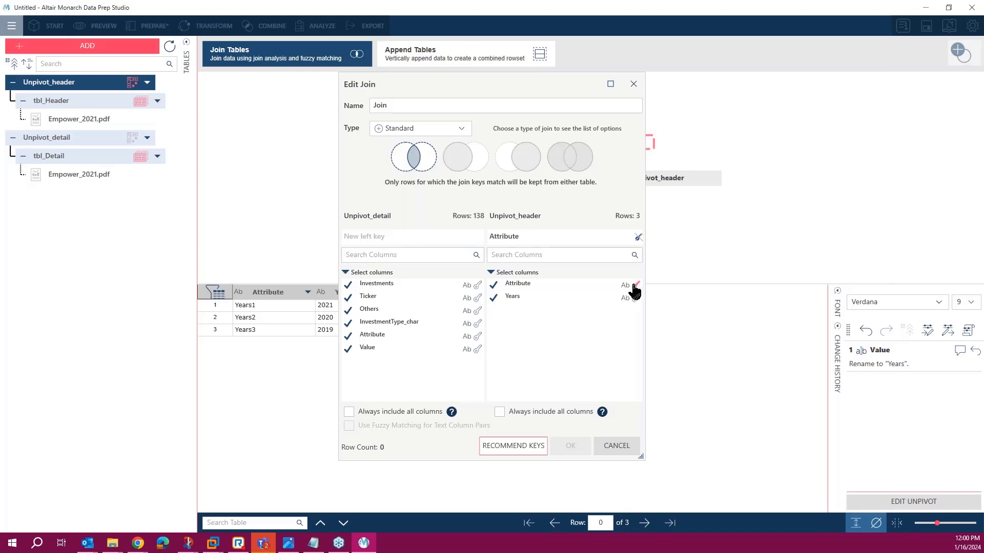
{"action": "left_click", "coordinate": [478, 337]}
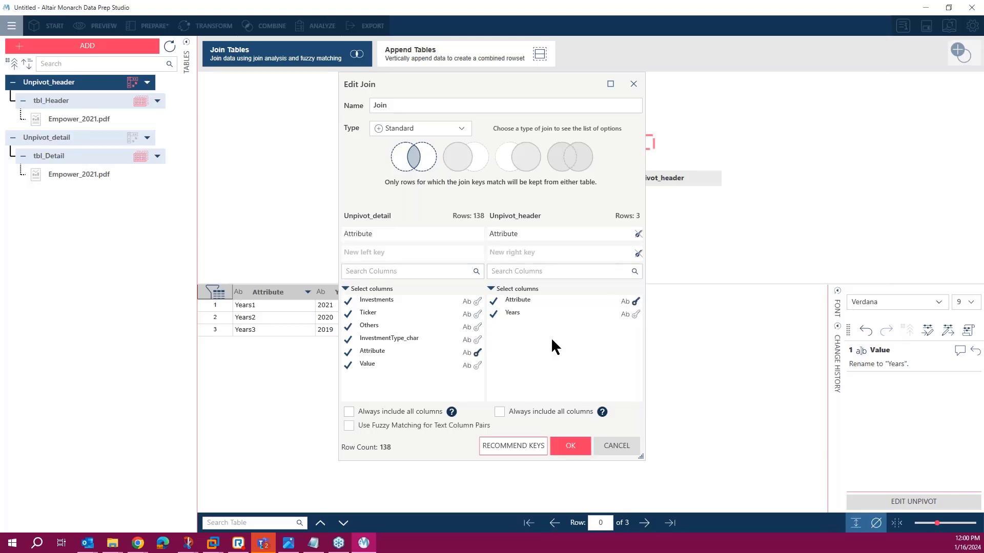
{"action": "left_click", "coordinate": [494, 313]}
{"action": "left_click", "coordinate": [348, 354]}
{"action": "left_click", "coordinate": [570, 447]}
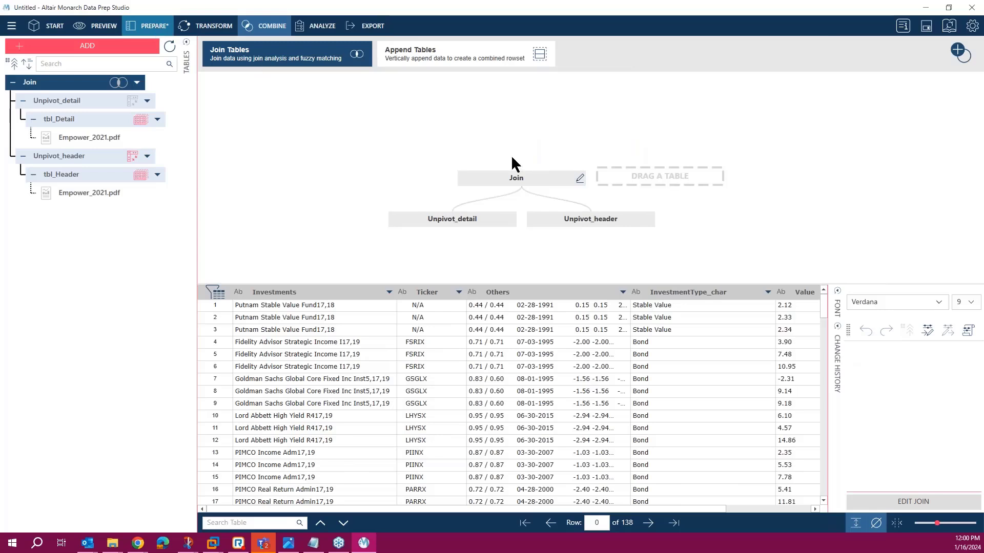
Compare the joined table's investment types and yearly values with the report layouts in 3year_financial_reports.png.
{"action": "left_click", "coordinate": [838, 42]}
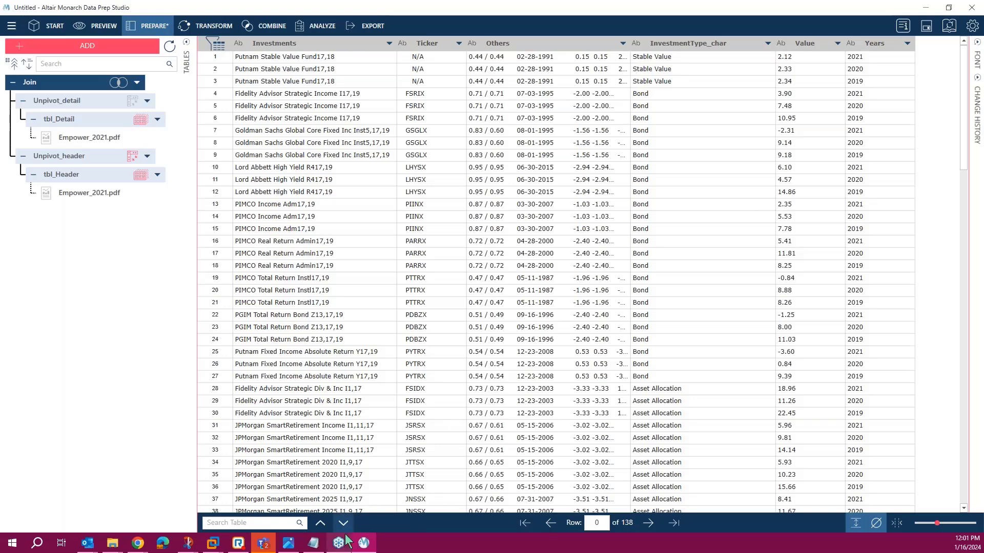
{"action": "left_click", "coordinate": [288, 543]}
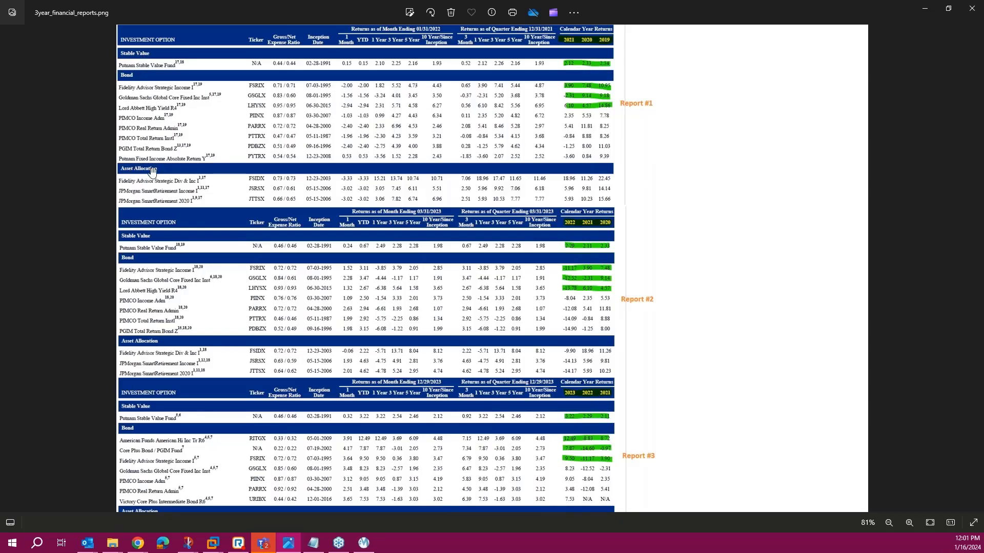
{"action": "left_click", "coordinate": [924, 10]}
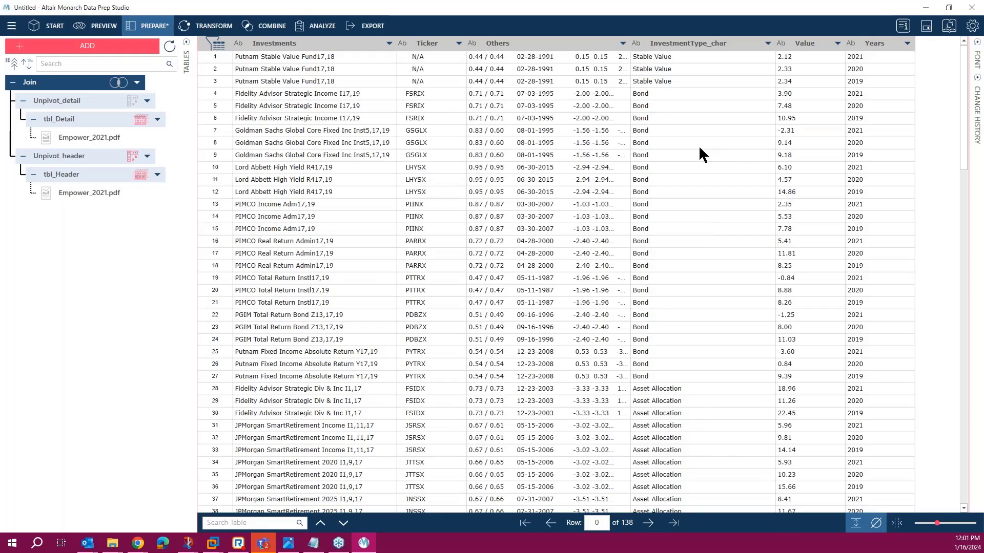
Start a new lookup column based on InvestmentType_char and import its distinct values as the lookup inputs.
{"action": "left_click", "coordinate": [767, 43]}
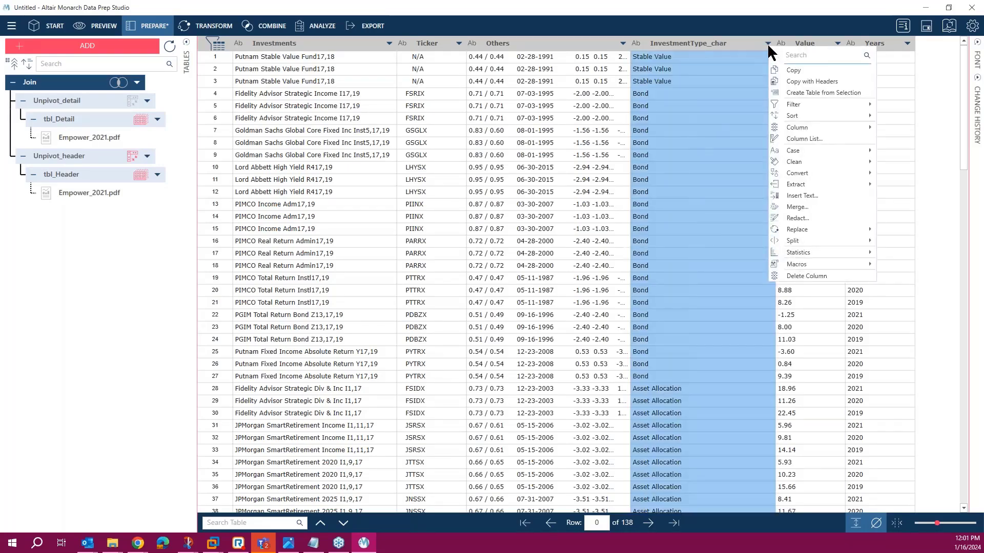
{"action": "mouse_move", "coordinate": [795, 127]}
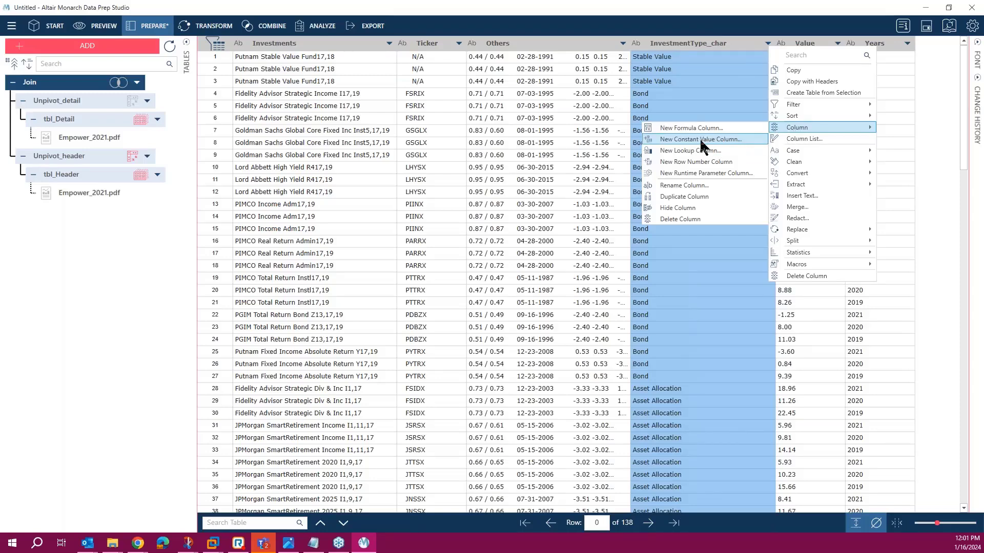
{"action": "left_click", "coordinate": [671, 150]}
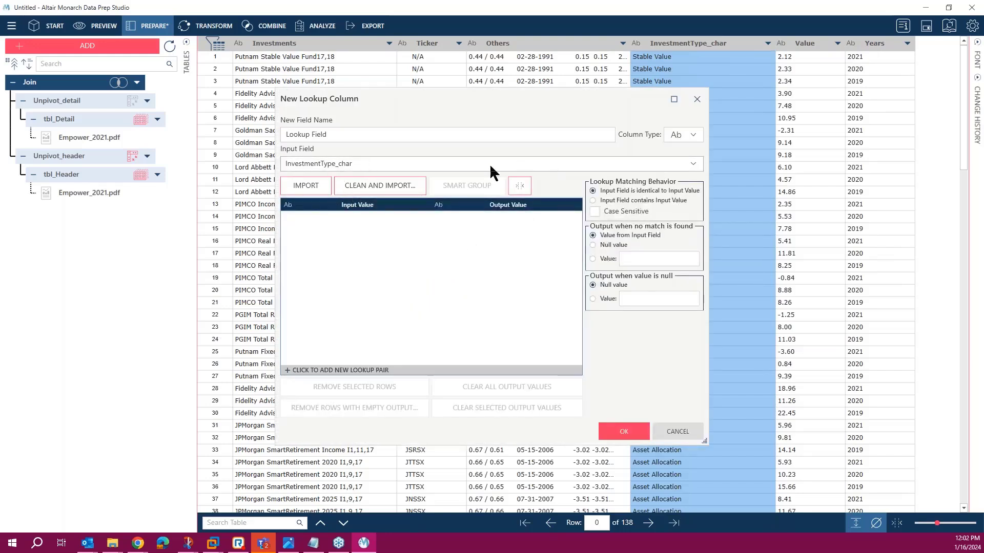
{"action": "left_click", "coordinate": [691, 163]}
{"action": "left_click", "coordinate": [692, 163]}
{"action": "left_click", "coordinate": [306, 189]}
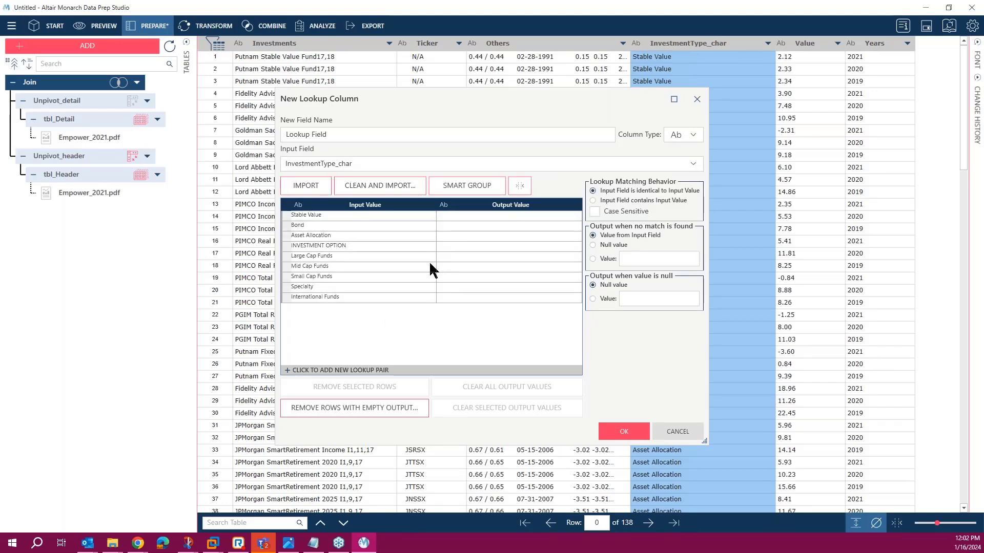
Set the lookup output values to 1 for Stable Value, 2 for Bond, 3 for Asset Allocation and 4 for INVESTMENT OPTION.
{"action": "left_click", "coordinate": [441, 217]}
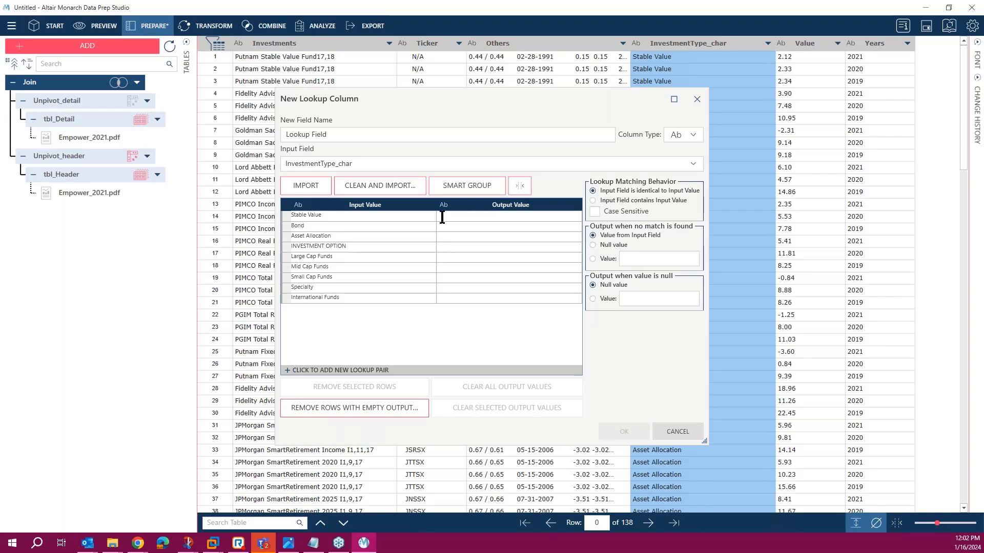
{"action": "type", "text": "1"}
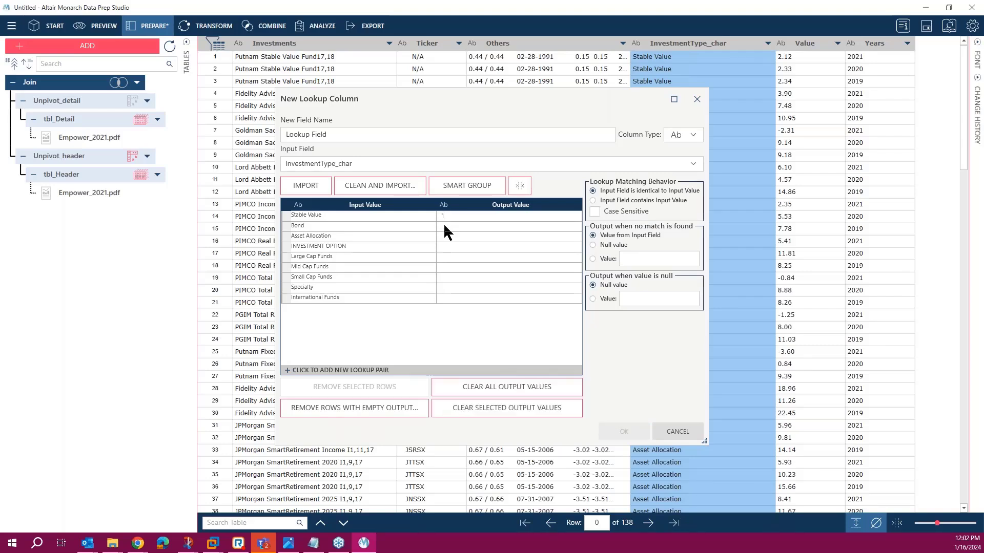
{"action": "left_click", "coordinate": [443, 222]}
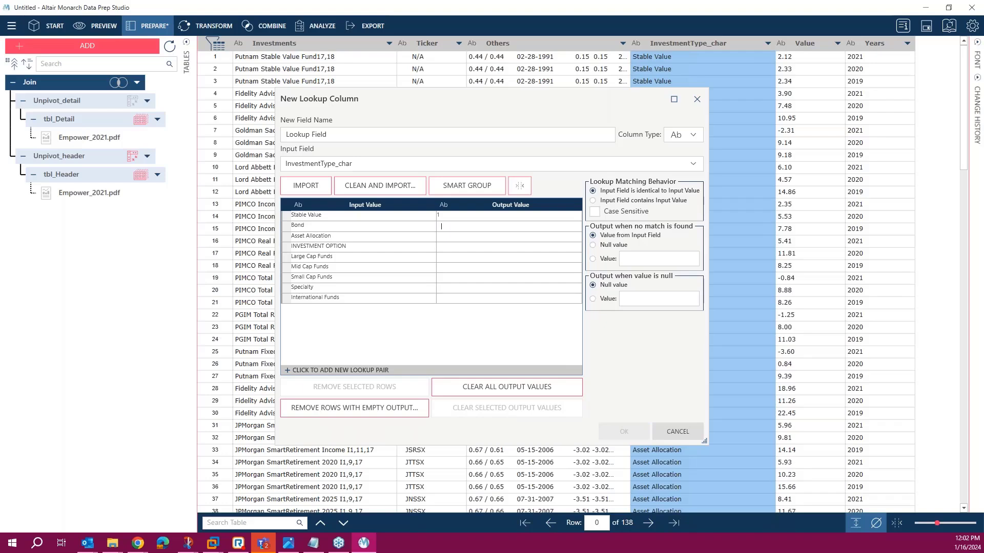
{"action": "type", "text": "2"}
{"action": "left_click", "coordinate": [448, 238]}
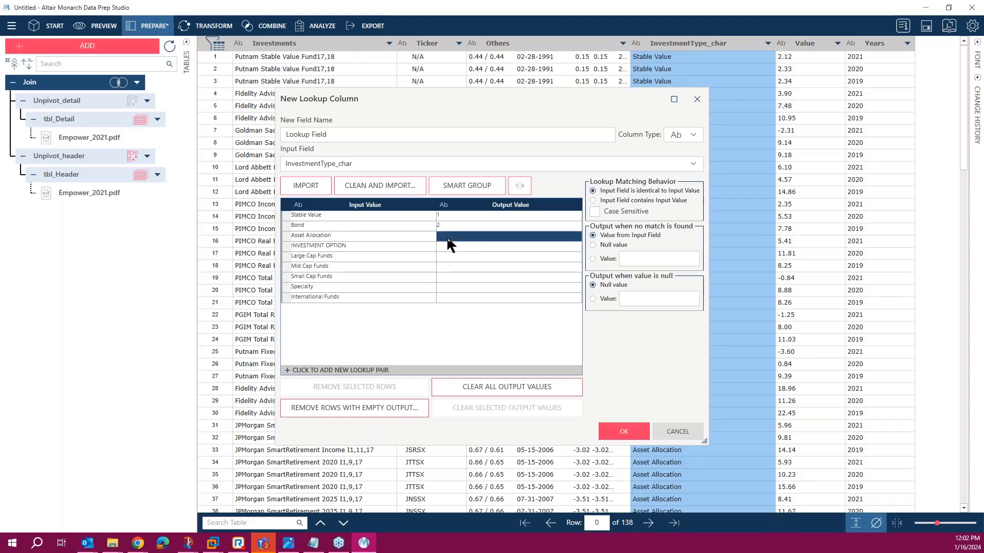
{"action": "left_click", "coordinate": [449, 239]}
{"action": "type", "text": "3"}
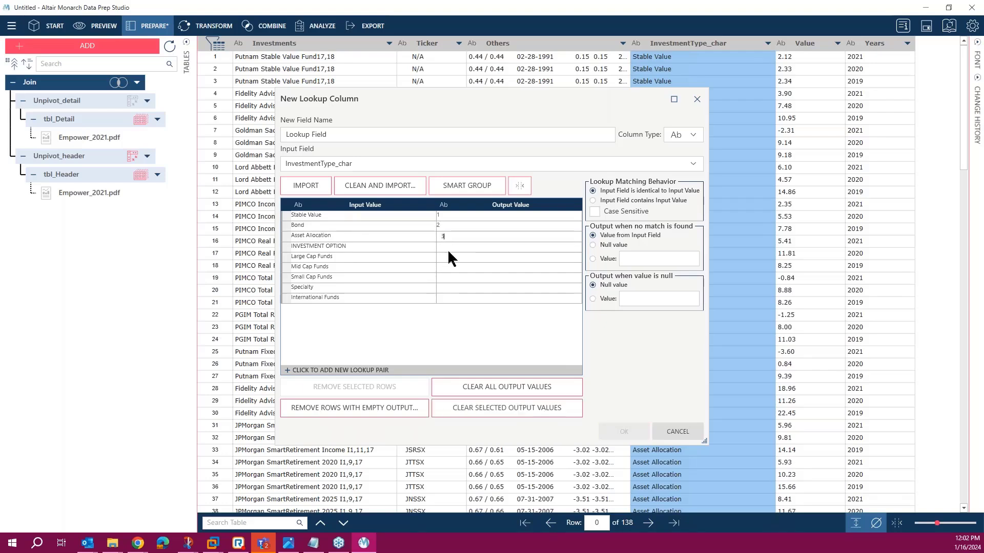
{"action": "left_click", "coordinate": [447, 249]}
{"action": "left_click", "coordinate": [448, 249]}
{"action": "type", "text": "4"}
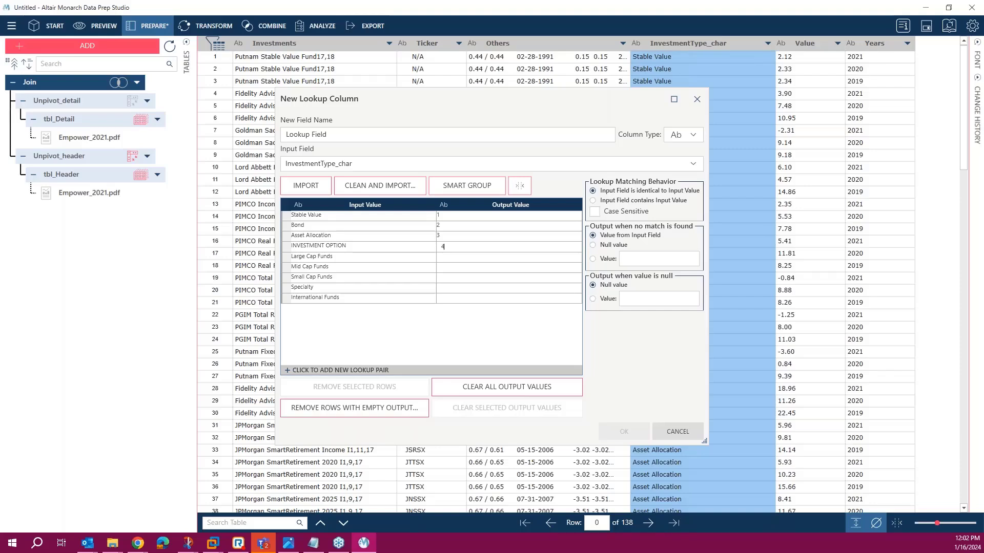
Set the lookup output values to 5 for Large Cap Funds, 6 for Mid Cap Funds, 7 for Small Cap Funds and 8 for International Funds.
{"action": "left_click", "coordinate": [447, 257]}
{"action": "left_click", "coordinate": [447, 257]}
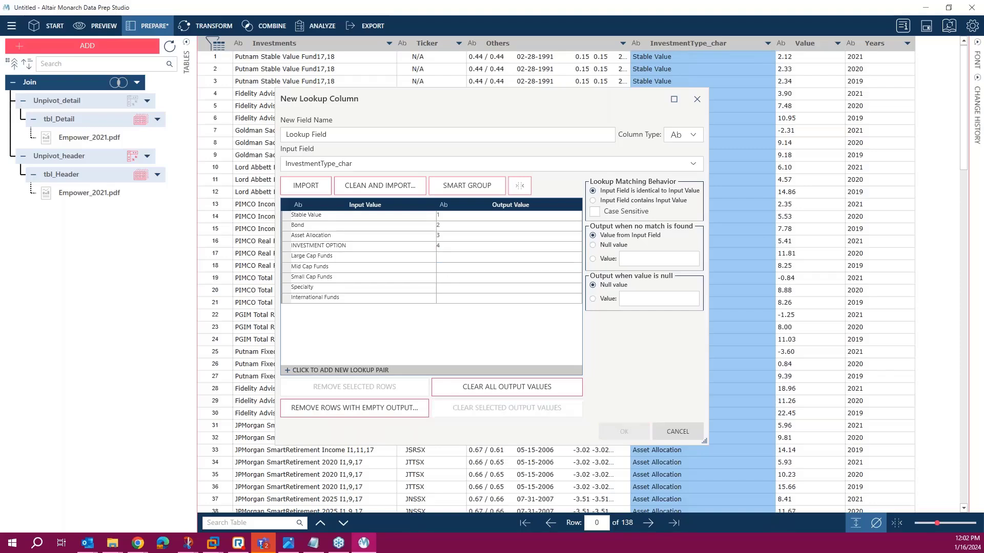
{"action": "type", "text": "5"}
{"action": "left_click", "coordinate": [445, 267]}
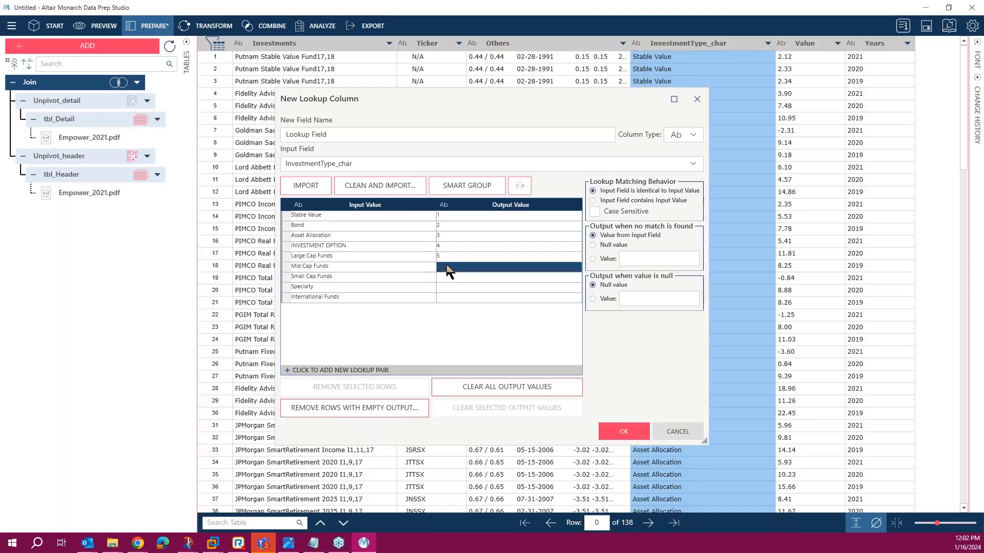
{"action": "left_click", "coordinate": [445, 267]}
{"action": "type", "text": "6"}
{"action": "left_click", "coordinate": [447, 275]}
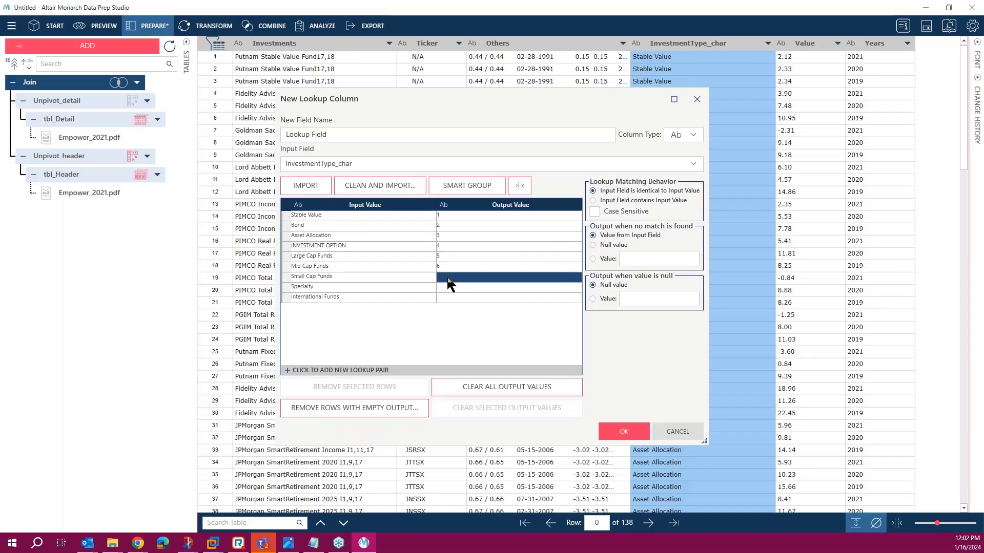
{"action": "left_click", "coordinate": [447, 276]}
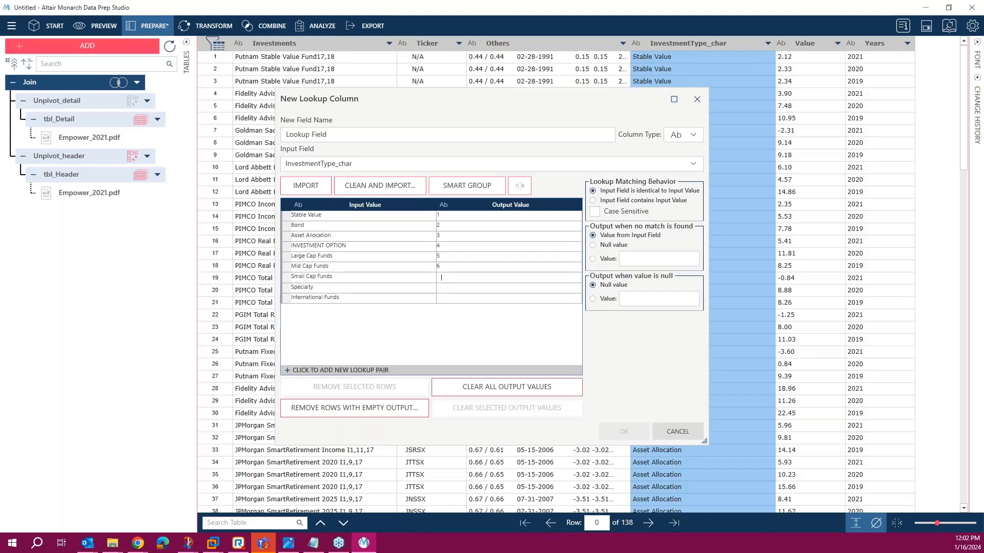
{"action": "left_click", "coordinate": [447, 287]}
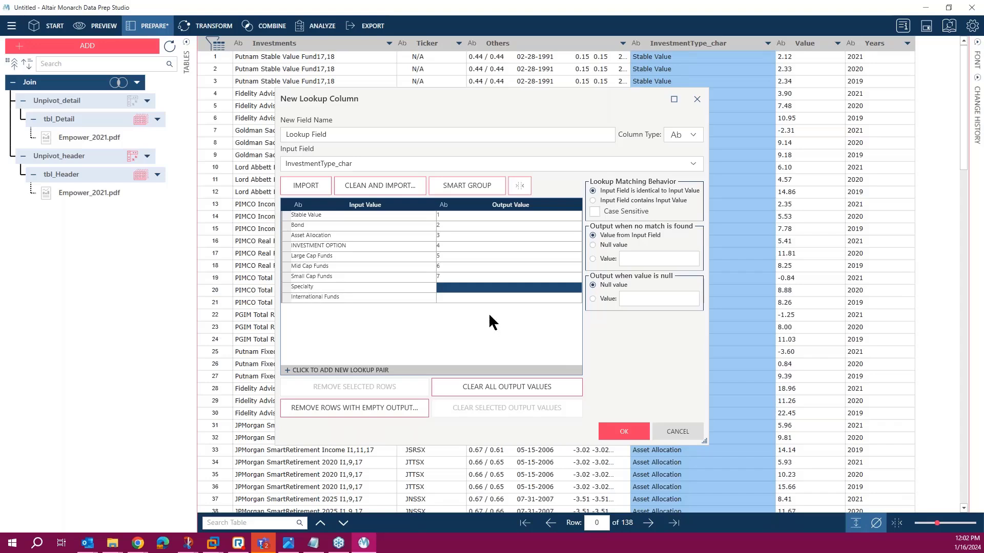
{"action": "left_click", "coordinate": [442, 297]}
{"action": "left_click", "coordinate": [441, 297]}
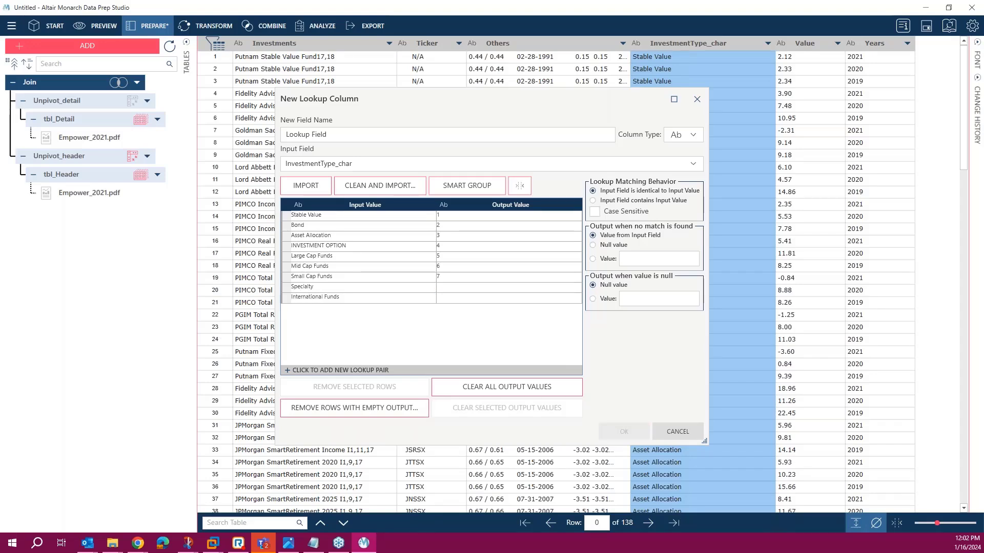
{"action": "type", "text": "8"}
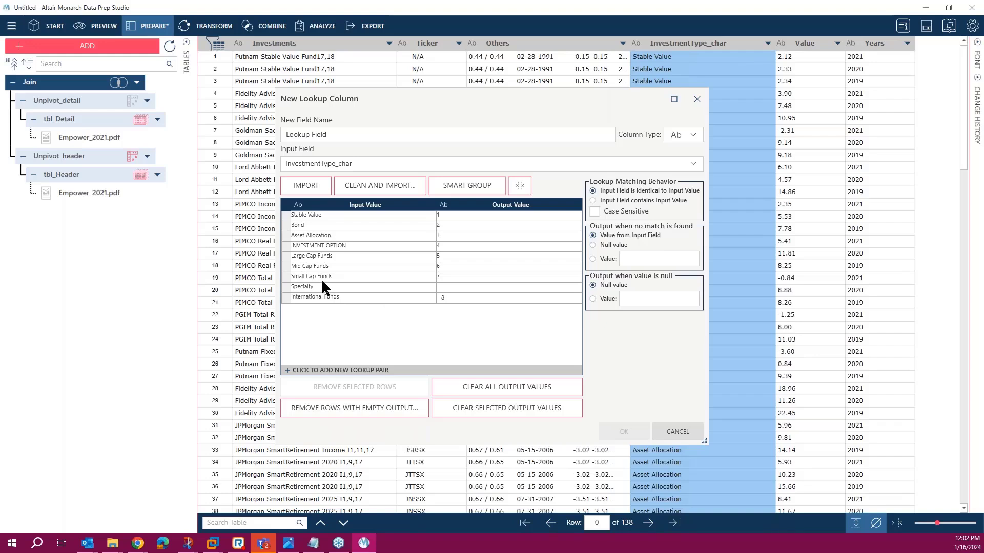
Set the output for unmatched values to -99 and create the lookup column.
{"action": "left_click", "coordinate": [592, 258]}
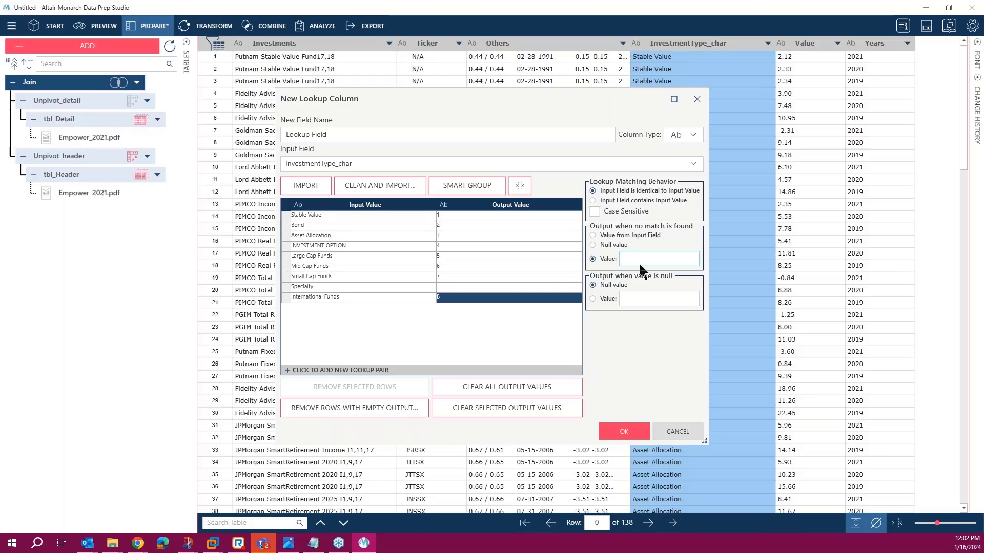
{"action": "type", "text": "-99"}
{"action": "left_click", "coordinate": [615, 429]}
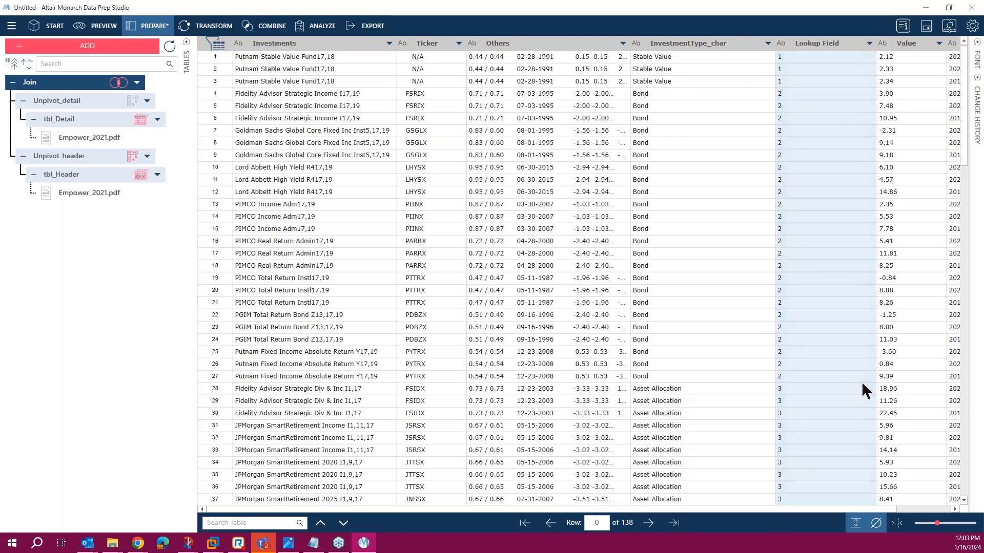
Reopen the InvestmentType_char lookup from the change history for editing and set the Specialty output value to 8.
{"action": "scroll", "coordinate": [861, 389], "scroll_direction": "down", "scroll_amount": 3}
{"action": "scroll", "coordinate": [861, 390], "scroll_direction": "down", "scroll_amount": 20}
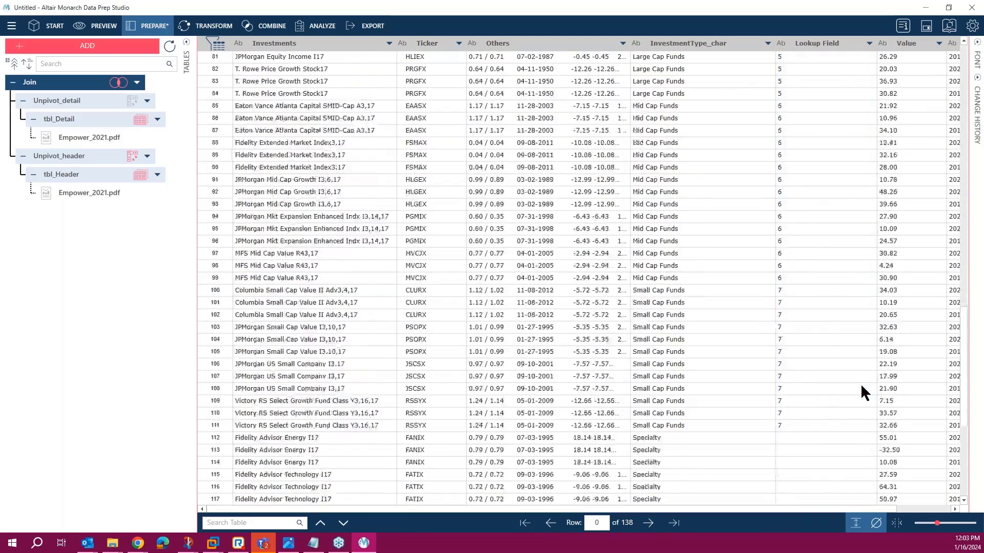
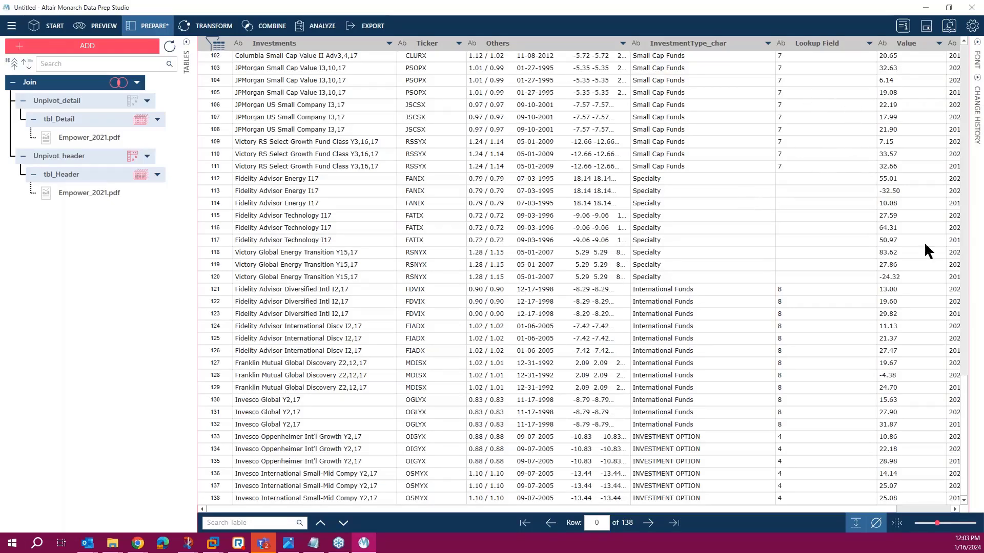
{"action": "left_click", "coordinate": [977, 43]}
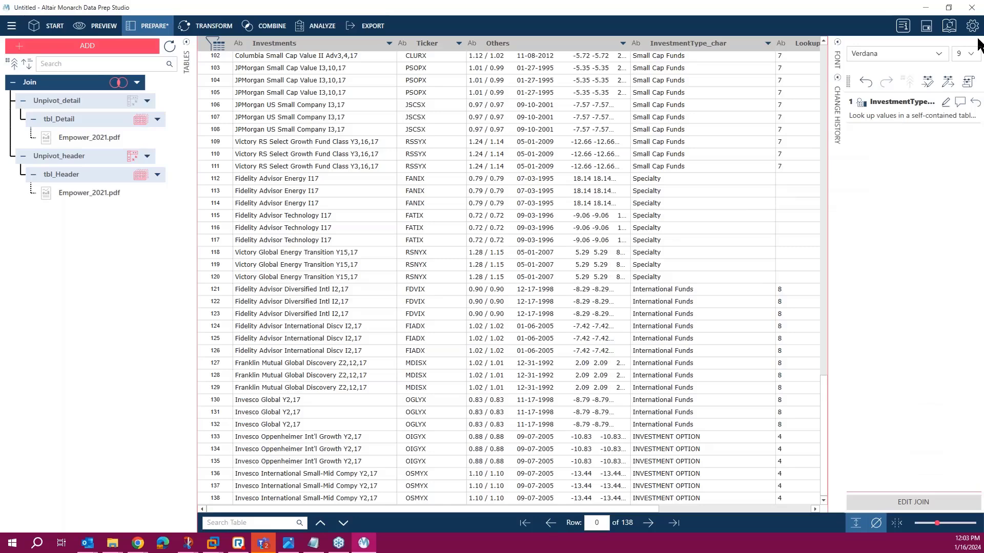
{"action": "left_click", "coordinate": [945, 102]}
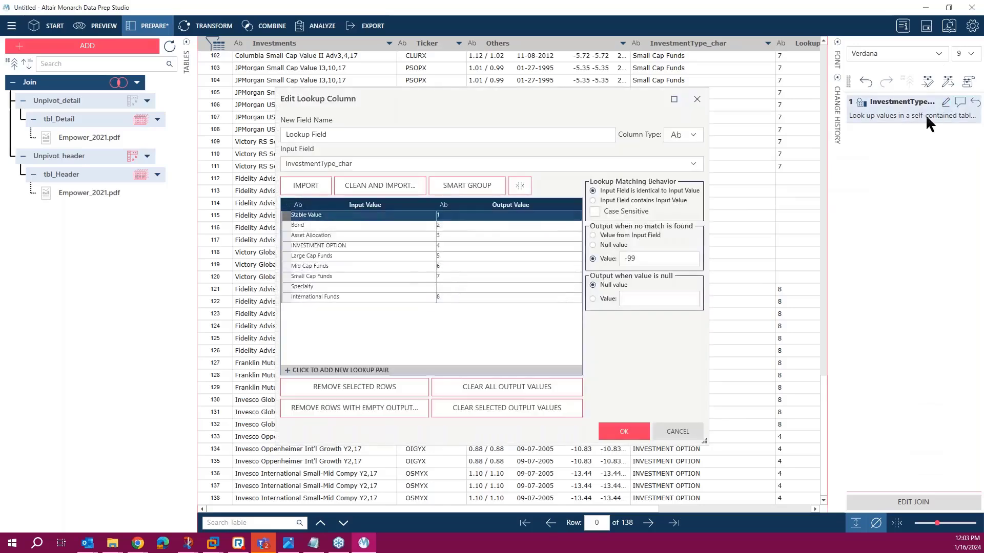
{"action": "left_click", "coordinate": [440, 288]}
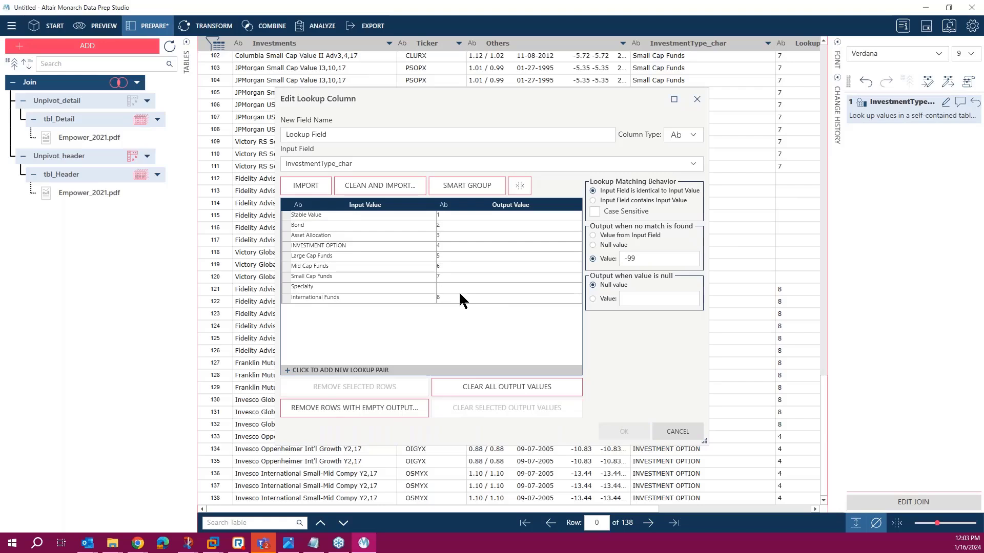
{"action": "type", "text": "9"}
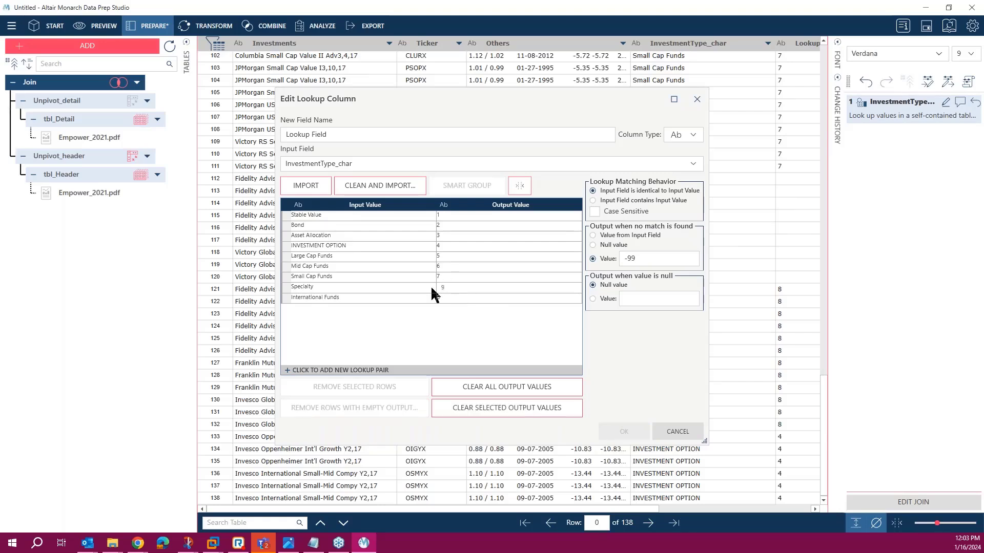
{"action": "key", "text": "BackSpace"}
{"action": "type", "text": "8"}
Set the output value for International Funds to 9 and apply the lookup changes.
{"action": "left_click", "coordinate": [447, 300]}
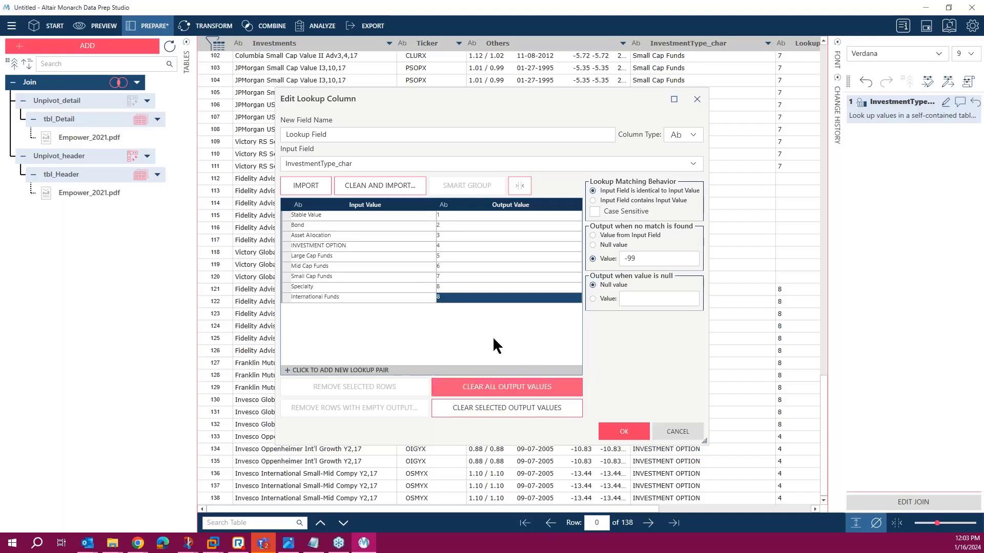
{"action": "left_click", "coordinate": [443, 297]}
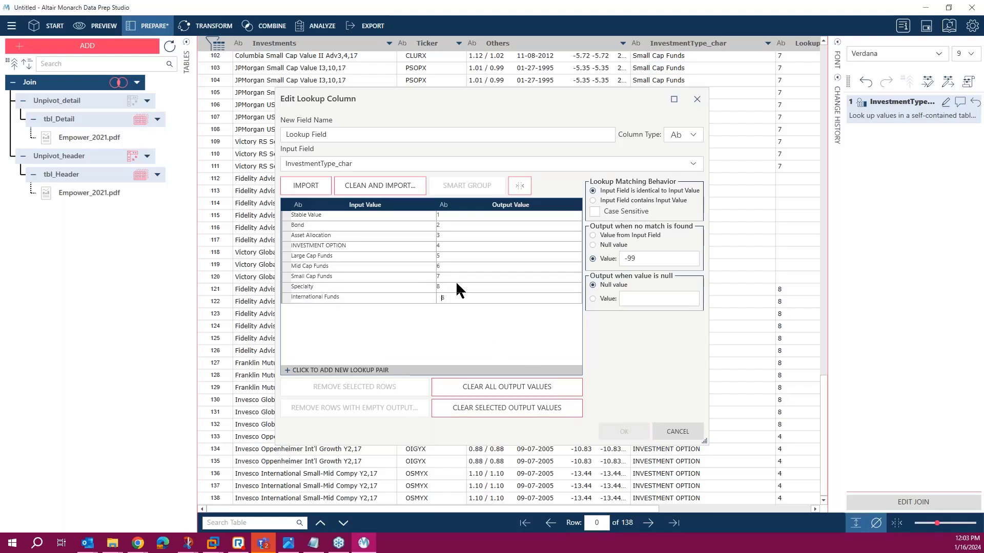
{"action": "key", "text": "Delete"}
{"action": "type", "text": "9"}
{"action": "left_click", "coordinate": [453, 288]}
{"action": "left_click", "coordinate": [618, 435]}
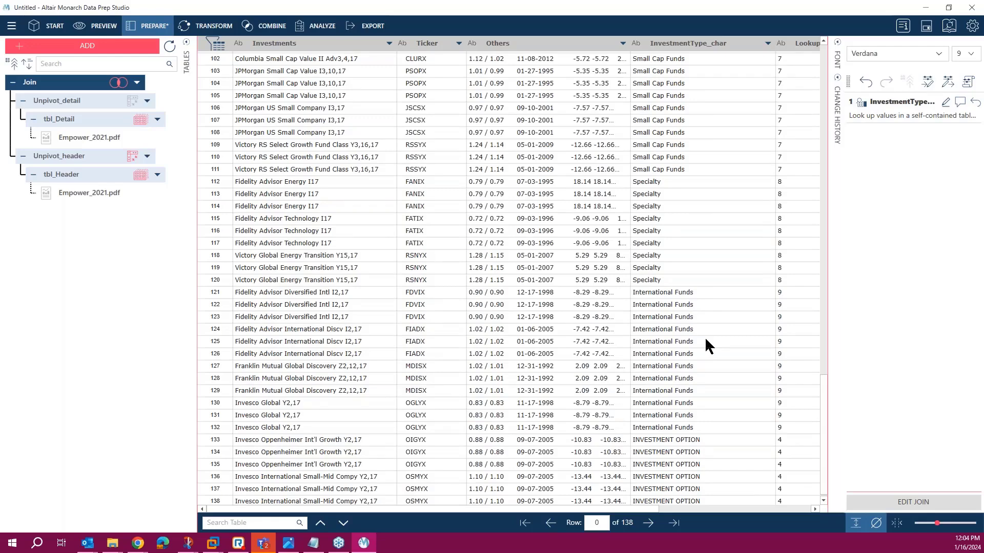
Rename the lookup column as InvestmentType_Num by editing its lookup definition.
{"action": "scroll", "coordinate": [705, 330], "scroll_direction": "up", "scroll_amount": 2}
{"action": "left_click", "coordinate": [796, 45]}
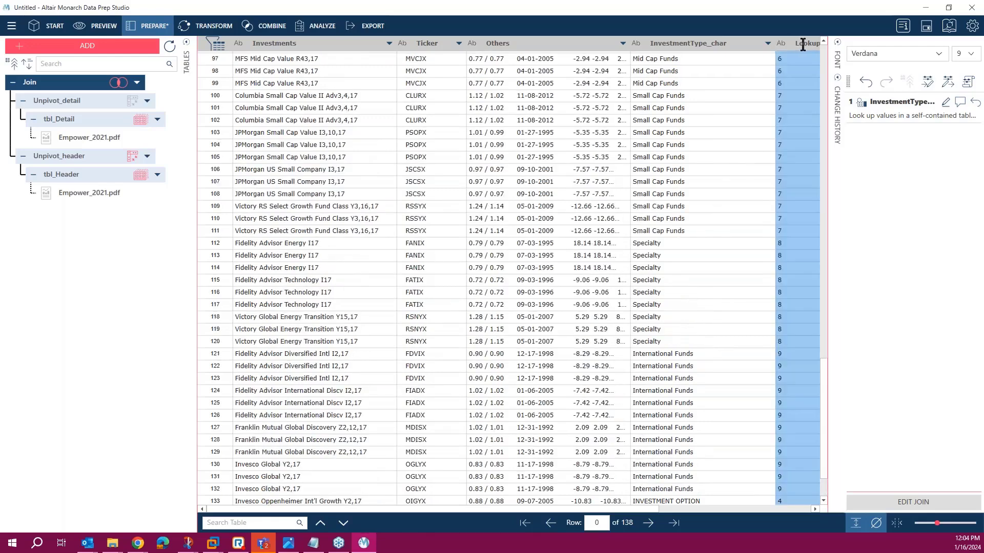
{"action": "left_click", "coordinate": [815, 510]}
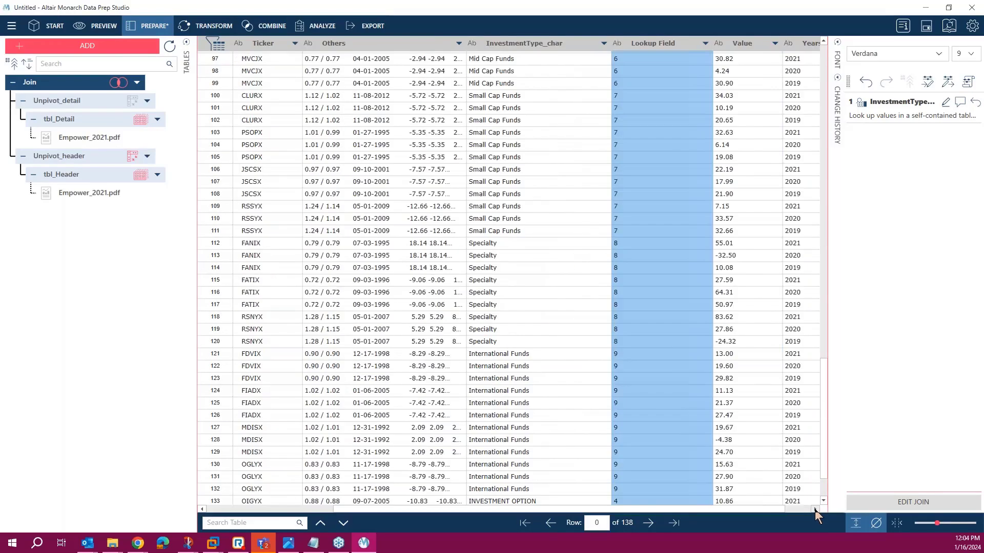
{"action": "left_click", "coordinate": [815, 509]}
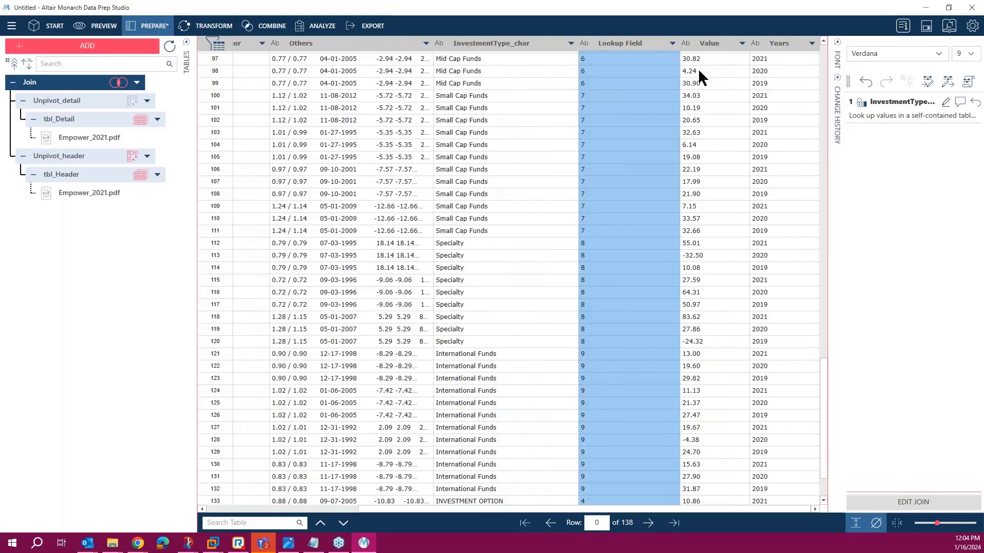
{"action": "left_click", "coordinate": [944, 103]}
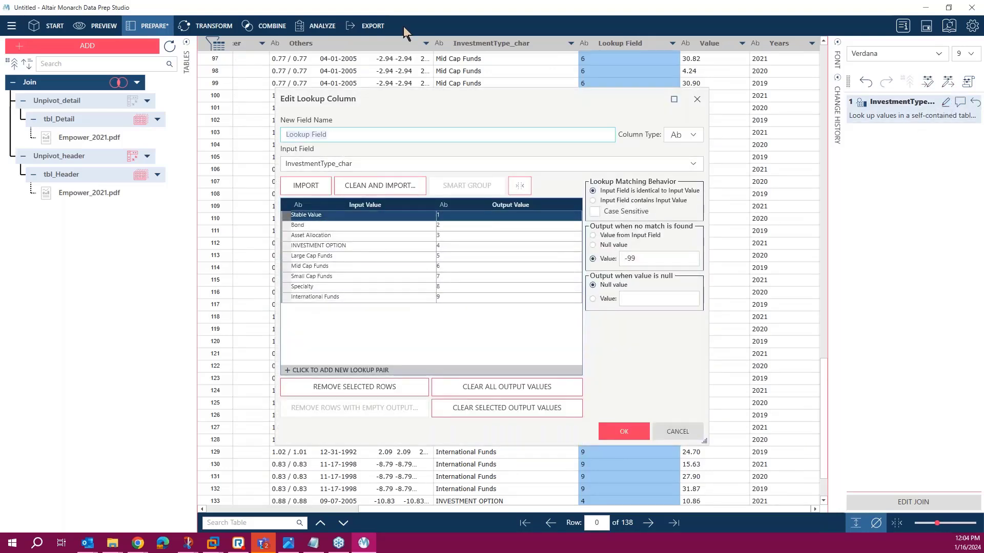
{"action": "type", "text": "InvestmentType_Num"}
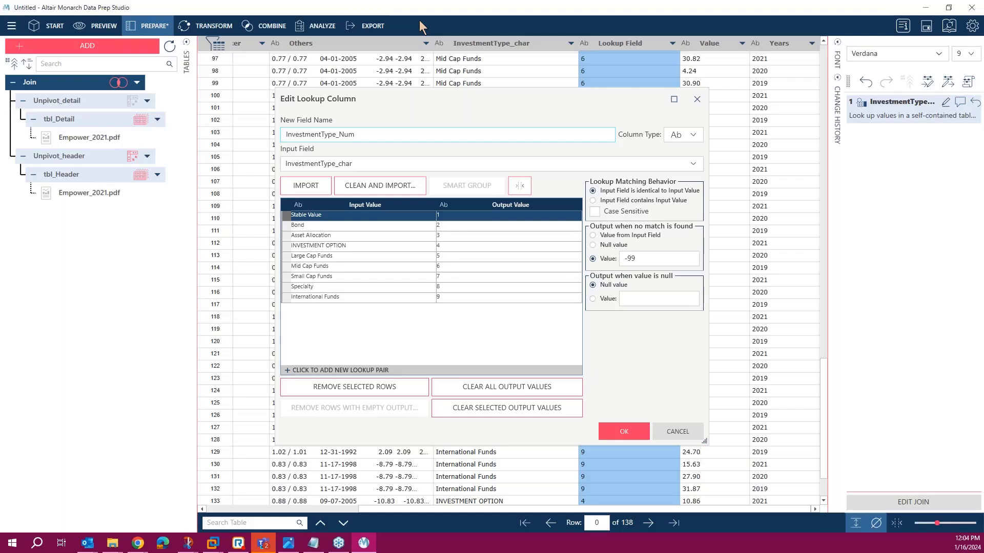
{"action": "left_click", "coordinate": [628, 432]}
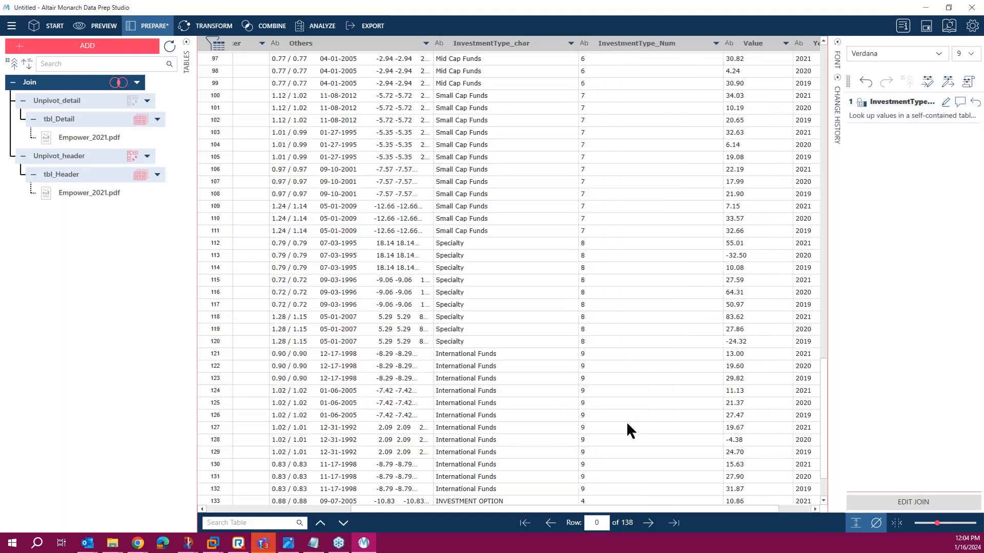
Convert the Value column from text to numeric.
{"action": "left_click", "coordinate": [815, 509]}
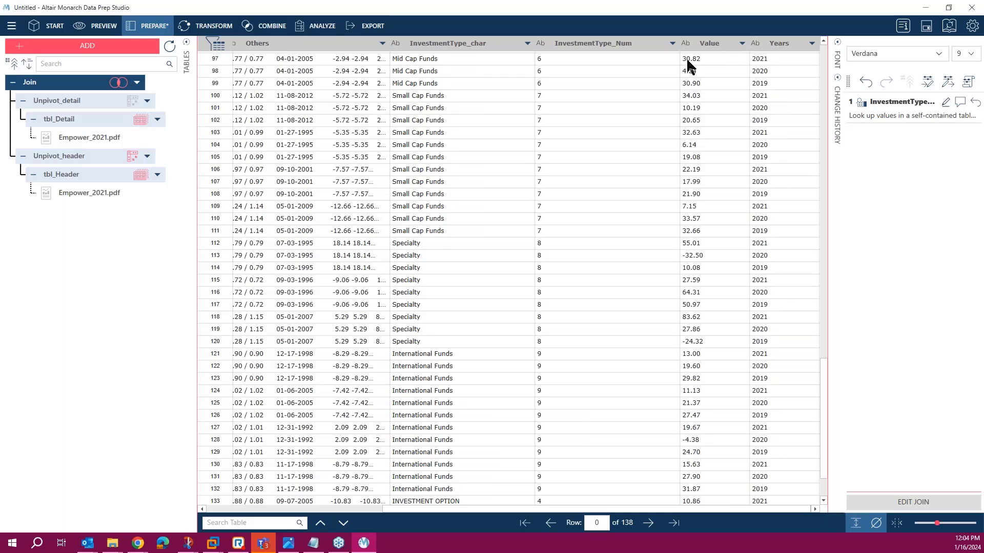
{"action": "left_click", "coordinate": [687, 43]}
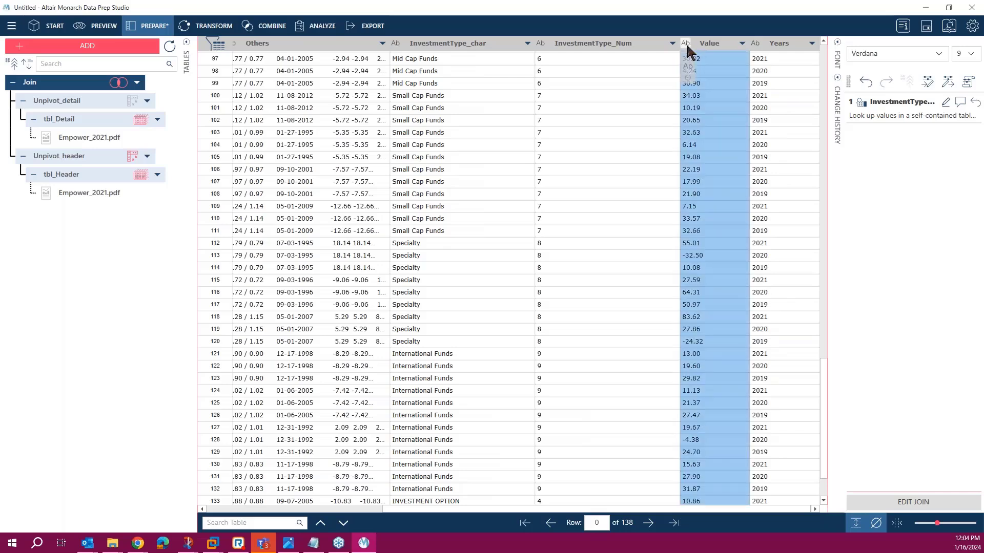
{"action": "left_click", "coordinate": [688, 54]}
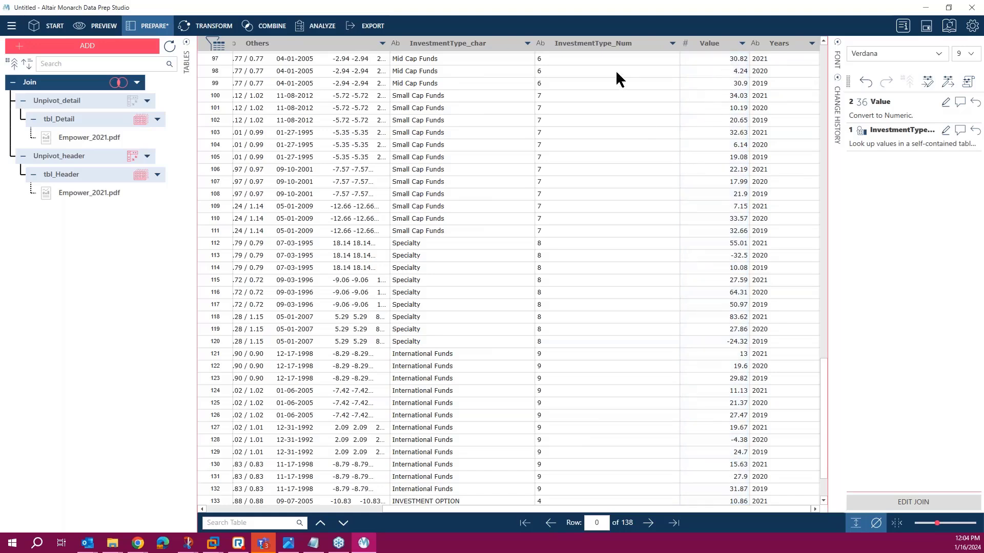
Collapse the table list and move the InvestmentType_Num column to the front of the table, before Investments.
{"action": "left_click", "coordinate": [584, 43]}
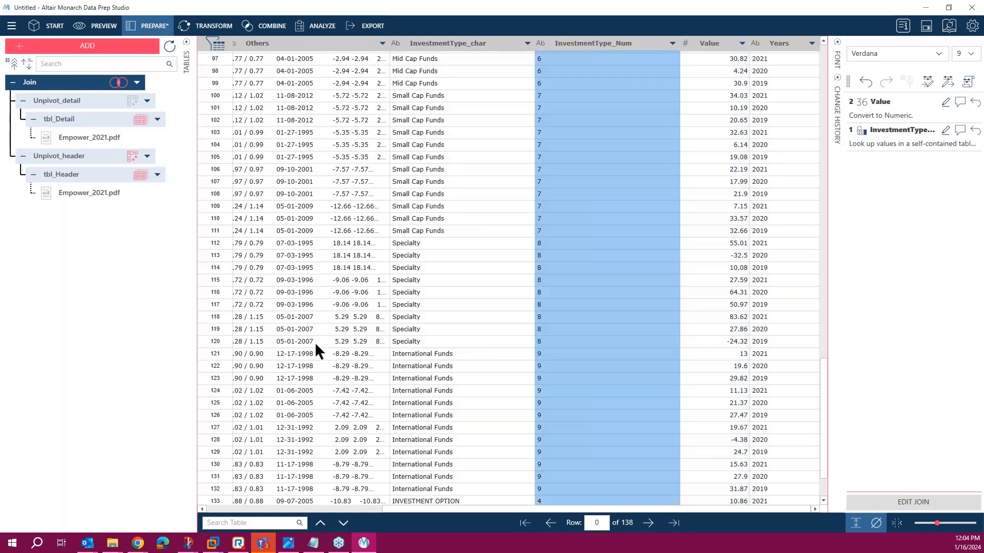
{"action": "left_click", "coordinate": [188, 44]}
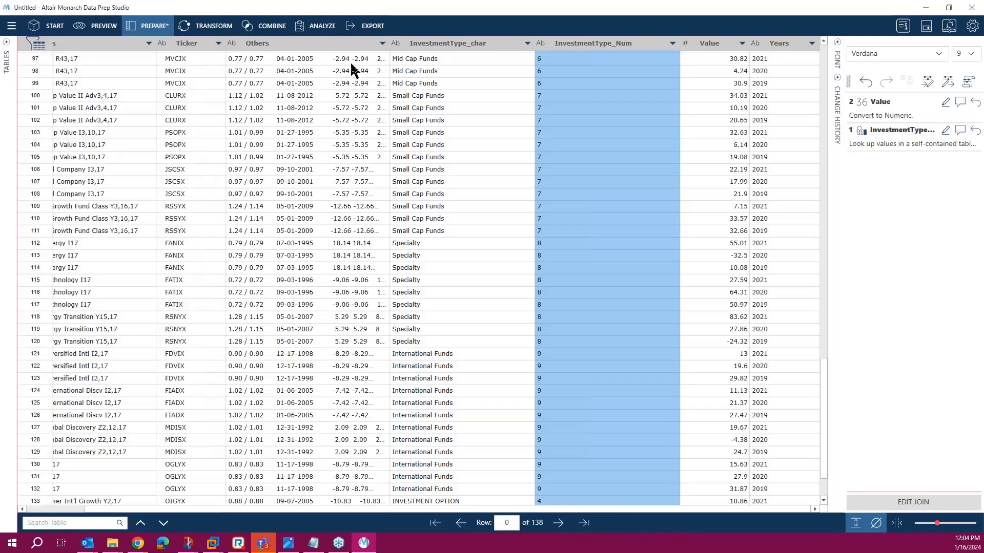
{"action": "left_click_drag", "start_coordinate": [120, 510], "coordinate": [5, 492]}
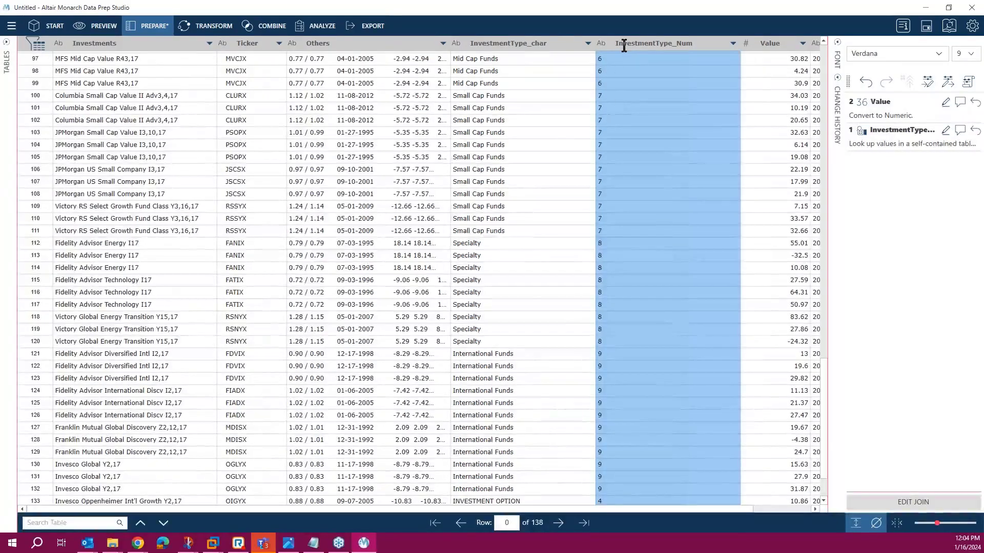
{"action": "mouse_move", "coordinate": [613, 43]}
{"action": "left_mouse_down"}
{"action": "mouse_move", "coordinate": [138, 74]}
{"action": "mouse_move", "coordinate": [37, 66]}
{"action": "left_mouse_up"}
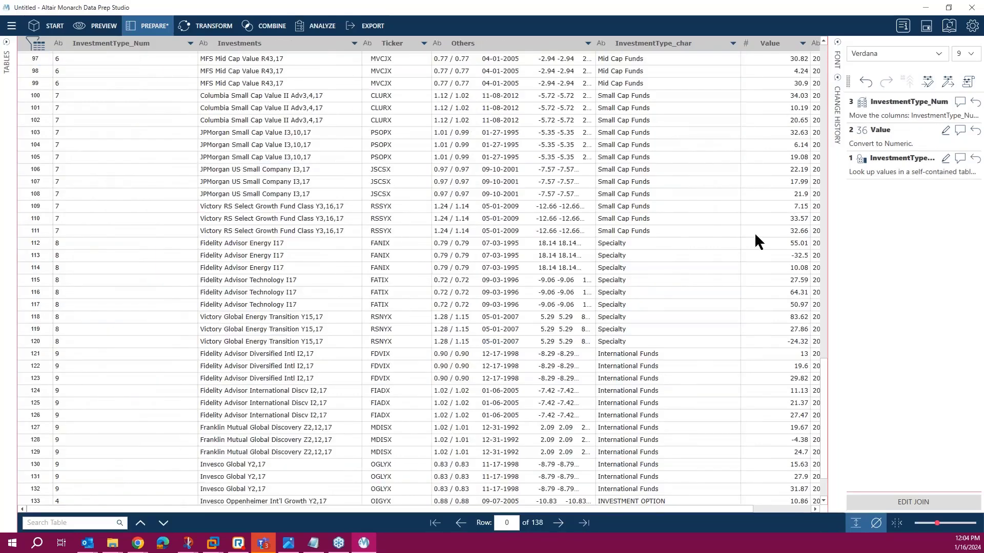
Move the Years column between InvestmentType_Num and Investments.
{"action": "left_click", "coordinate": [814, 509]}
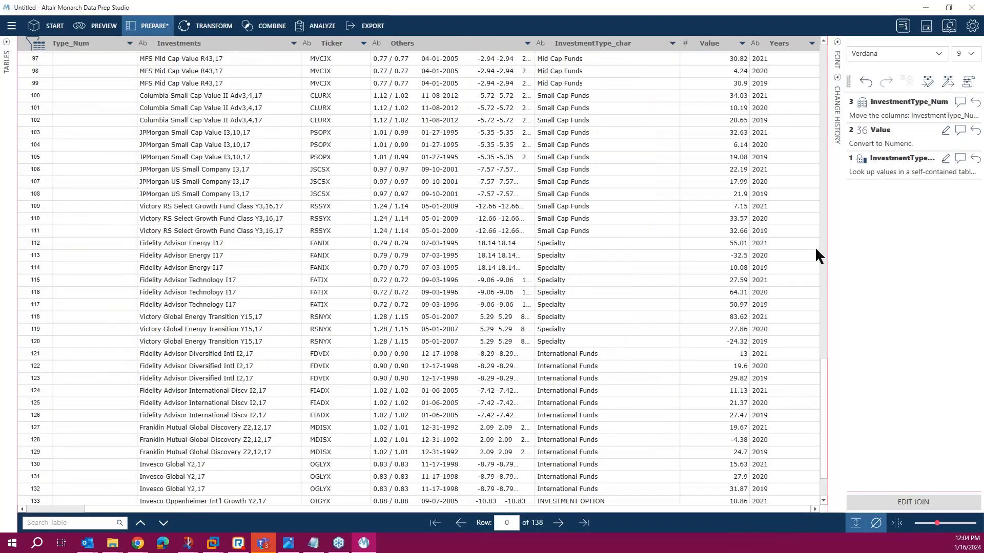
{"action": "left_click", "coordinate": [775, 47]}
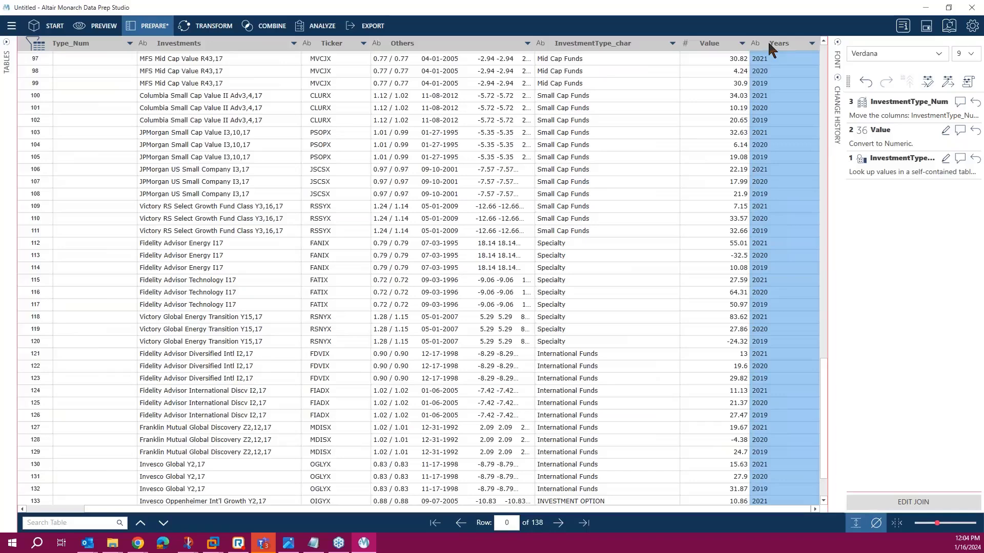
{"action": "mouse_move", "coordinate": [768, 41]}
{"action": "left_mouse_down"}
{"action": "mouse_move", "coordinate": [486, 95]}
{"action": "mouse_move", "coordinate": [85, 69]}
{"action": "left_mouse_up"}
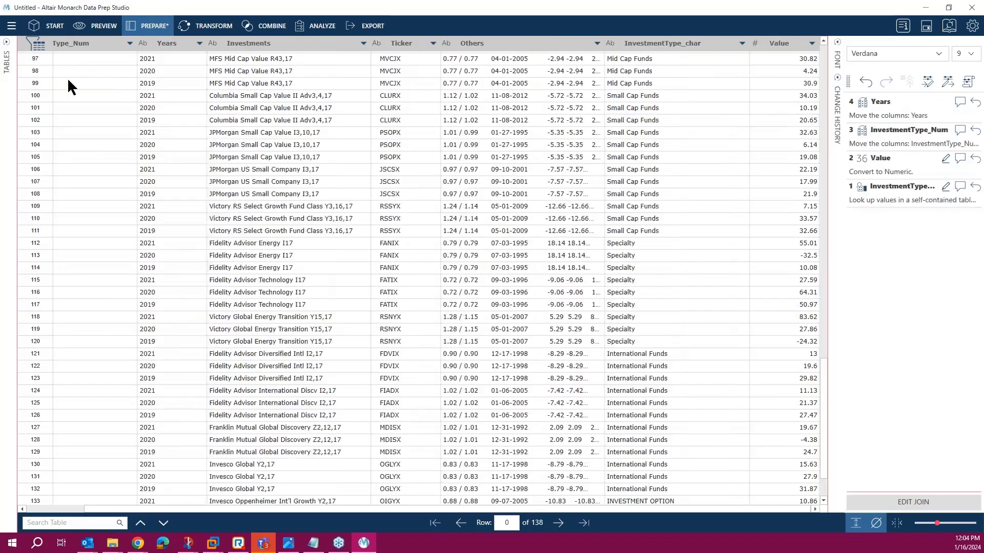
Narrow the InvestmentType_Num column so that the table's columns fit in view through Value.
{"action": "scroll", "coordinate": [68, 82], "scroll_direction": "up", "scroll_amount": 13}
{"action": "left_click", "coordinate": [31, 510]}
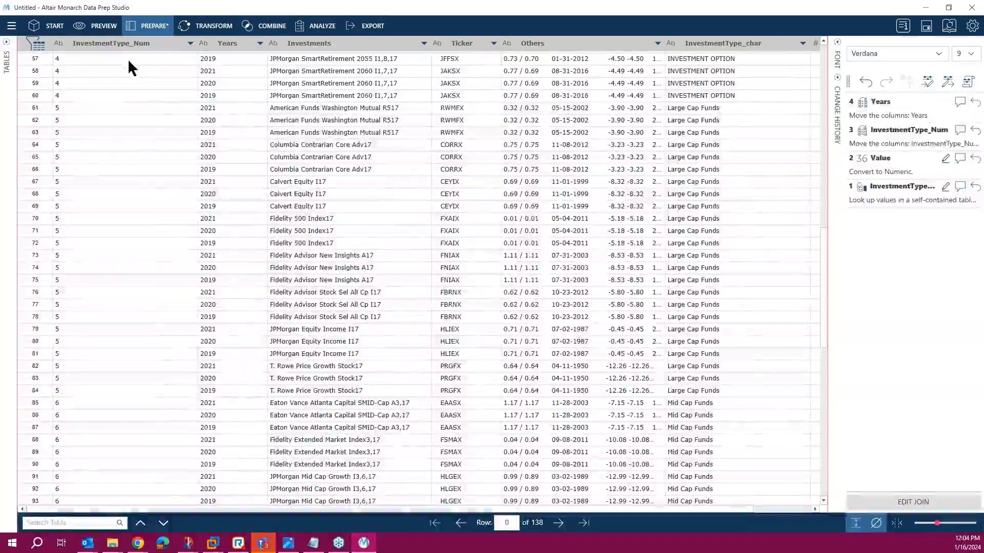
{"action": "left_click_drag", "start_coordinate": [198, 43], "coordinate": [105, 48]}
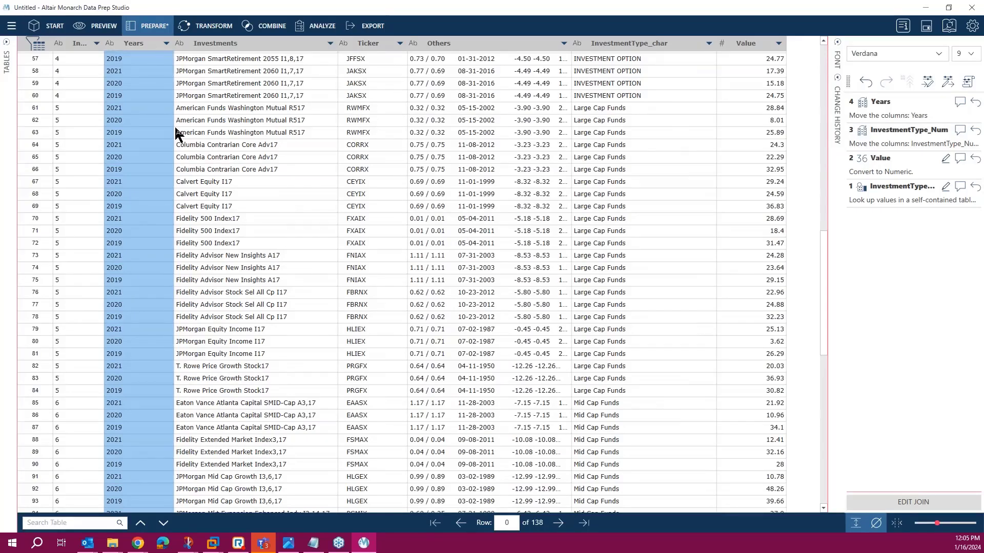
{"action": "scroll", "coordinate": [176, 133], "scroll_direction": "up", "scroll_amount": 13}
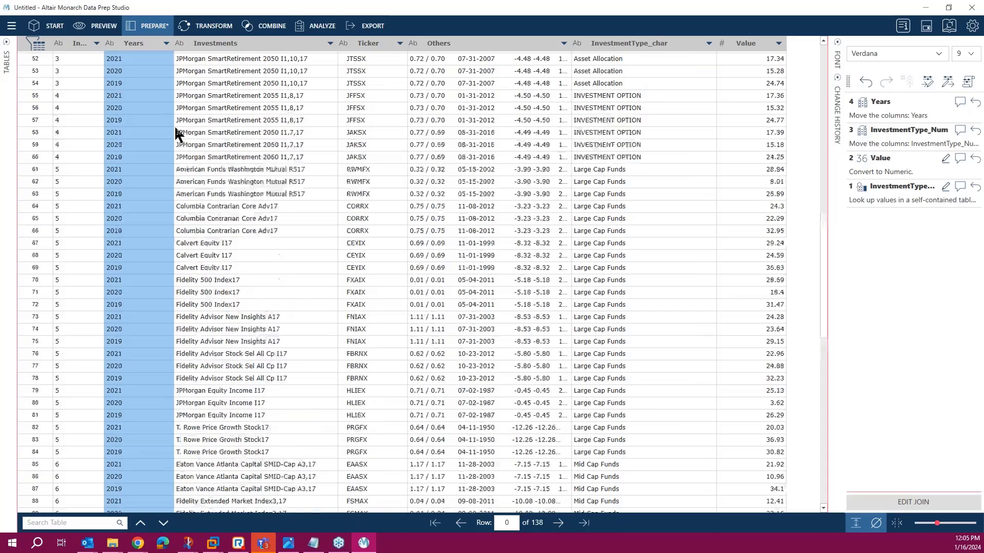
Show the table list again and save the workspace to the Desktop as a Data Prep Workspace file named empower.
{"action": "left_click", "coordinate": [11, 26]}
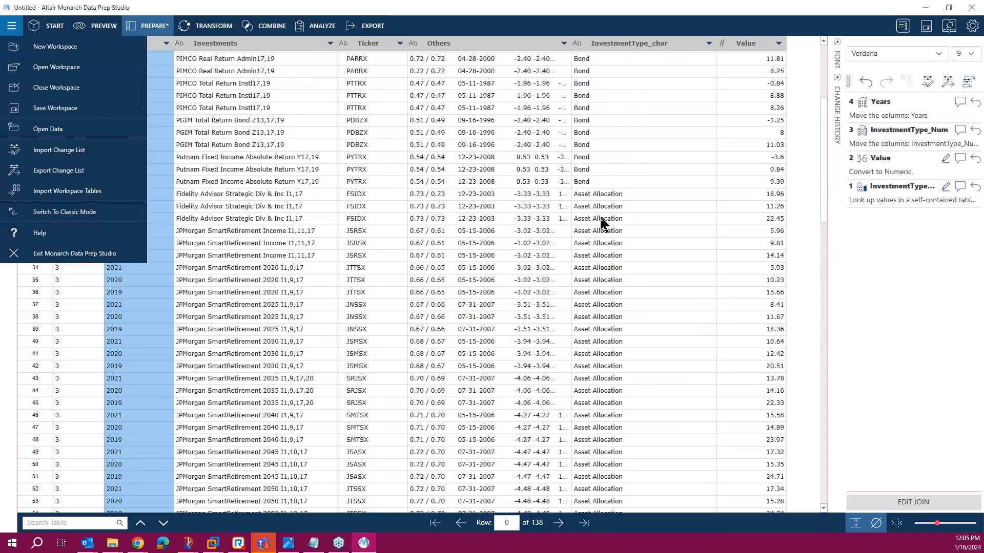
{"action": "left_click", "coordinate": [802, 109]}
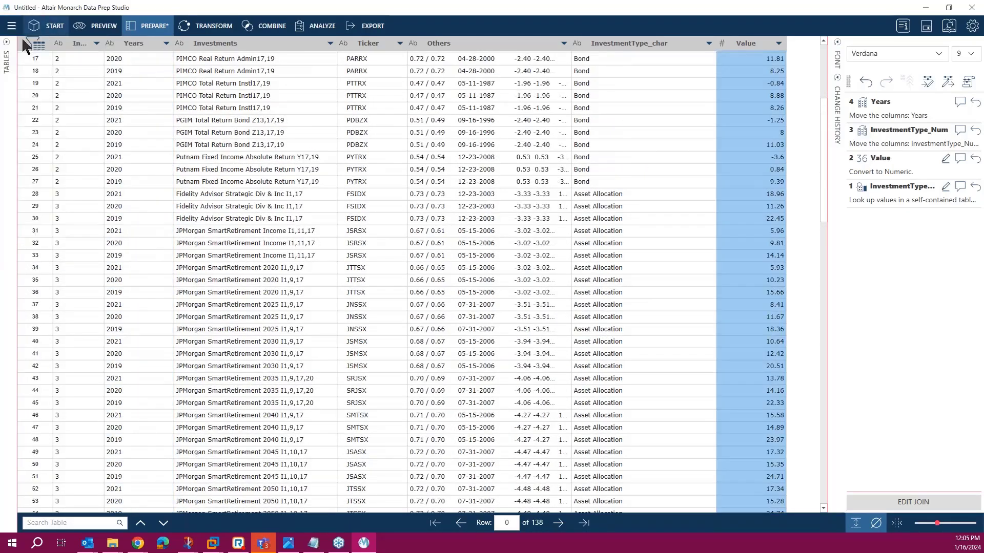
{"action": "left_click", "coordinate": [9, 48]}
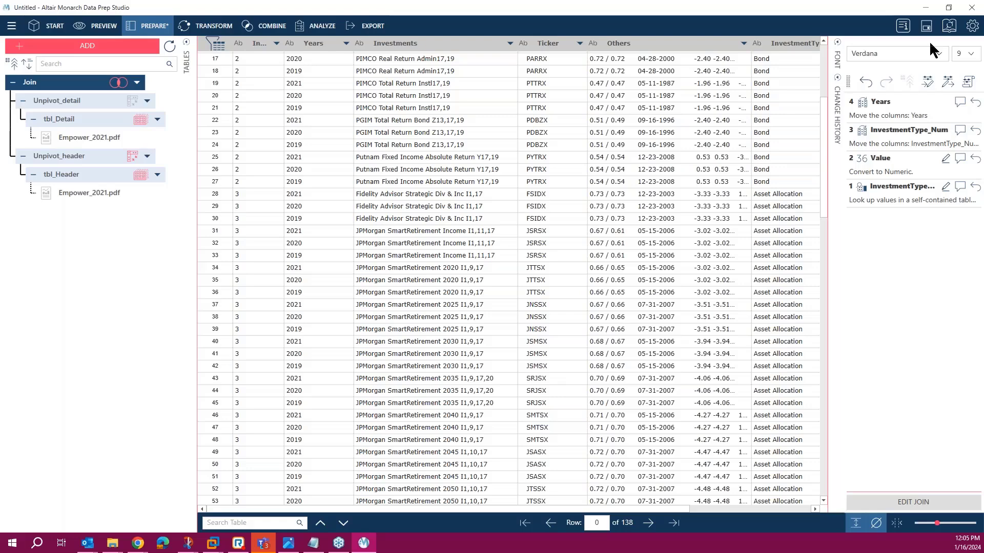
{"action": "left_click", "coordinate": [926, 26]}
{"action": "left_click_drag", "start_coordinate": [317, 10], "coordinate": [578, 92]}
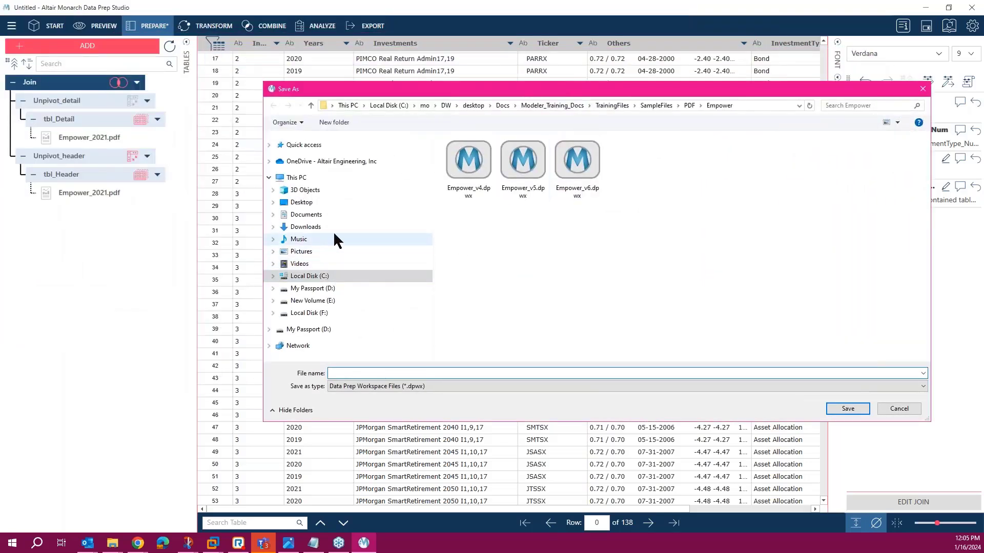
{"action": "left_click", "coordinate": [305, 204]}
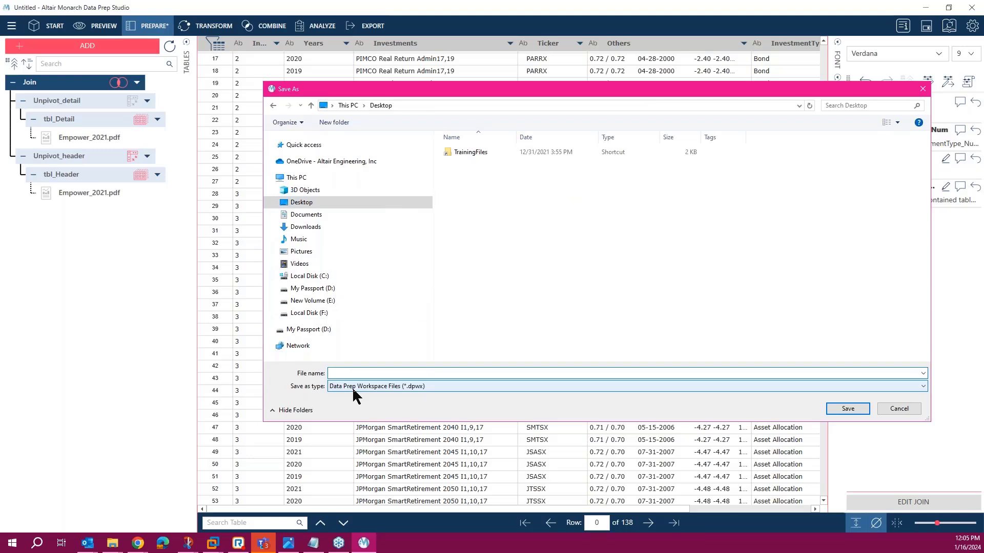
{"action": "type", "text": "empower"}
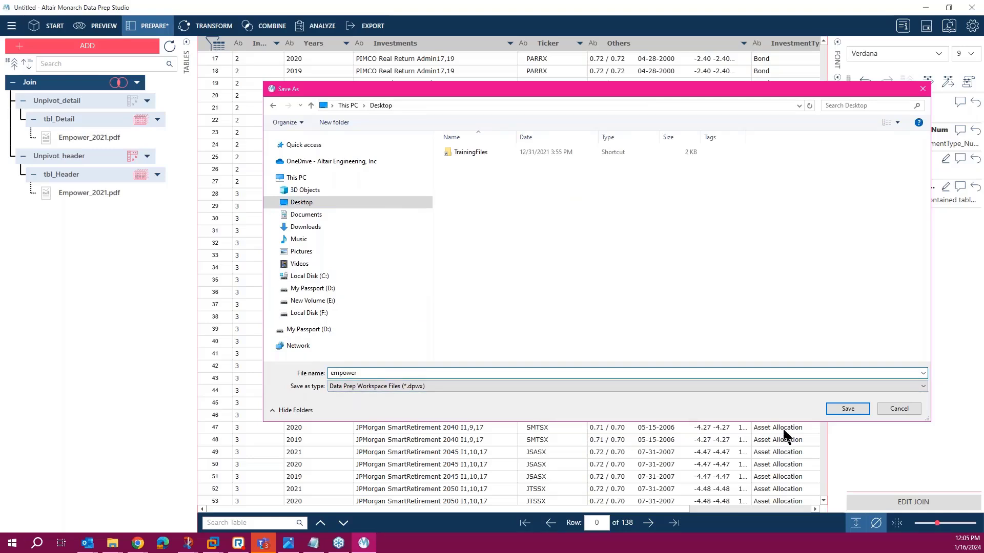
{"action": "left_click", "coordinate": [848, 408]}
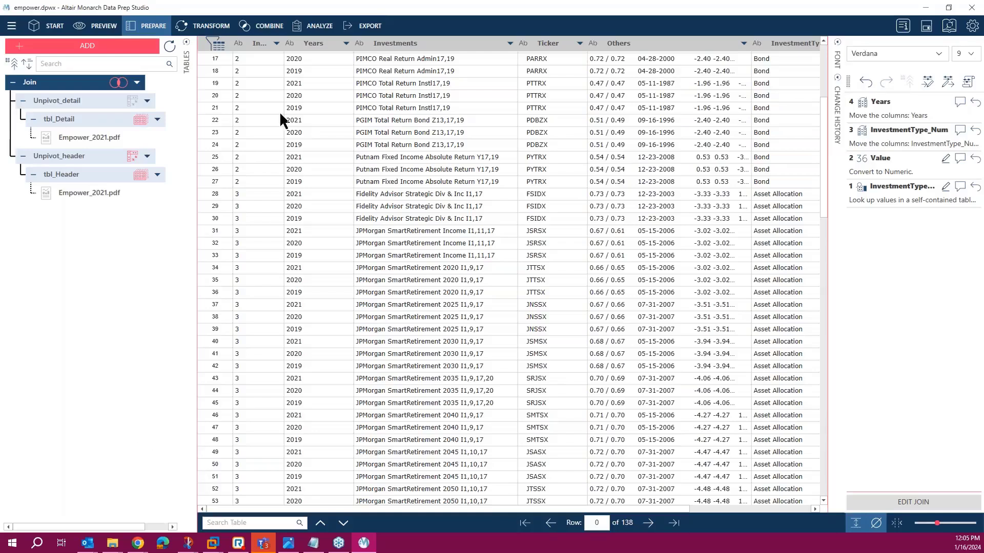
Sort the joined table by InvestmentType_Num ascending, Years ascending and Value descending into a new table named Sort.
{"action": "scroll", "coordinate": [260, 64], "scroll_direction": "up", "scroll_amount": 5}
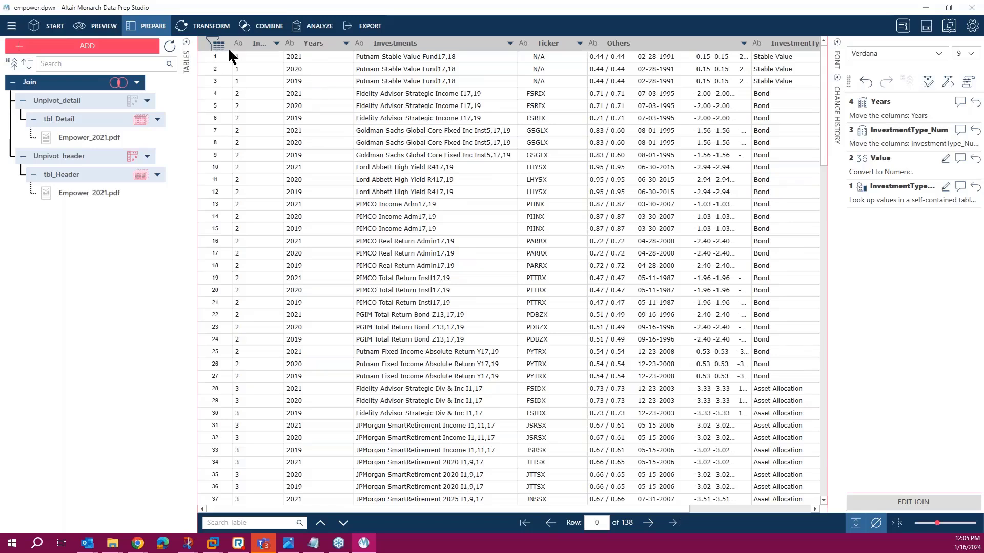
{"action": "left_click", "coordinate": [222, 26]}
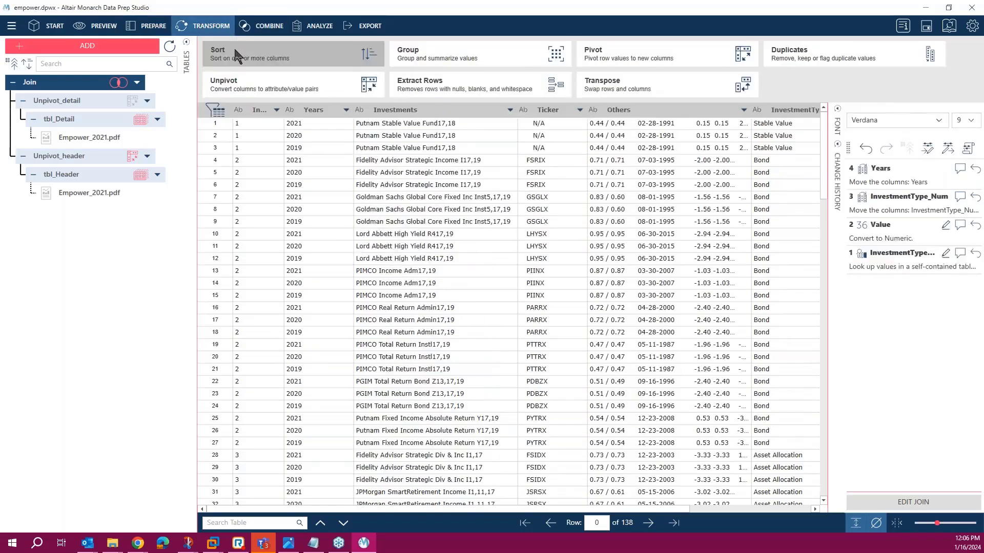
{"action": "left_click", "coordinate": [236, 54]}
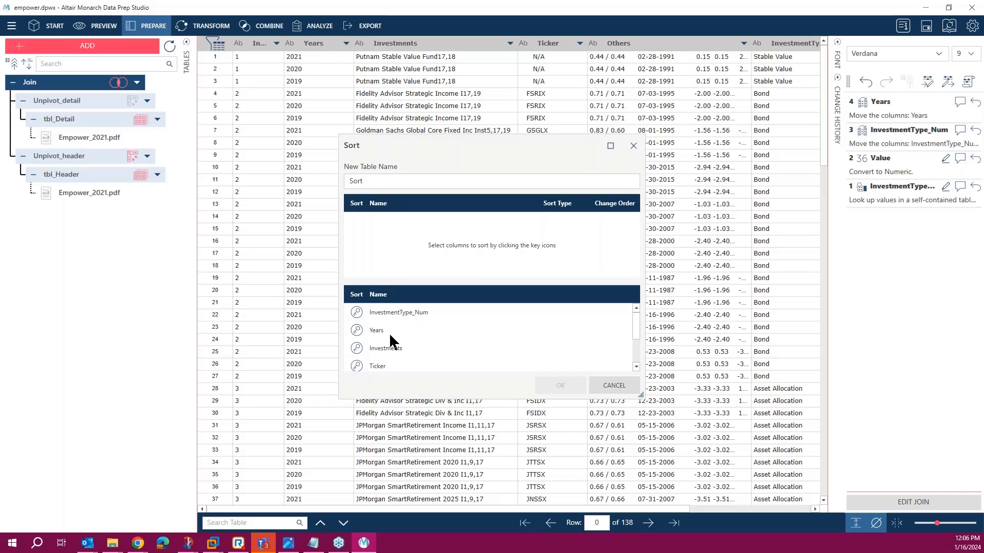
{"action": "left_click", "coordinate": [357, 312]}
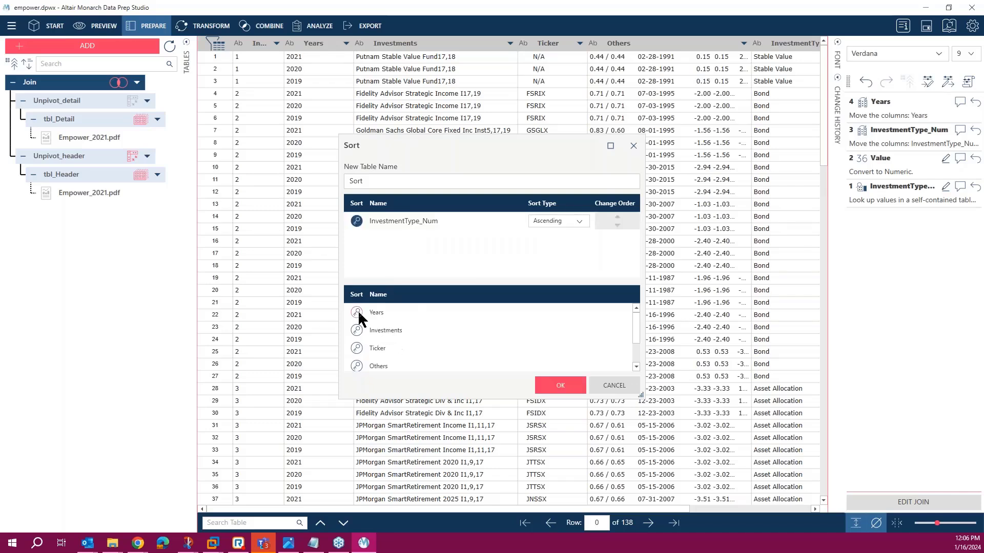
{"action": "left_click", "coordinate": [357, 313]}
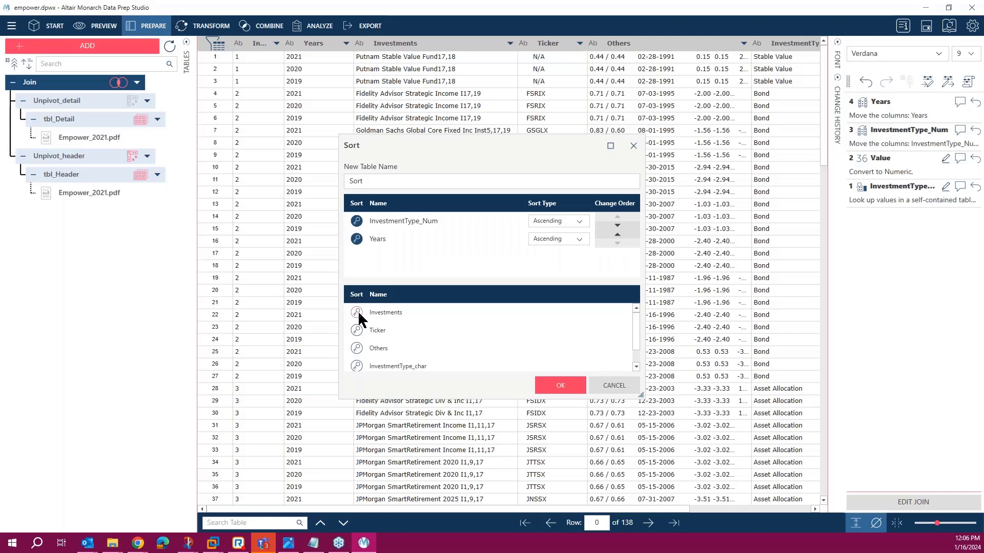
{"action": "scroll", "coordinate": [378, 333], "scroll_direction": "down", "scroll_amount": 1}
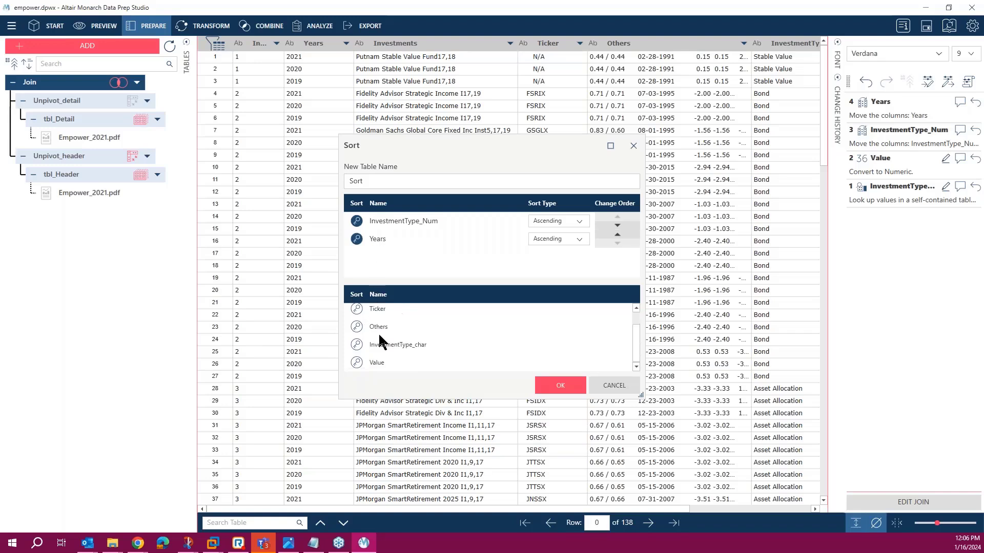
{"action": "left_click", "coordinate": [357, 362]}
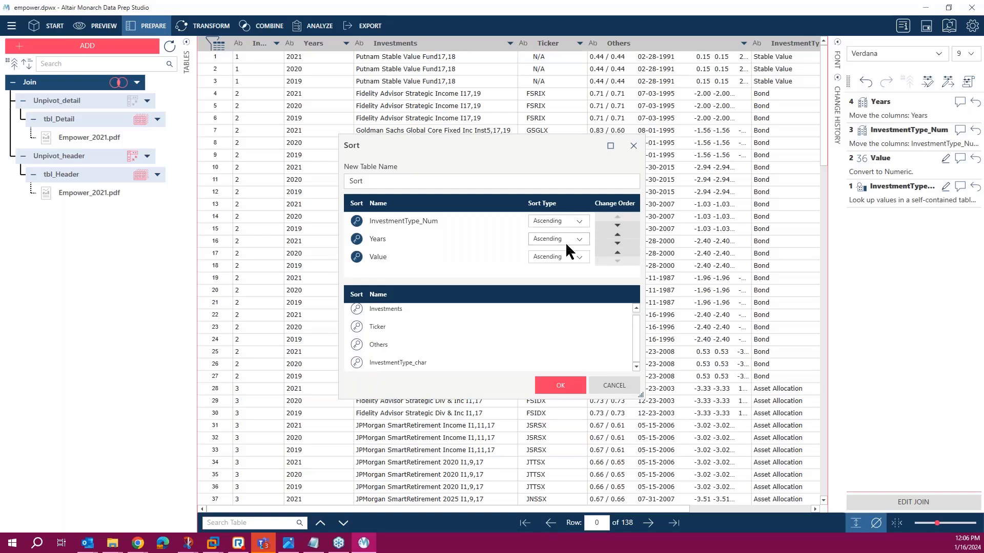
{"action": "left_click", "coordinate": [579, 256]}
{"action": "left_click", "coordinate": [562, 281]}
{"action": "left_click", "coordinate": [561, 386]}
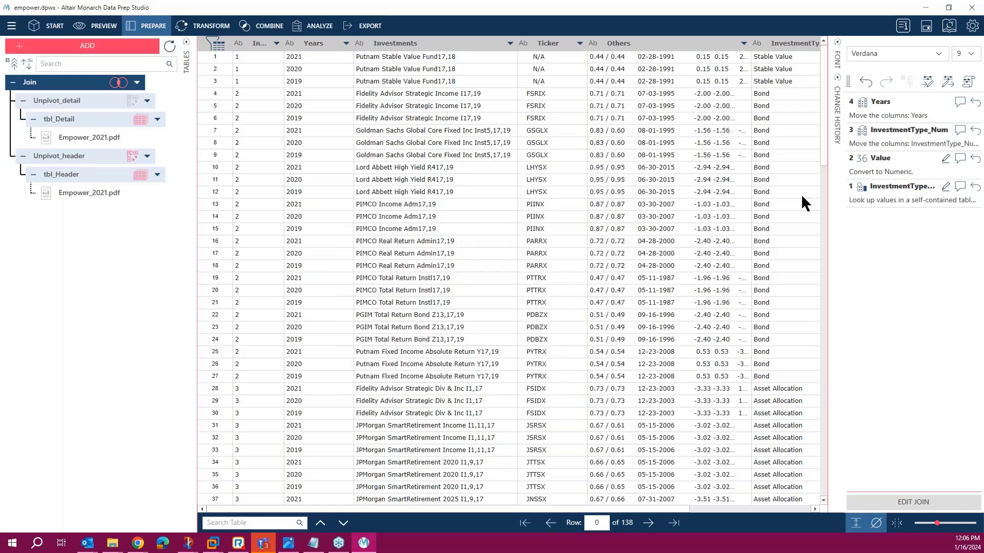
Hide the Ticker and Others columns in the sorted table and collapse the change history so the remaining columns fit in view.
{"action": "left_click", "coordinate": [769, 509]}
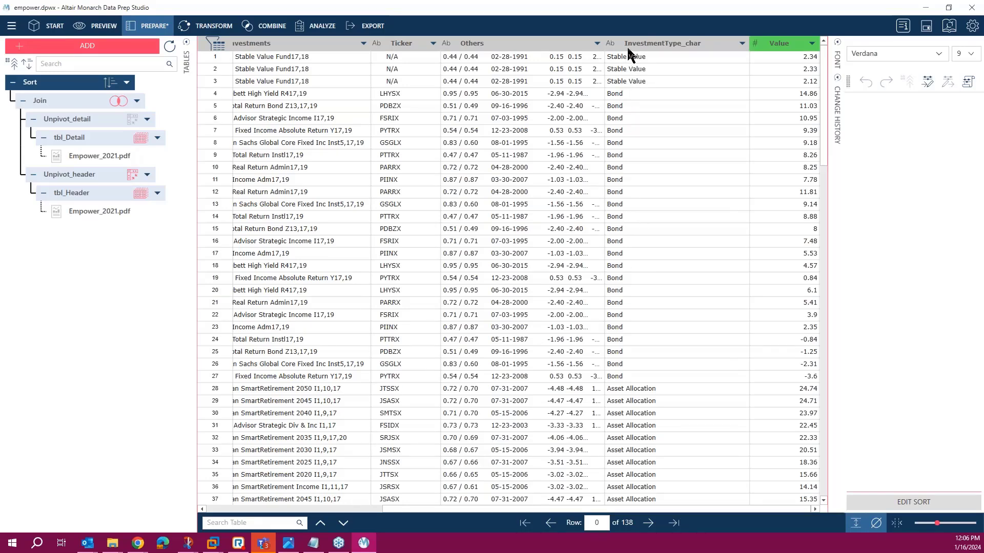
{"action": "left_click", "coordinate": [404, 43]}
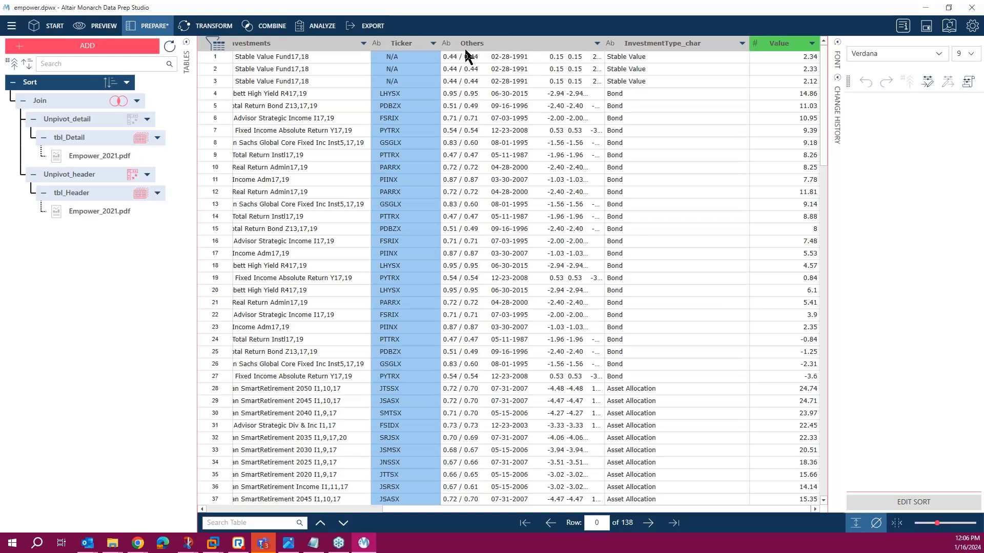
{"action": "left_click", "coordinate": [508, 44], "text": "ctrl"}
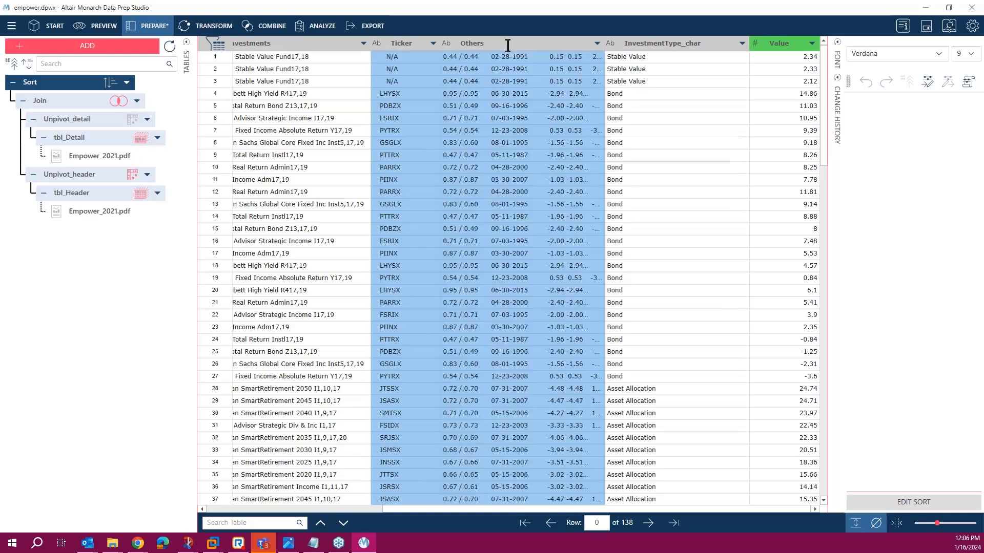
{"action": "right_click", "coordinate": [507, 46]}
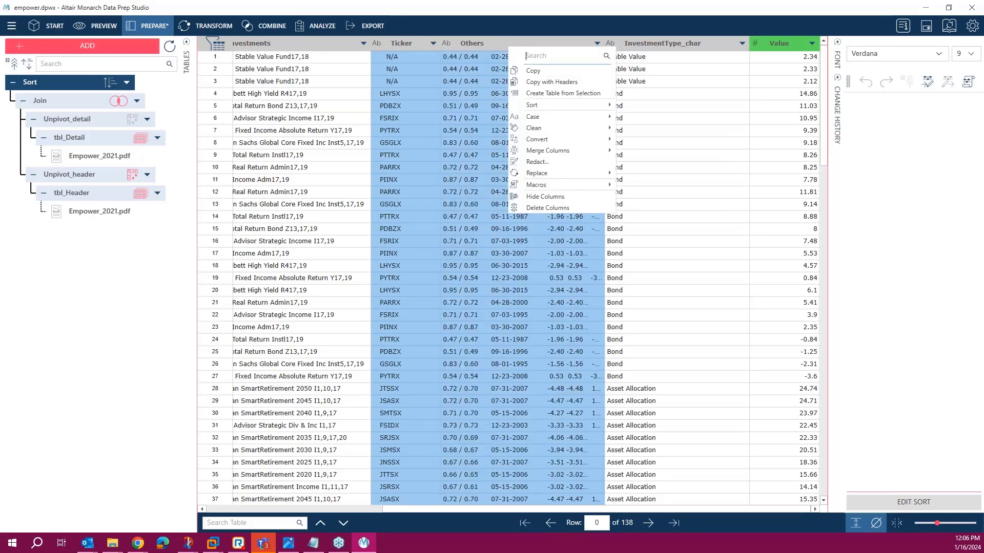
{"action": "left_click", "coordinate": [535, 197]}
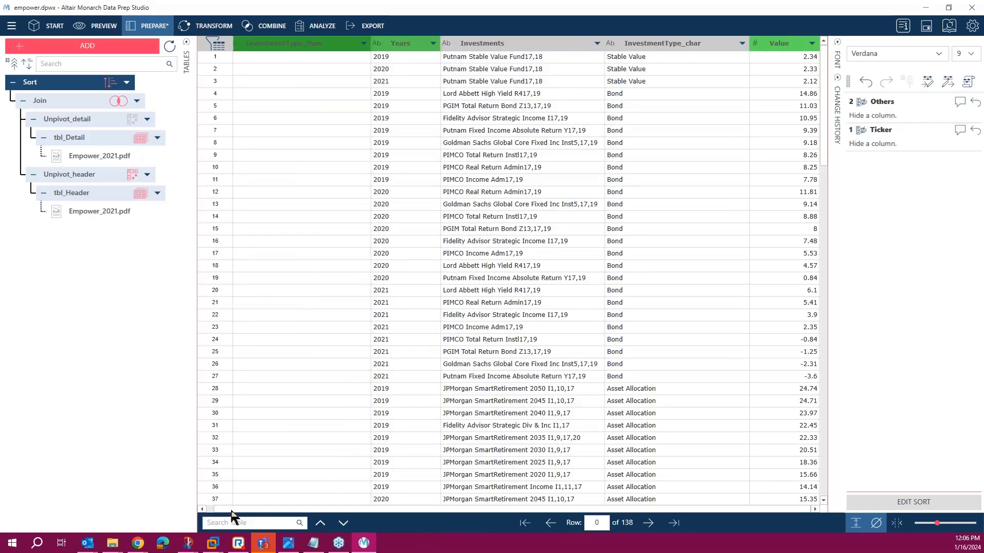
{"action": "left_click", "coordinate": [203, 509]}
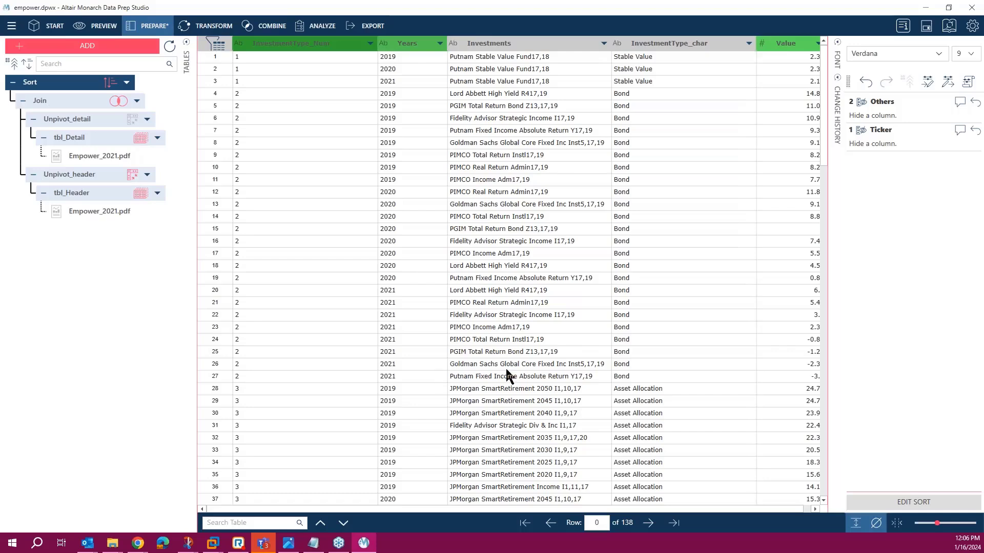
{"action": "left_click", "coordinate": [838, 42]}
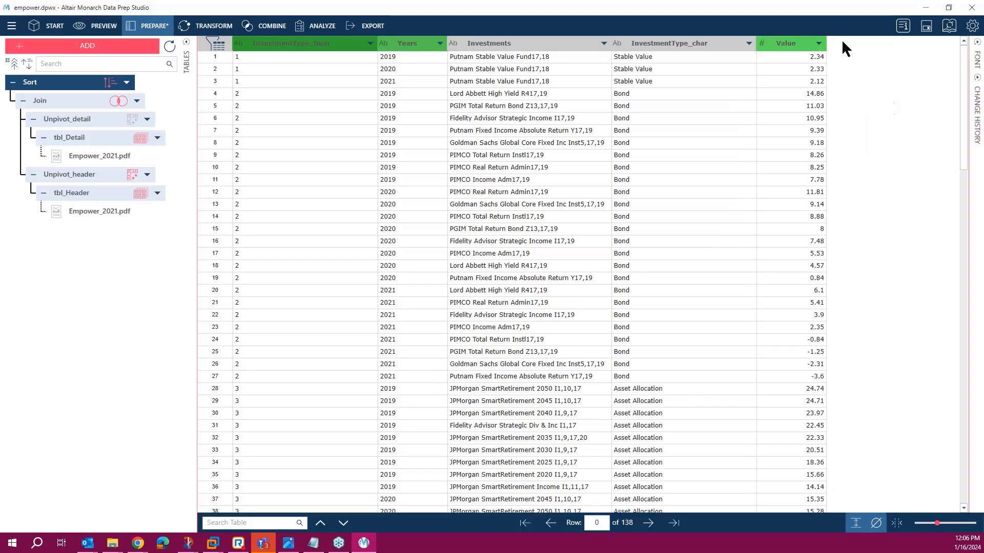
Remove duplicates from the sorted table, keeping the first row, with InvestmentType_Num and Years as the key columns.
{"action": "scroll", "coordinate": [844, 79], "scroll_direction": "down", "scroll_amount": 2}
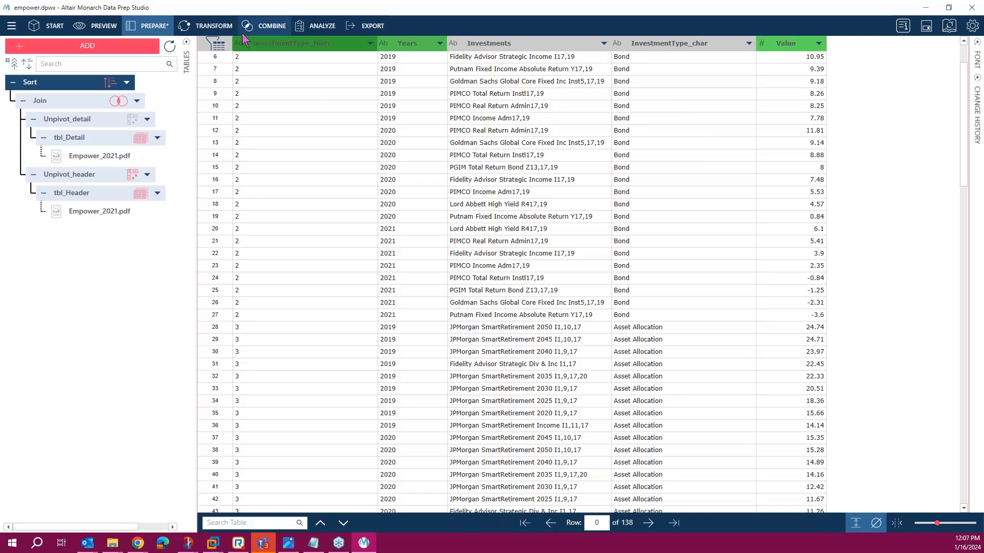
{"action": "left_click", "coordinate": [224, 33]}
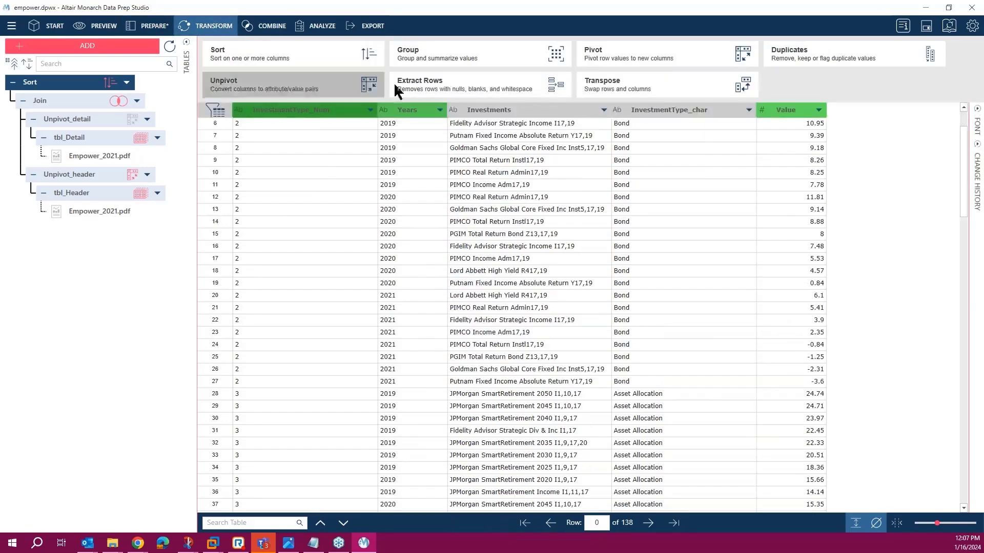
{"action": "left_click", "coordinate": [807, 51]}
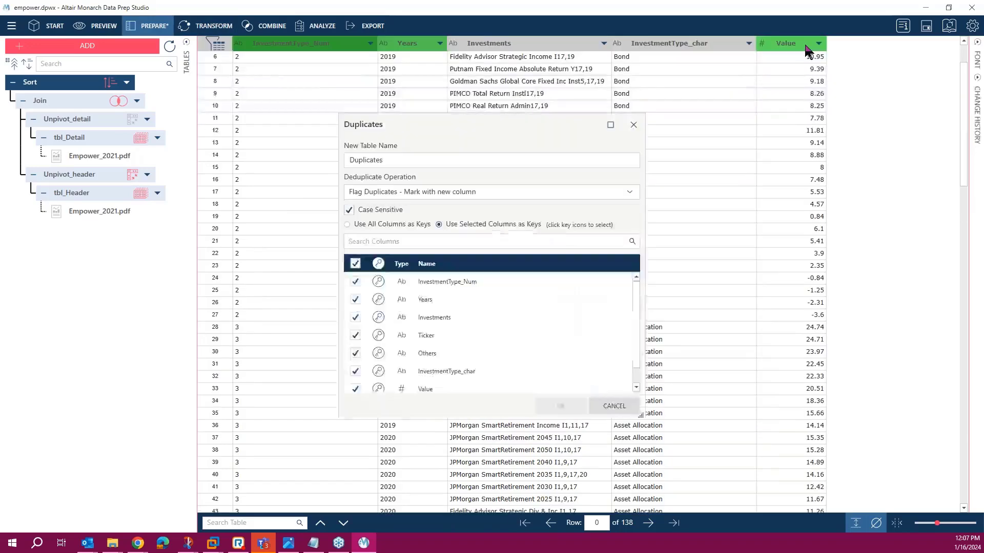
{"action": "left_click", "coordinate": [630, 194]}
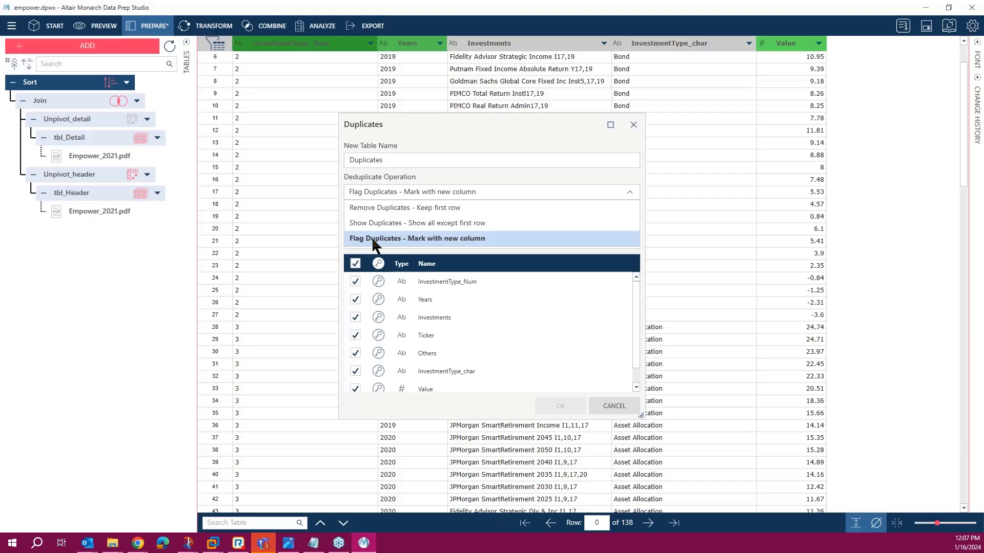
{"action": "left_click", "coordinate": [394, 208]}
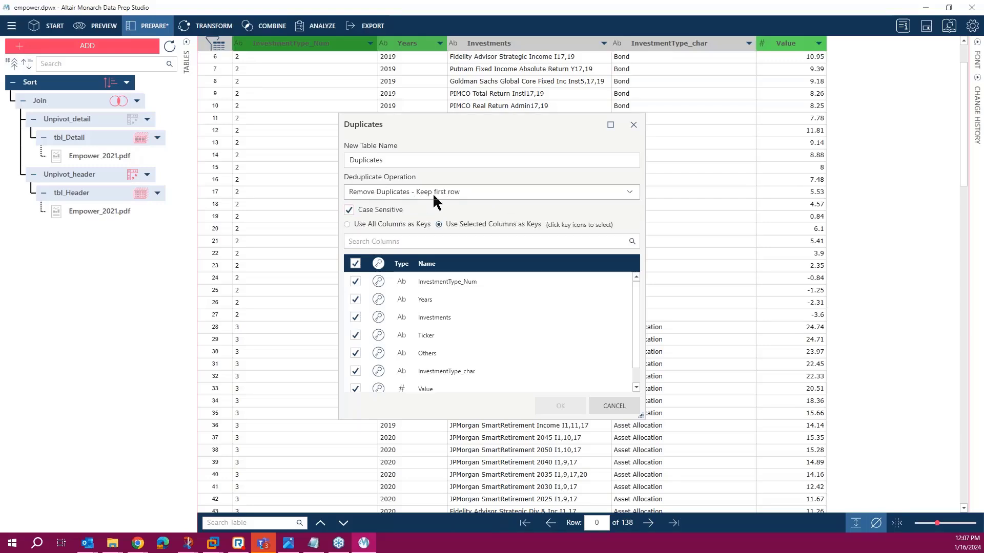
{"action": "scroll", "coordinate": [494, 325], "scroll_direction": "down", "scroll_amount": 1}
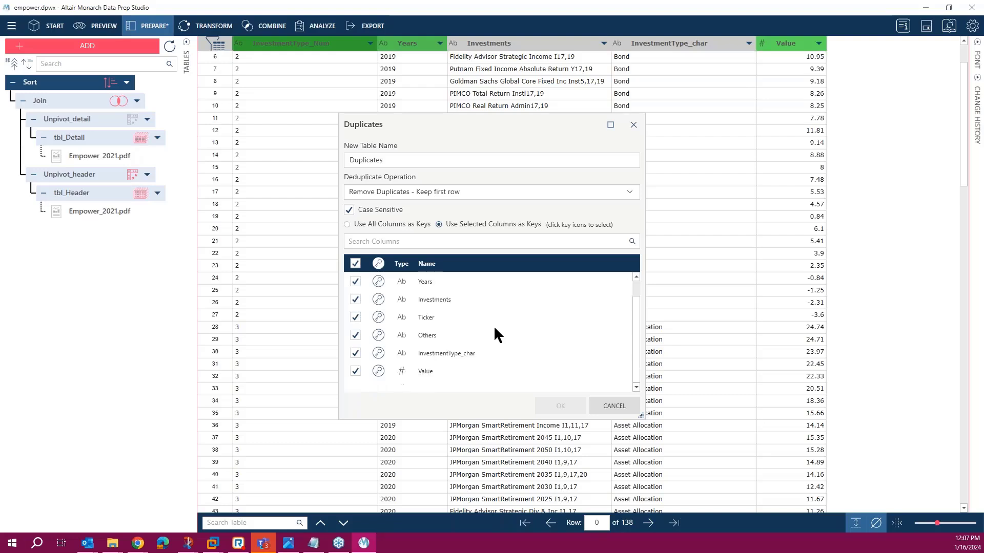
{"action": "scroll", "coordinate": [515, 372], "scroll_direction": "up", "scroll_amount": 1}
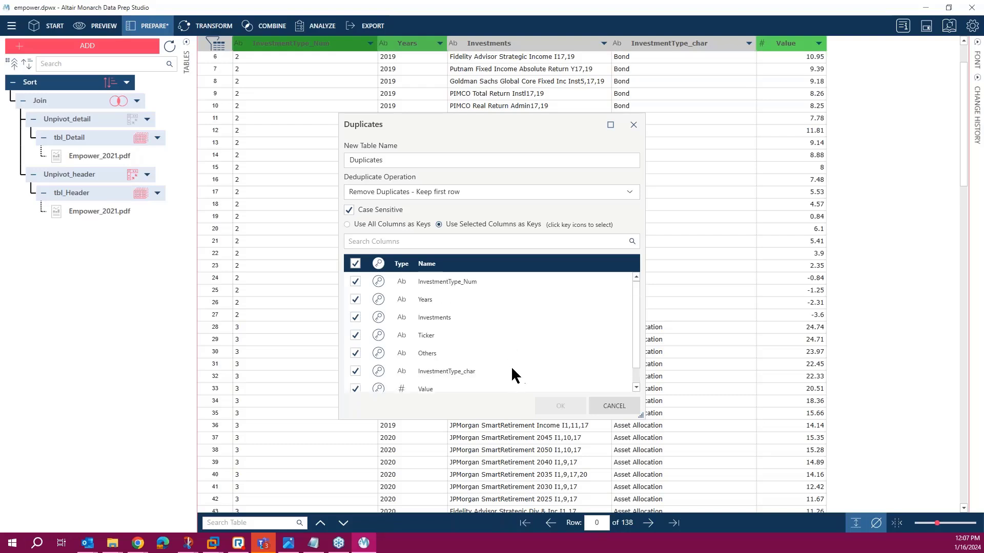
{"action": "left_click", "coordinate": [379, 282]}
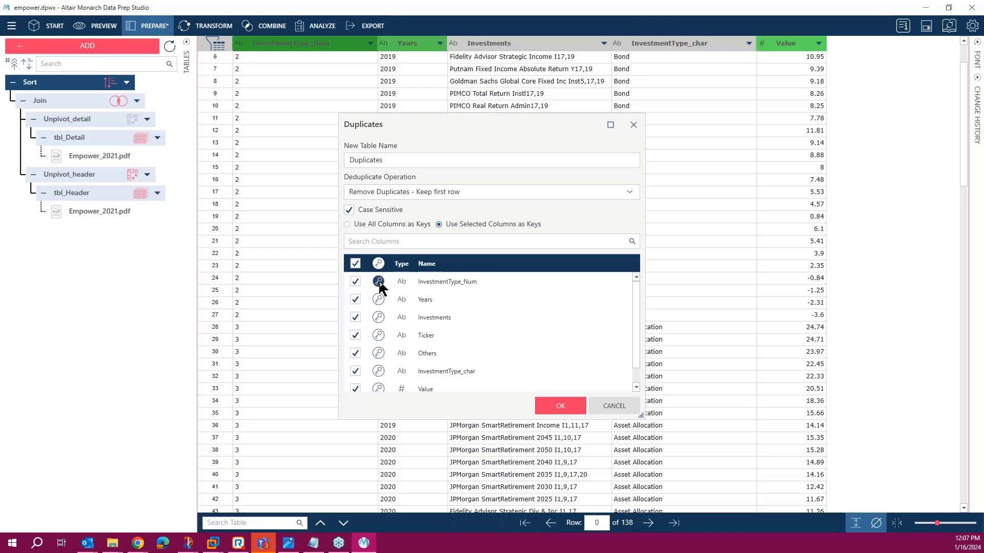
{"action": "left_click", "coordinate": [378, 299]}
{"action": "left_click", "coordinate": [564, 407]}
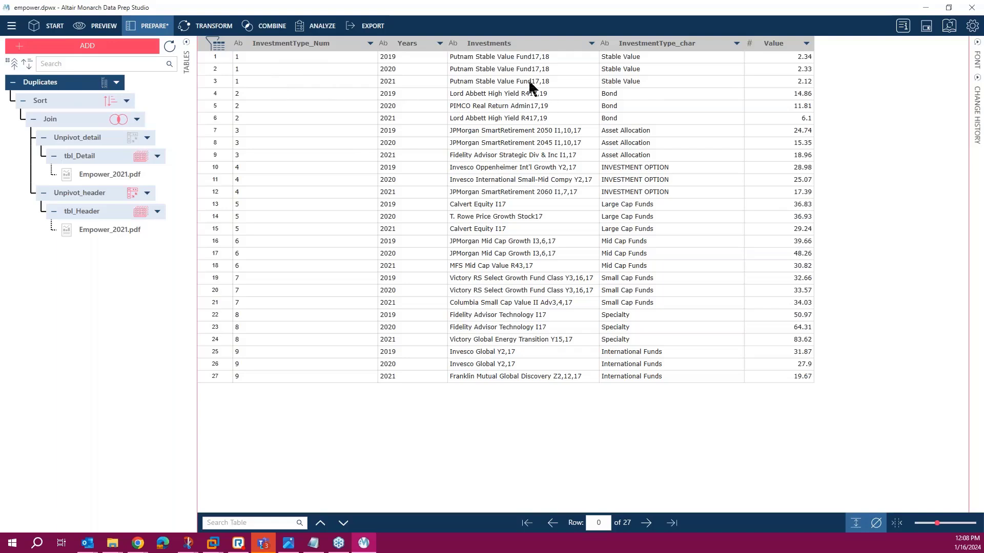
Set up a pivot of the Duplicates table on Years, grouped by InvestmentType_Num, InvestmentType_char and Investments.
{"action": "left_click", "coordinate": [215, 26]}
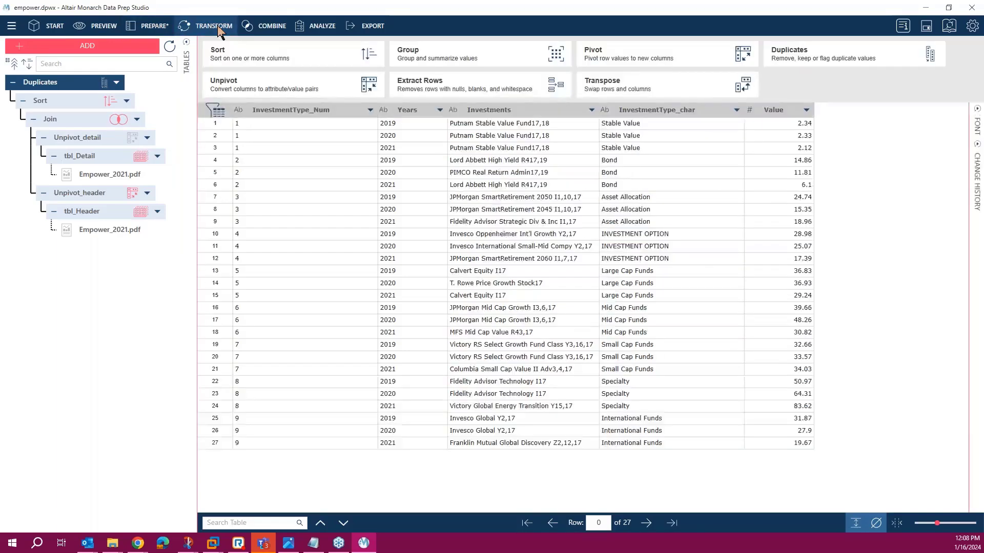
{"action": "left_click", "coordinate": [616, 60]}
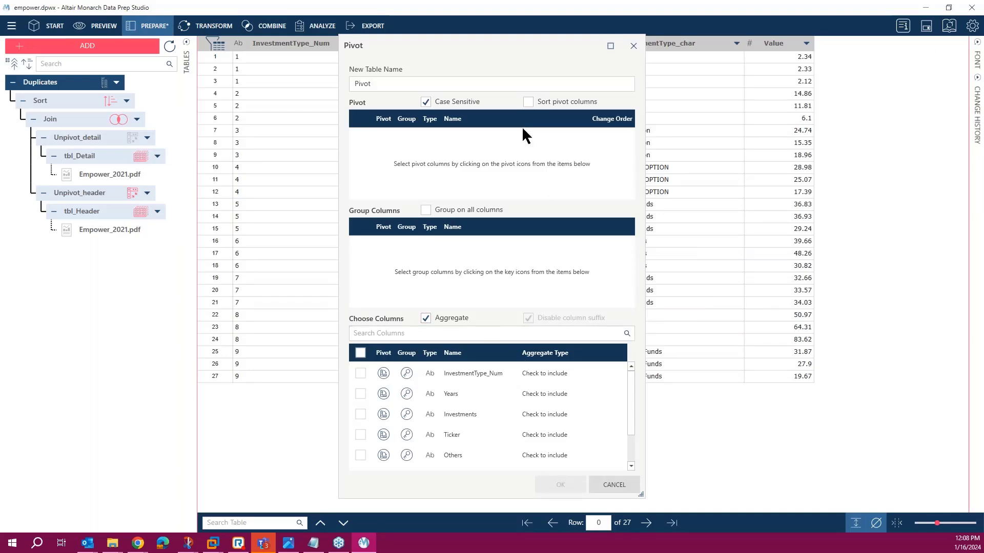
{"action": "left_click_drag", "start_coordinate": [518, 39], "coordinate": [661, 55]}
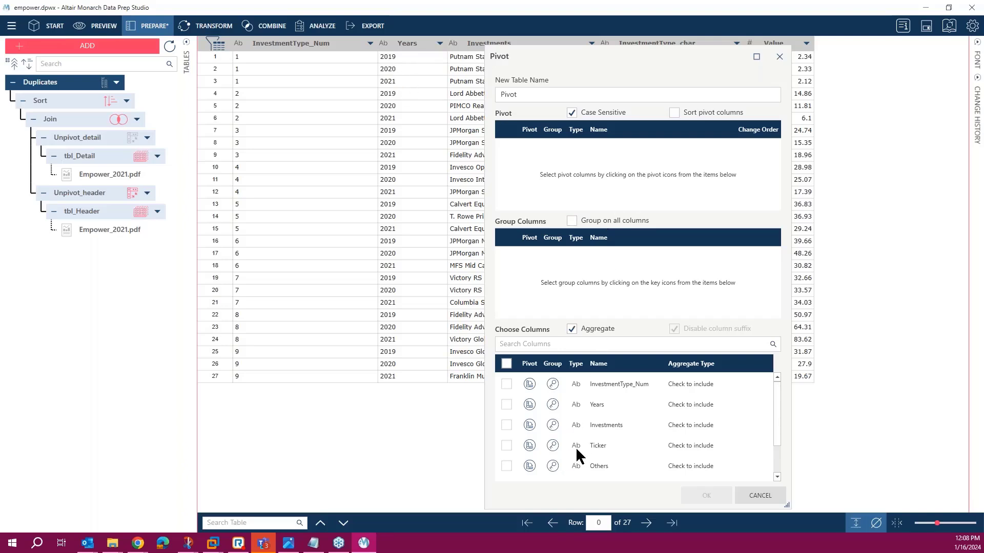
{"action": "left_click", "coordinate": [529, 405]}
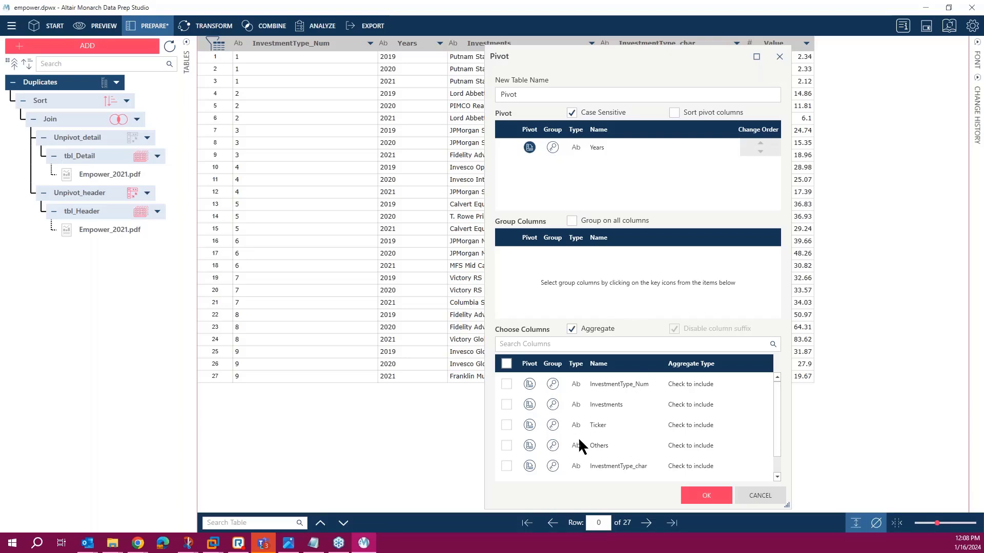
{"action": "left_click", "coordinate": [553, 384]}
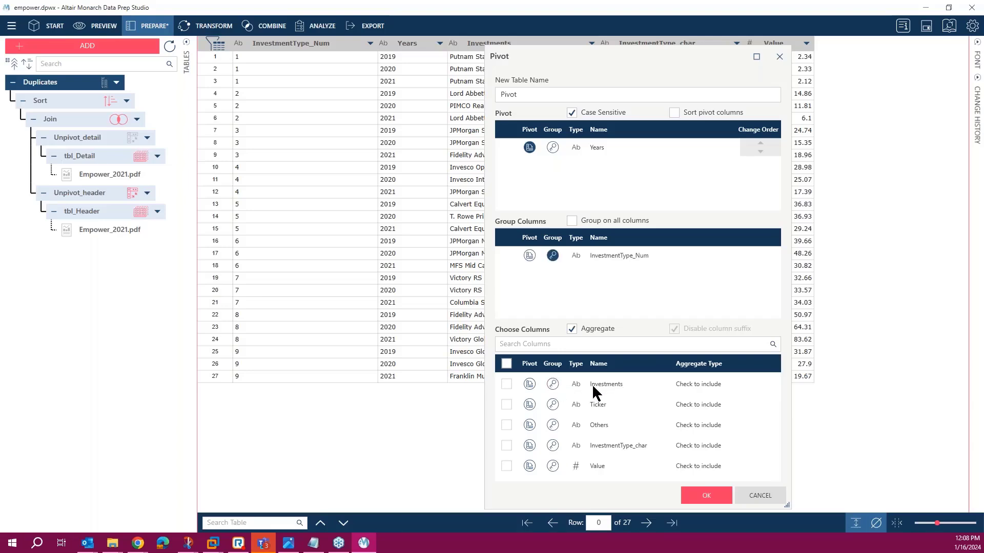
{"action": "left_click", "coordinate": [553, 444]}
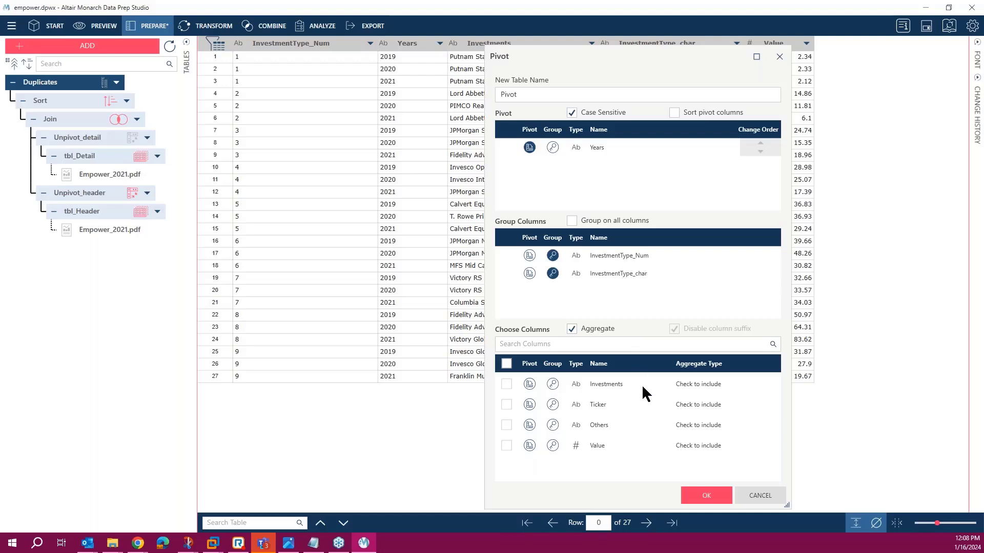
{"action": "left_click", "coordinate": [553, 384]}
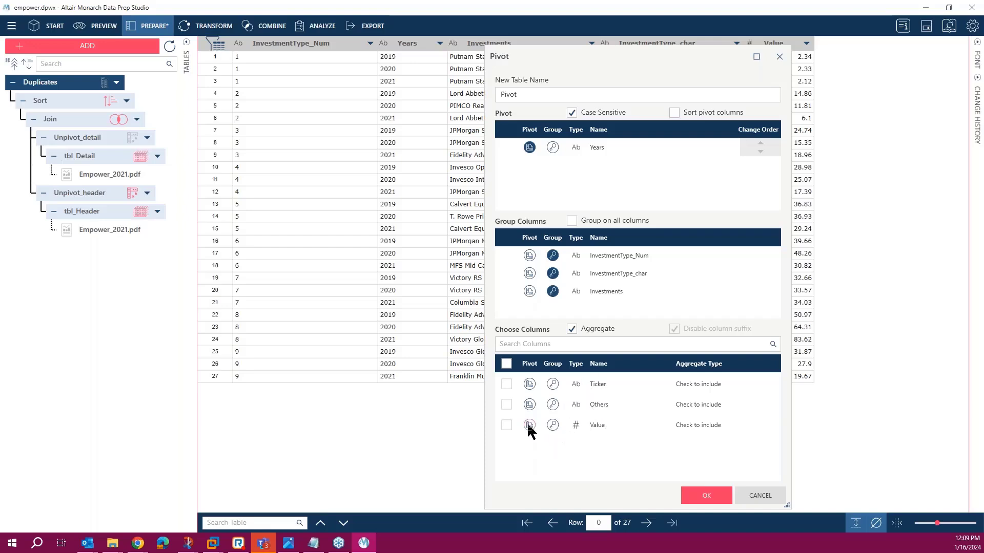
Include Value in the pivot with First as its only aggregate, keep column suffixes disabled, and create the Pivot table.
{"action": "left_click", "coordinate": [506, 425]}
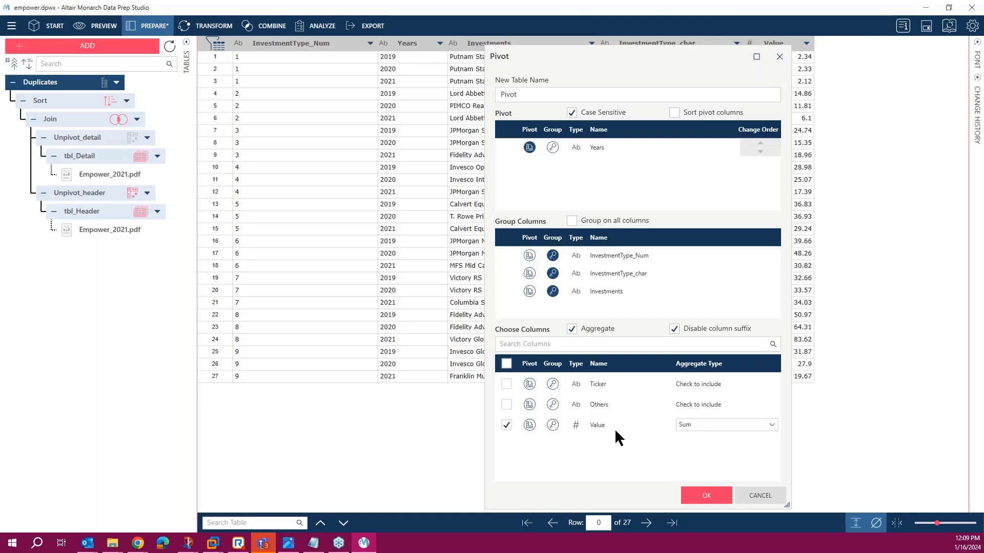
{"action": "left_click", "coordinate": [772, 426]}
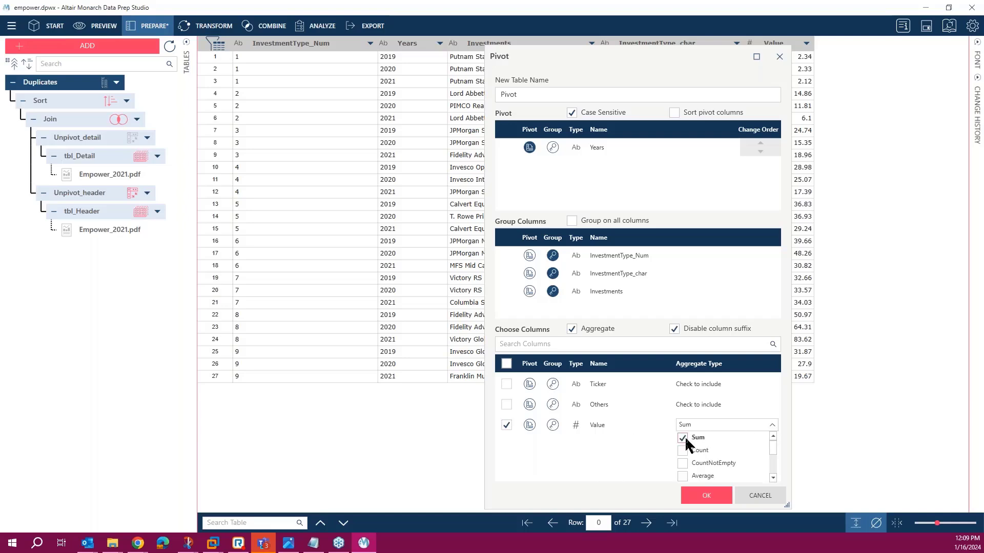
{"action": "left_click", "coordinate": [684, 437]}
{"action": "left_click_drag", "start_coordinate": [774, 450], "coordinate": [773, 468]}
{"action": "left_click", "coordinate": [683, 467]}
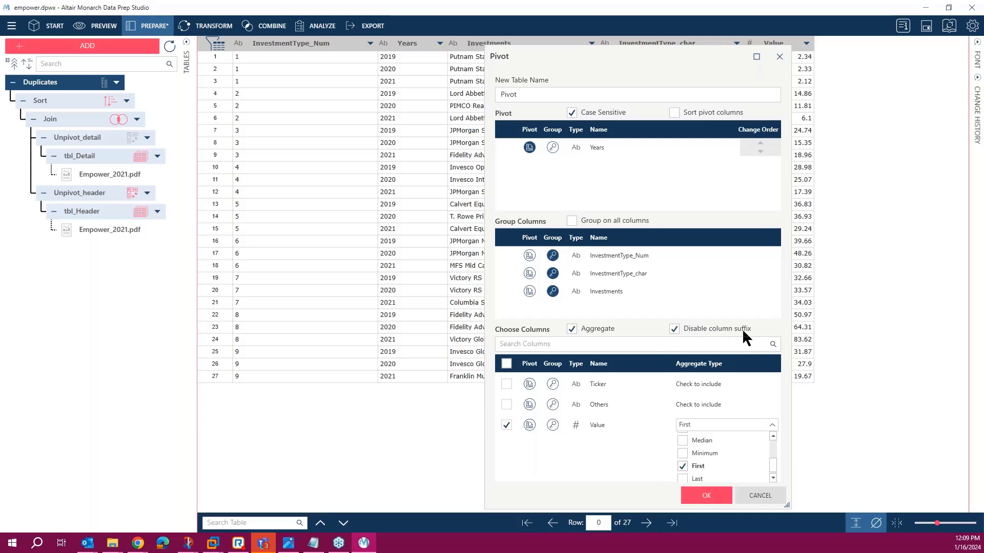
{"action": "left_click", "coordinate": [674, 329]}
{"action": "left_click", "coordinate": [706, 495]}
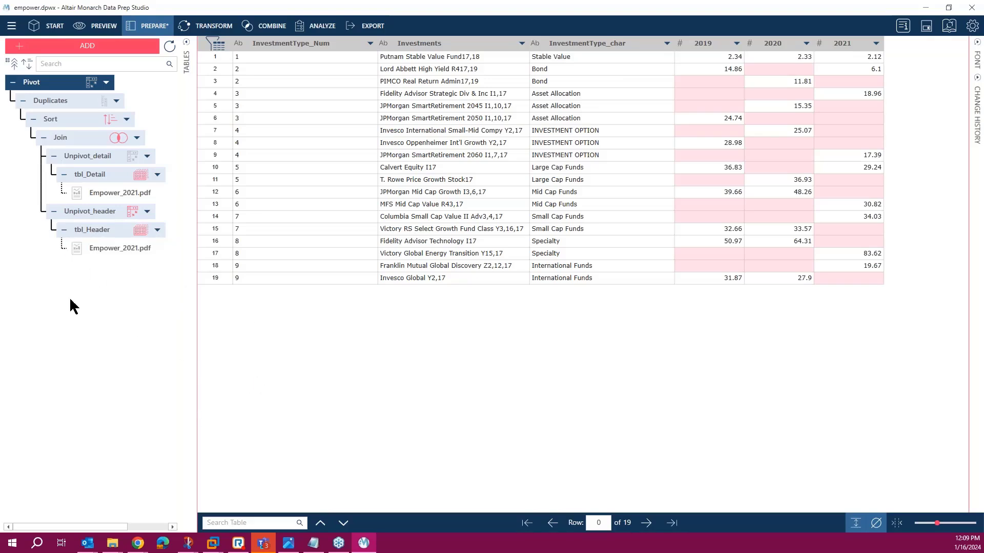
Point all workspace file paths from tbl_Detail to Empower_2022.pdf and display the resulting Pivot table.
{"action": "left_click", "coordinate": [120, 248]}
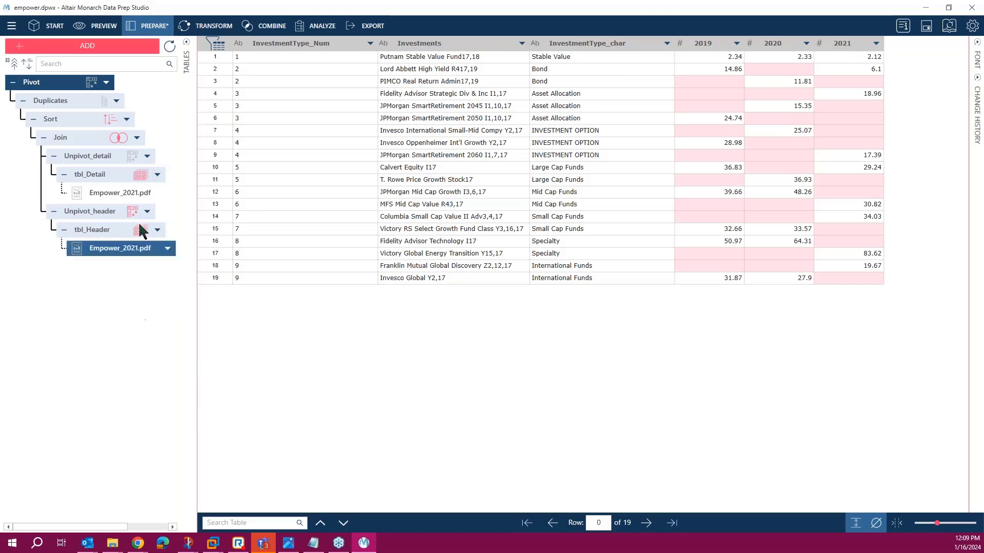
{"action": "left_click", "coordinate": [157, 175]}
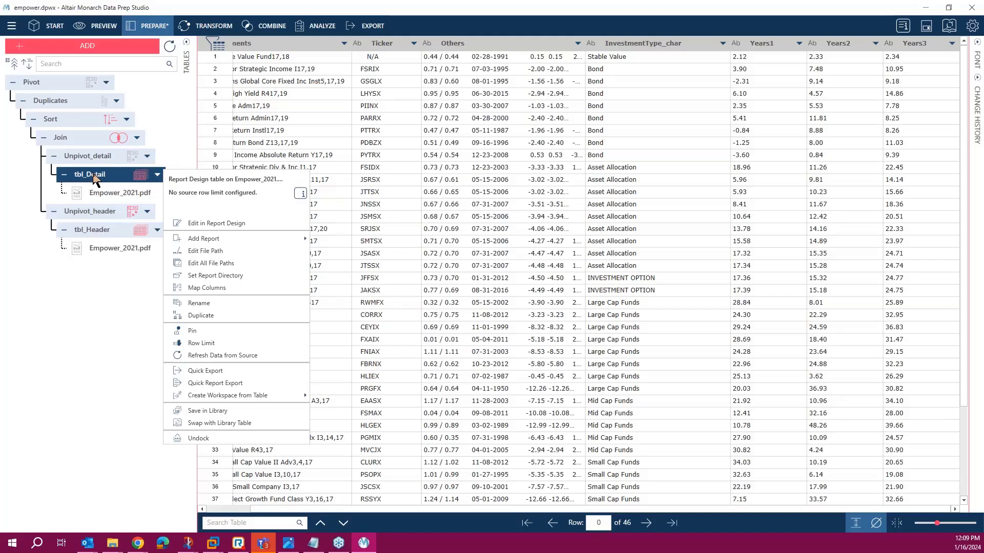
{"action": "left_click", "coordinate": [210, 267]}
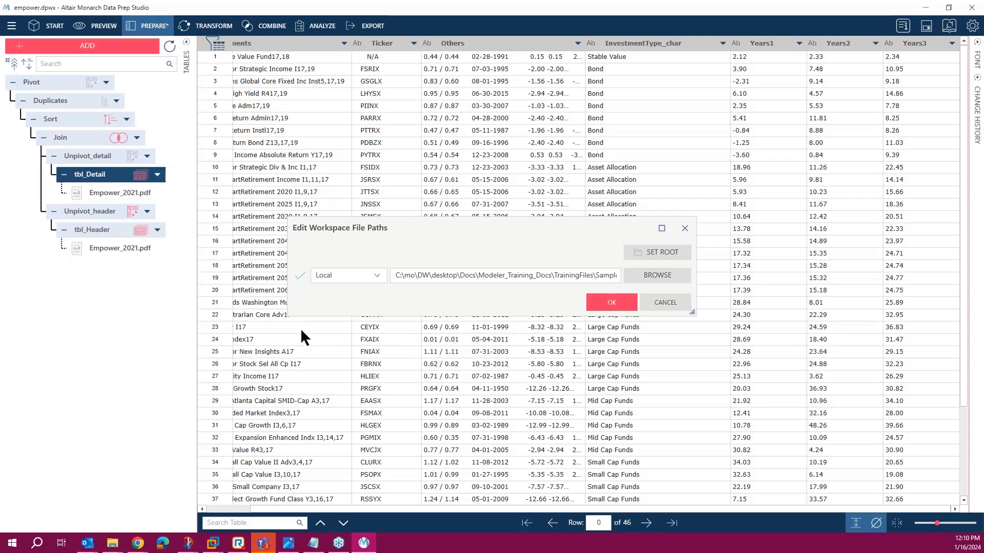
{"action": "left_click_drag", "start_coordinate": [695, 317], "coordinate": [873, 372]}
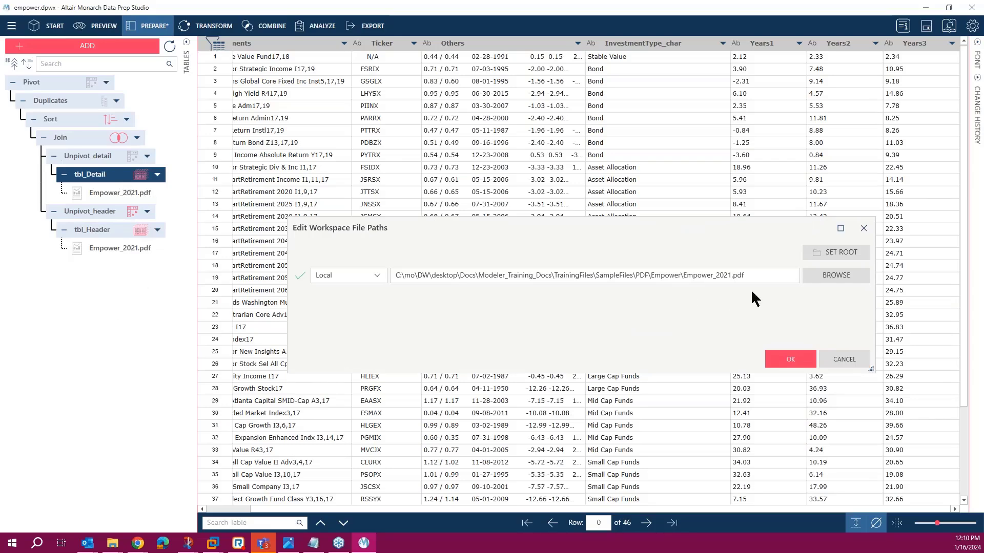
{"action": "left_click", "coordinate": [818, 275]}
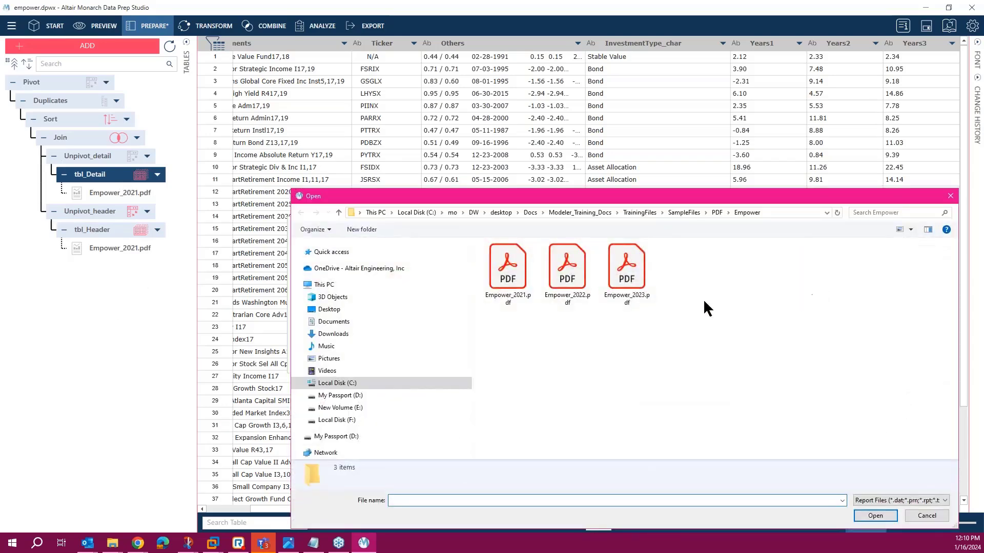
{"action": "left_click", "coordinate": [566, 271]}
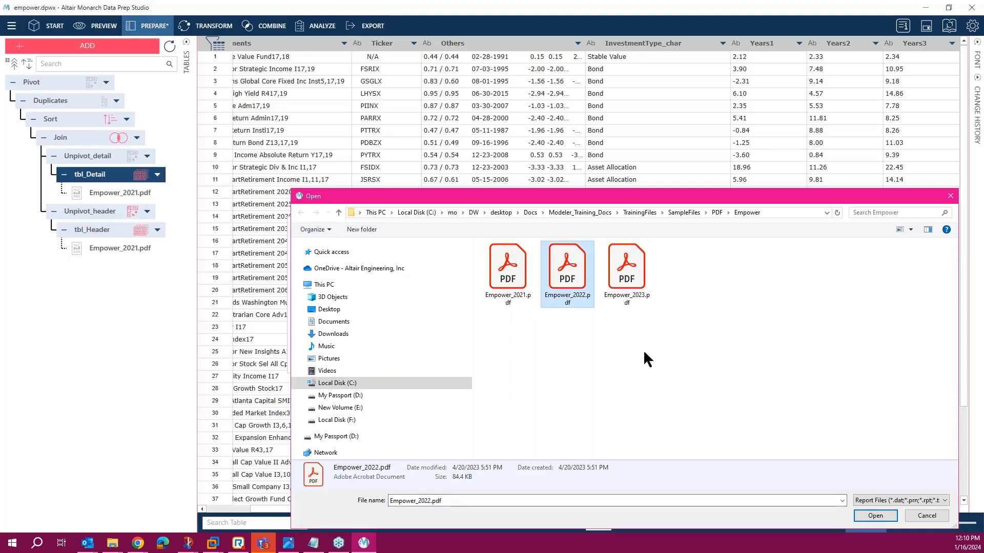
{"action": "left_click", "coordinate": [876, 516]}
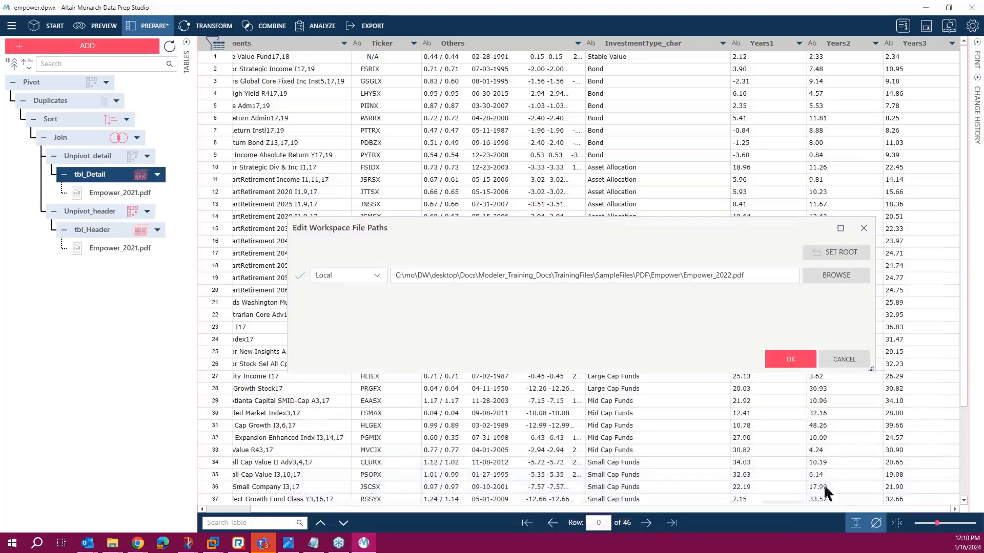
{"action": "left_click", "coordinate": [791, 360]}
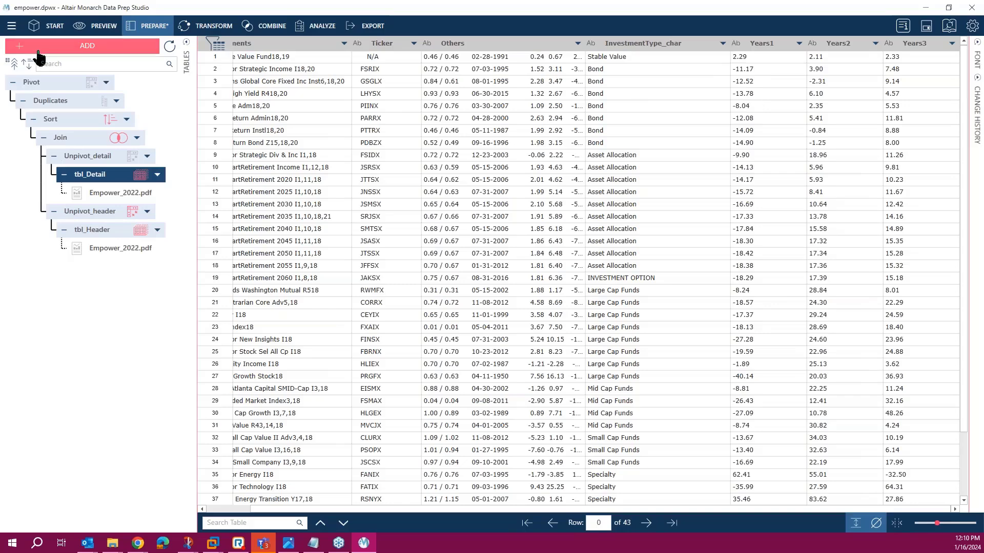
{"action": "left_click", "coordinate": [60, 84]}
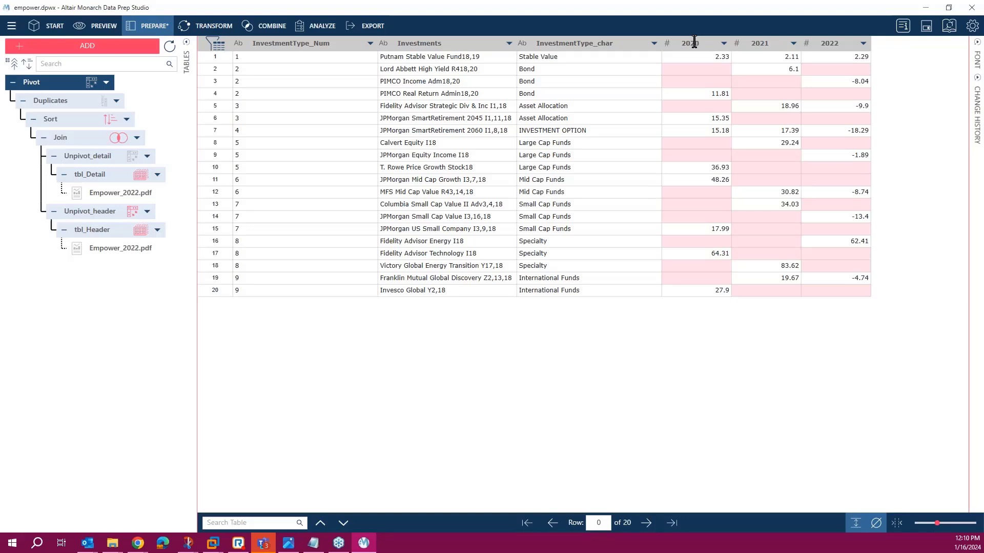
Change all workspace file paths to Empower_2023.pdf and display the resulting Pivot table.
{"action": "left_click", "coordinate": [159, 179]}
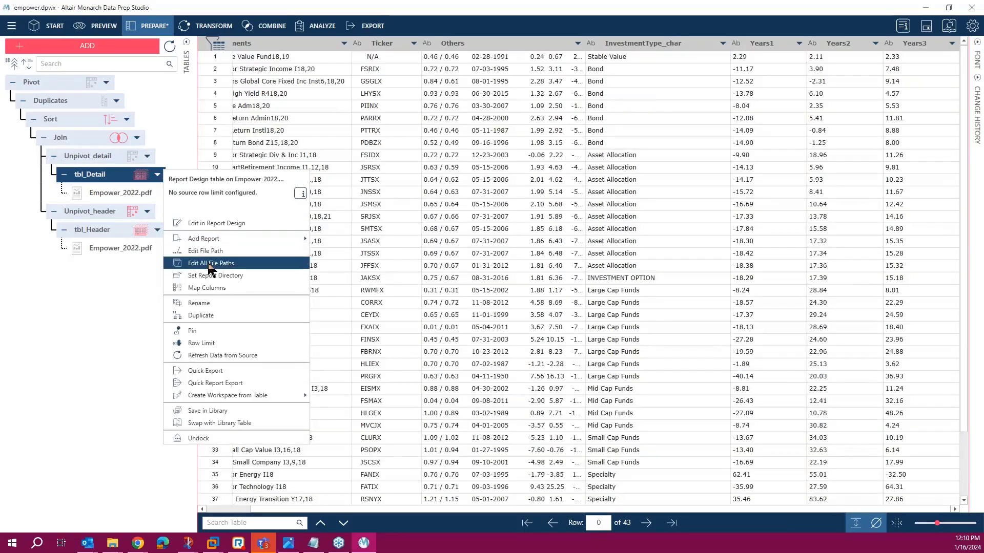
{"action": "left_click", "coordinate": [211, 263]}
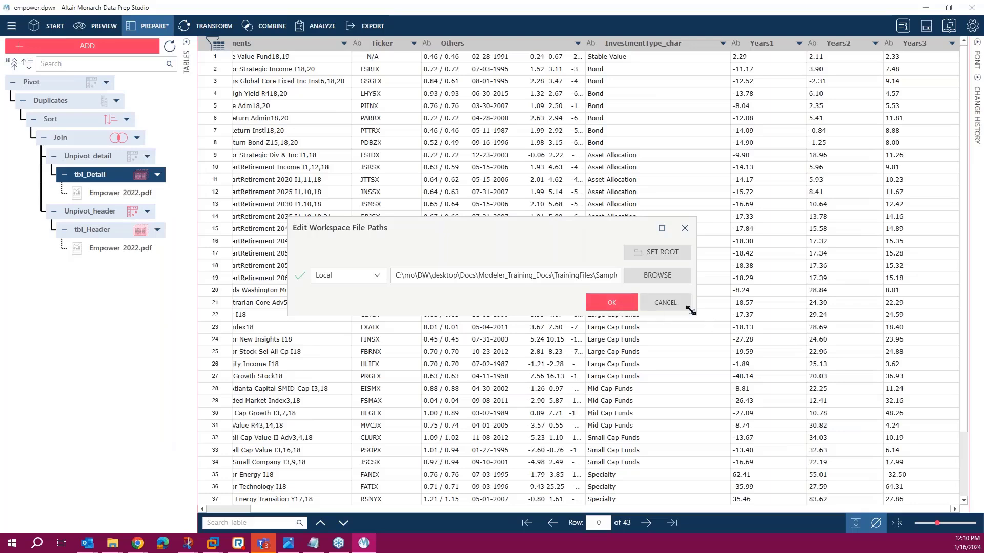
{"action": "left_click_drag", "start_coordinate": [771, 334], "coordinate": [926, 354]}
{"action": "left_click", "coordinate": [900, 275]}
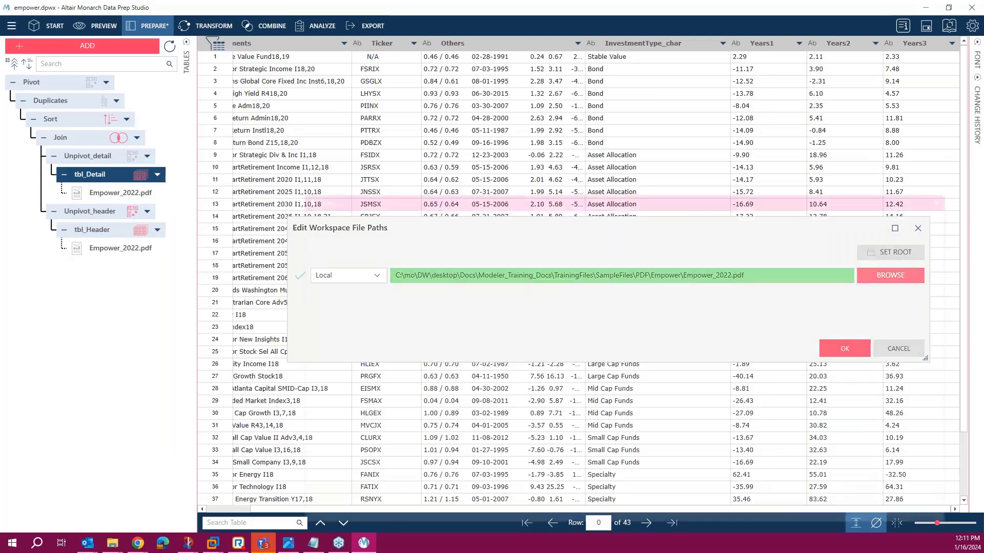
{"action": "left_click", "coordinate": [627, 271]}
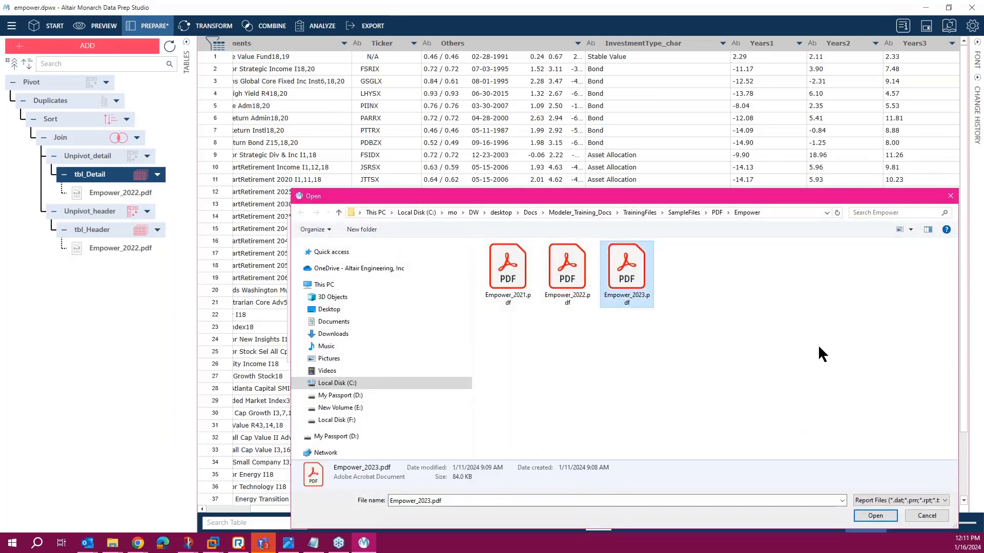
{"action": "left_click", "coordinate": [871, 515]}
{"action": "left_click", "coordinate": [844, 347]}
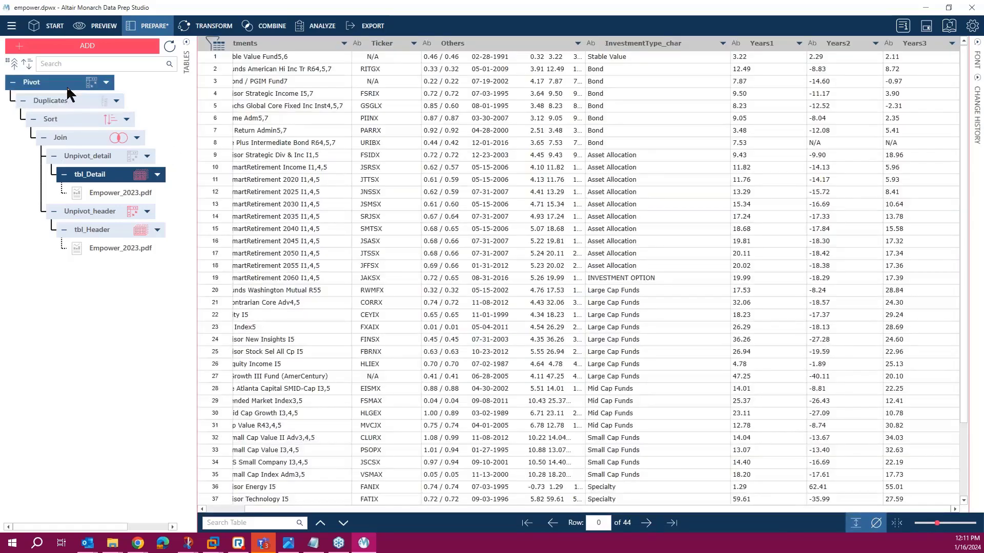
{"action": "left_click", "coordinate": [66, 86]}
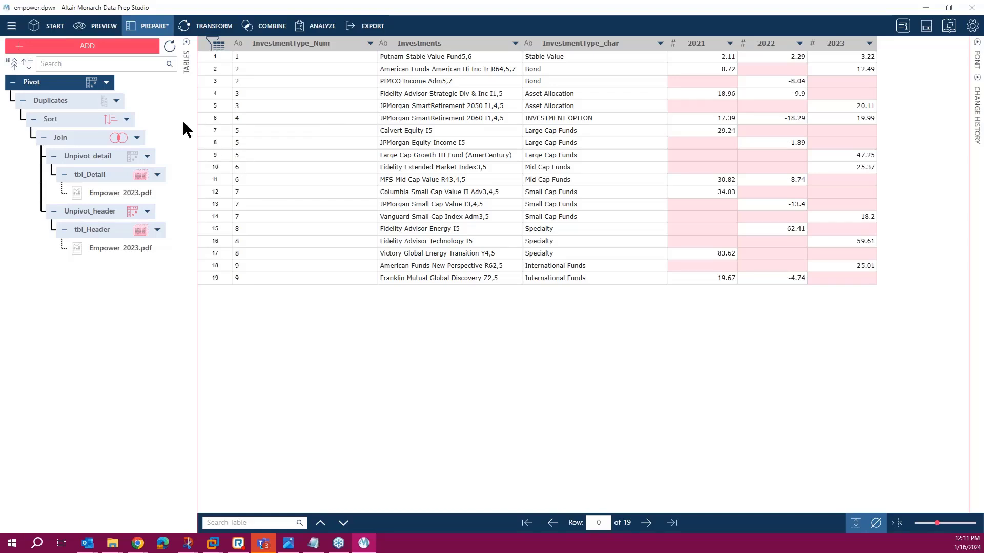
Set all workspace file paths back to Empower_2021.pdf and select the Pivot table.
{"action": "left_click", "coordinate": [158, 179]}
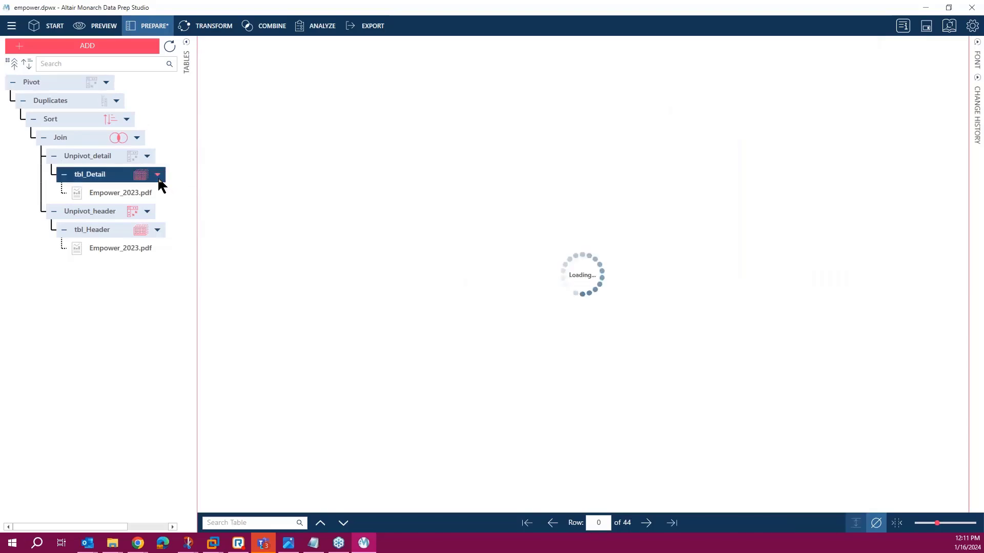
{"action": "left_click", "coordinate": [210, 264]}
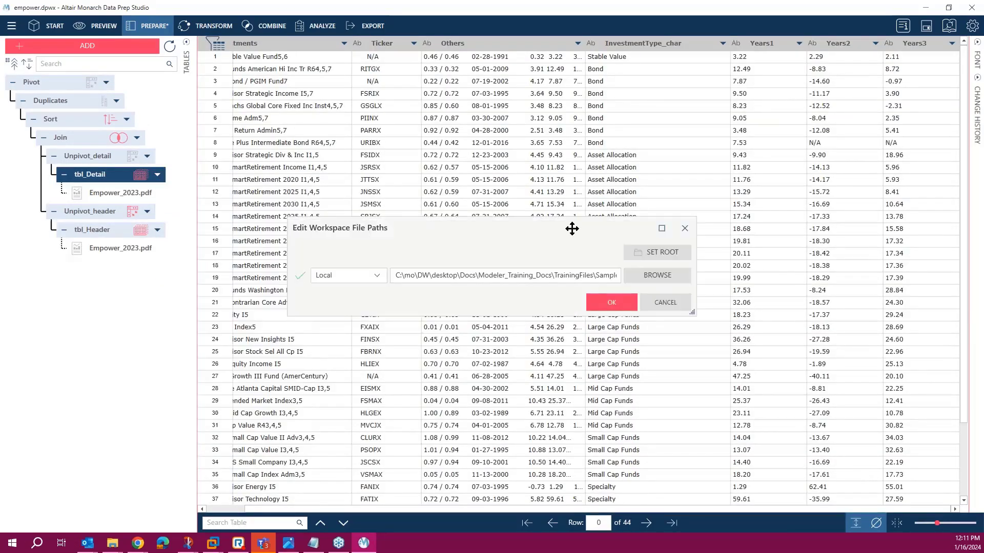
{"action": "left_click", "coordinate": [647, 276]}
{"action": "left_click", "coordinate": [641, 272]}
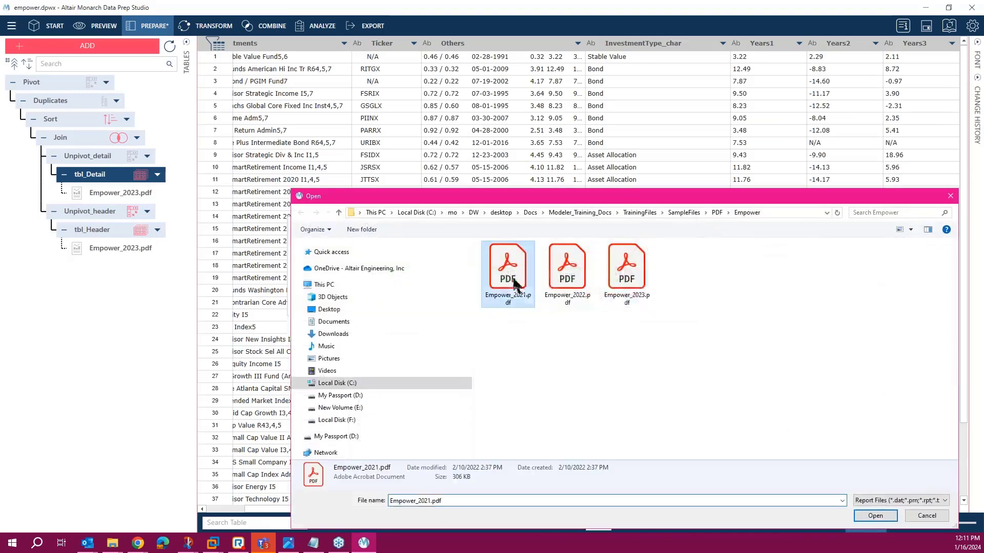
{"action": "left_click", "coordinate": [872, 514]}
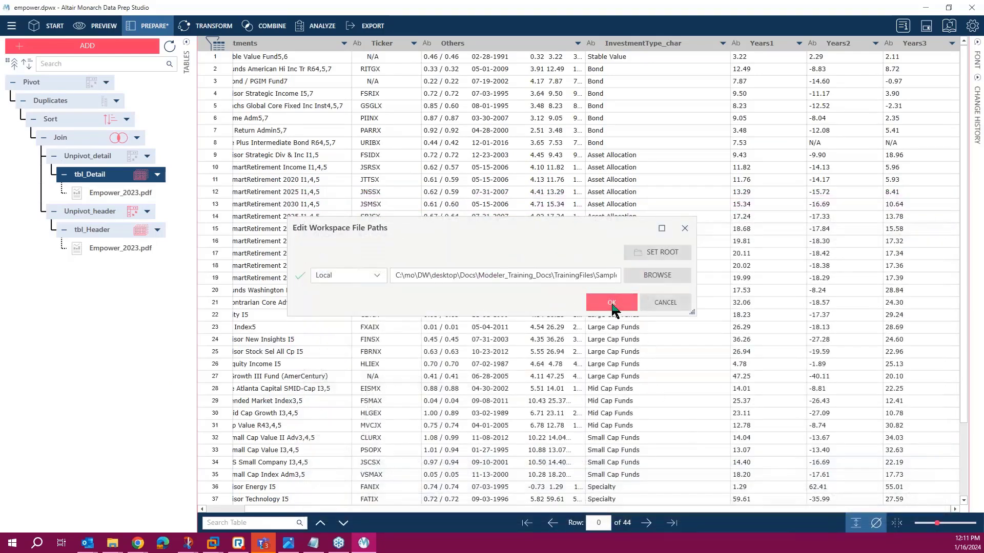
{"action": "left_click", "coordinate": [612, 301]}
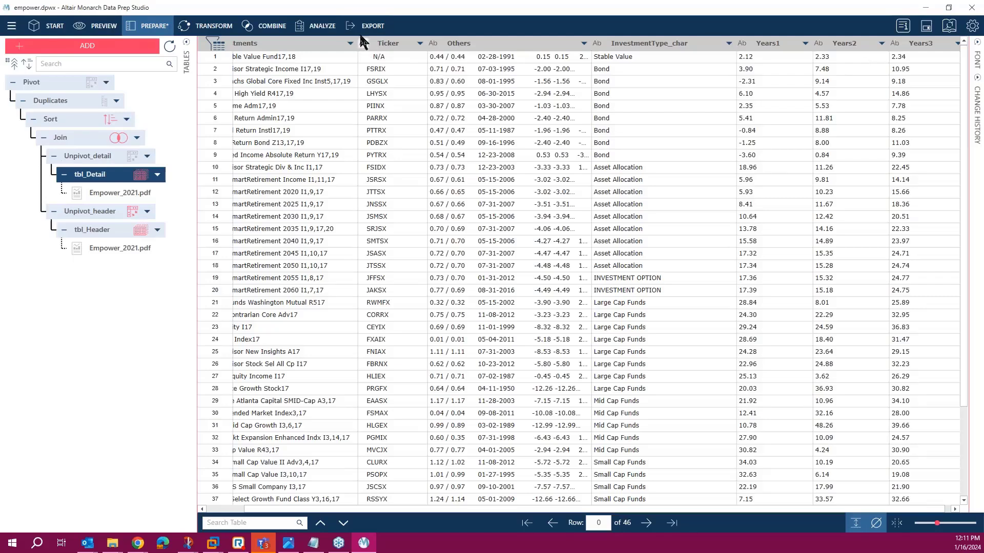
{"action": "left_click", "coordinate": [97, 82]}
Add a Microsoft Excel export for the Pivot table.
{"action": "left_click", "coordinate": [373, 26]}
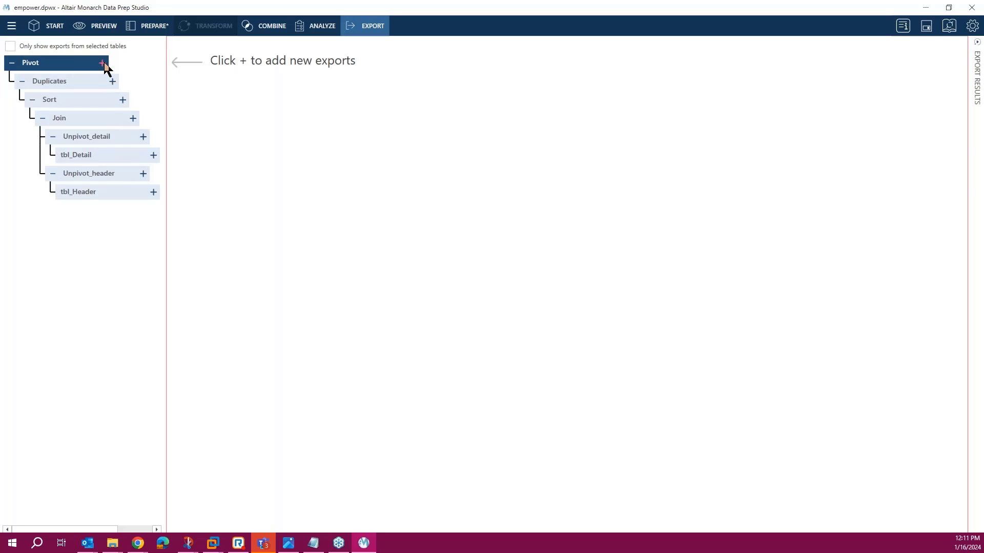
{"action": "left_click", "coordinate": [103, 63]}
{"action": "left_click", "coordinate": [140, 84]}
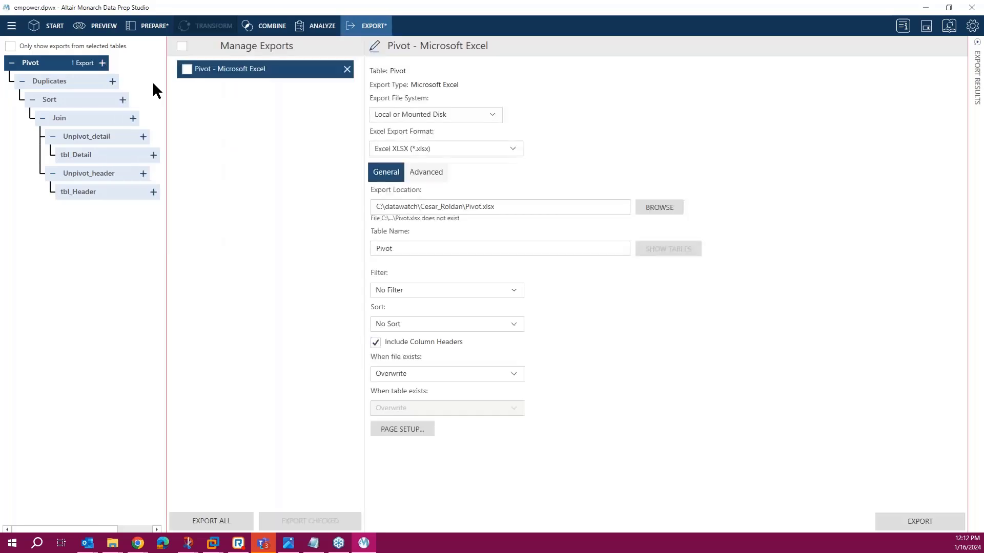
Set the Pivot export's location to the Desktop with the file name inv_demo.xlsx.
{"action": "left_click", "coordinate": [656, 207]}
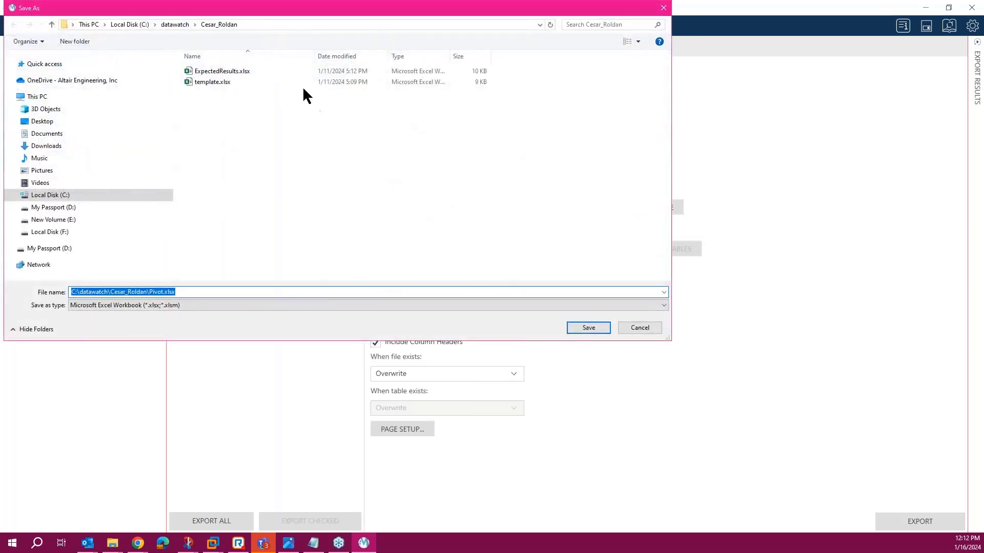
{"action": "left_click", "coordinate": [43, 123]}
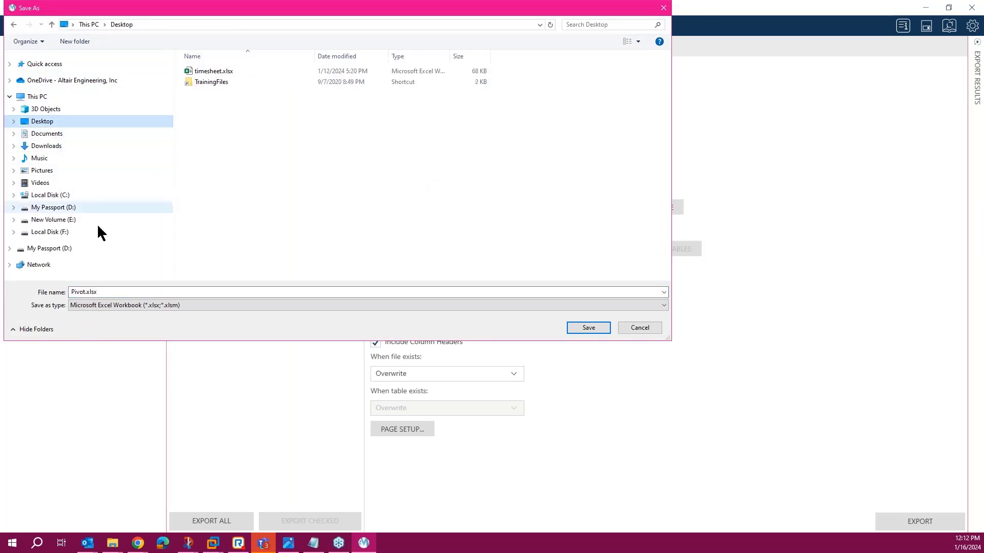
{"action": "double_click", "coordinate": [84, 292]}
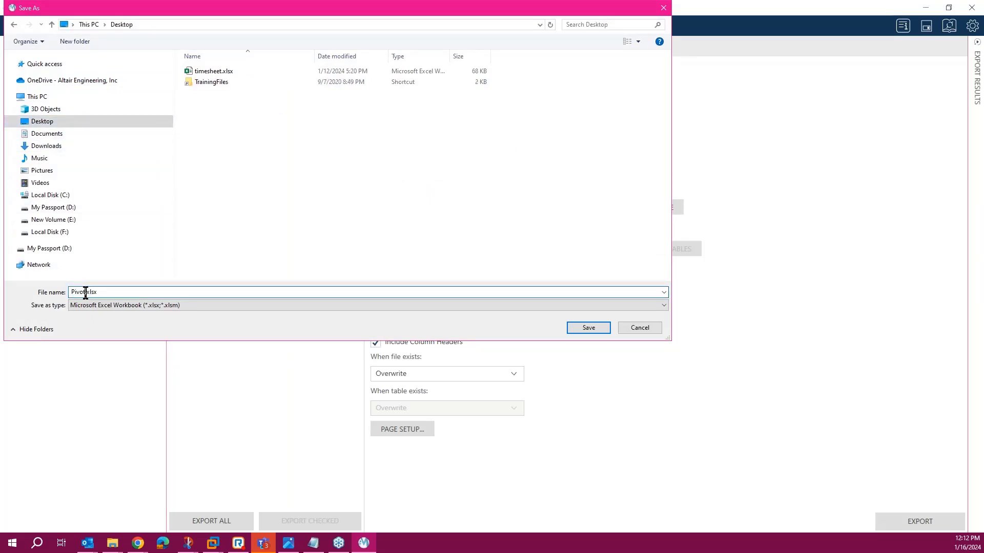
{"action": "double_click", "coordinate": [80, 292]}
{"action": "type", "text": "inv_demo"}
{"action": "left_click", "coordinate": [588, 328]}
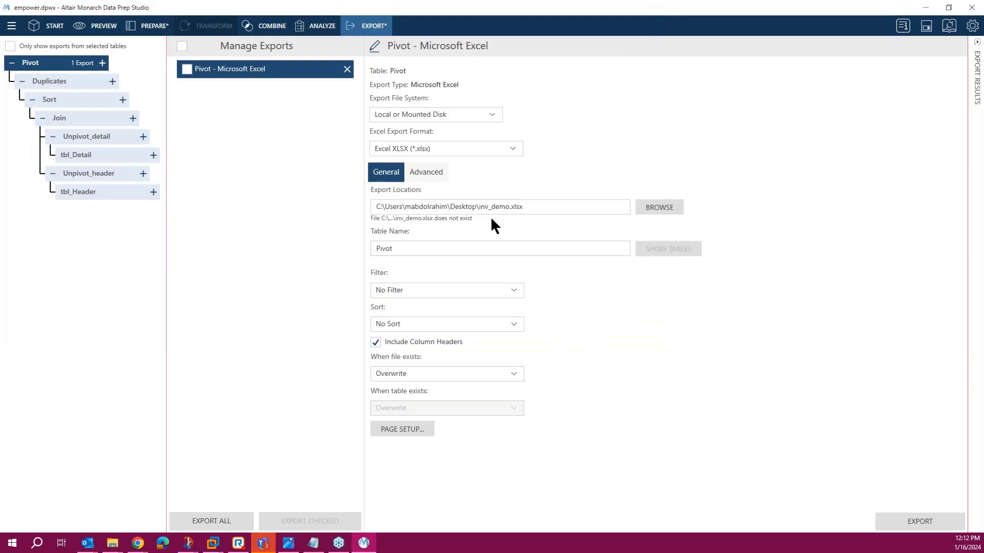
Mark the Pivot export for inclusion and run all exports with Pivot as the table name.
{"action": "left_click", "coordinate": [383, 249]}
{"action": "left_click", "coordinate": [186, 71]}
{"action": "left_click", "coordinate": [222, 522]}
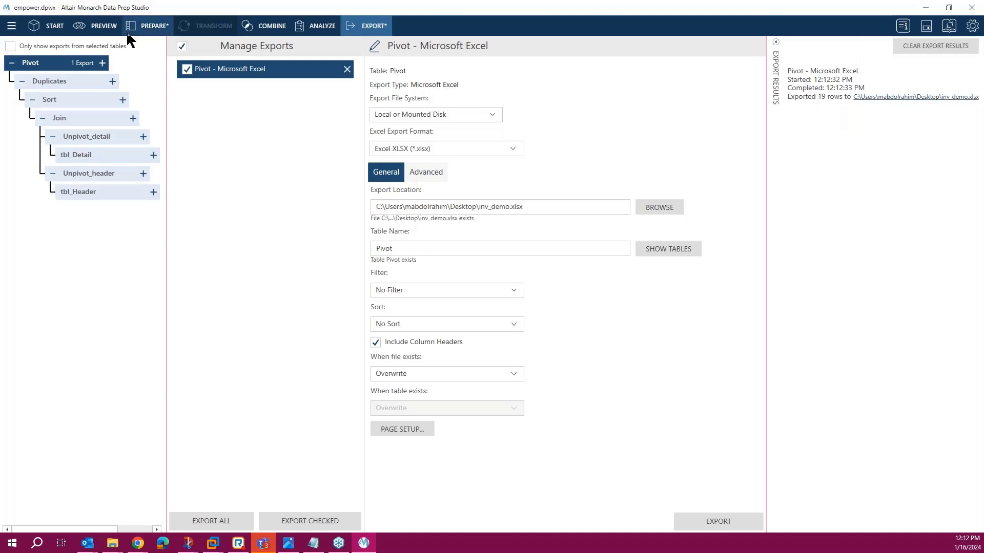
Switch the workspace's source file for all tables to Empower_2022.pdf and return to the Pivot table's export settings.
{"action": "left_click", "coordinate": [152, 27]}
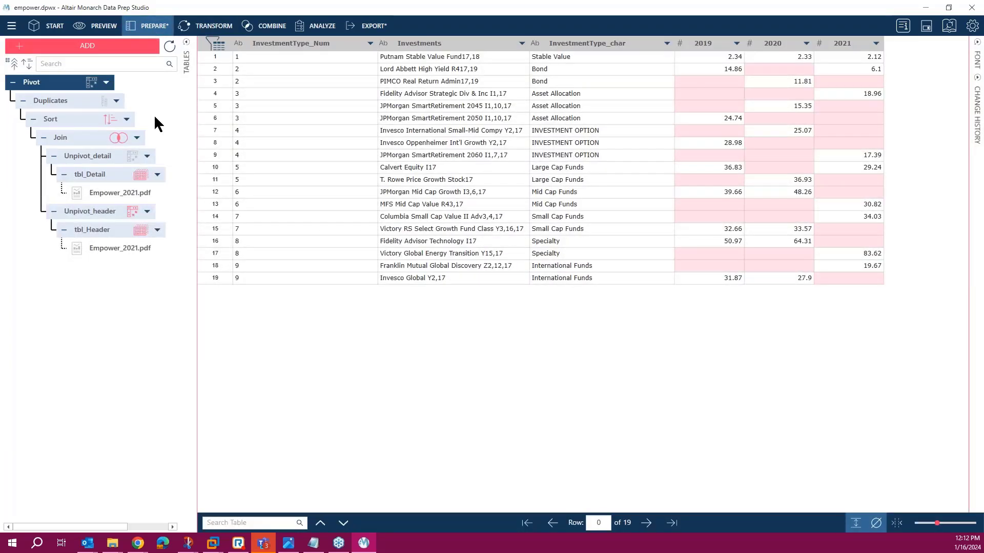
{"action": "left_click", "coordinate": [158, 177]}
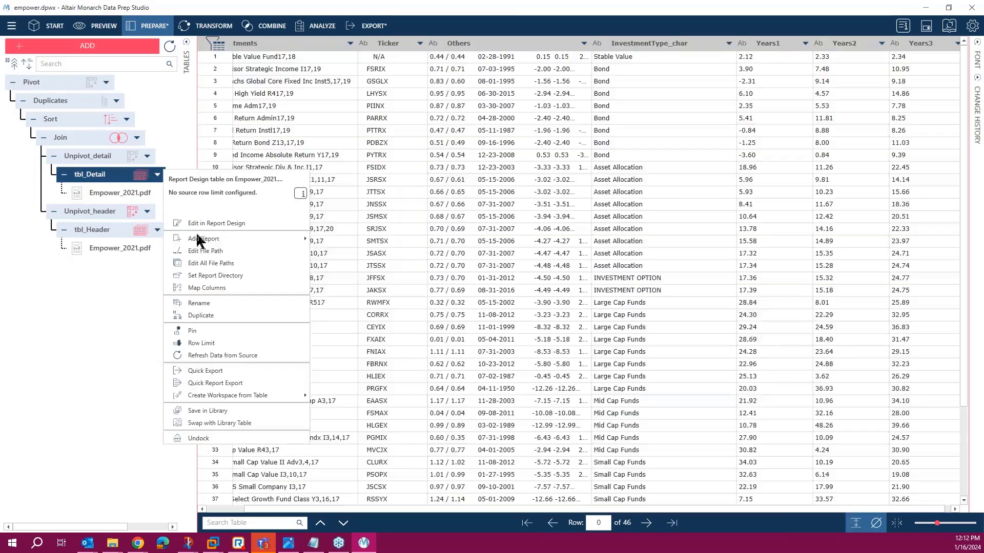
{"action": "left_click", "coordinate": [211, 263]}
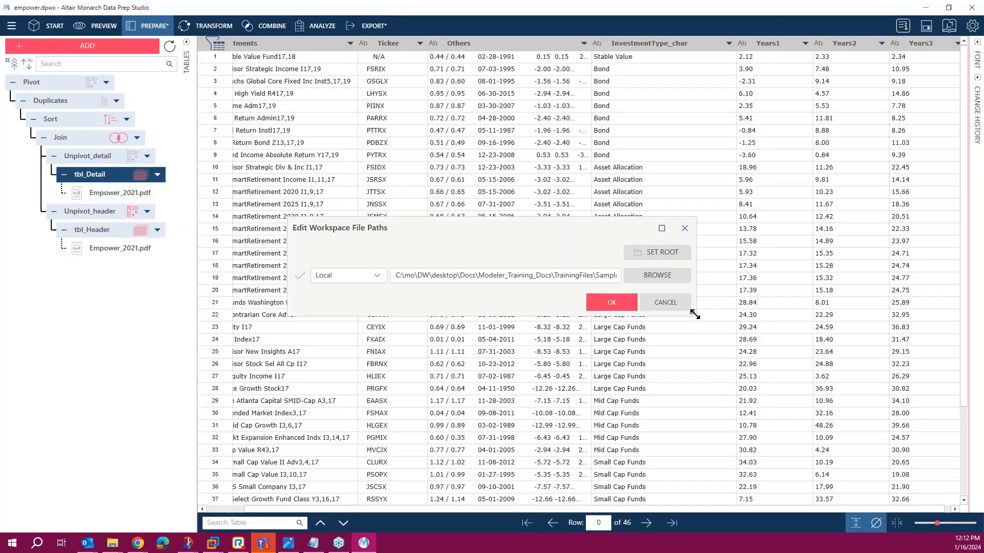
{"action": "left_click_drag", "start_coordinate": [695, 314], "coordinate": [877, 333]}
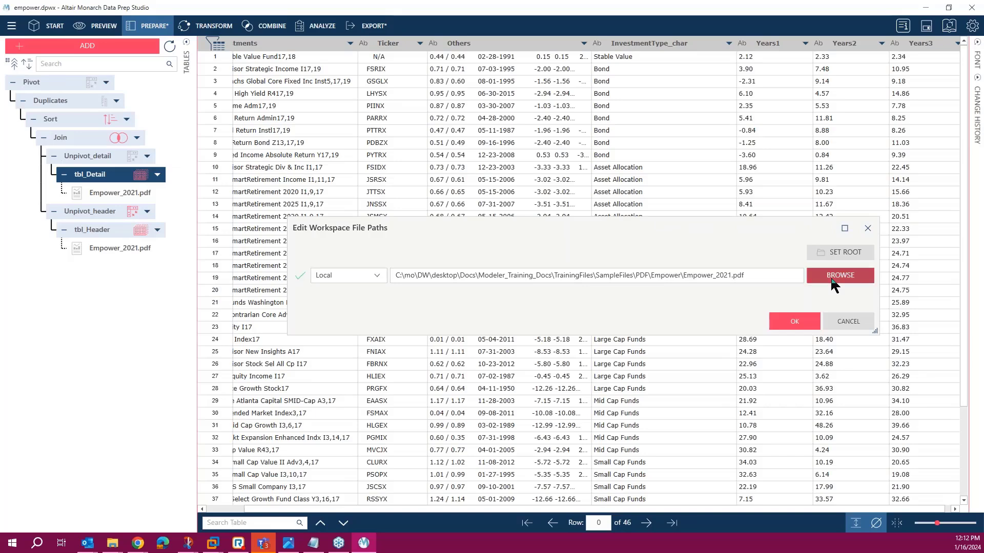
{"action": "left_click", "coordinate": [834, 276]}
{"action": "left_click", "coordinate": [567, 269]}
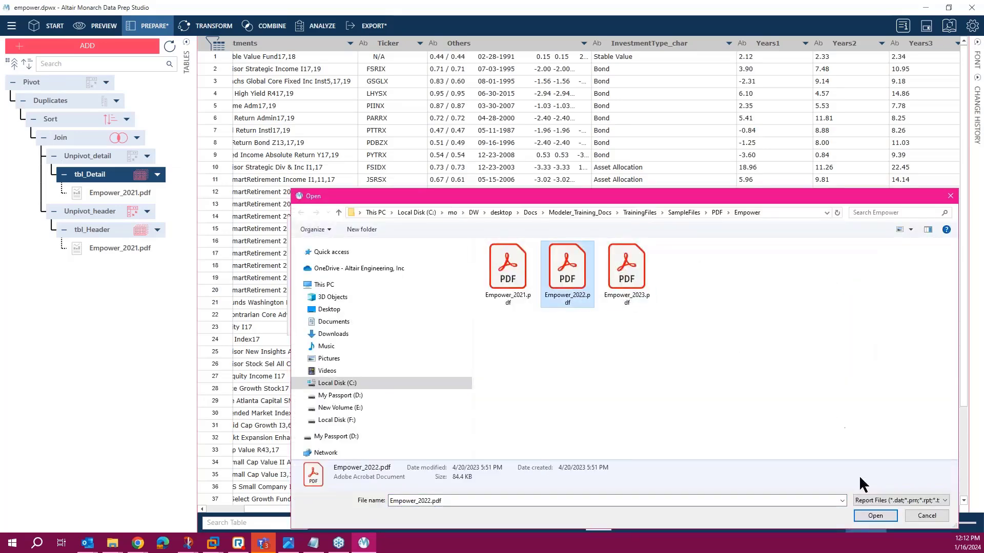
{"action": "left_click", "coordinate": [875, 516]}
{"action": "left_click", "coordinate": [796, 316]}
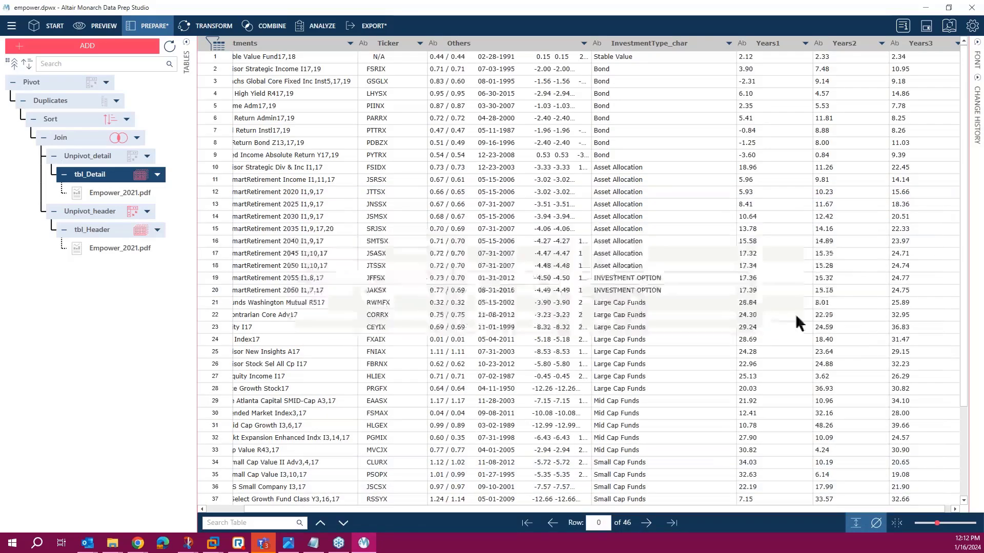
{"action": "left_click", "coordinate": [69, 84]}
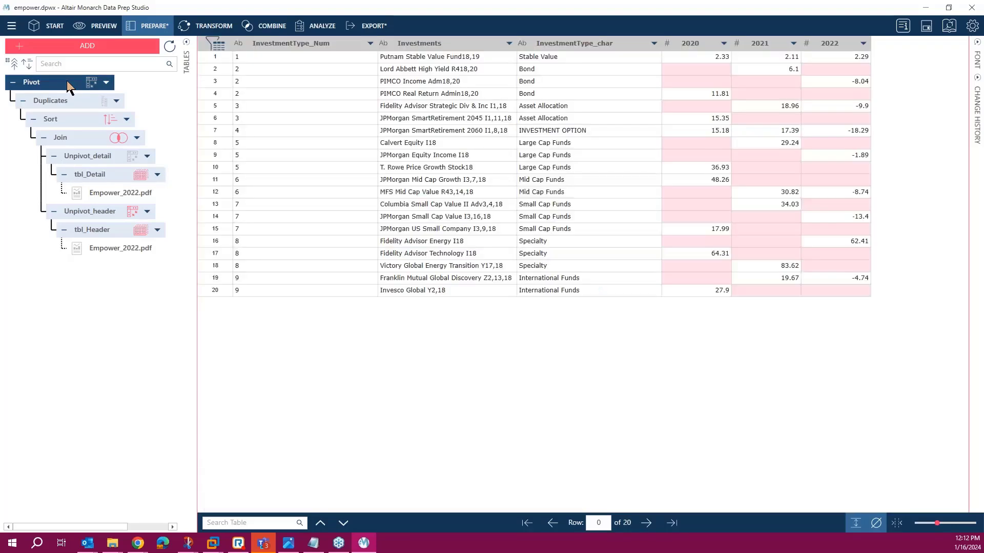
{"action": "left_click", "coordinate": [372, 28]}
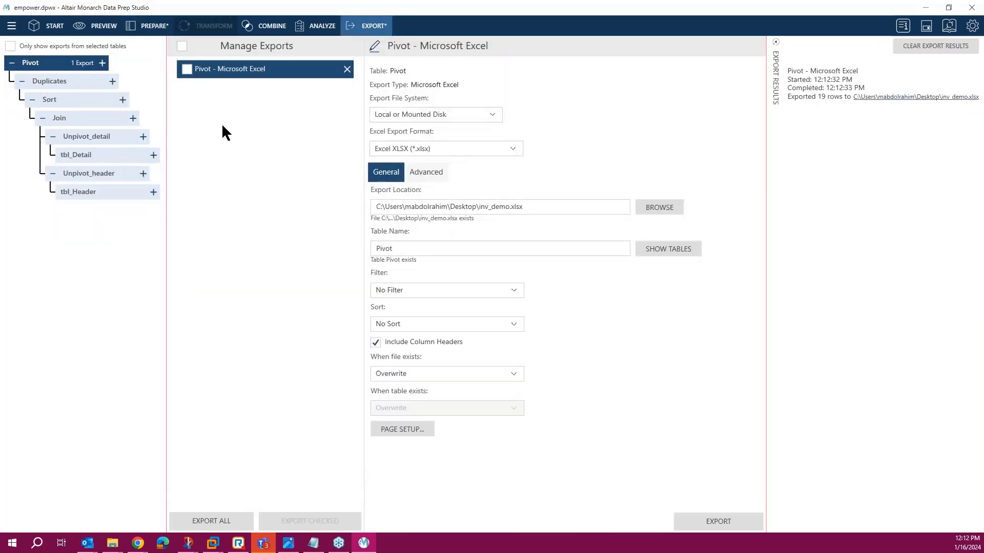
Set the Pivot export to append when the file exists and when the table exists, with column headers excluded.
{"action": "left_click", "coordinate": [513, 373]}
{"action": "left_click", "coordinate": [397, 407]}
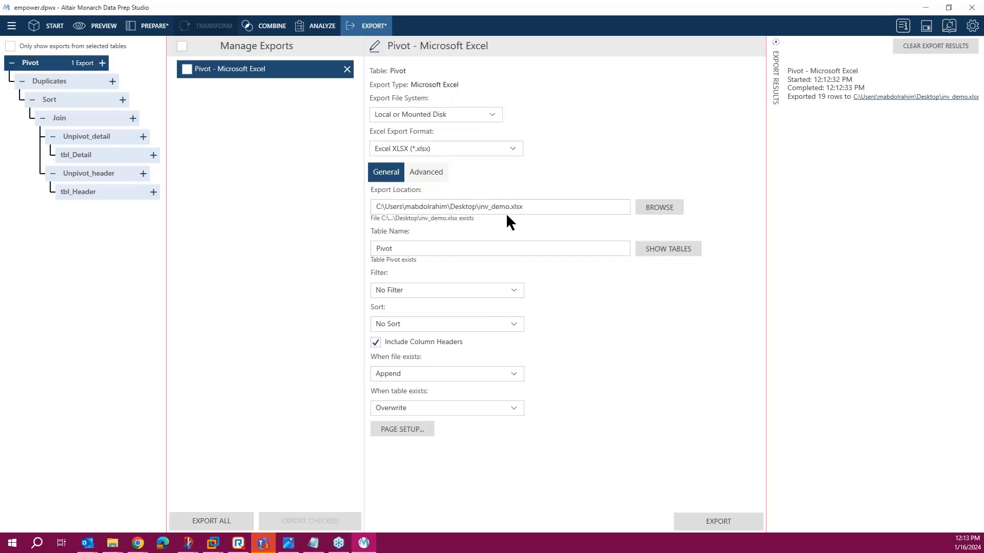
{"action": "left_click", "coordinate": [512, 408]}
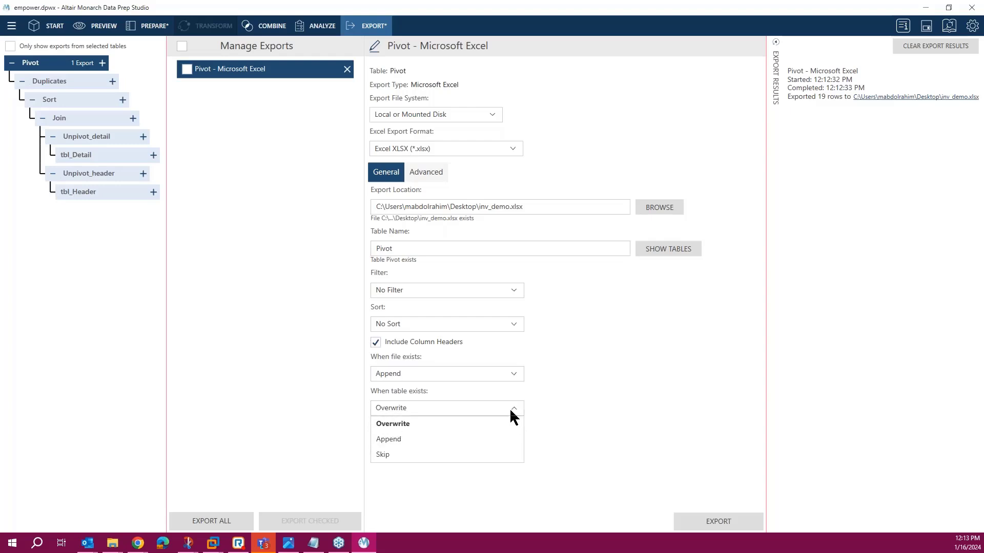
{"action": "left_click", "coordinate": [390, 438]}
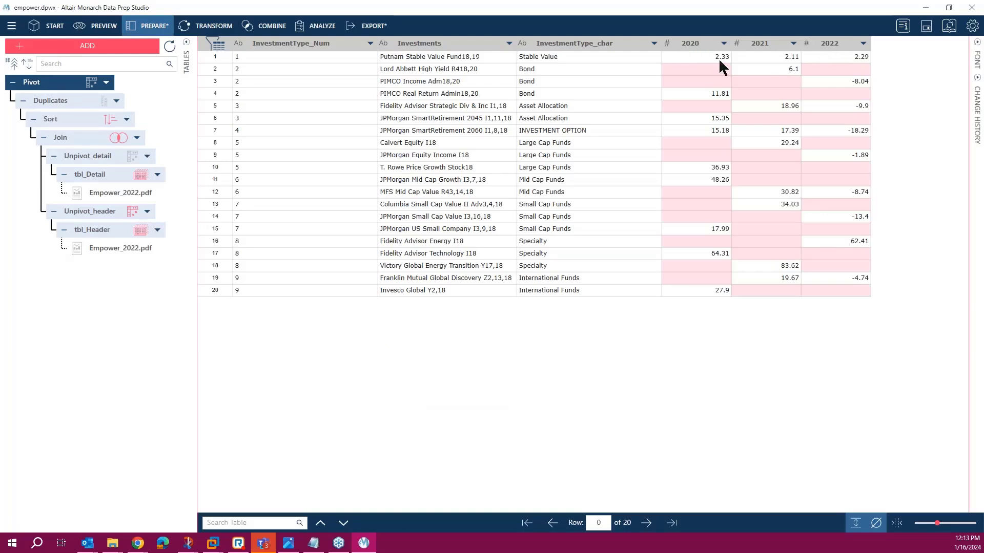
{"action": "left_click", "coordinate": [366, 27]}
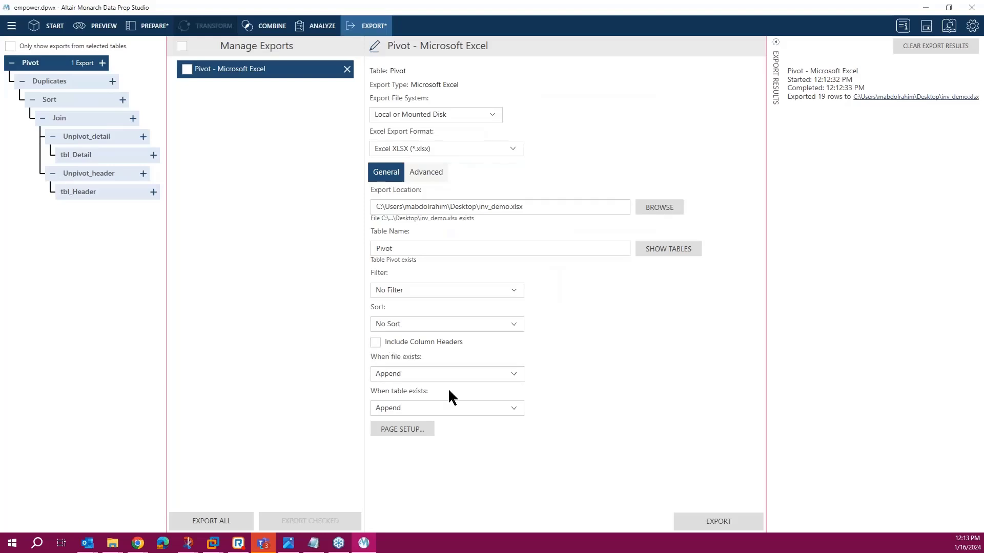
Try exporting the Pivot table with column headers included, and run the export again with the headers excluded.
{"action": "left_click", "coordinate": [375, 343]}
{"action": "left_click", "coordinate": [711, 523]}
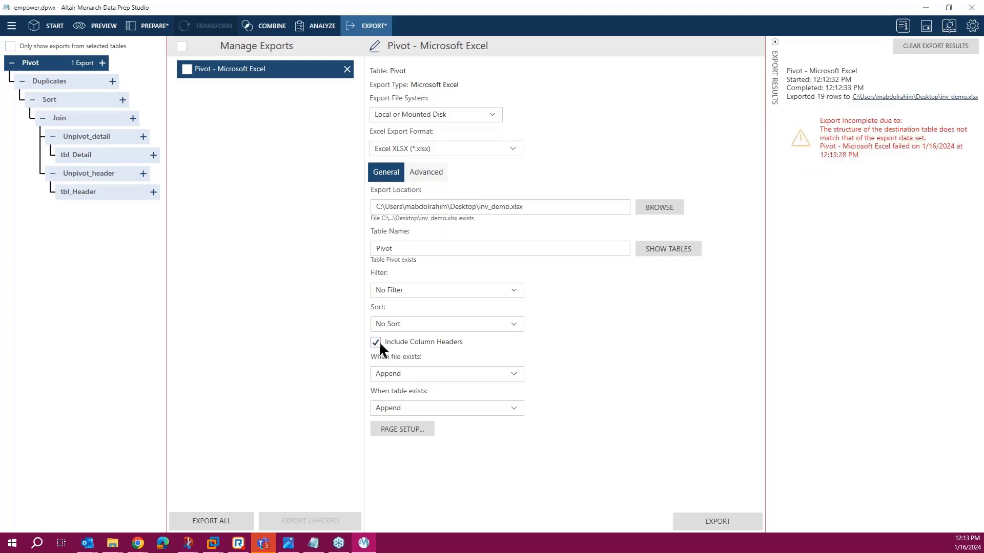
{"action": "left_click", "coordinate": [701, 520]}
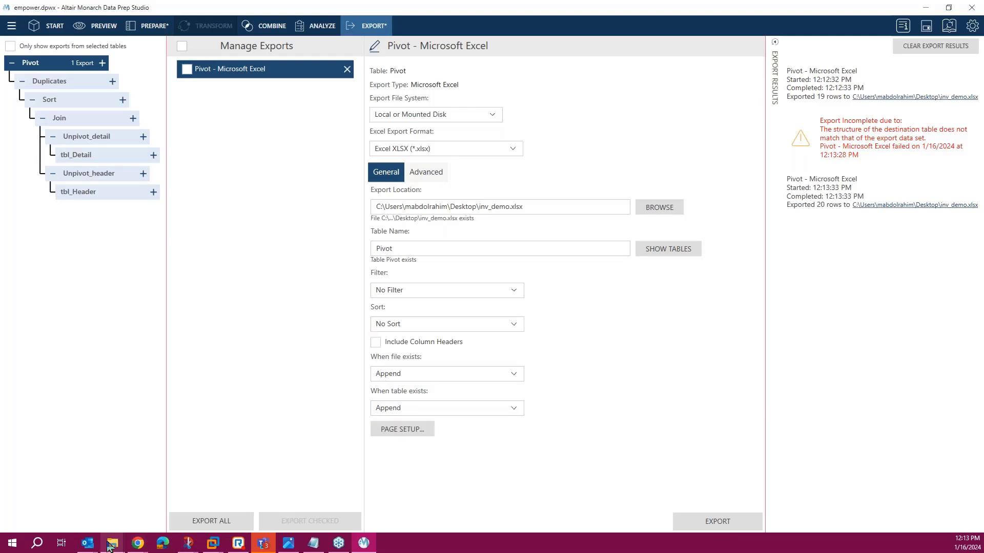
Open the exported inv_demo.xlsx in Excel, examine the appended rows on the Pivot sheet, and close the workbook.
{"action": "mouse_move", "coordinate": [122, 541]}
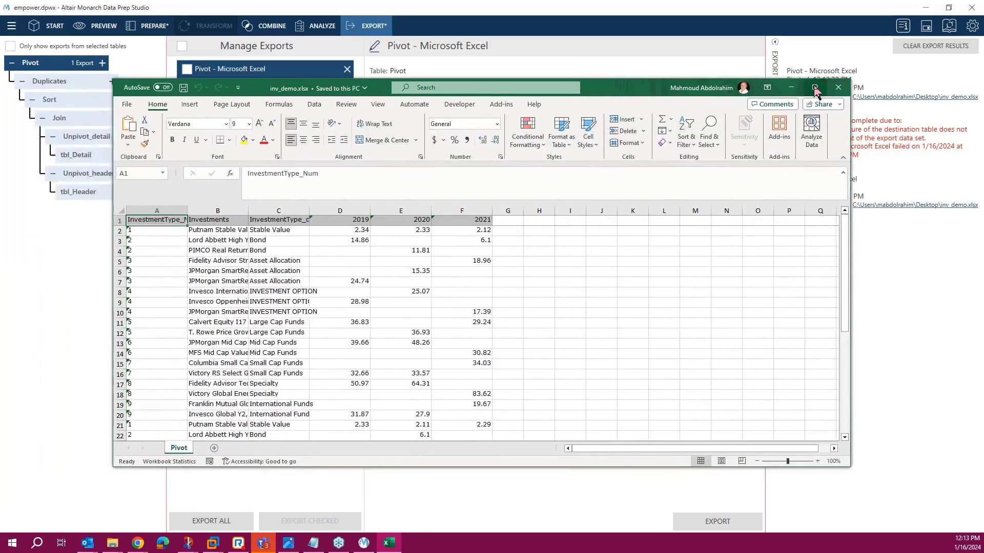
{"action": "left_click", "coordinate": [814, 87]}
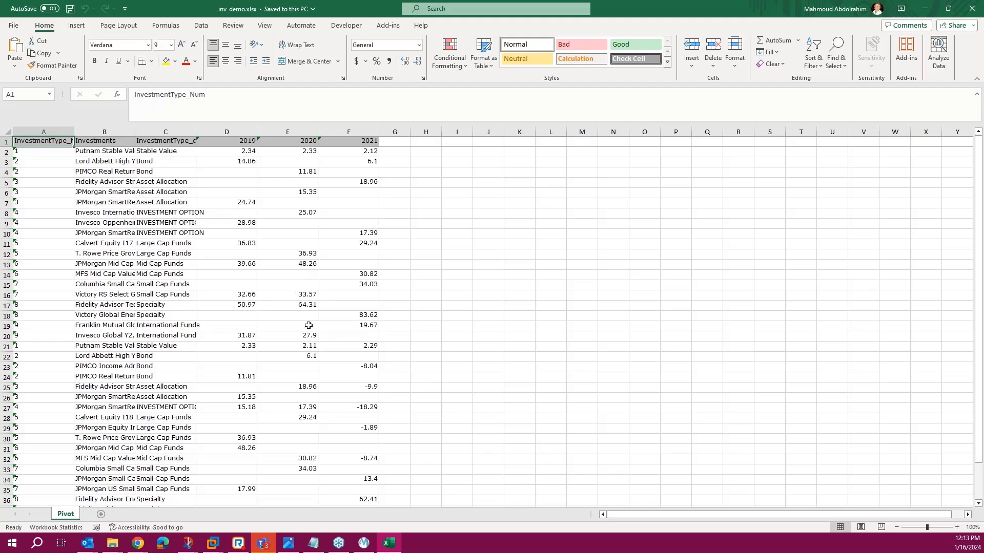
{"action": "scroll", "coordinate": [308, 326], "scroll_direction": "down", "scroll_amount": 3}
{"action": "scroll", "coordinate": [308, 326], "scroll_direction": "up", "scroll_amount": 3}
{"action": "scroll", "coordinate": [306, 375], "scroll_direction": "down", "scroll_amount": 2}
{"action": "scroll", "coordinate": [306, 375], "scroll_direction": "up", "scroll_amount": 2}
{"action": "left_click", "coordinate": [972, 9]}
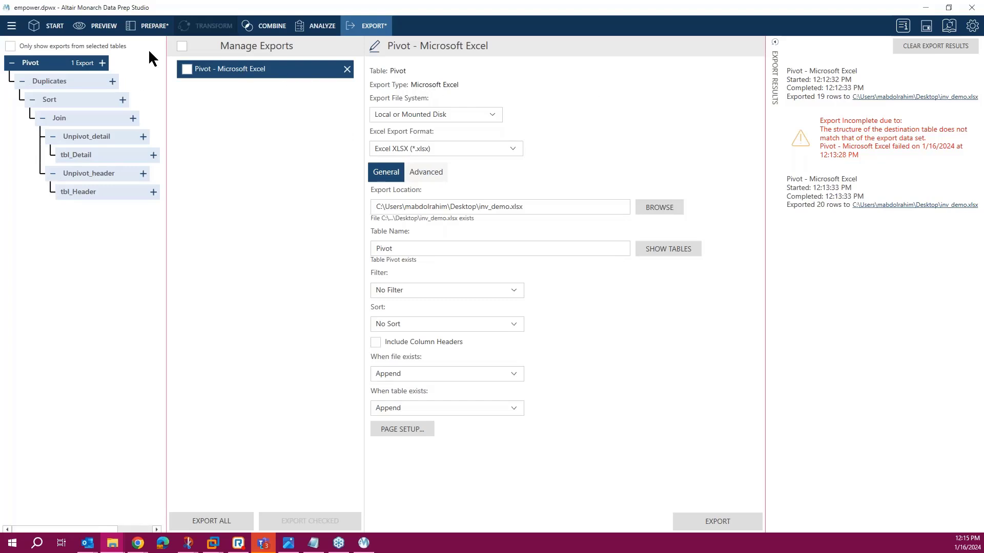
Return to the Pivot table's data in the Prepare view and save the workspace.
{"action": "left_click", "coordinate": [150, 25]}
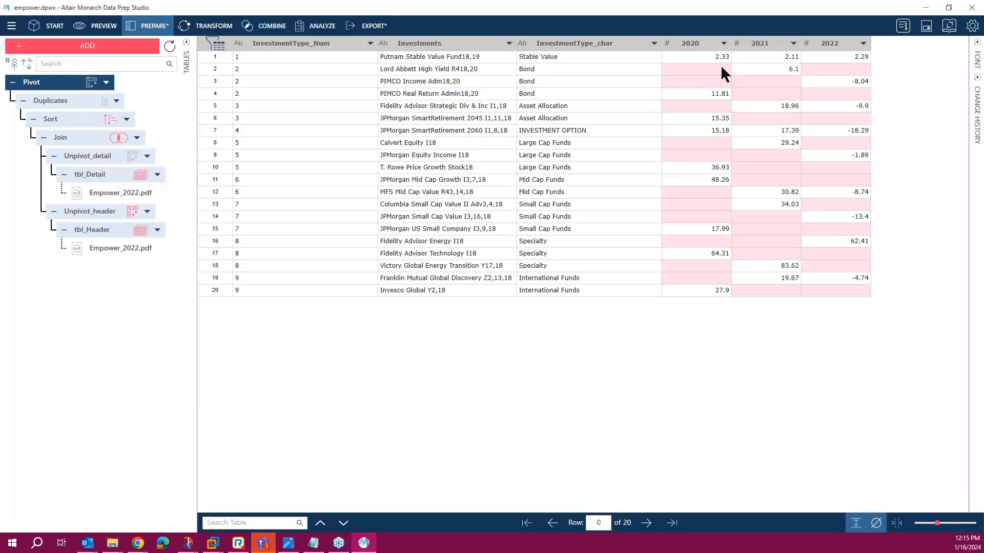
{"action": "left_click", "coordinate": [928, 27]}
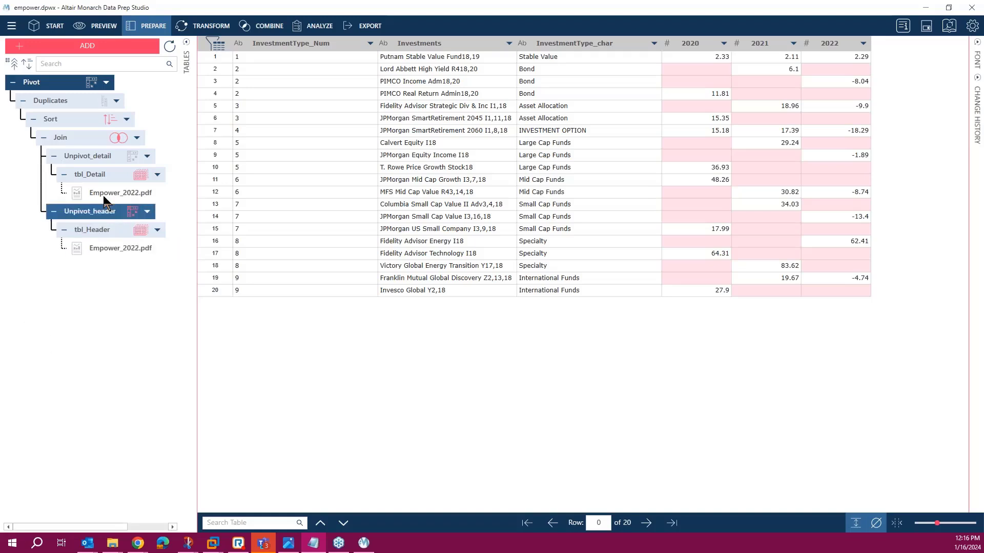
Open tbl_Detail in Report Design, examine which report lines the investment type append template traps, and cancel without changes.
{"action": "left_click", "coordinate": [105, 173]}
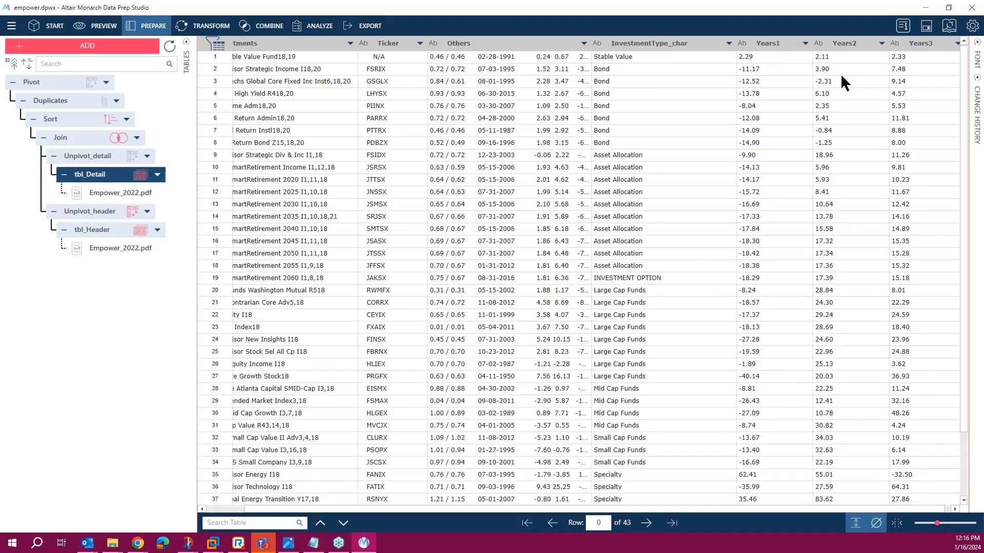
{"action": "left_click", "coordinate": [159, 176]}
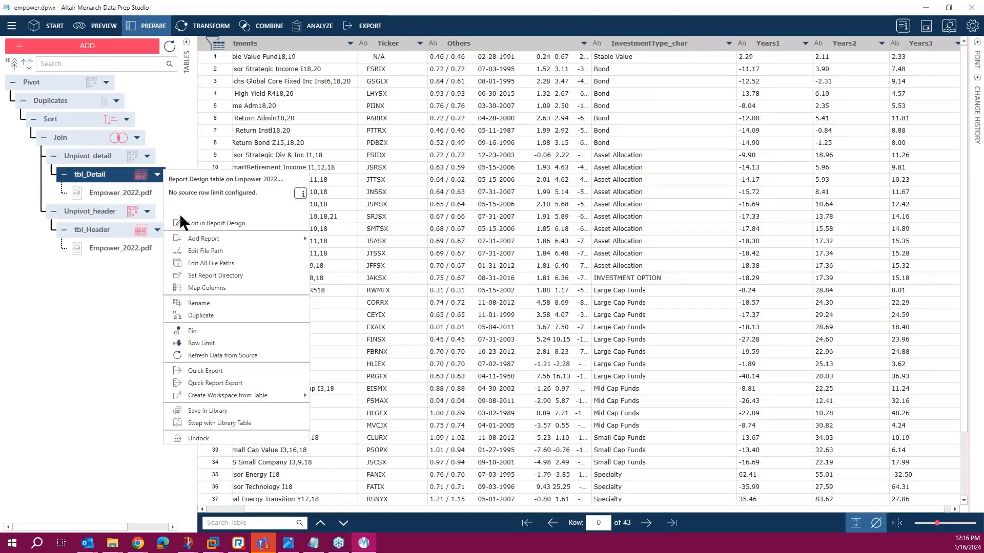
{"action": "left_click", "coordinate": [216, 225]}
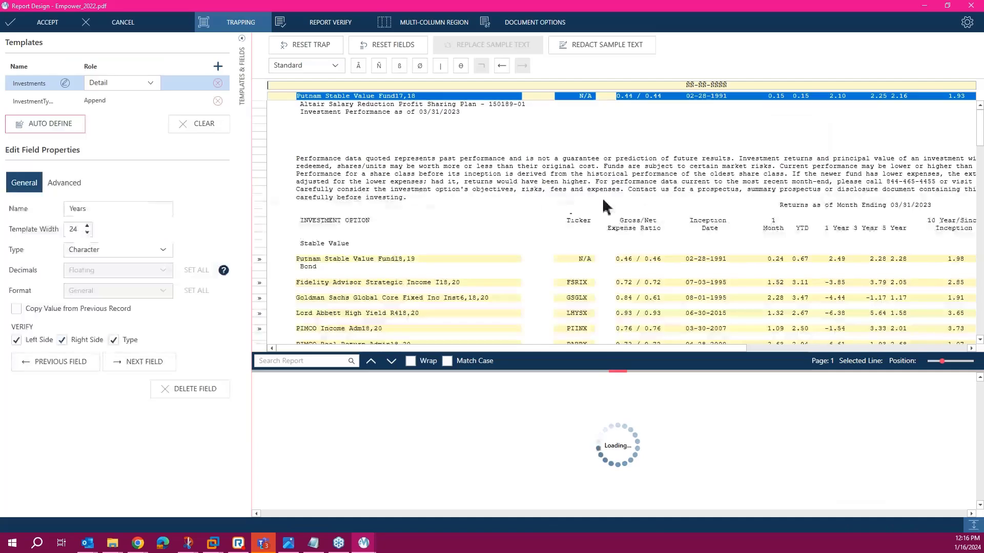
{"action": "left_click", "coordinate": [31, 101]}
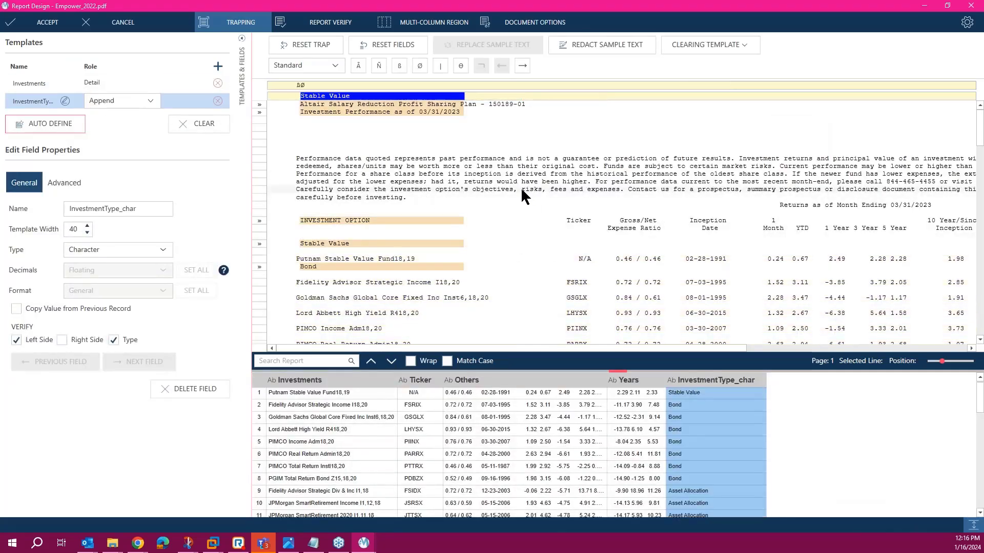
{"action": "scroll", "coordinate": [522, 190], "scroll_direction": "down", "scroll_amount": 5}
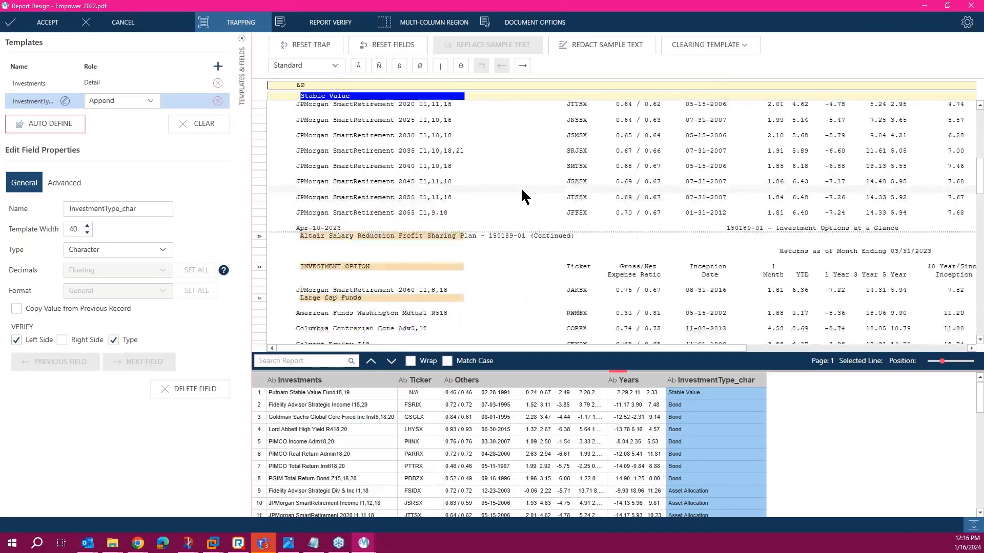
{"action": "scroll", "coordinate": [521, 190], "scroll_direction": "down", "scroll_amount": 8}
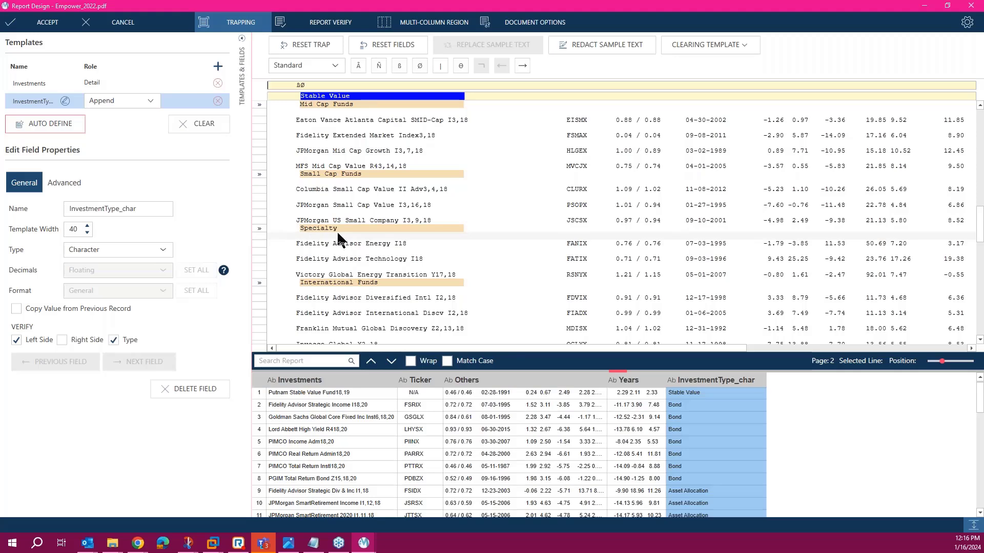
{"action": "scroll", "coordinate": [319, 228], "scroll_direction": "down", "scroll_amount": 1}
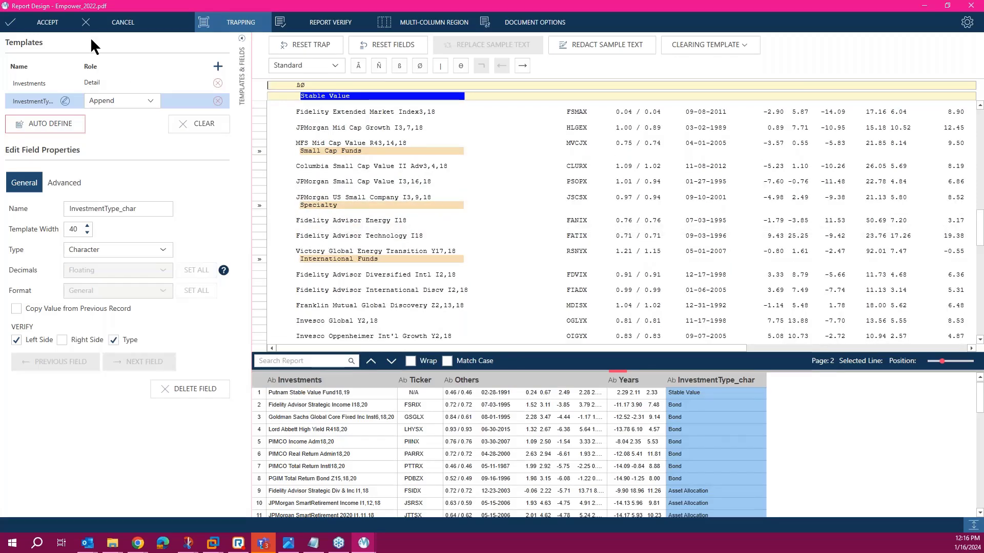
{"action": "left_click", "coordinate": [121, 22]}
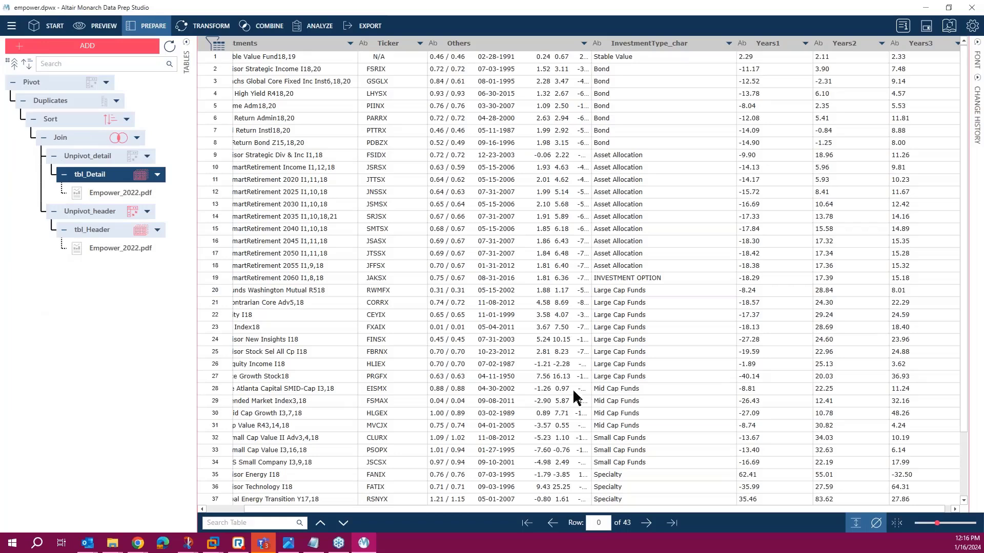
Create a separate table from tbl_Detail's Others column and widen the column to show its full contents.
{"action": "left_click", "coordinate": [726, 47]}
{"action": "left_click_drag", "start_coordinate": [727, 47], "coordinate": [824, 46]}
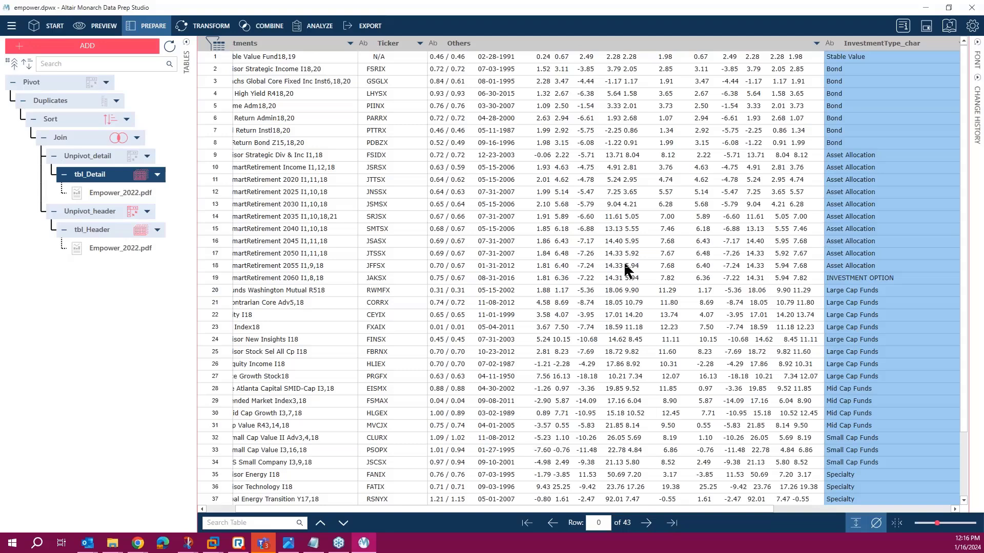
{"action": "left_click", "coordinate": [513, 42]}
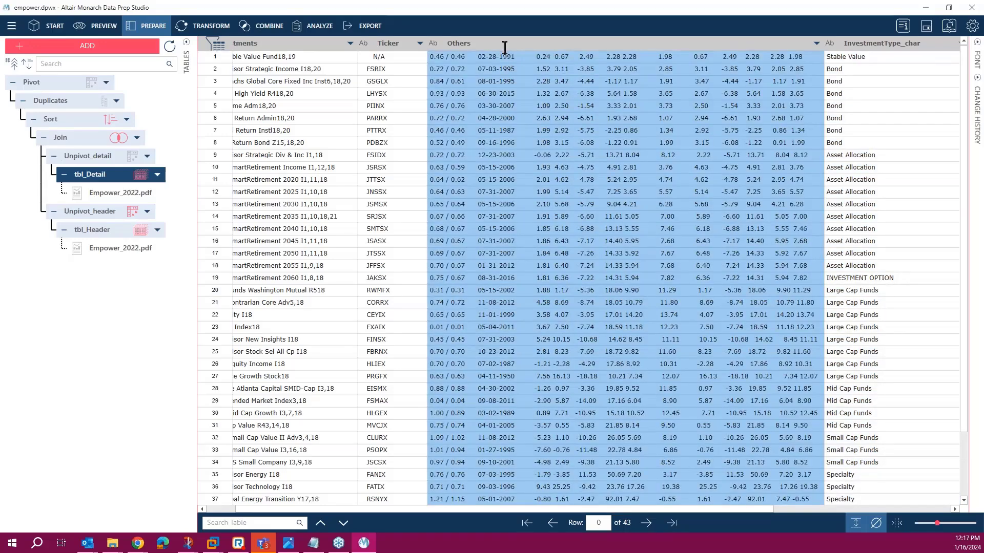
{"action": "right_click", "coordinate": [505, 47]}
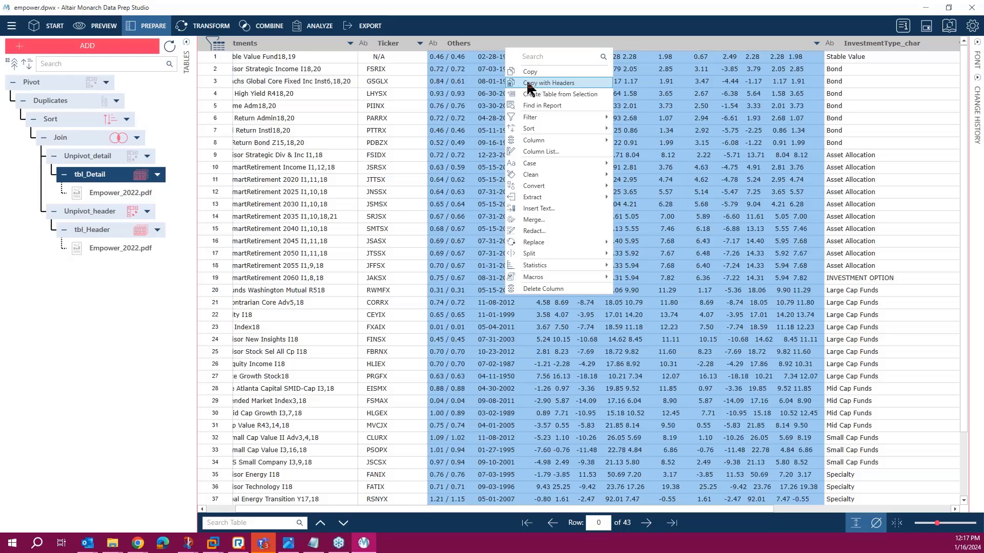
{"action": "left_click", "coordinate": [557, 96]}
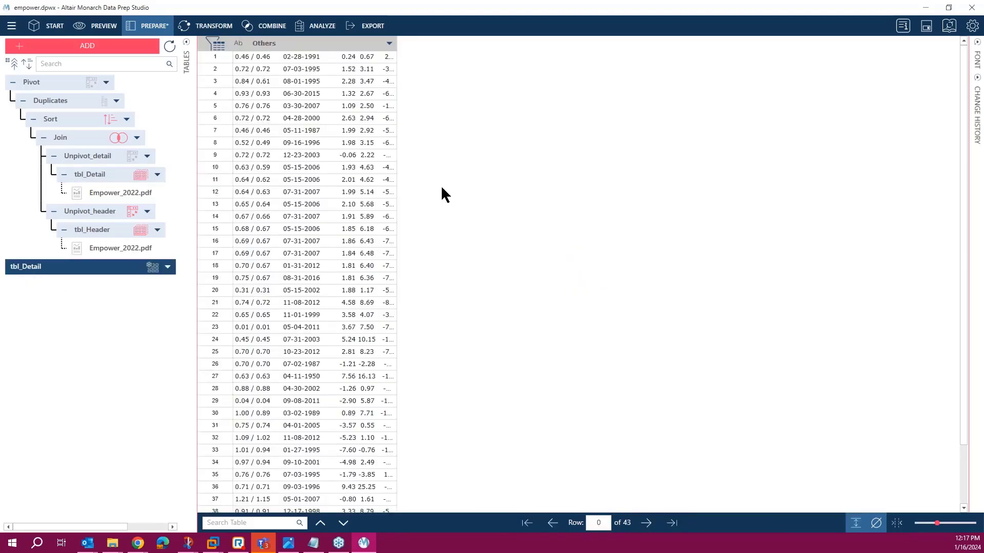
{"action": "left_click_drag", "start_coordinate": [397, 44], "coordinate": [880, 103]}
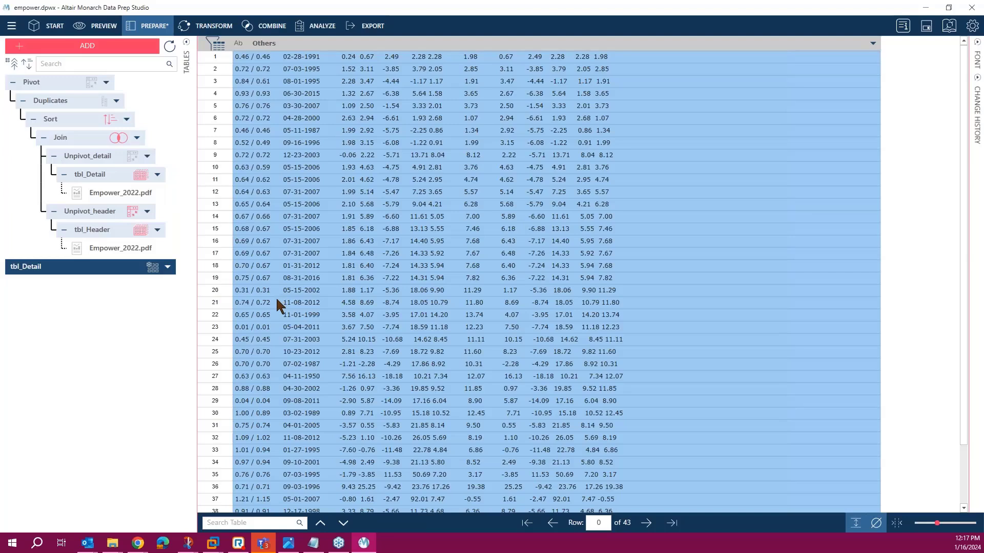
Delete the separate table made from the Others column.
{"action": "left_click", "coordinate": [168, 269]}
{"action": "left_click", "coordinate": [197, 339]}
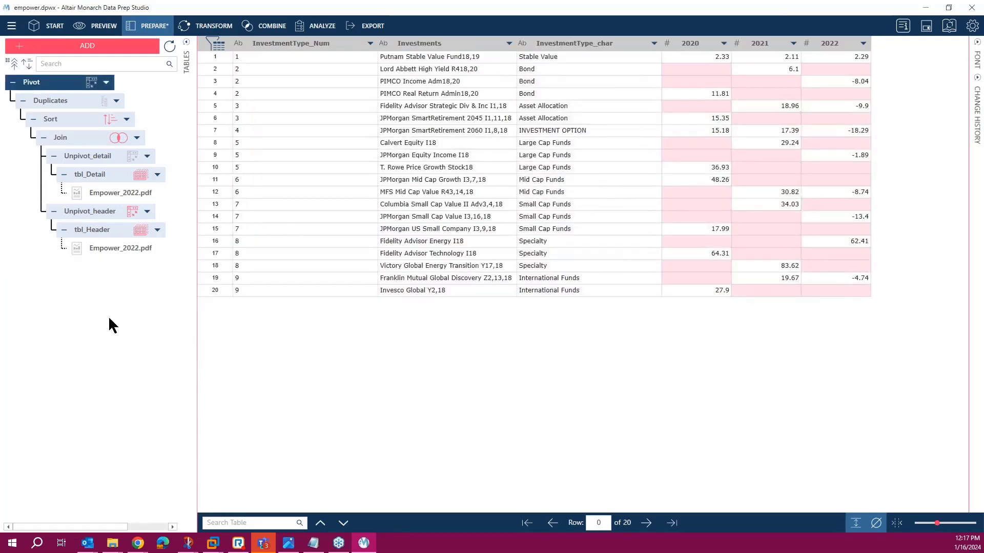
Duplicate the Unpivot_detail table and widen the copy's Others column to fit its contents.
{"action": "left_click", "coordinate": [100, 156]}
{"action": "left_click", "coordinate": [147, 156]}
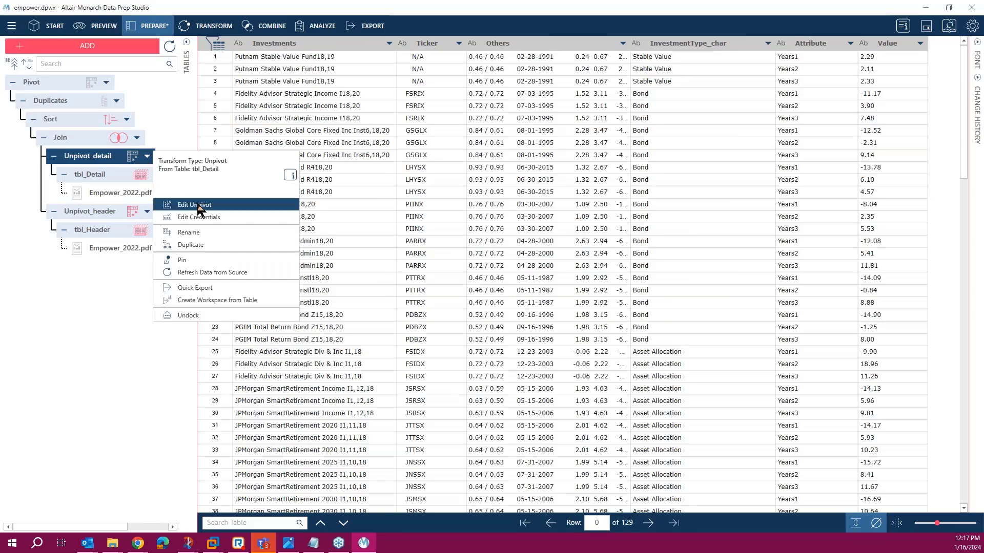
{"action": "left_click", "coordinate": [199, 245]}
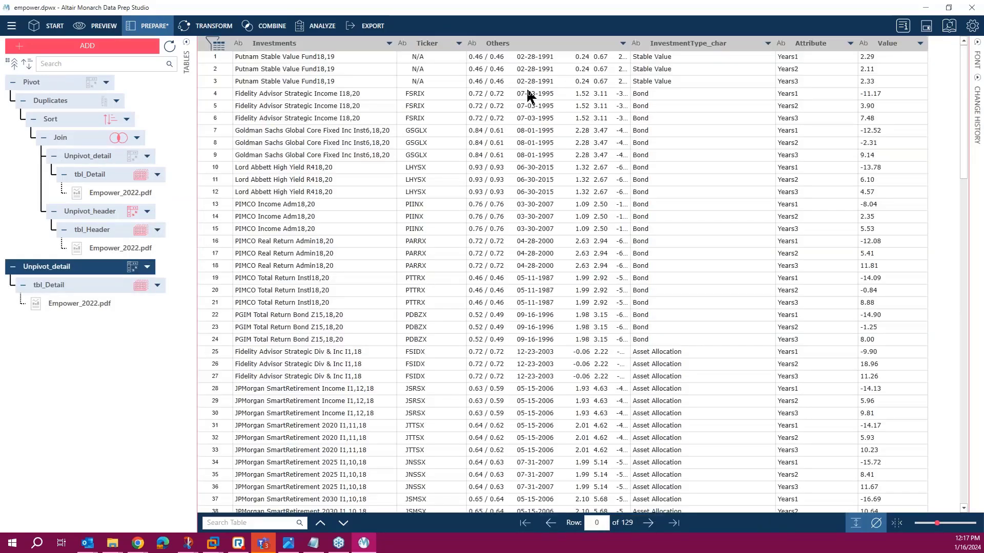
{"action": "double_click", "coordinate": [630, 45]}
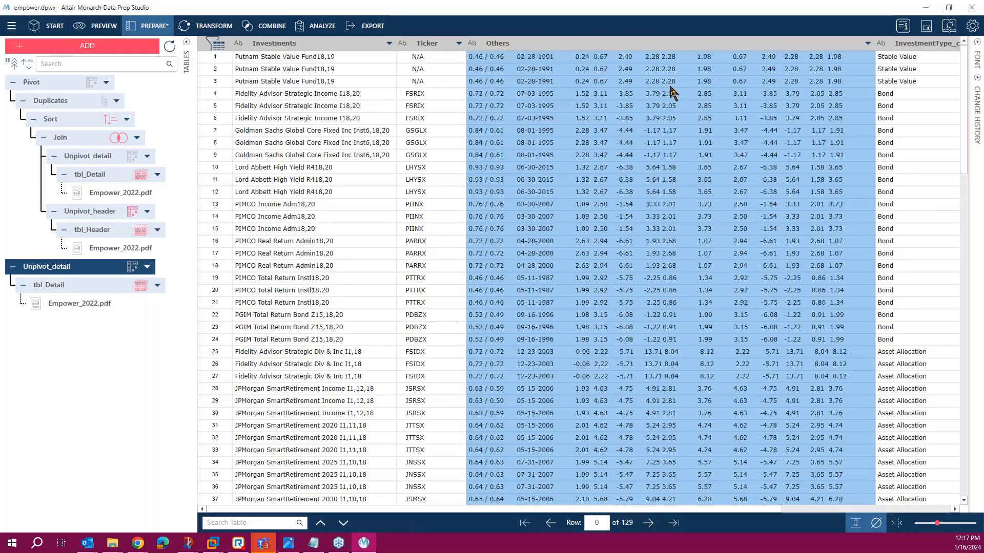
Show the statistics for the Investments column in the duplicated Unpivot_detail table, examine the value counts, and hide them.
{"action": "scroll", "coordinate": [675, 365], "scroll_direction": "down", "scroll_amount": 6}
{"action": "scroll", "coordinate": [675, 366], "scroll_direction": "up", "scroll_amount": 6}
{"action": "left_click", "coordinate": [389, 44]}
{"action": "mouse_move", "coordinate": [425, 256]}
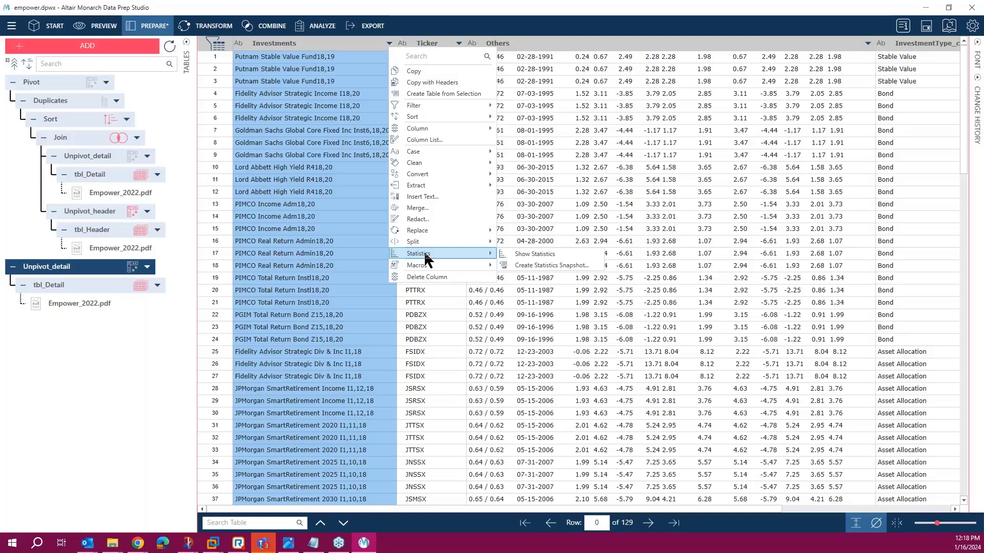
{"action": "left_click", "coordinate": [525, 252]}
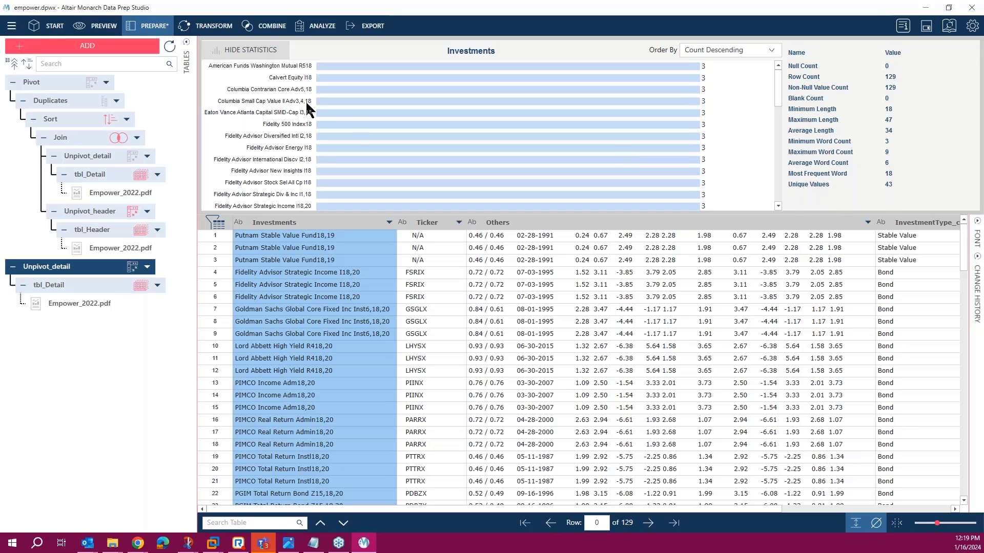
{"action": "left_click", "coordinate": [258, 53]}
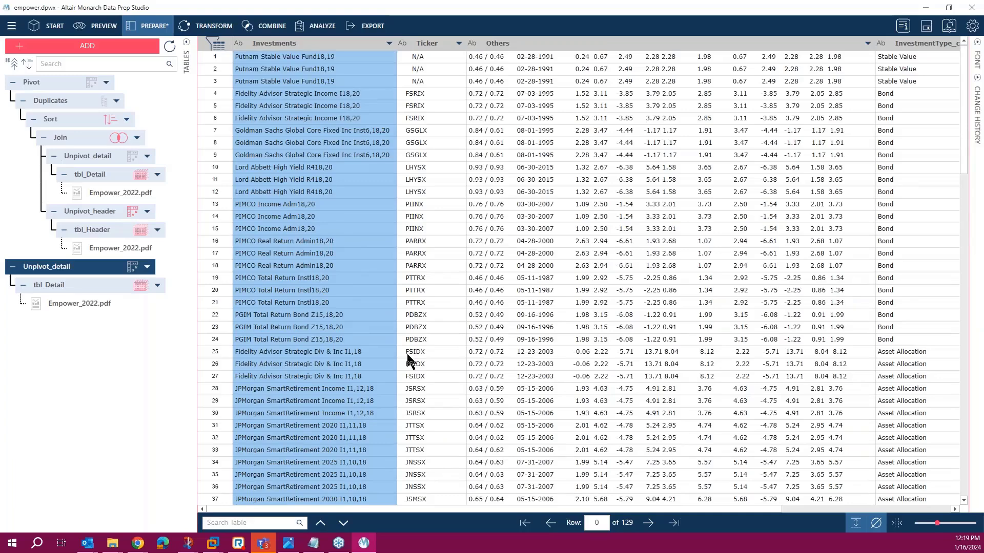
{"action": "left_click", "coordinate": [925, 509]}
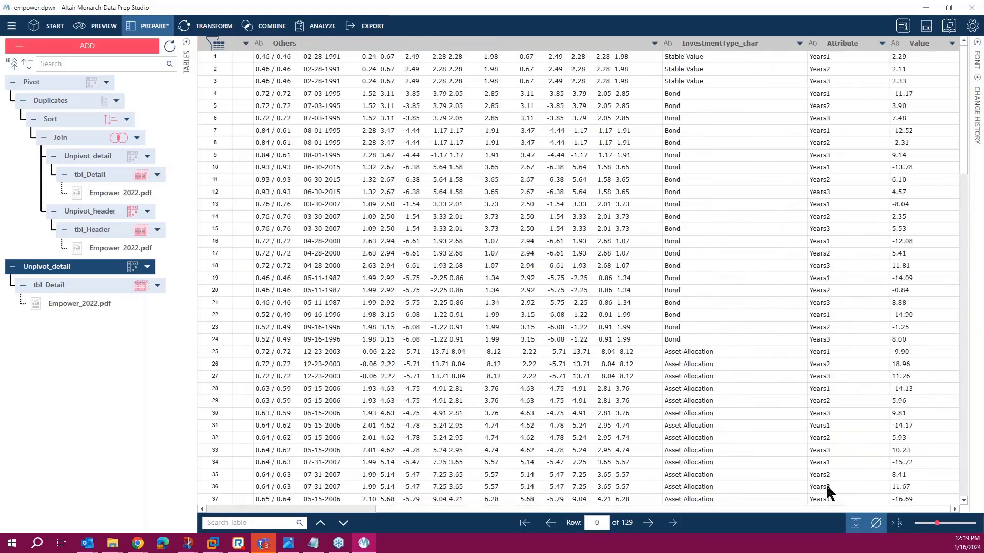